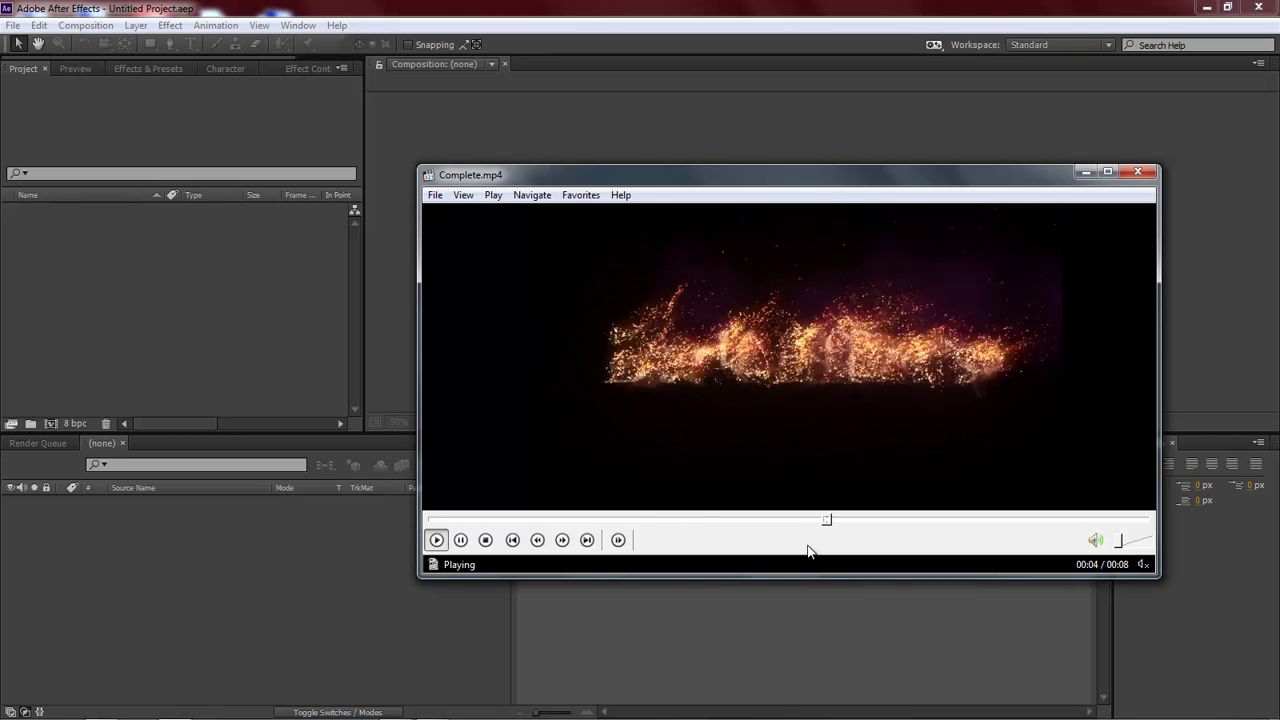
- Replay the finished Complete.mp4 animation from near its beginning to review the burning particle text effect
click(462, 520)
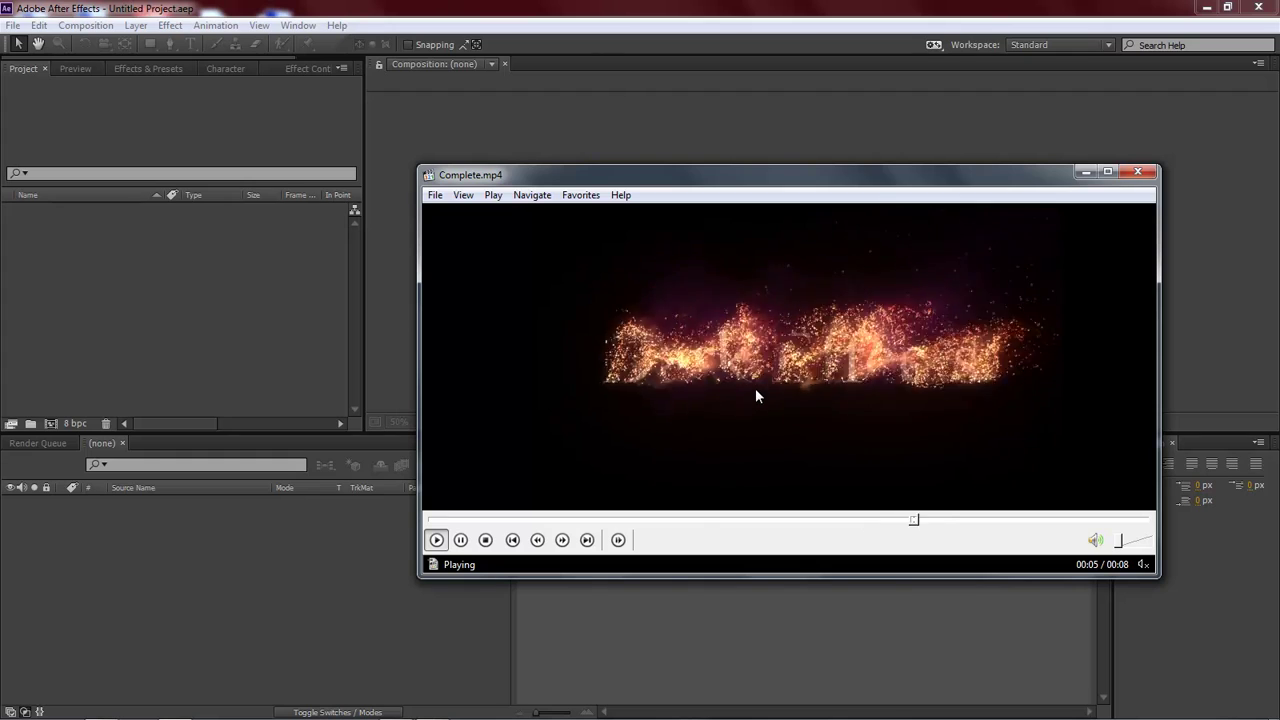
click(483, 517)
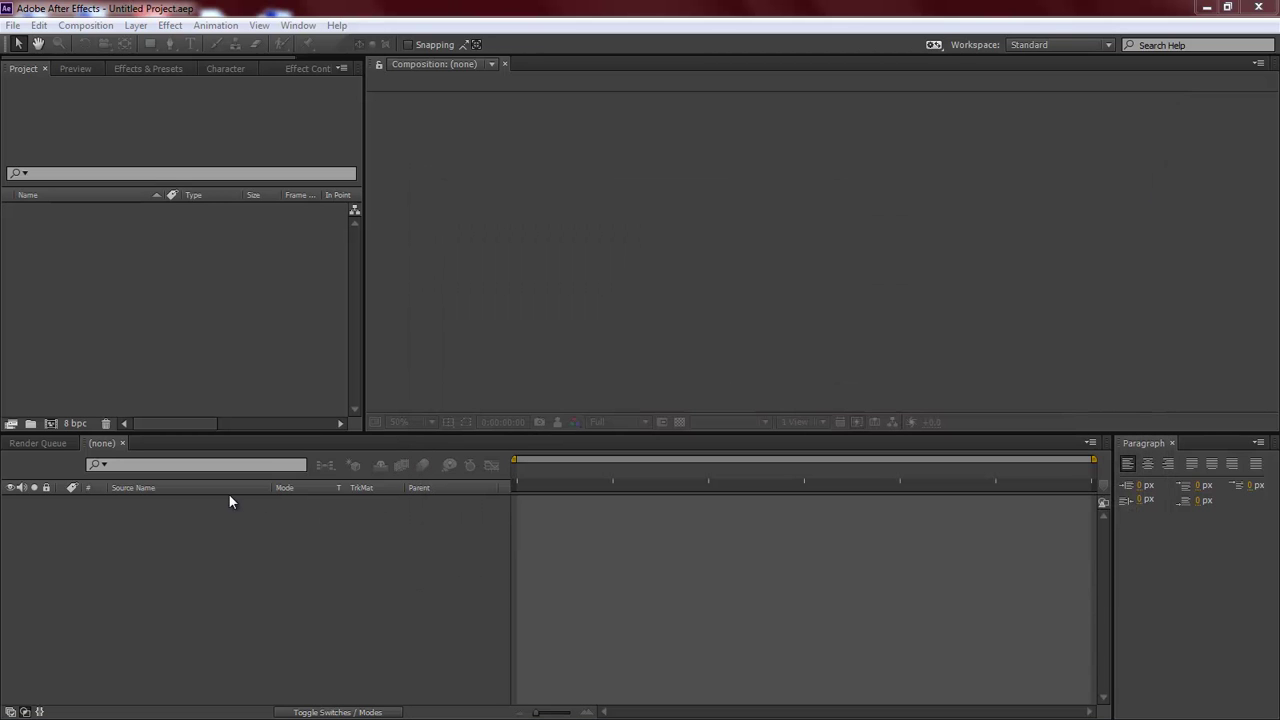
- Set the project colour depth to 32 bpc and create a composition named Final Comp
alt+click(68, 424)
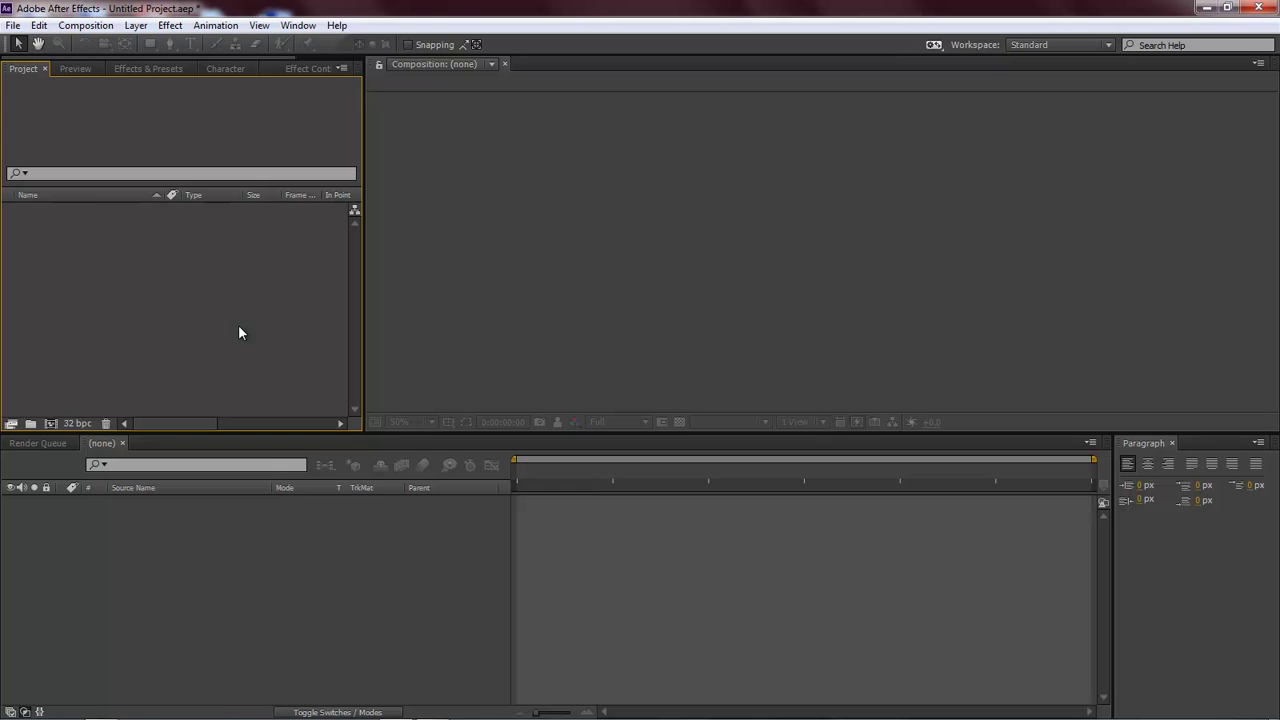
key(ctrl+n)
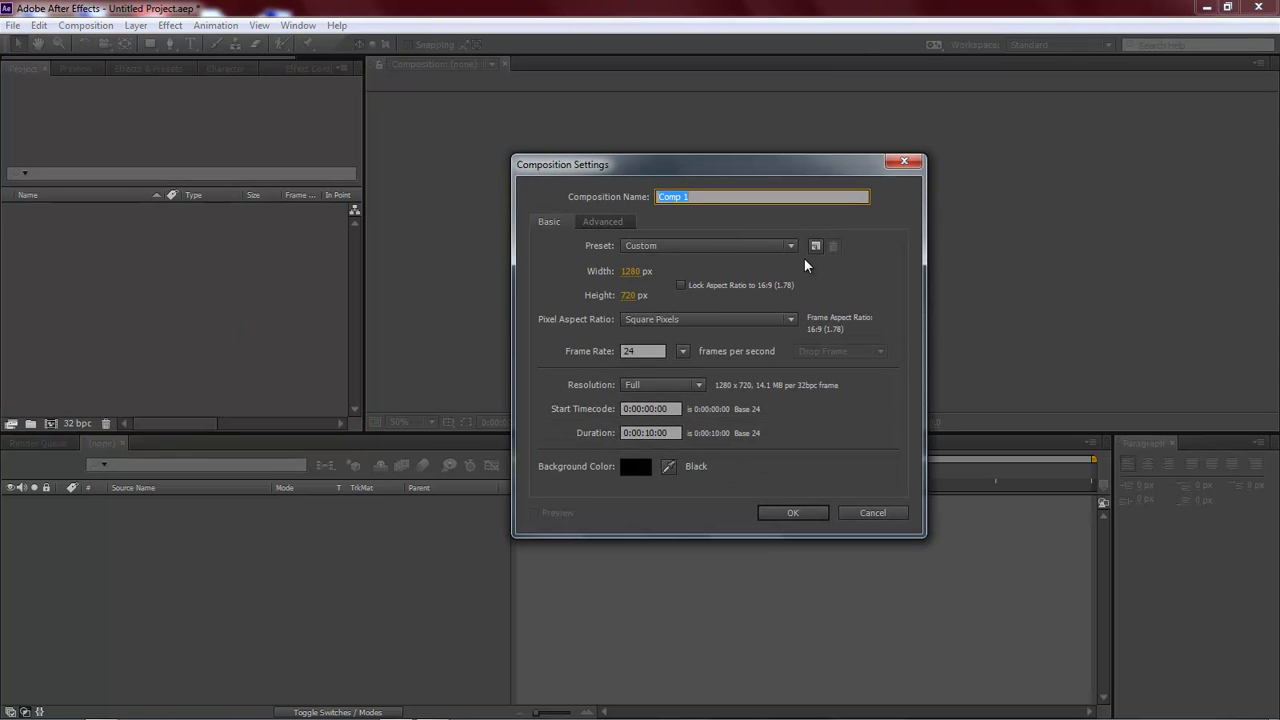
text(Final Comp)
click(793, 513)
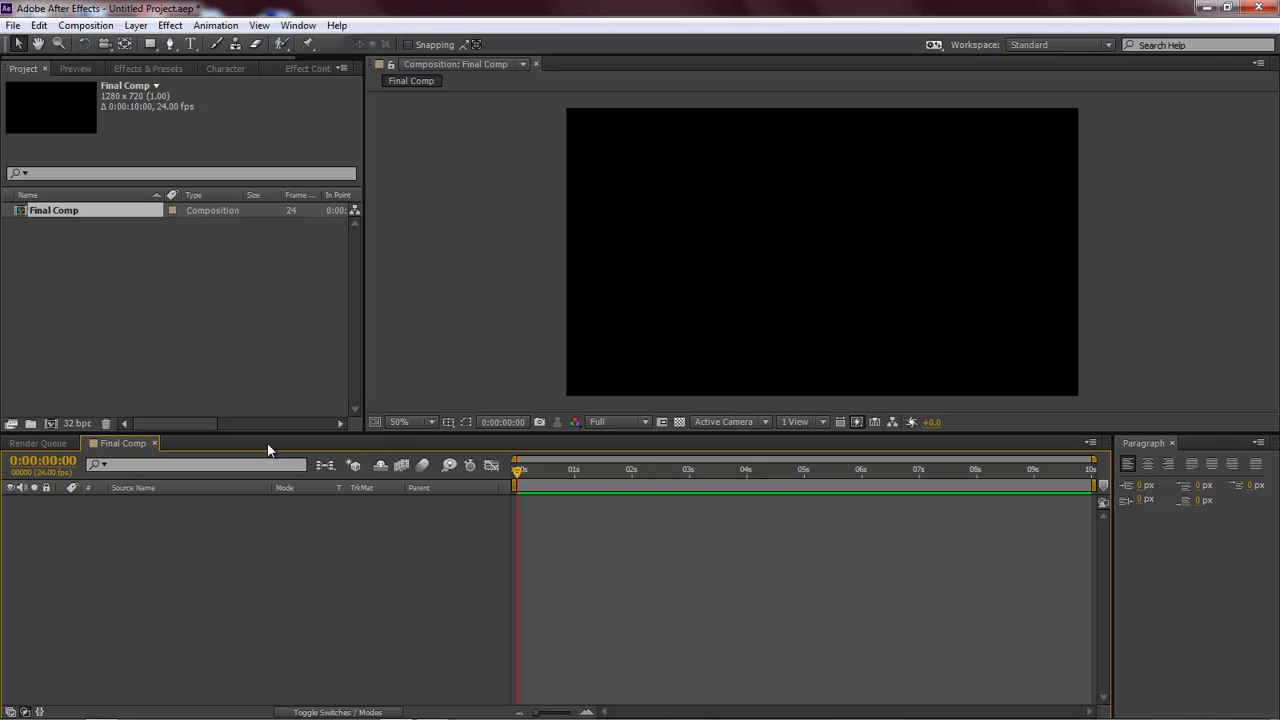
- Add a black (000000) solid named BG at composition size to Final Comp
key(ctrl+y)
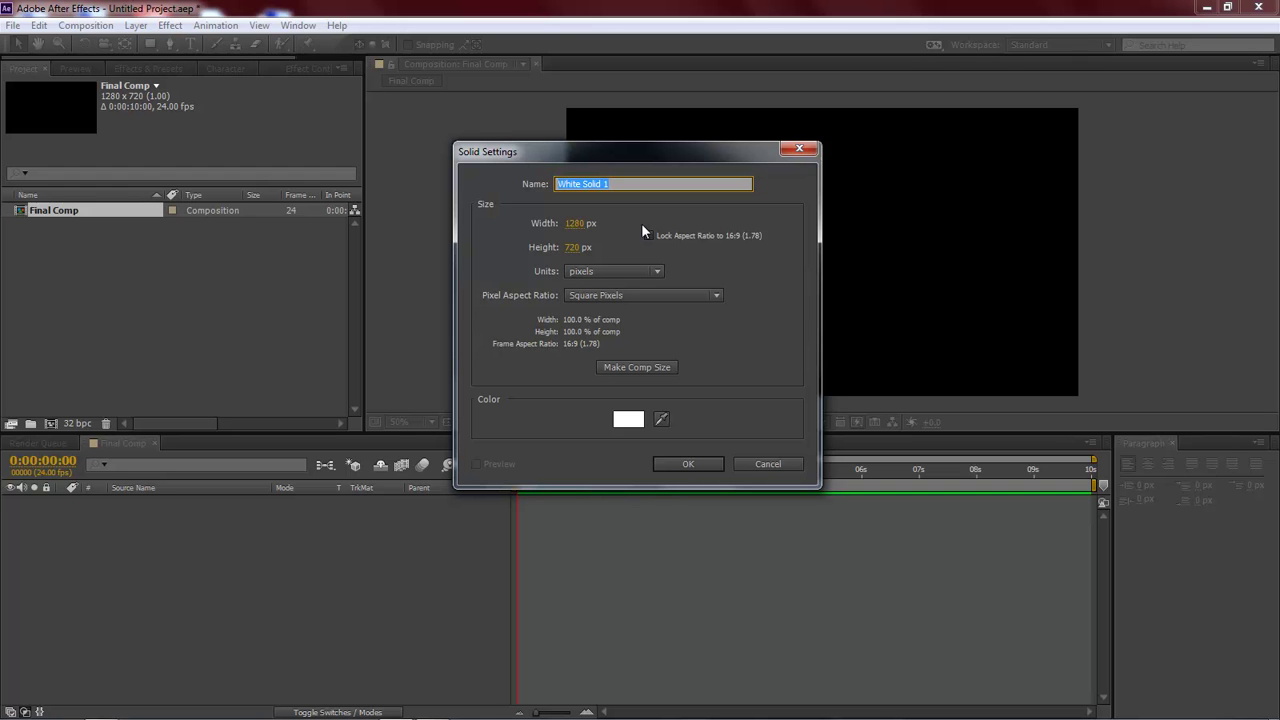
text(BG)
click(629, 419)
text(FF0000)
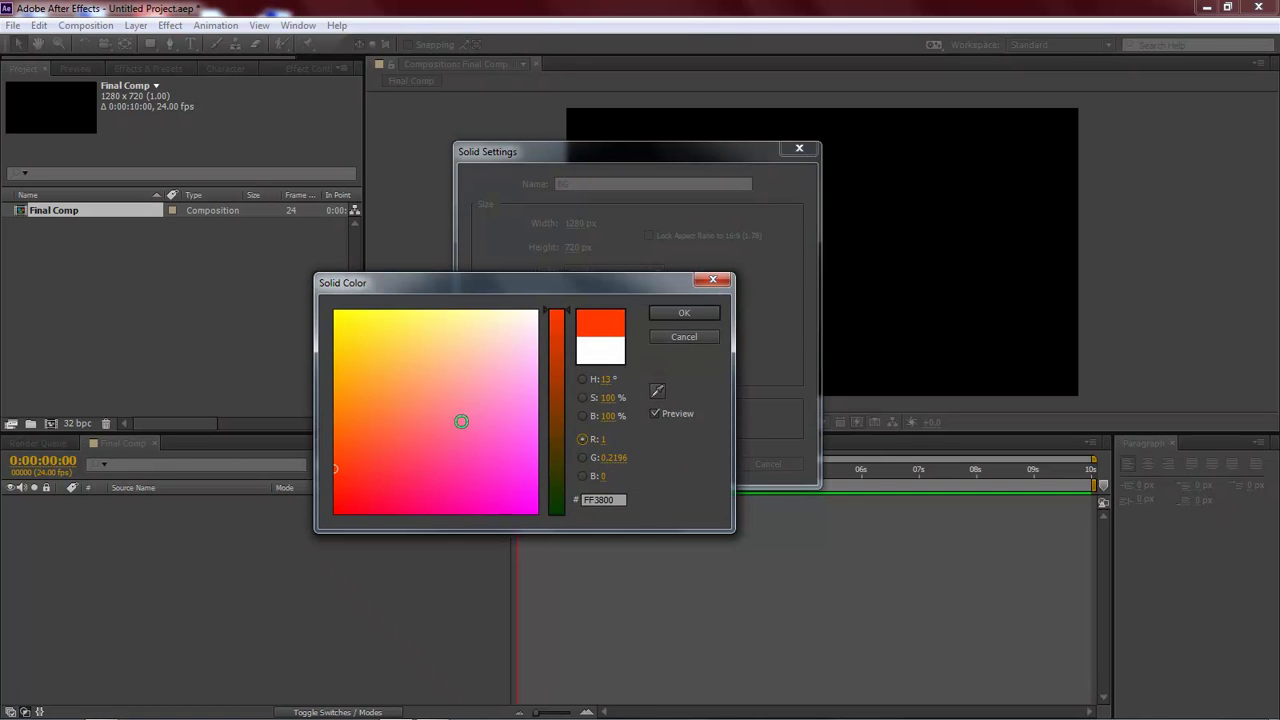
drag(555, 457, 555, 518)
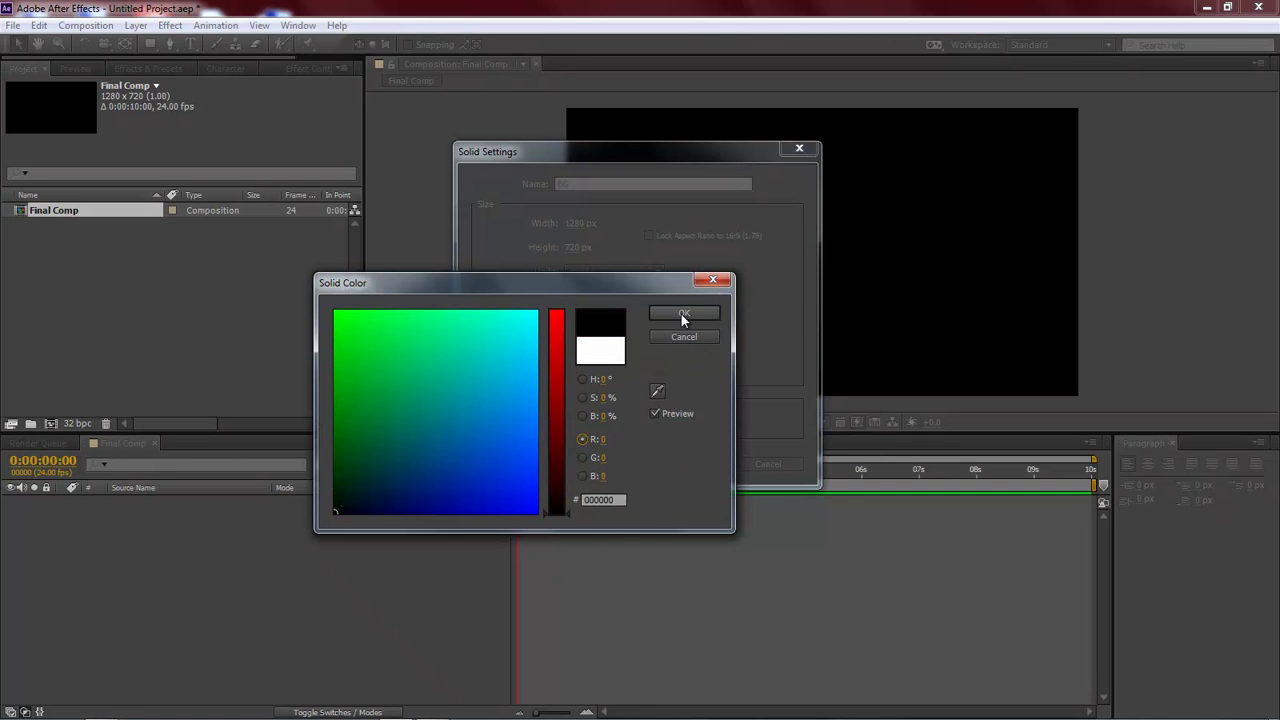
click(682, 314)
click(690, 464)
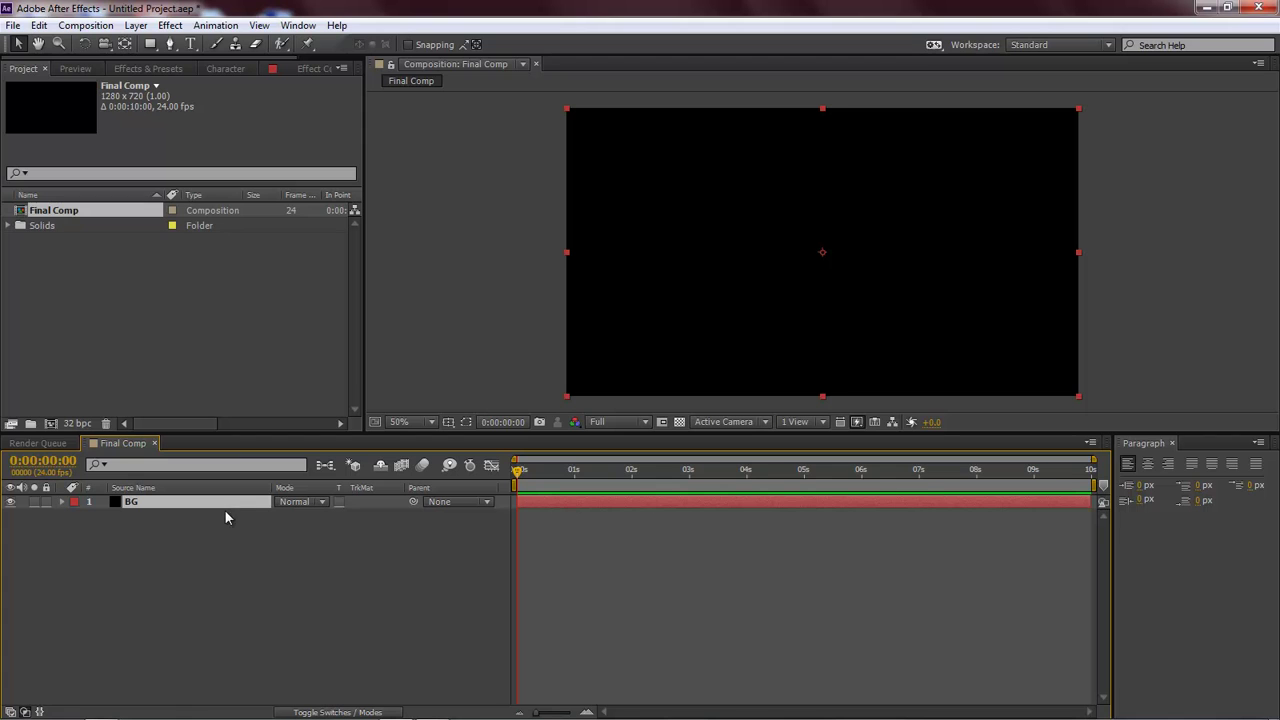
- Create a second composition named Emitter Source with the same settings as Final Comp
key(ctrl+n)
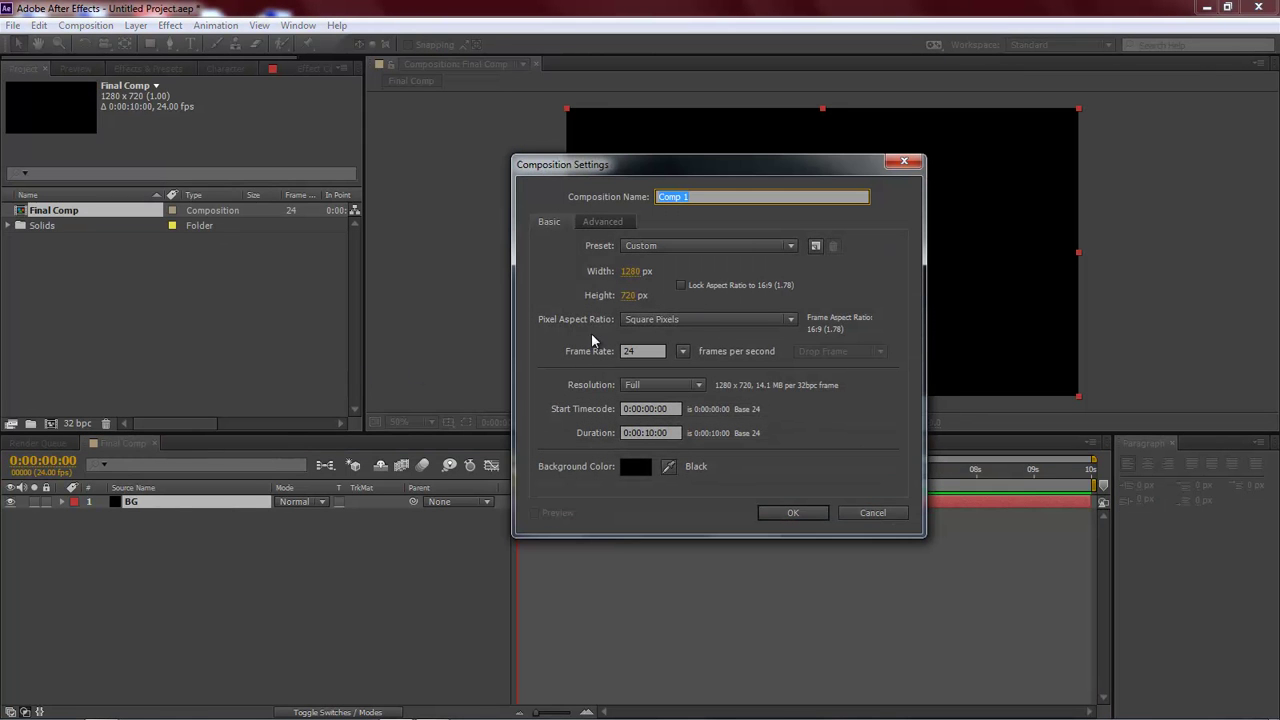
text(Emitter S)
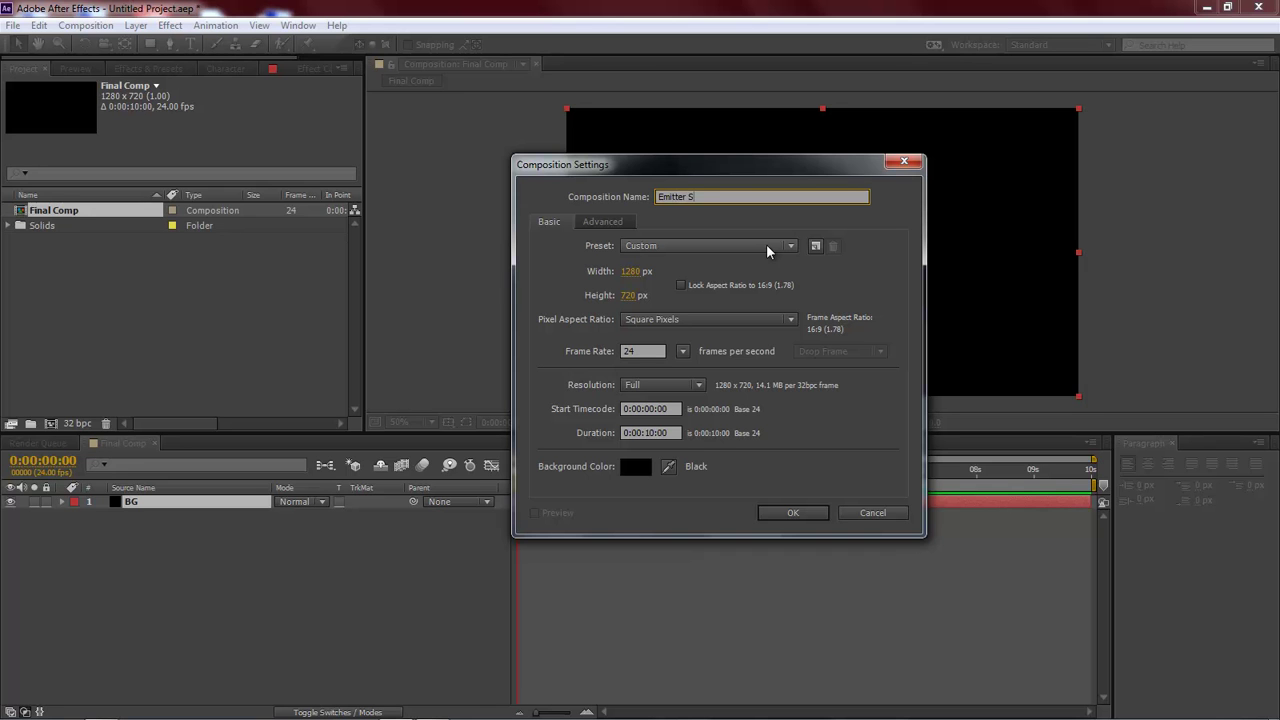
text(ource)
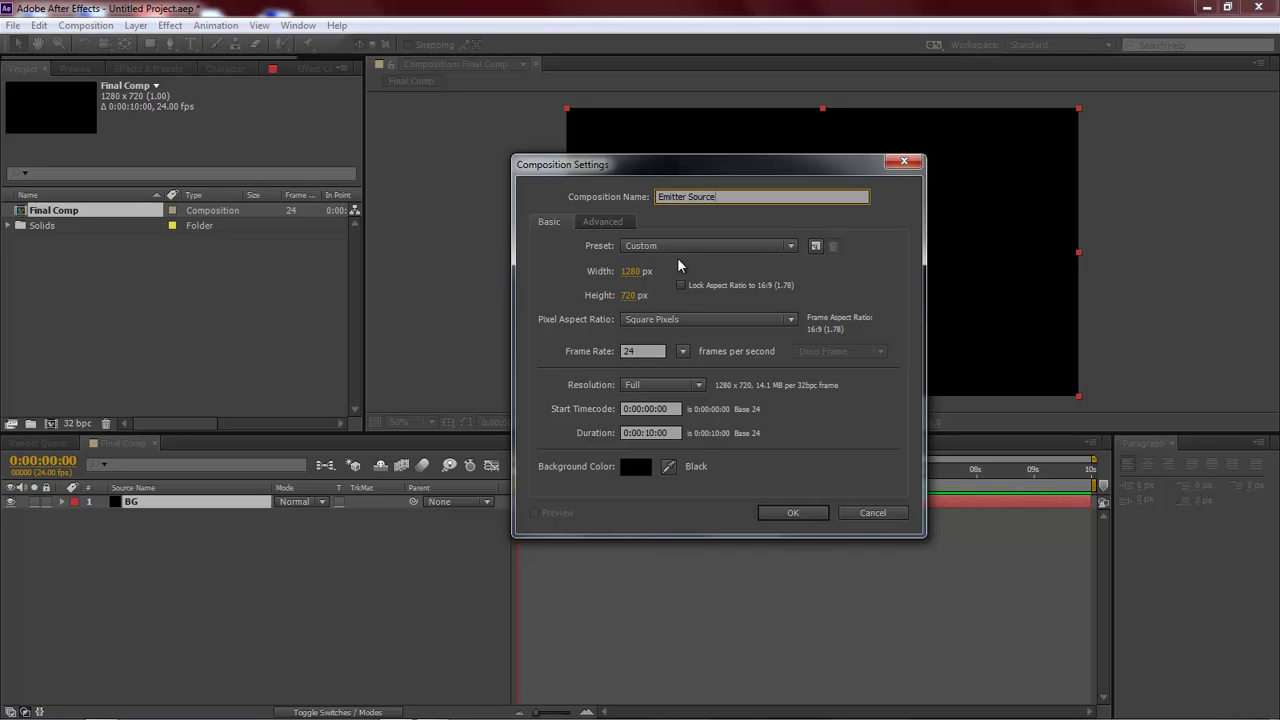
click(810, 518)
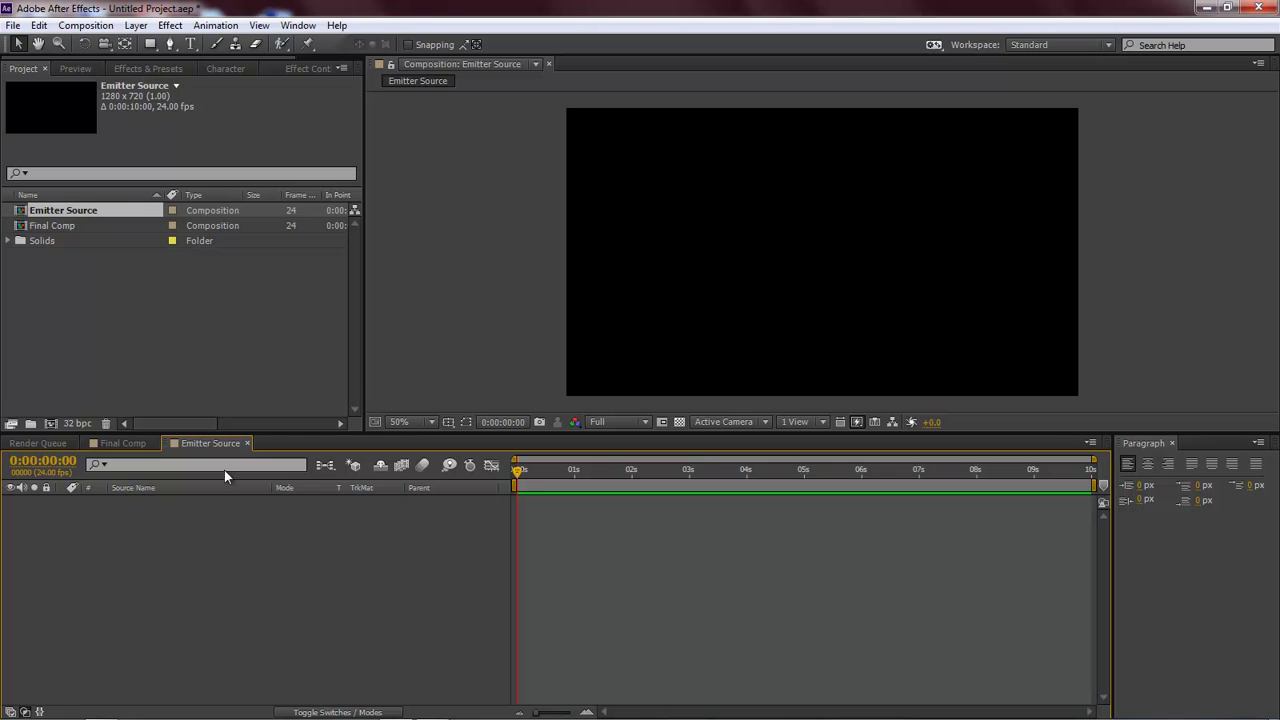
- Add a text layer reading "Dark Effects" to the Emitter Source composition
click(191, 43)
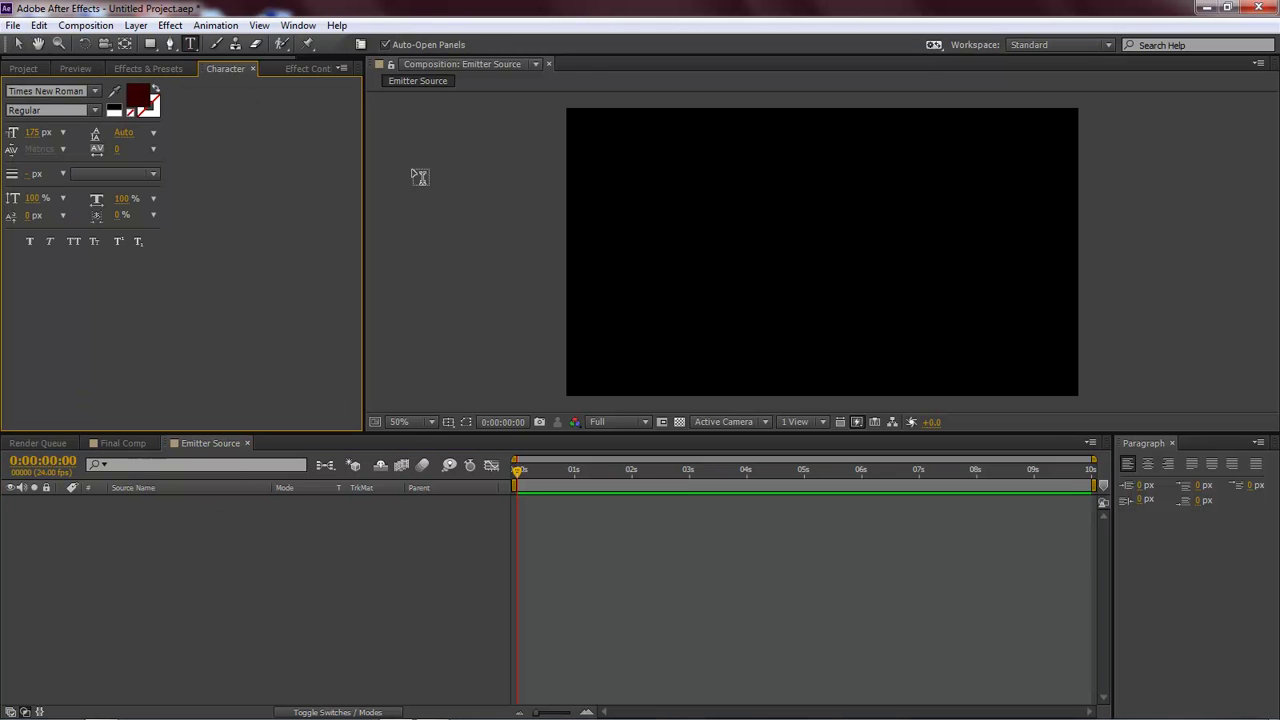
click(676, 252)
text(Dark)
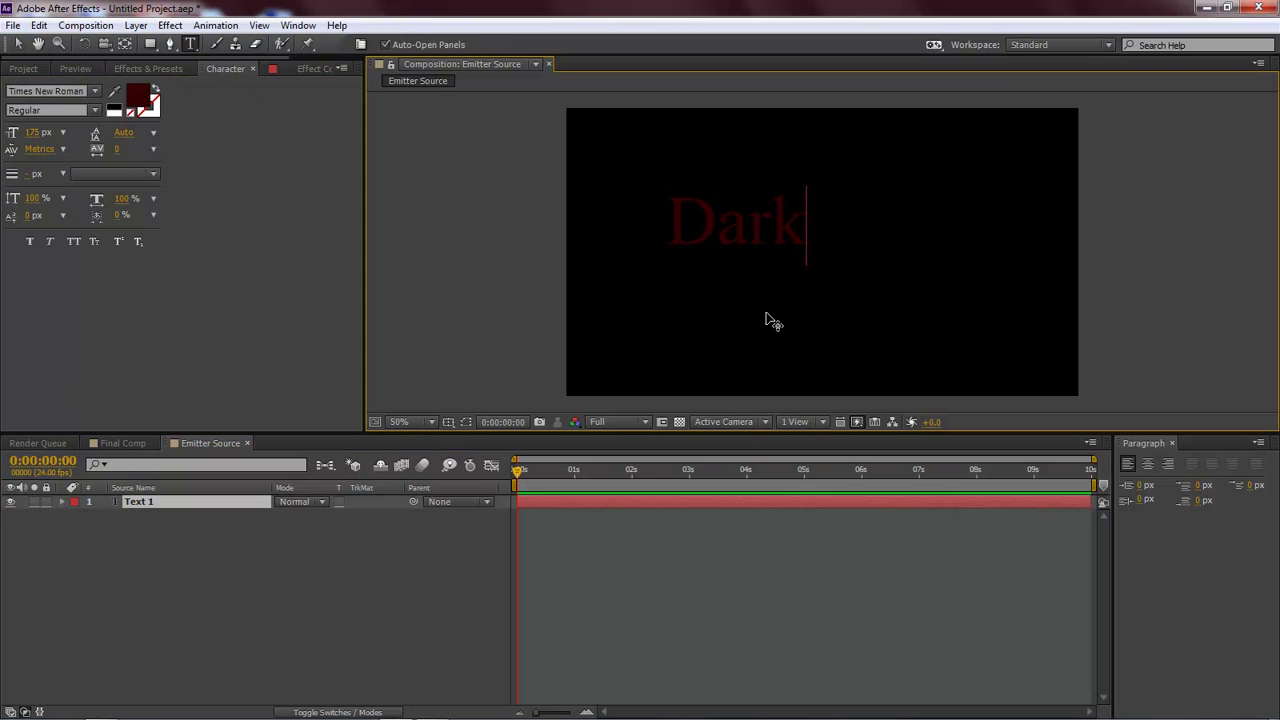
text( Effects)
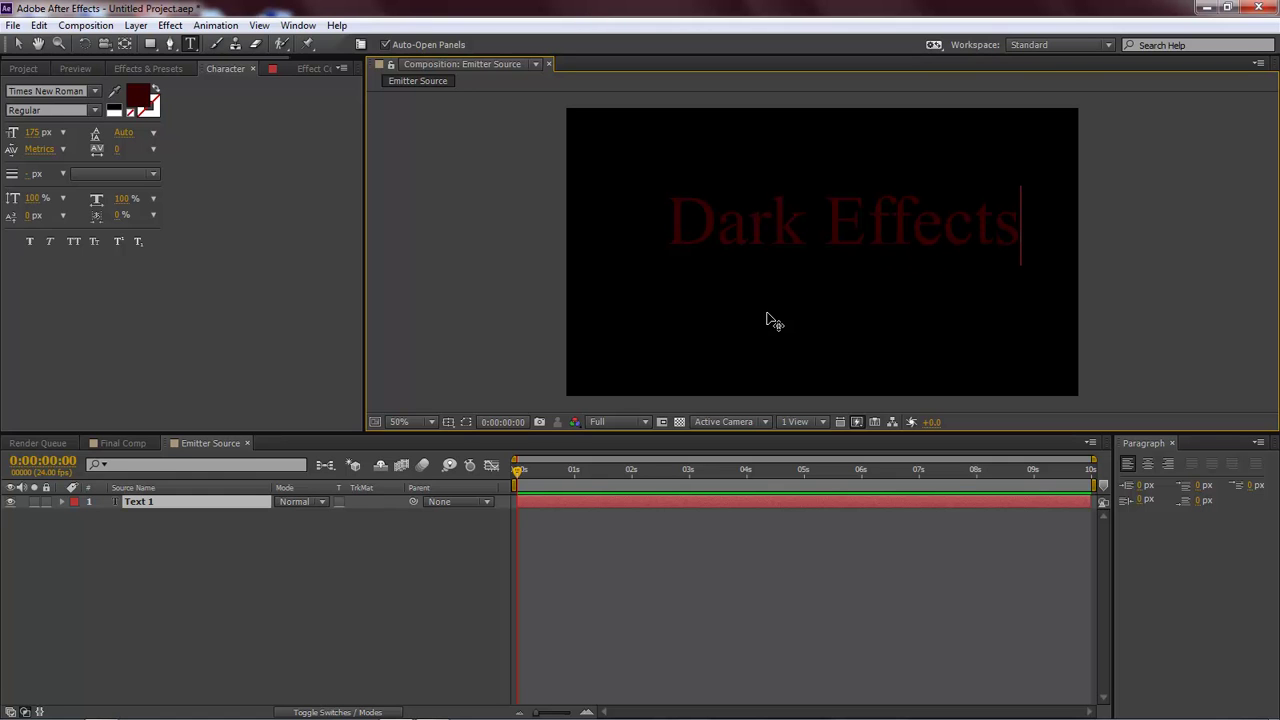
- Centre the Dark Effects text in the frame using the Title/Action Safe guides, and hide the guides when it is placed
click(448, 421)
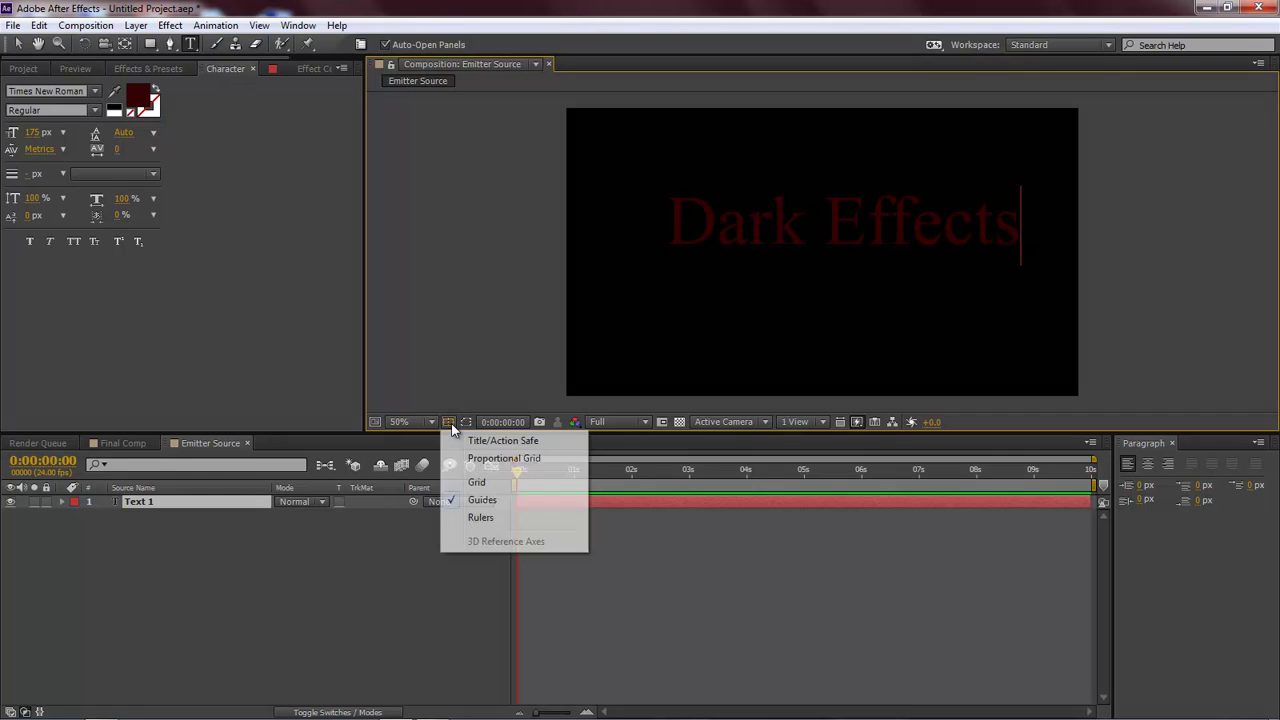
click(504, 441)
drag(846, 294, 825, 324)
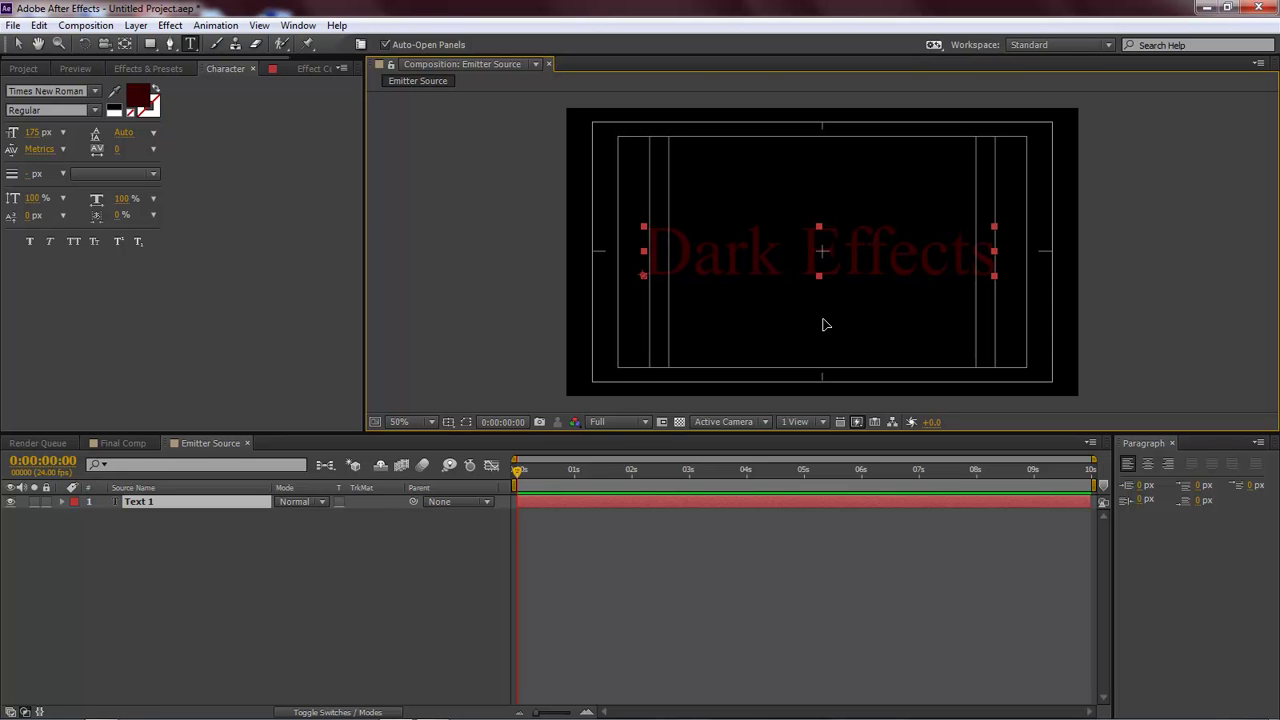
drag(825, 324, 825, 324)
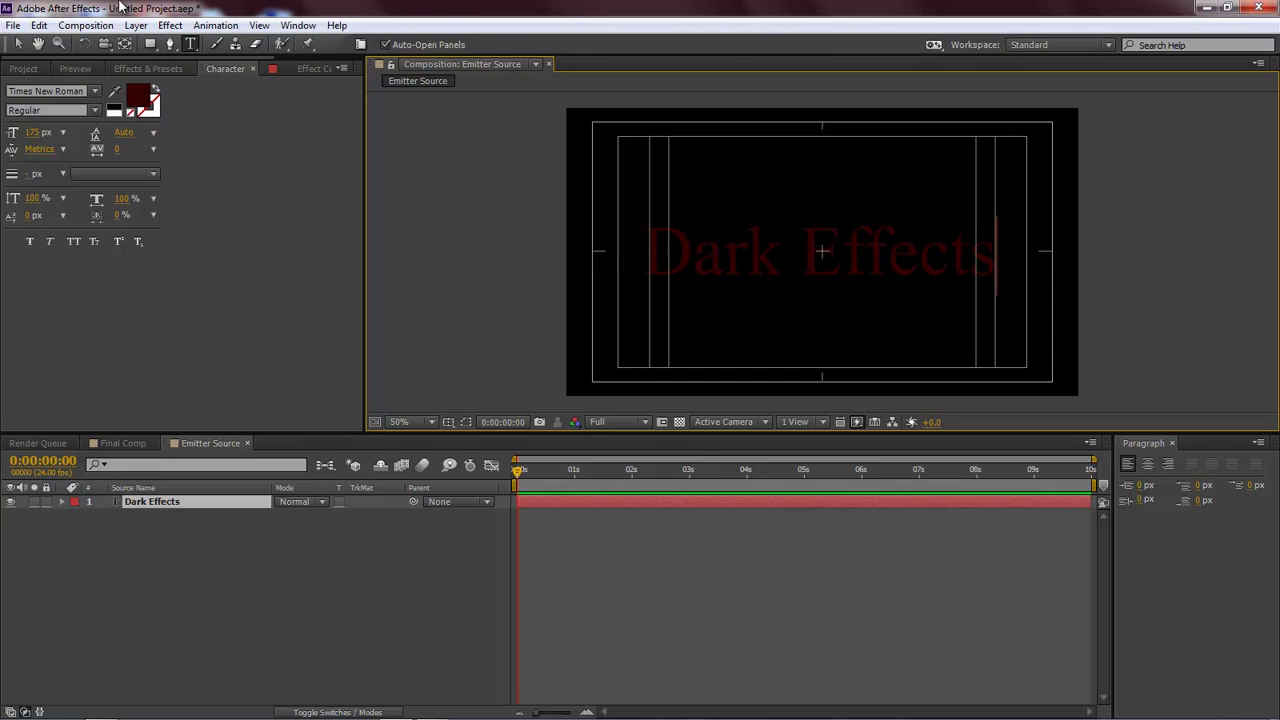
click(17, 44)
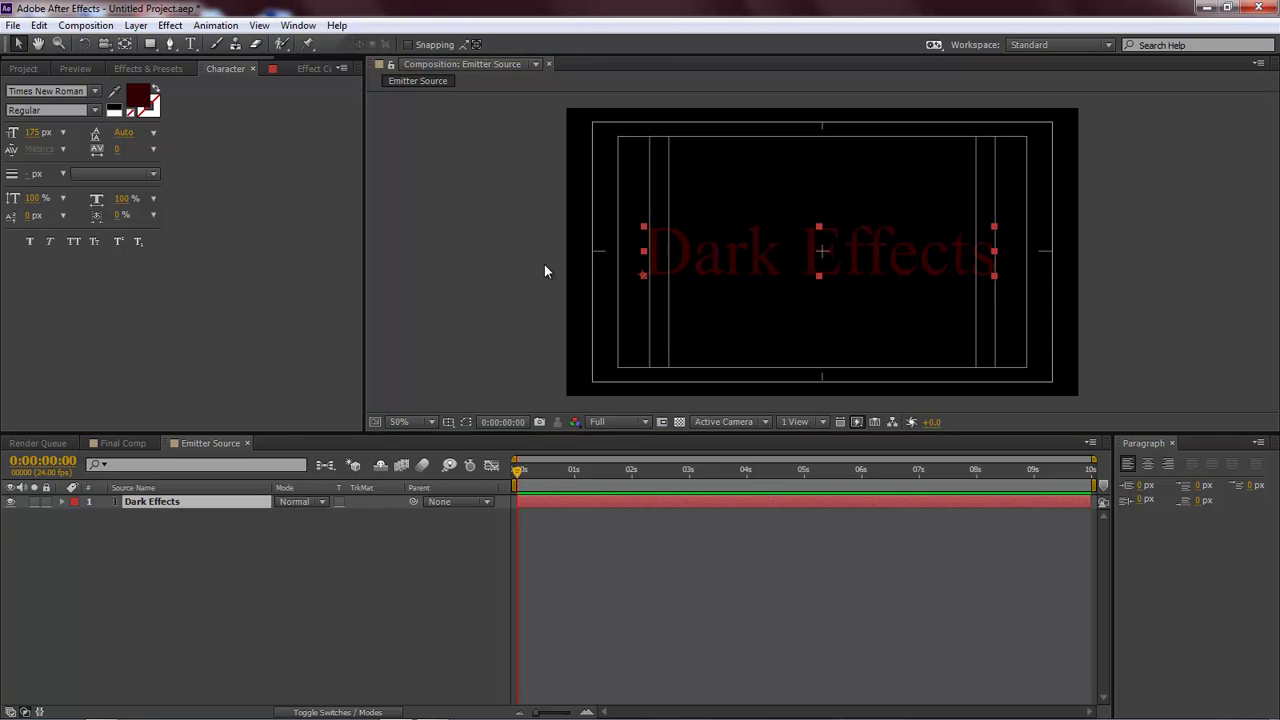
click(448, 421)
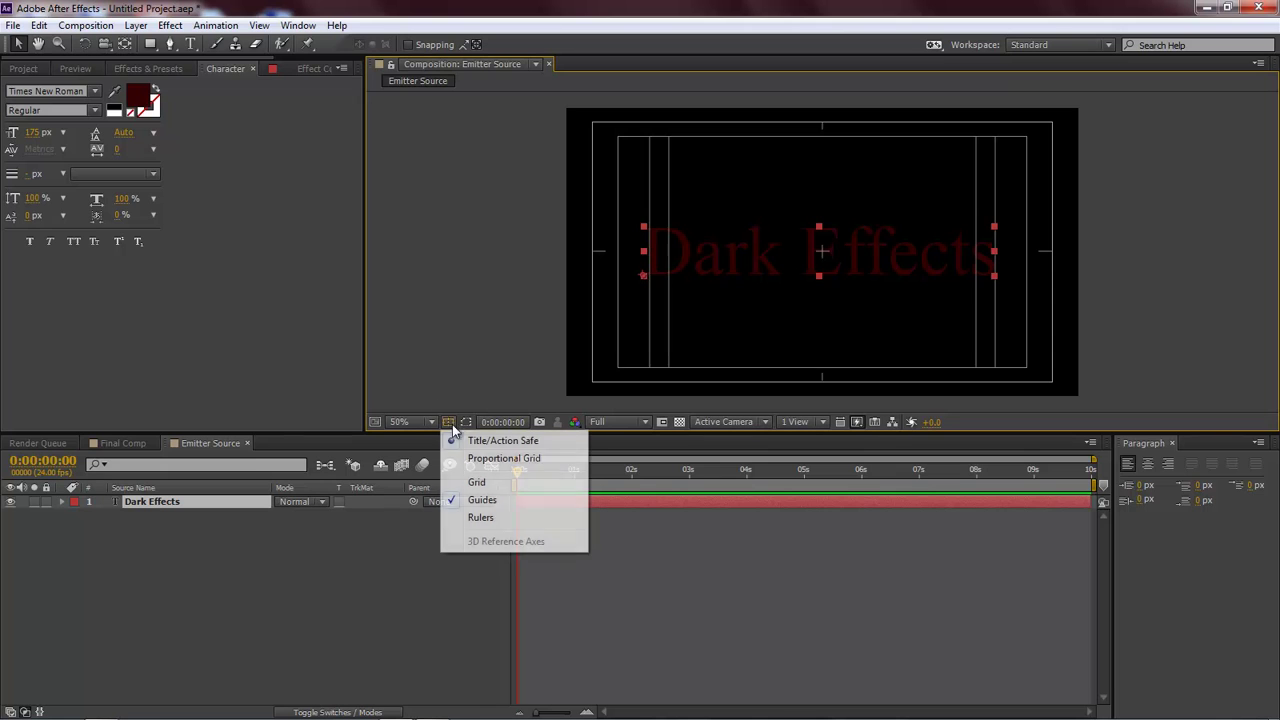
click(505, 438)
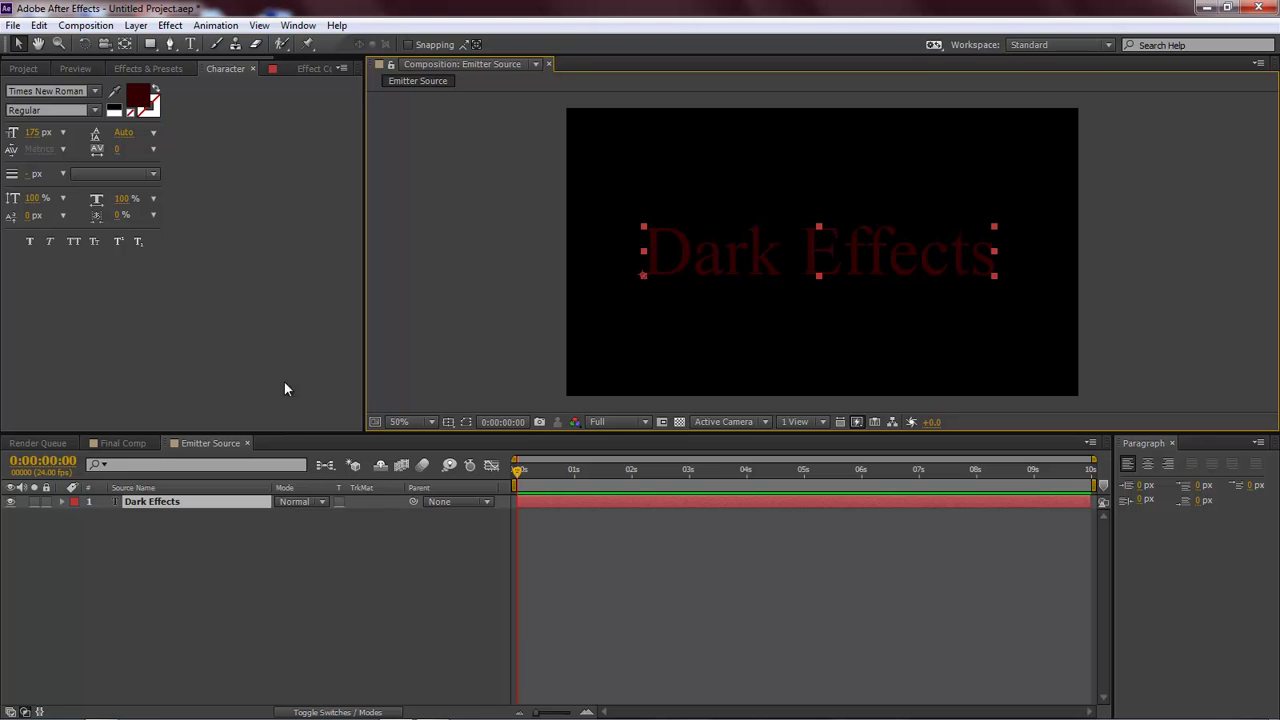
- Apply Turbulent Noise to the Dark Effects text layer, with Fractal Type set to Rocky and Contrast set to 250
click(154, 502)
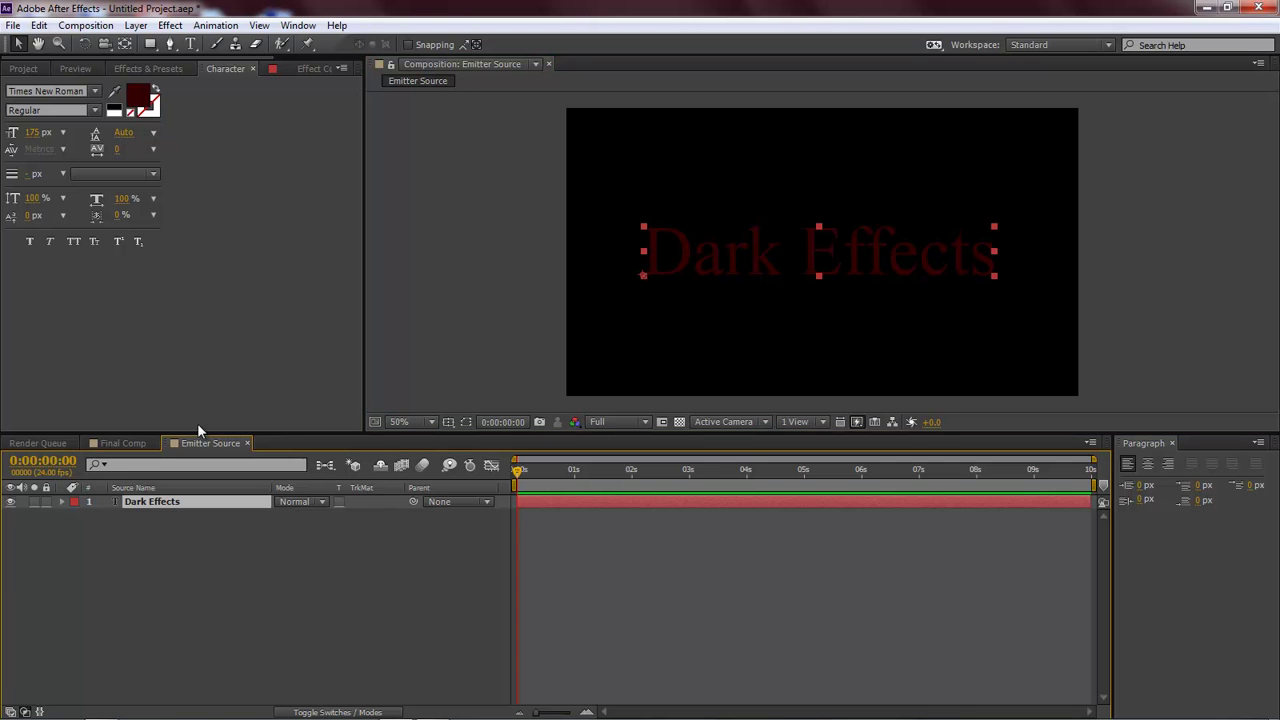
click(170, 26)
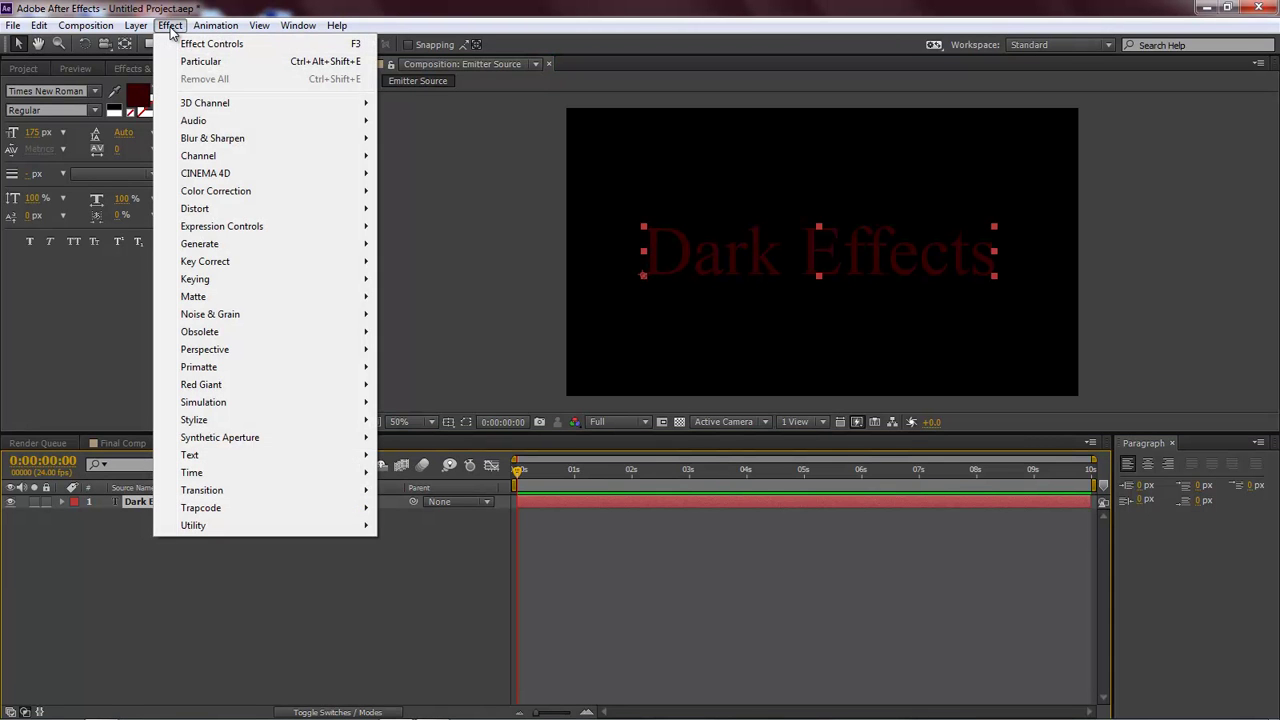
mouse_move(236, 318)
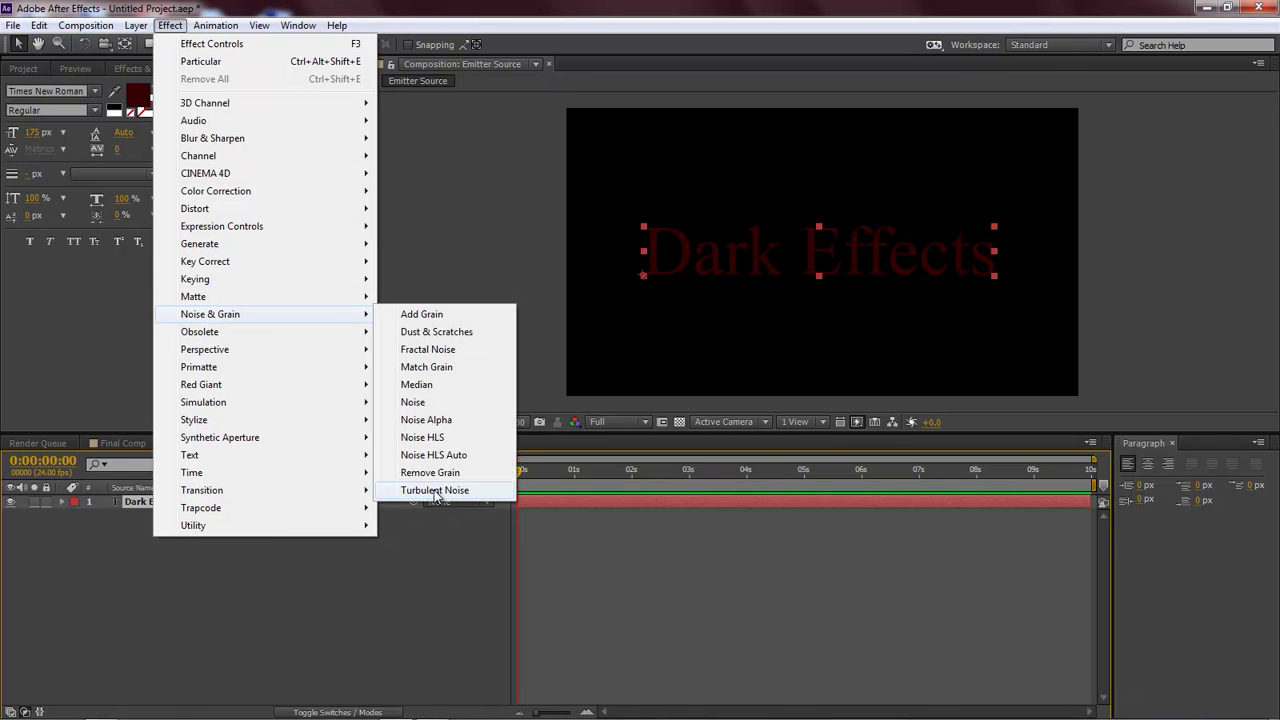
click(436, 491)
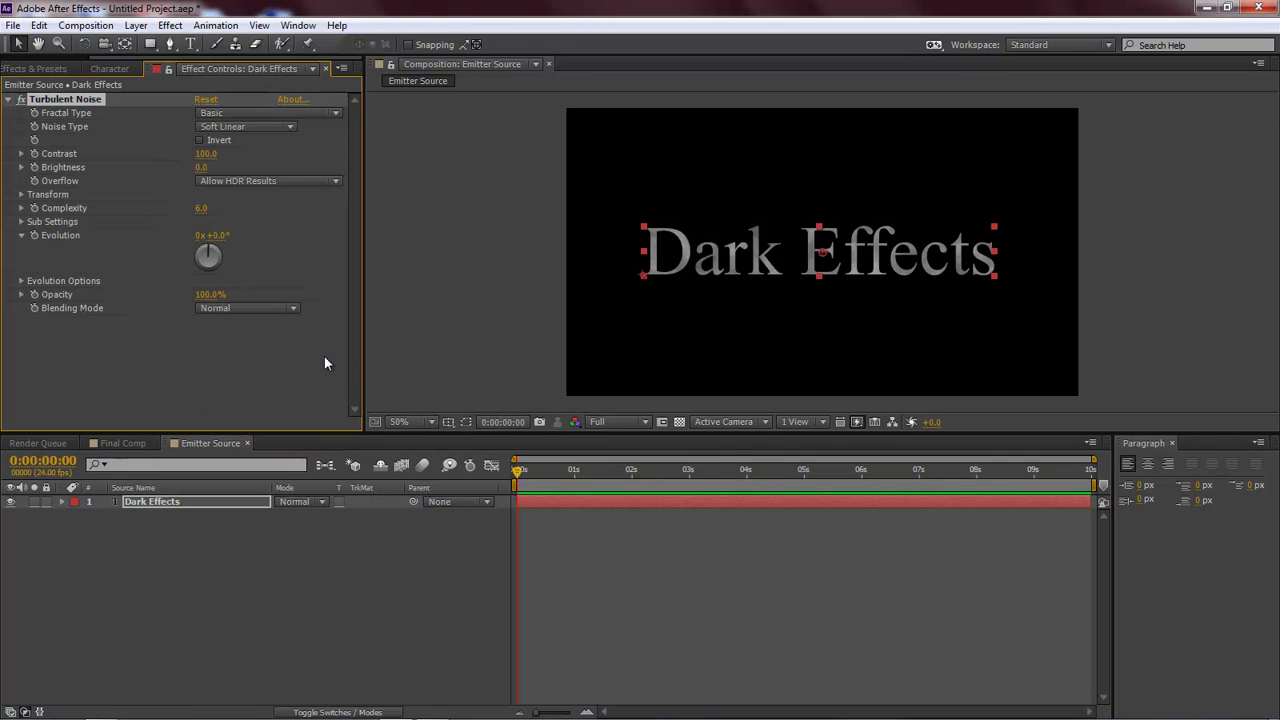
click(251, 114)
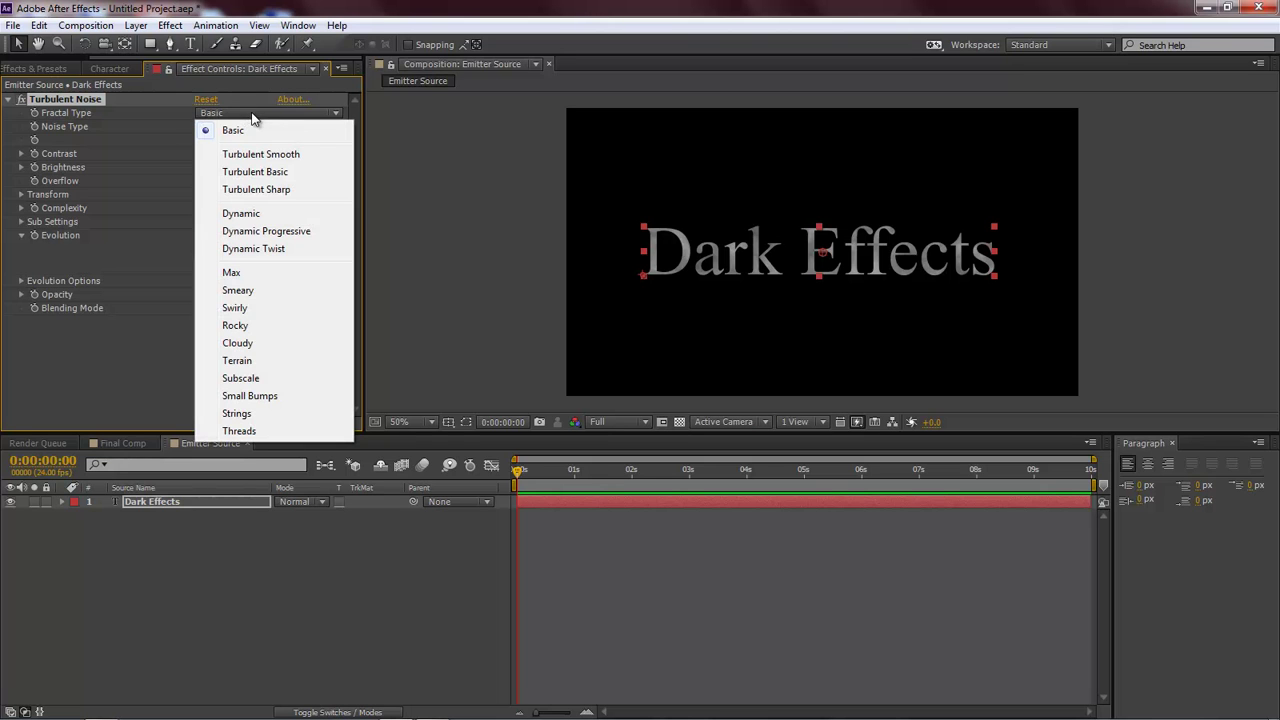
click(250, 327)
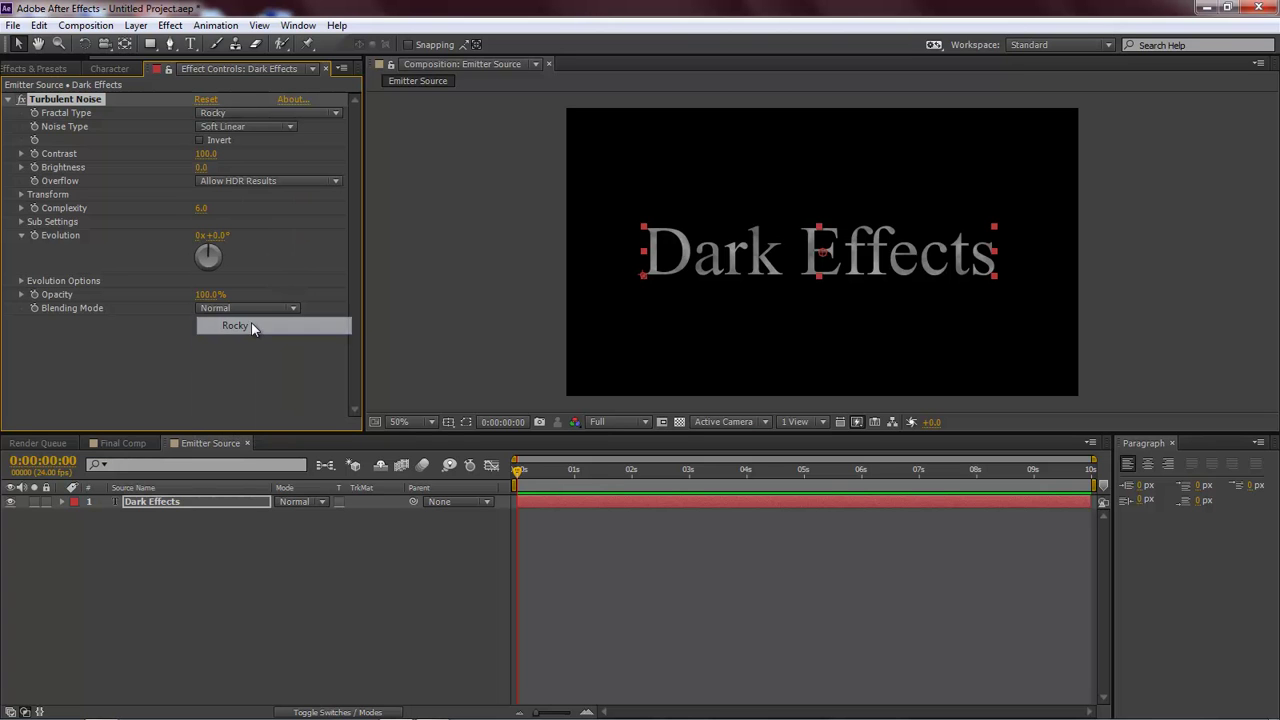
click(204, 155)
text(250)
key(Return)
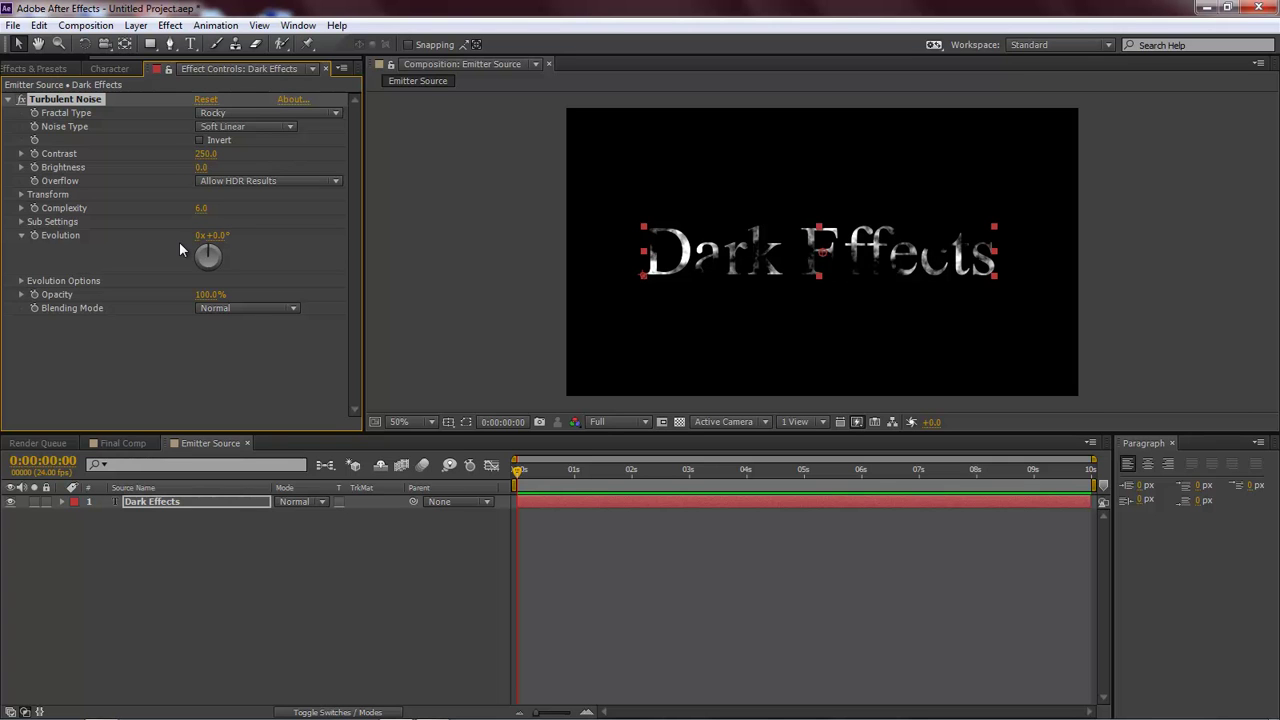
- Animate the Turbulent Noise Evolution with the expression time*150 and scrub through the timeline to preview it
alt+click(34, 236)
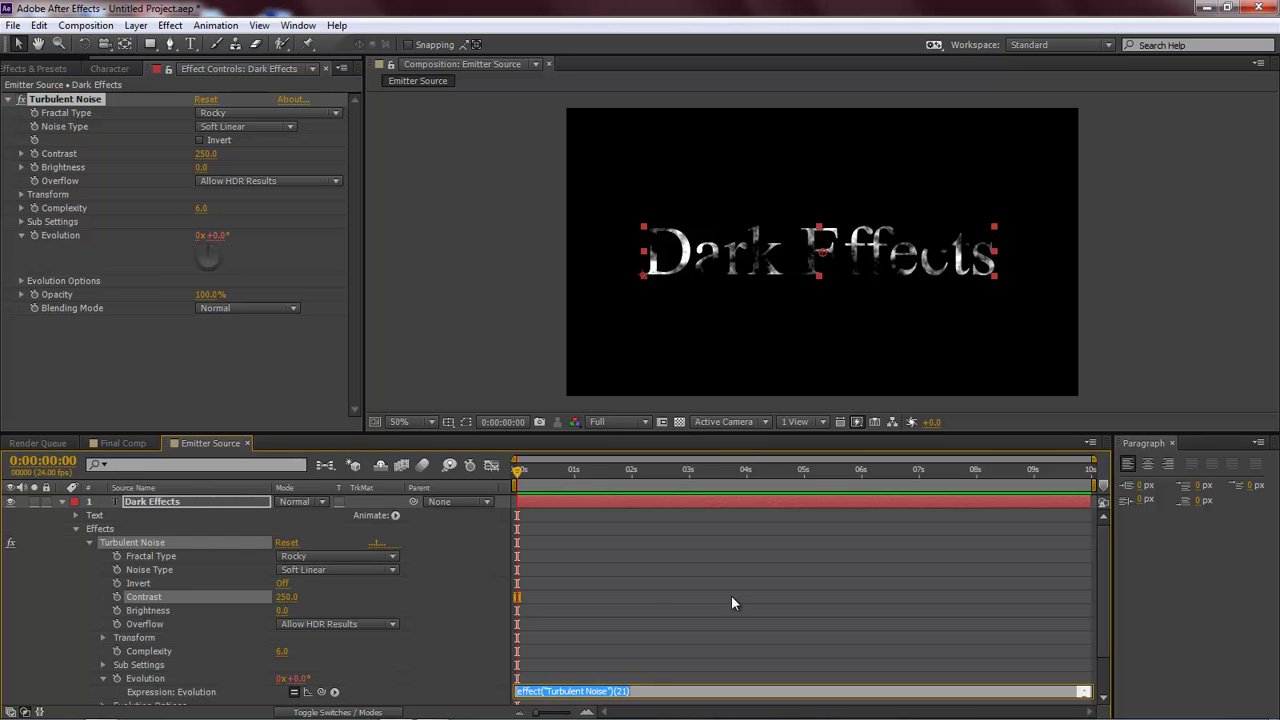
text(time)
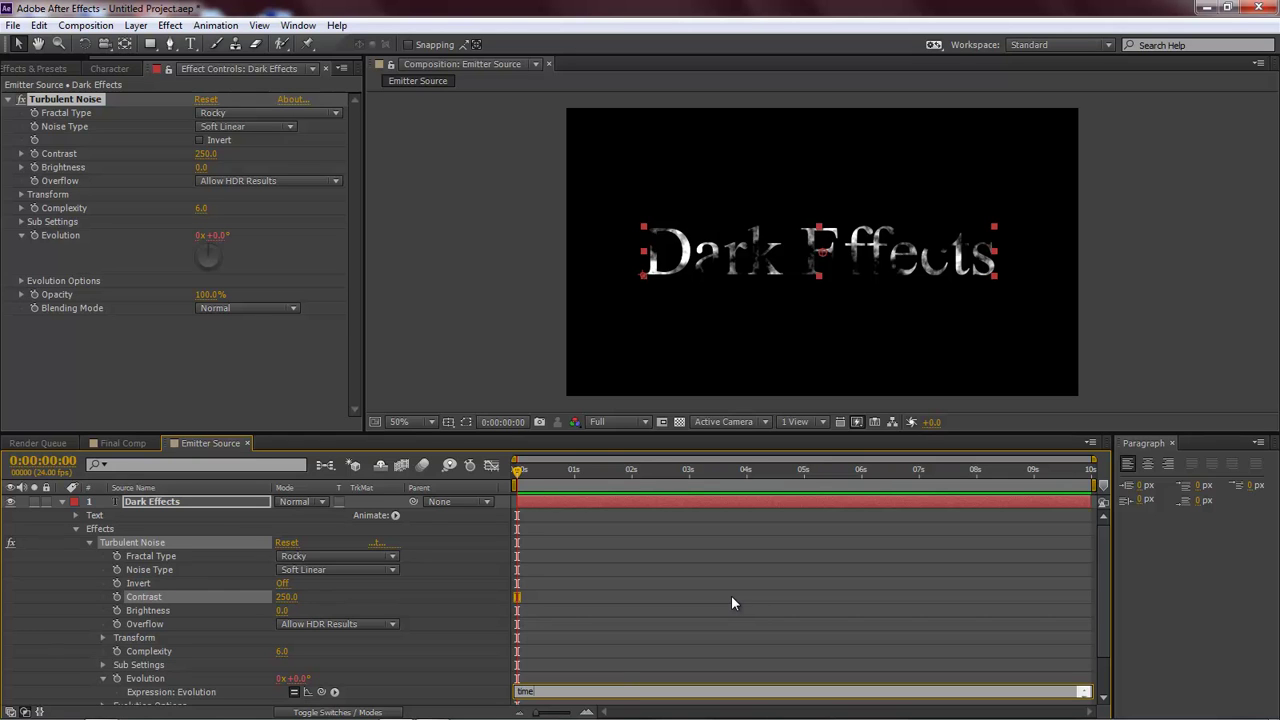
text(*150)
click(829, 529)
drag(518, 471, 221, 467)
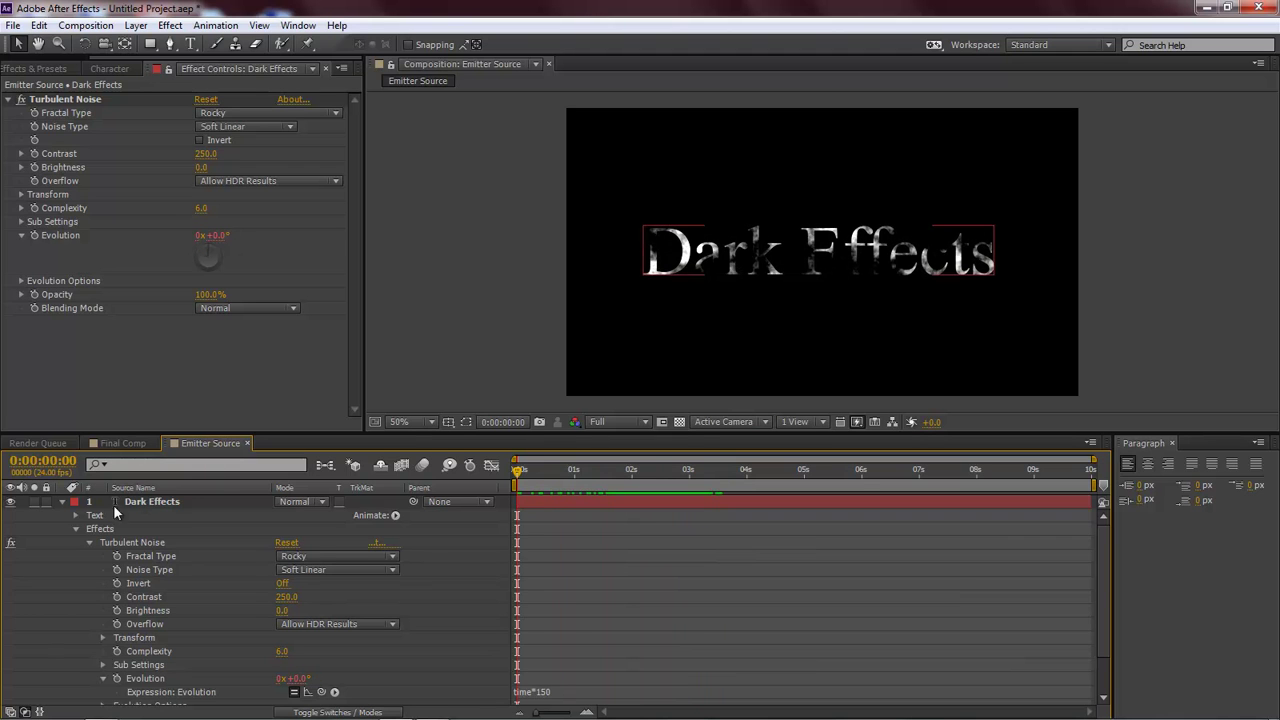
- Apply a Linear Wipe effect to the Dark Effects text layer with its Wipe Angle set to -90°
click(155, 503)
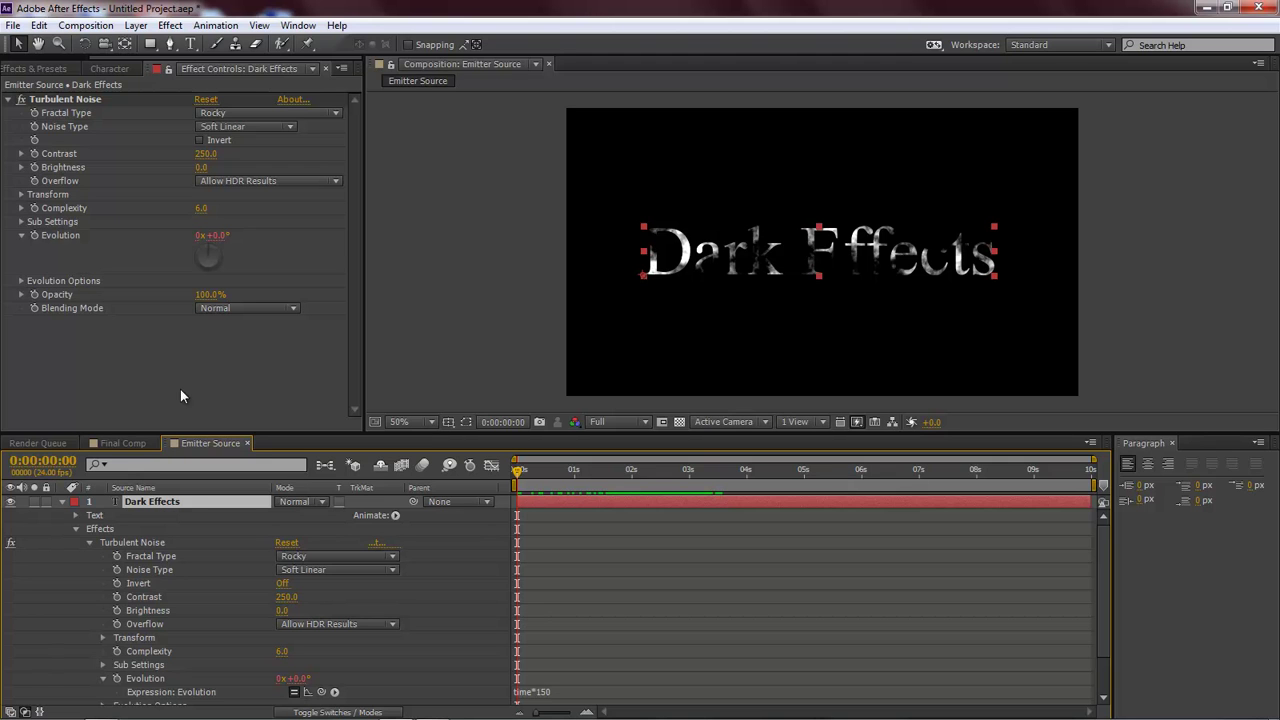
click(170, 25)
mouse_move(215, 490)
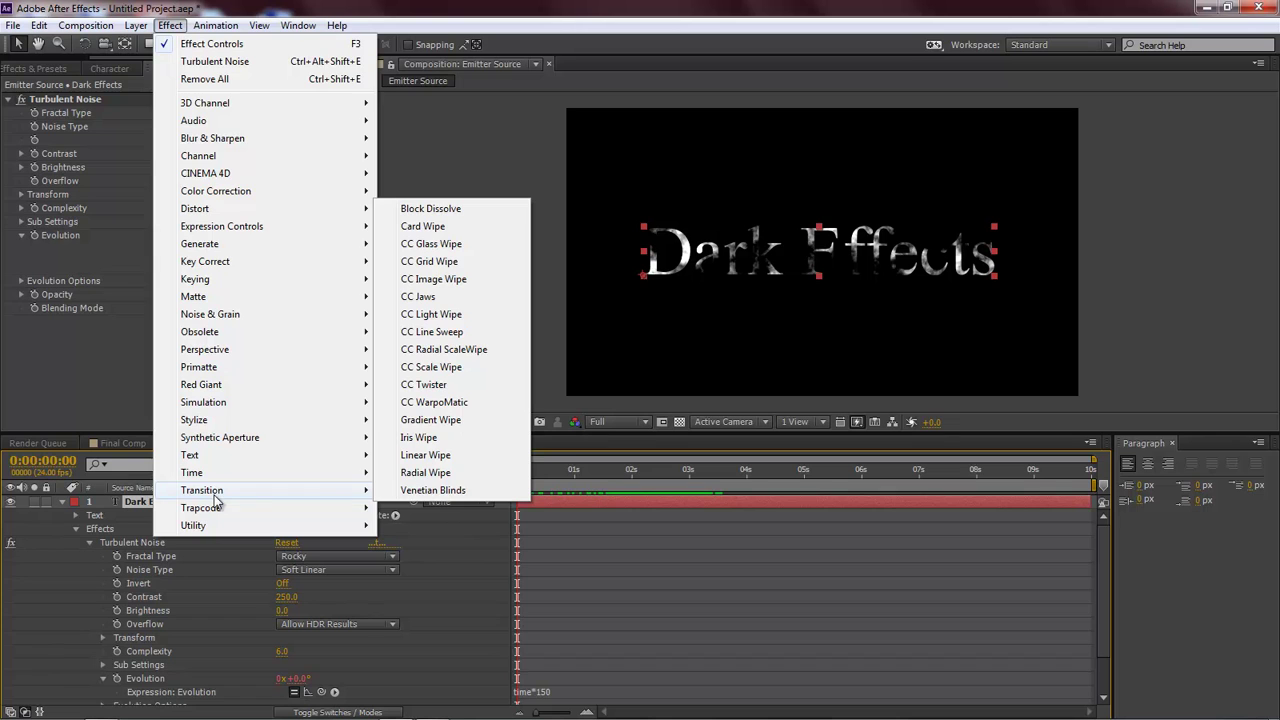
click(430, 457)
click(222, 349)
text(-90)
key(Return)
- Keyframe the Linear Wipe's Transition Completion from 100% at 0:00:00:00 to 0% at 0:00:01:01, and collapse the text layer
click(201, 336)
text(100)
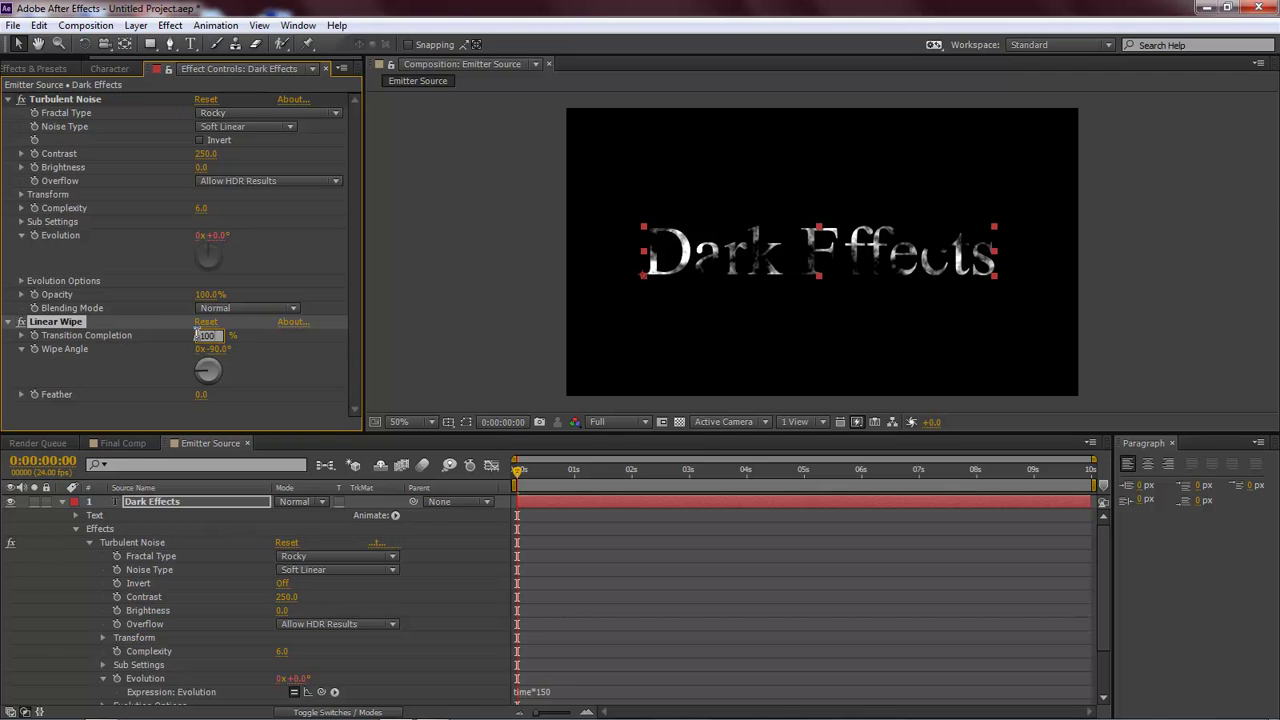
key(Return)
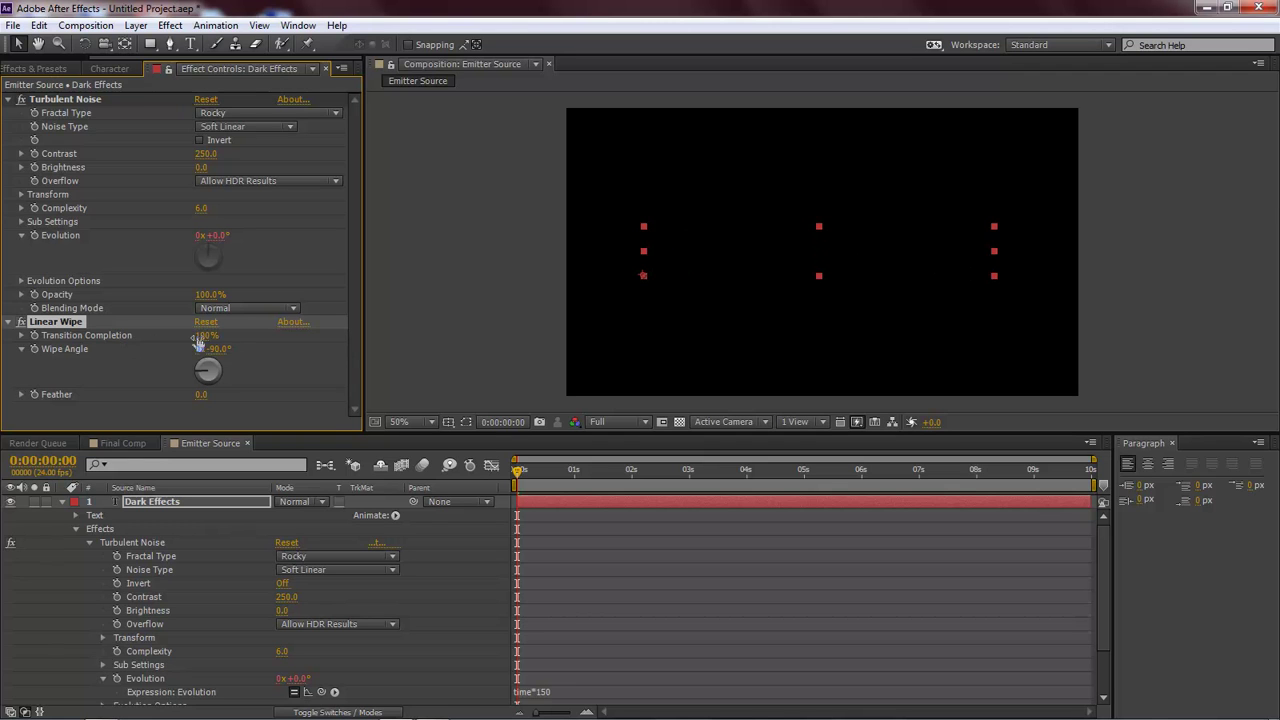
click(34, 335)
drag(518, 471, 575, 478)
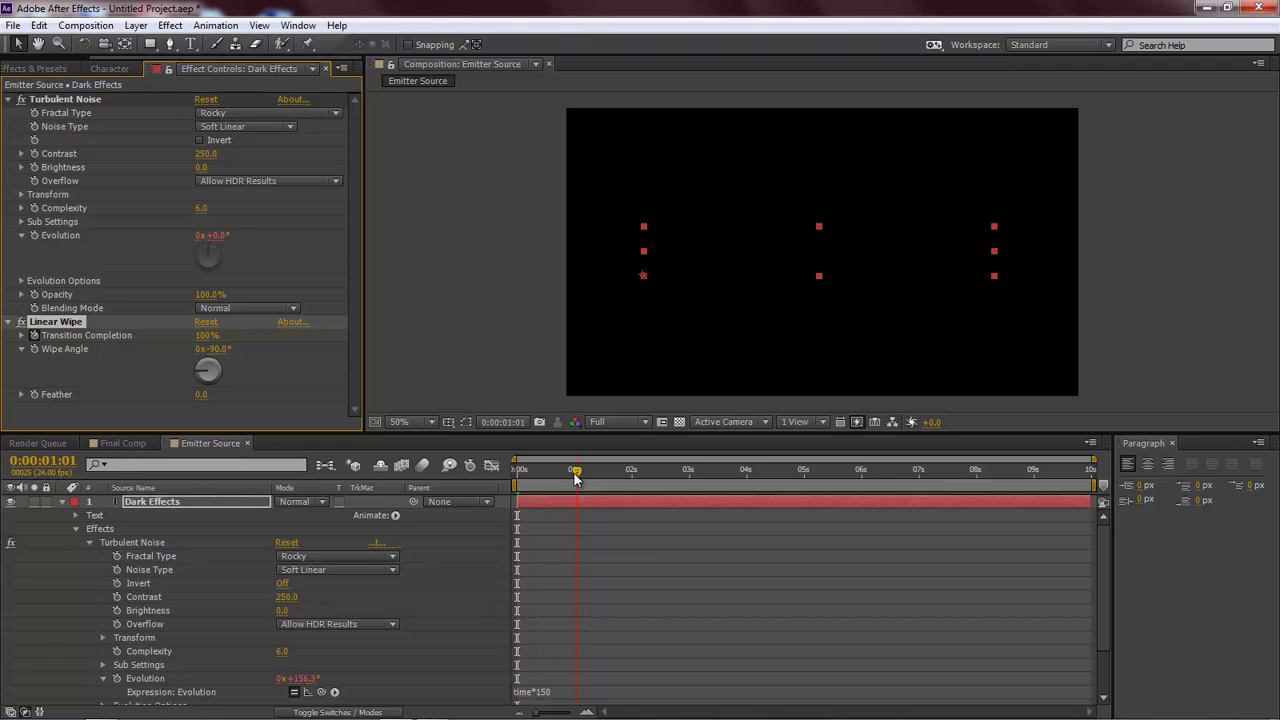
click(212, 336)
text(0)
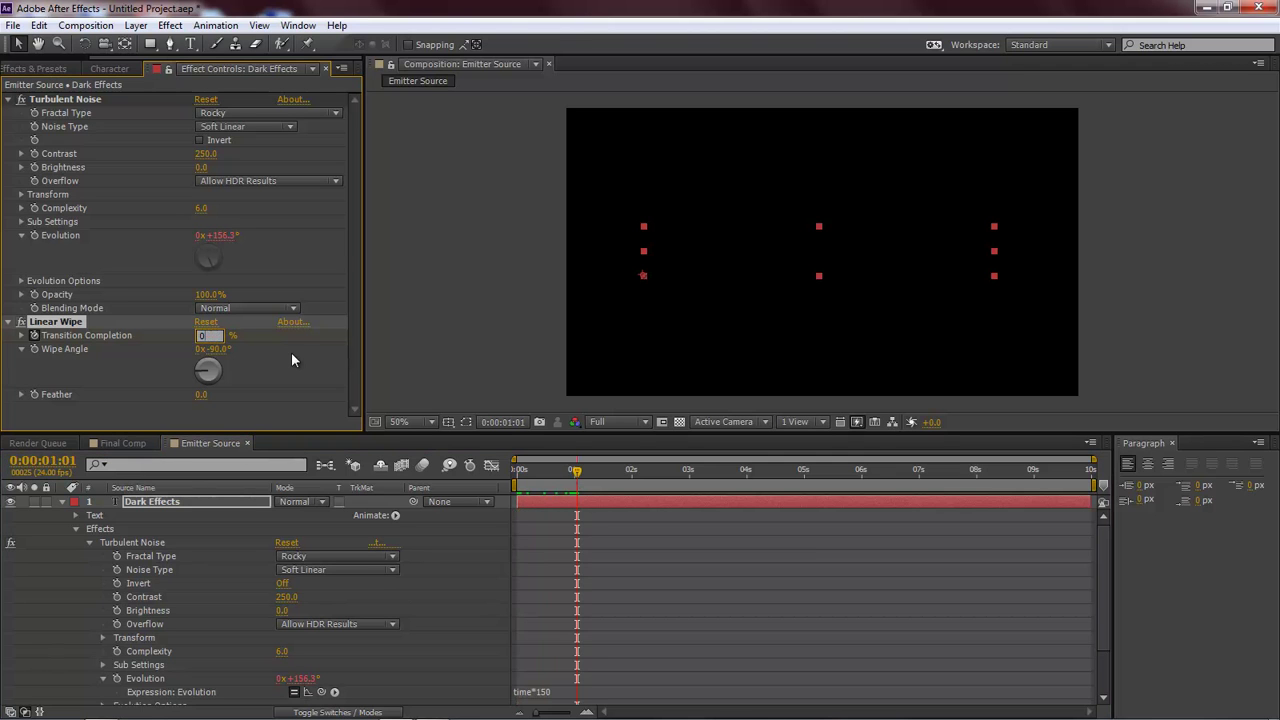
key(Return)
click(62, 503)
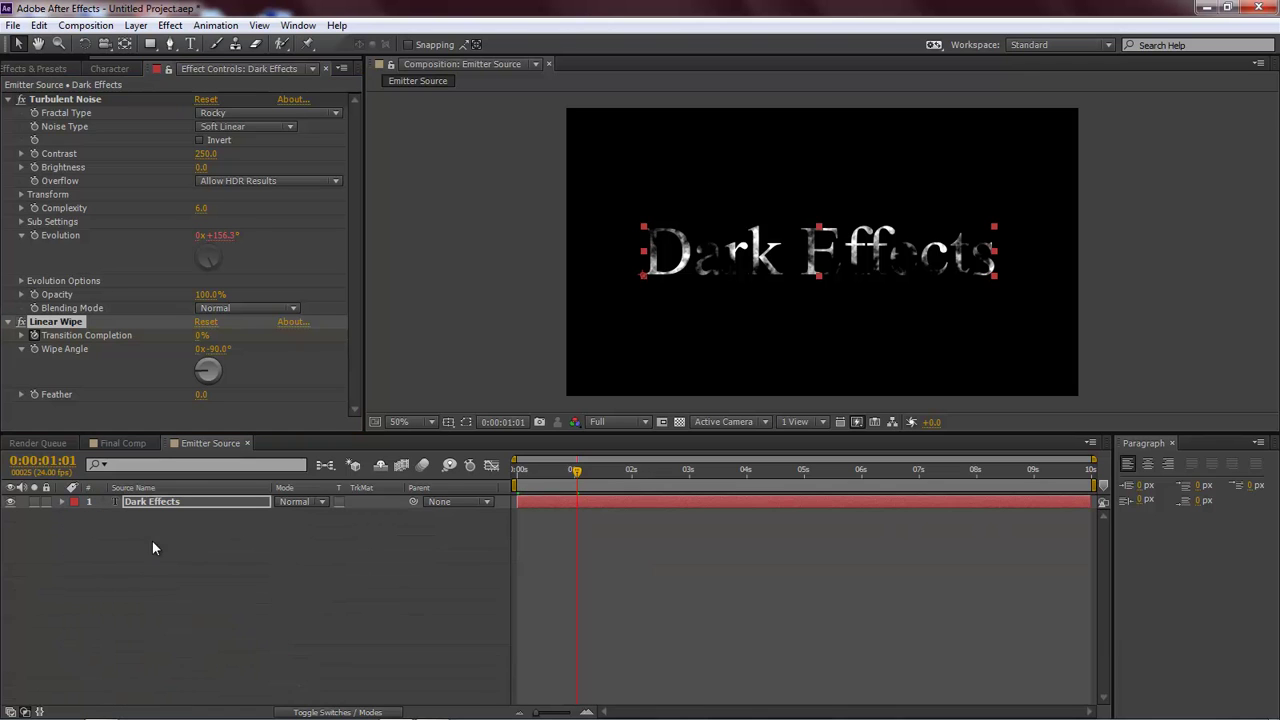
click(168, 518)
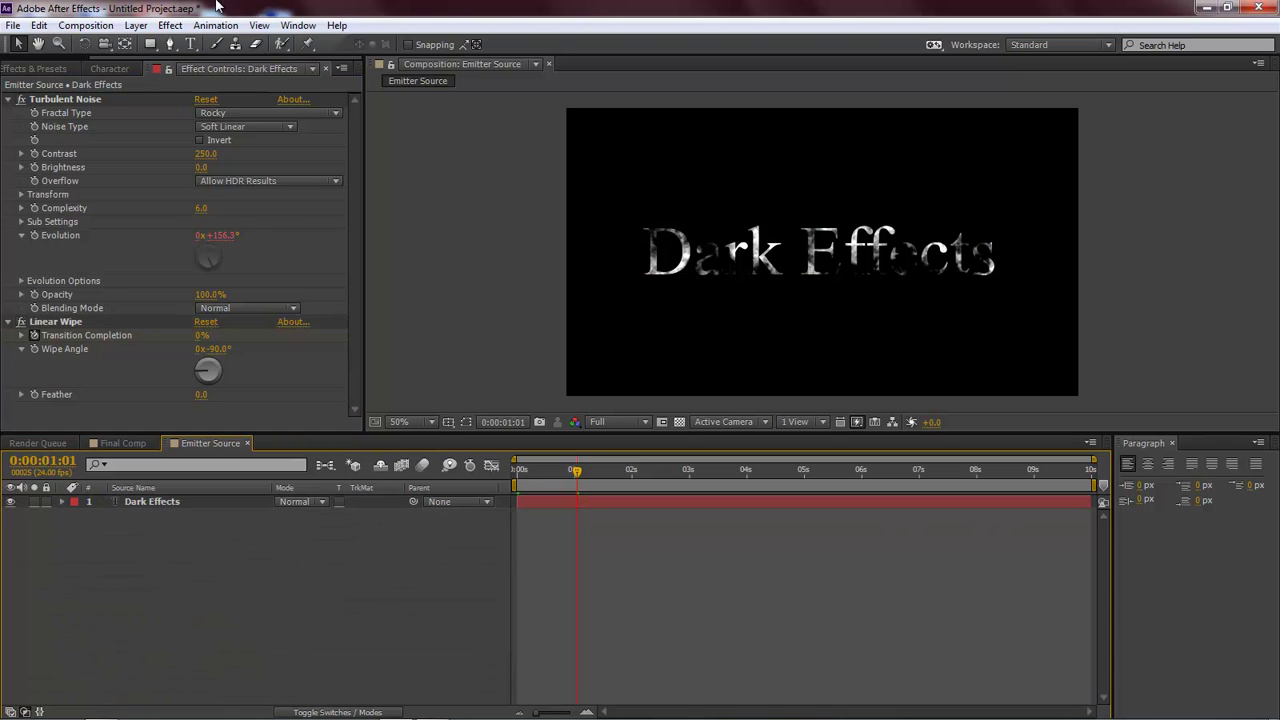
- Create a white 1280 x 720 px solid named "White" in the Emitter Source composition
key(ctrl+y)
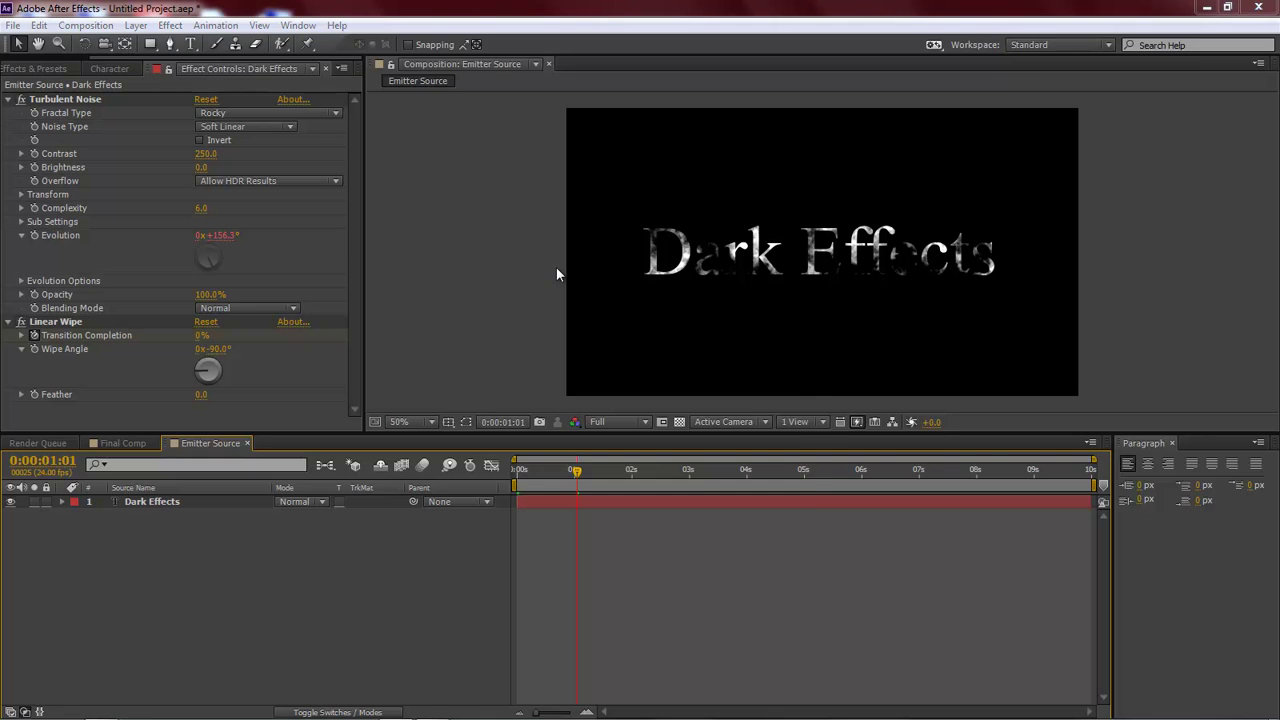
click(628, 418)
drag(537, 363, 727, 298)
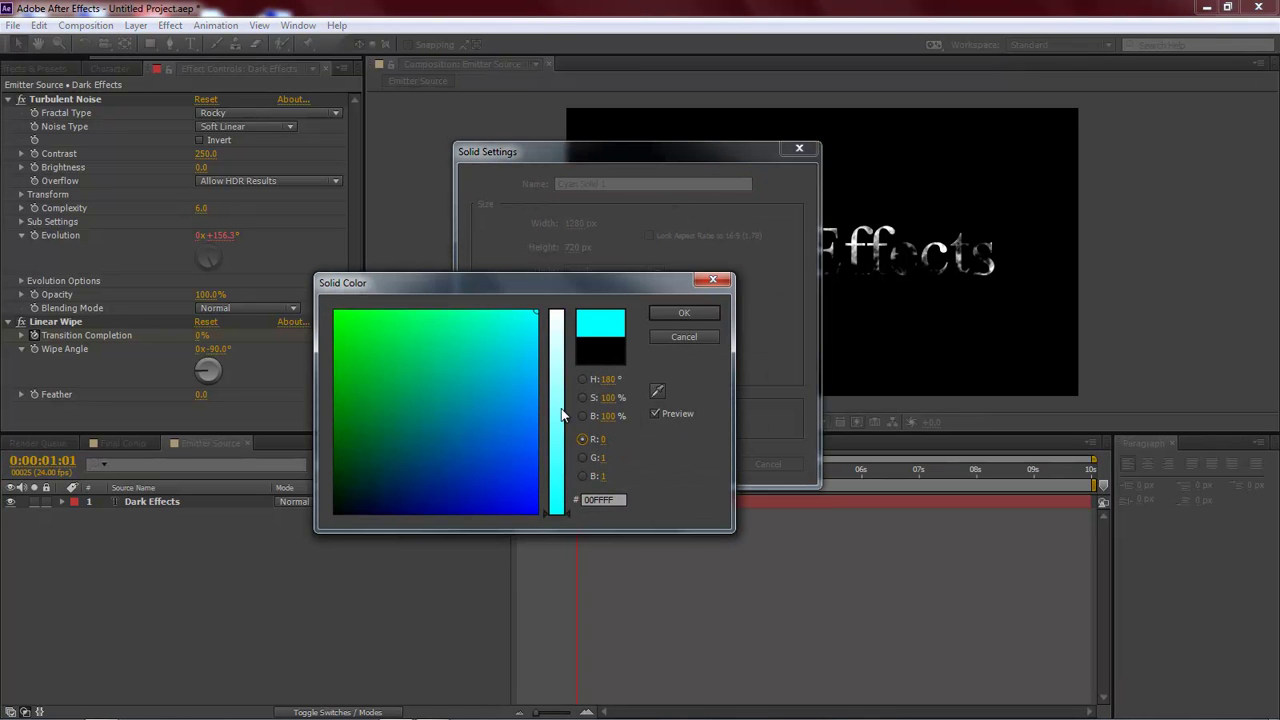
drag(561, 408, 576, 189)
click(690, 312)
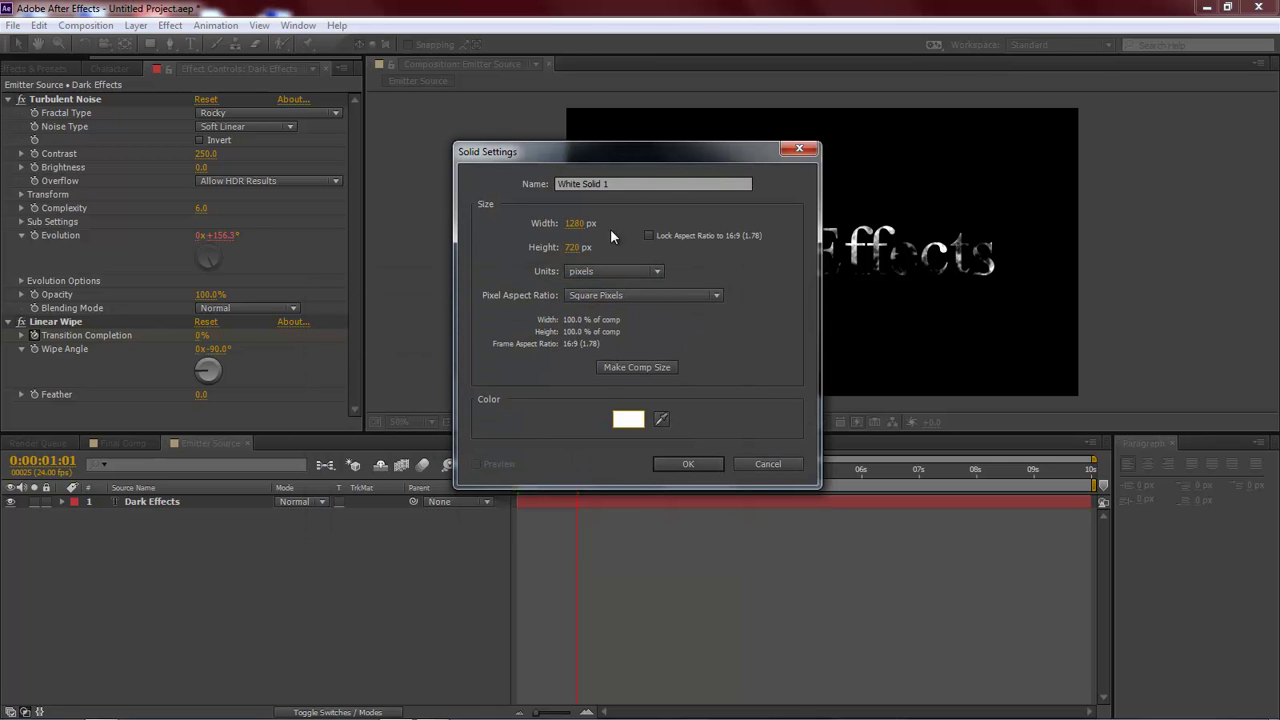
text(White)
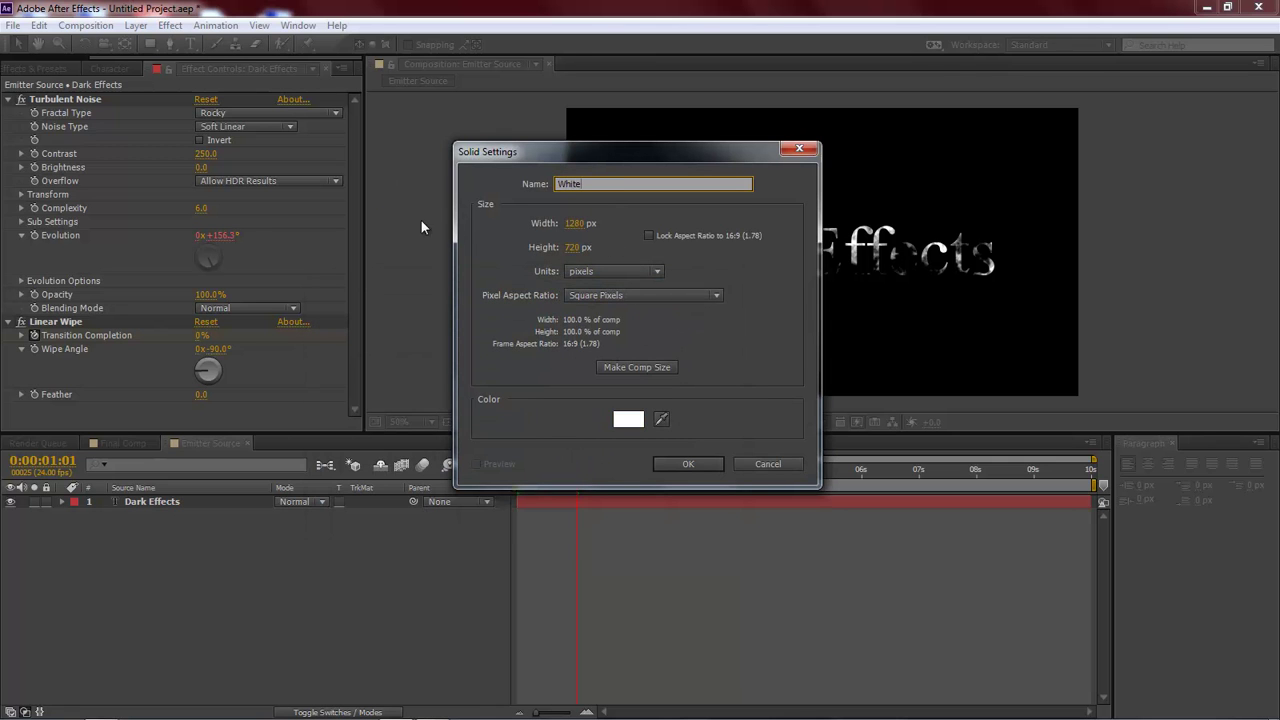
click(690, 464)
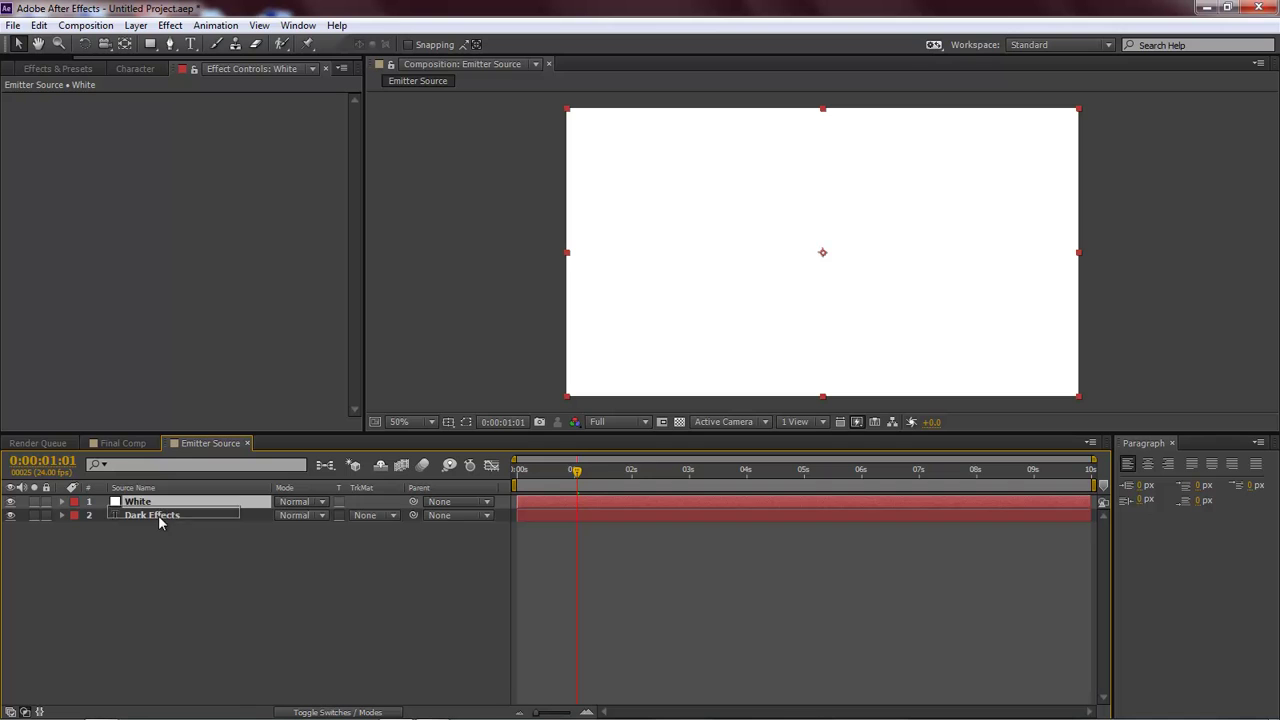
- Place the White solid beneath the Dark Effects layer and set its track matte to Luma Matte "Dark Effects"
drag(158, 522, 162, 526)
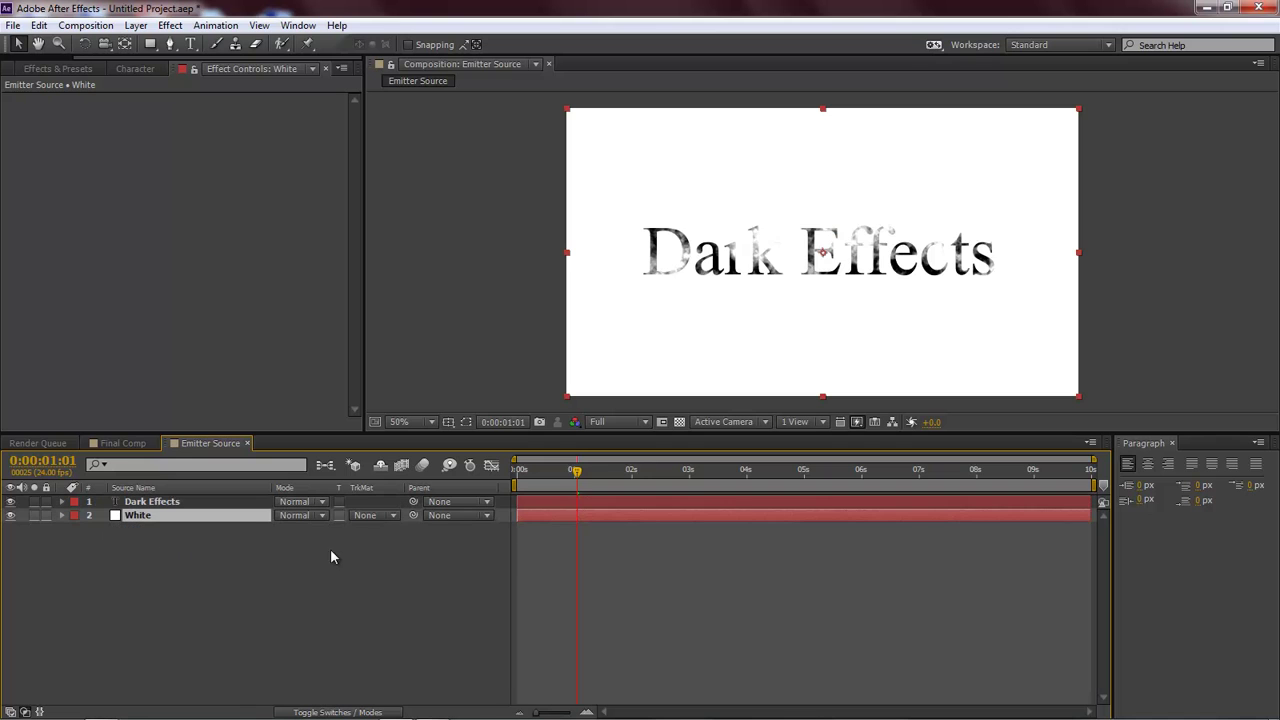
click(393, 516)
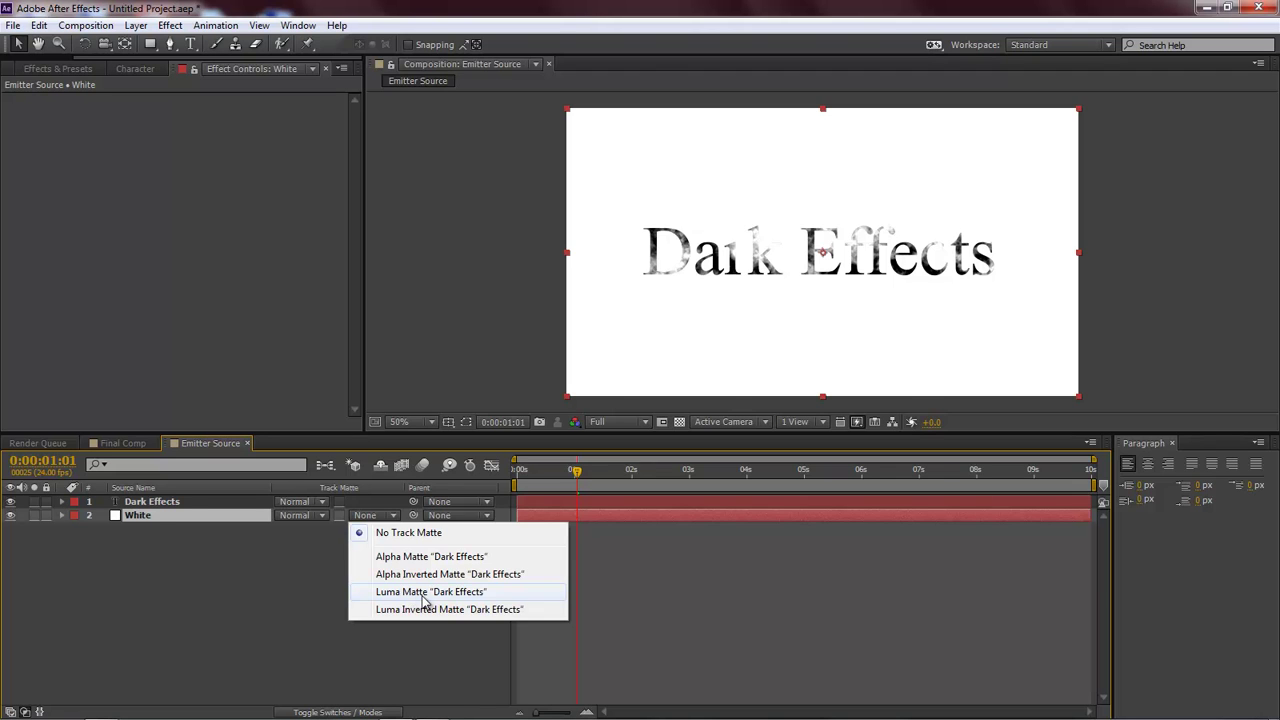
click(422, 594)
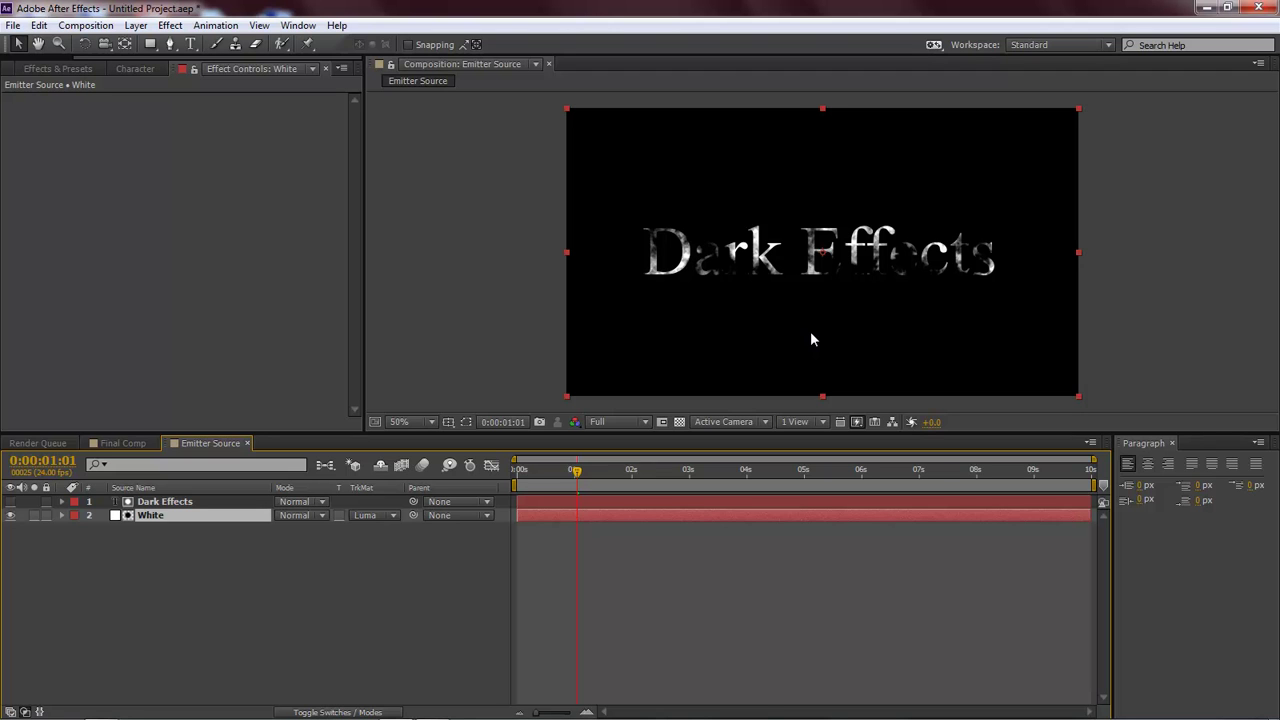
- Add the Emitter Source composition to Final Comp above the BG layer and make it a 3D layer
click(125, 446)
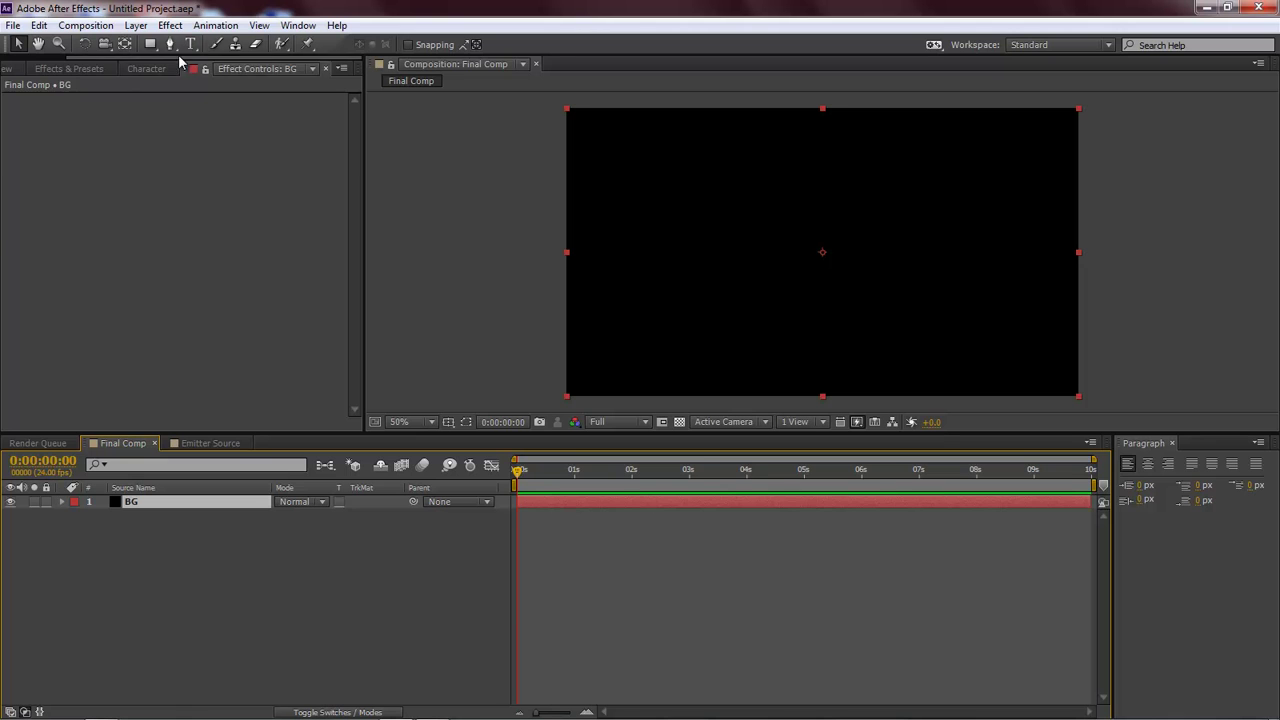
drag(178, 58, 100, 58)
click(23, 68)
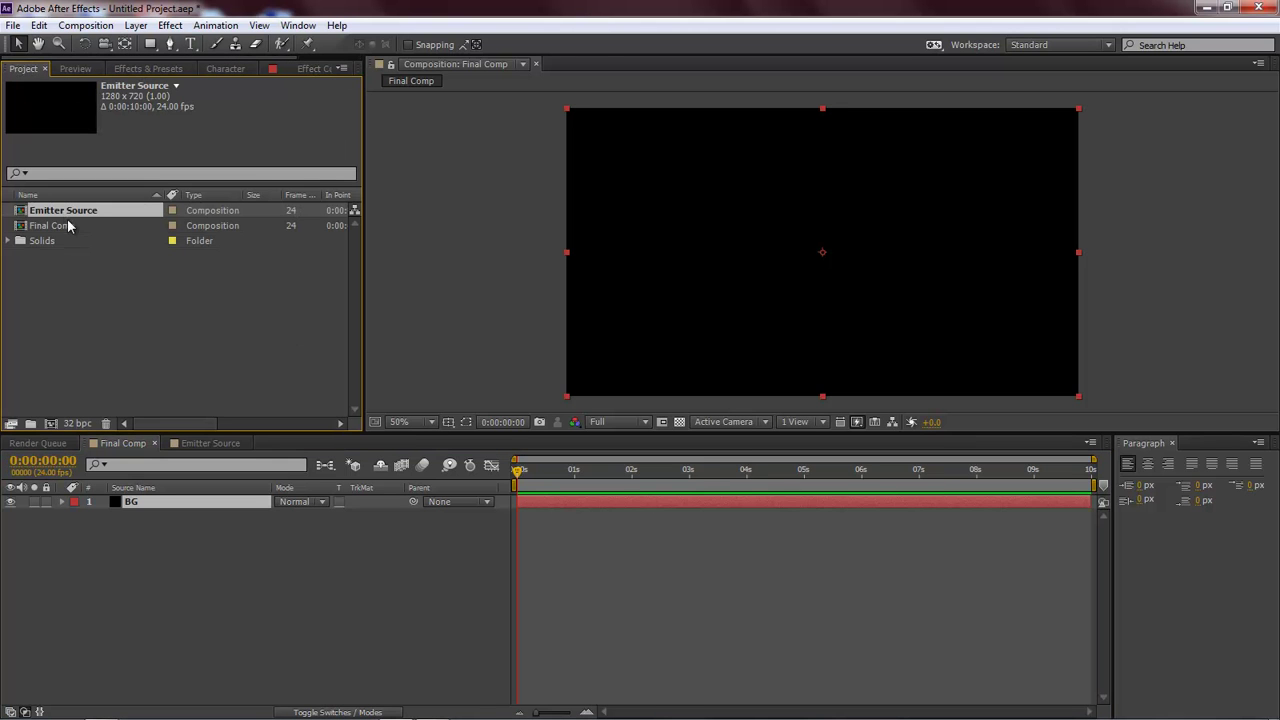
drag(65, 211, 150, 500)
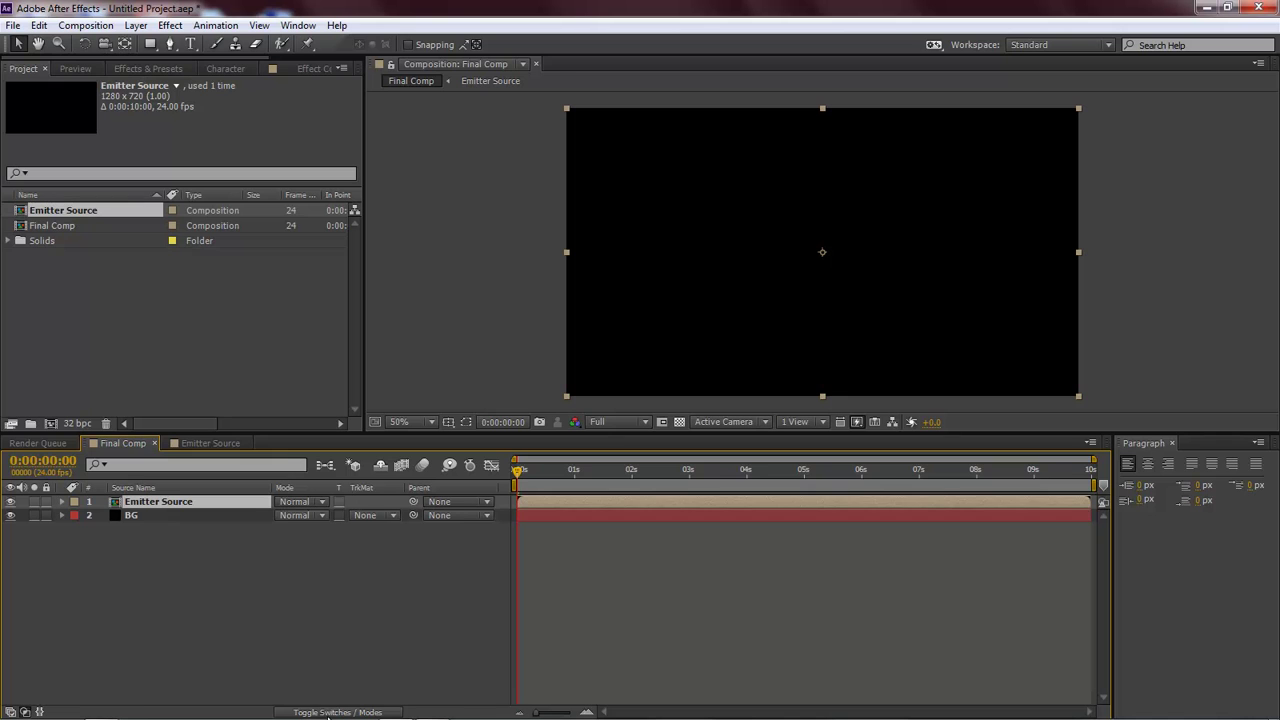
click(330, 712)
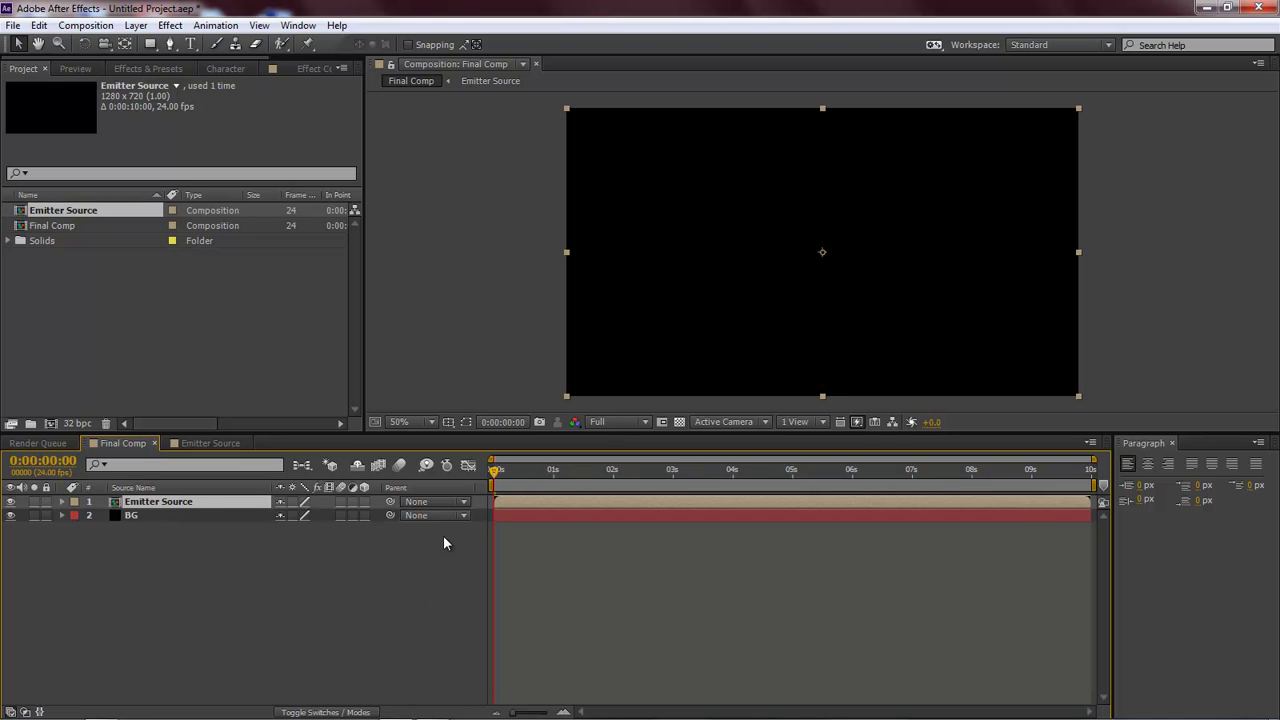
click(365, 502)
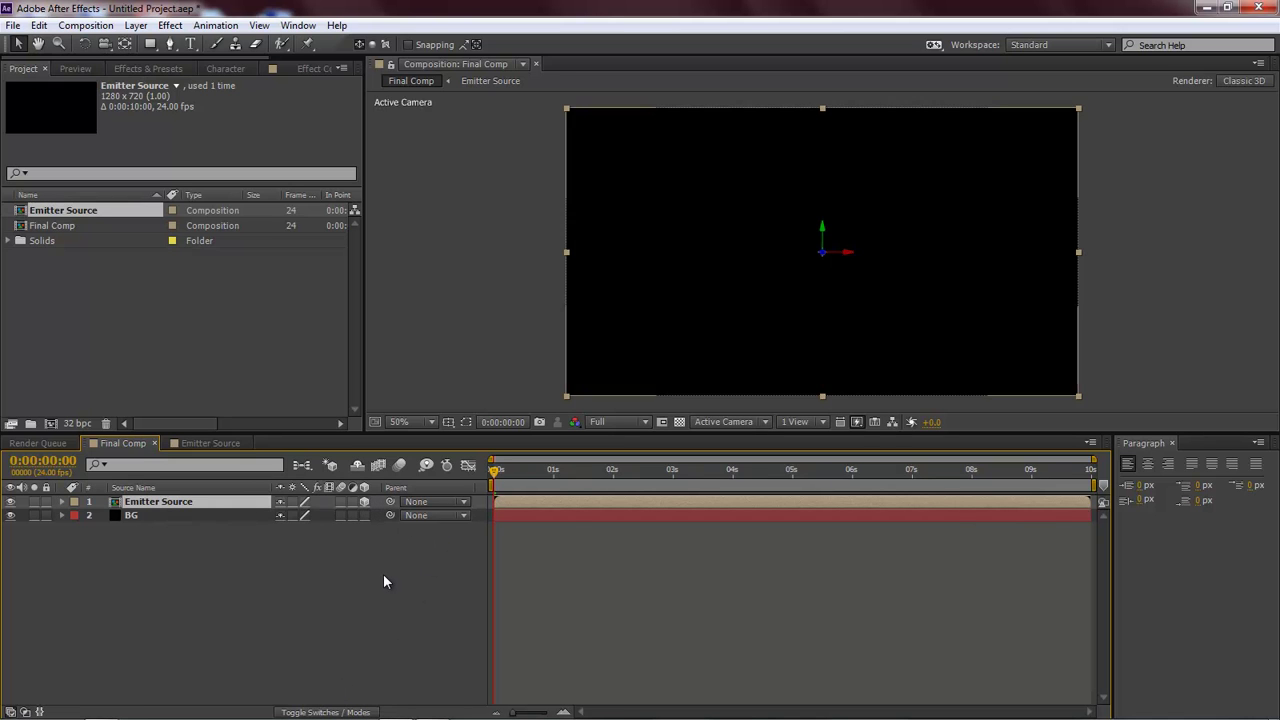
- Add a two-node camera with the 50mm preset to Final Comp
click(137, 25)
mouse_move(170, 46)
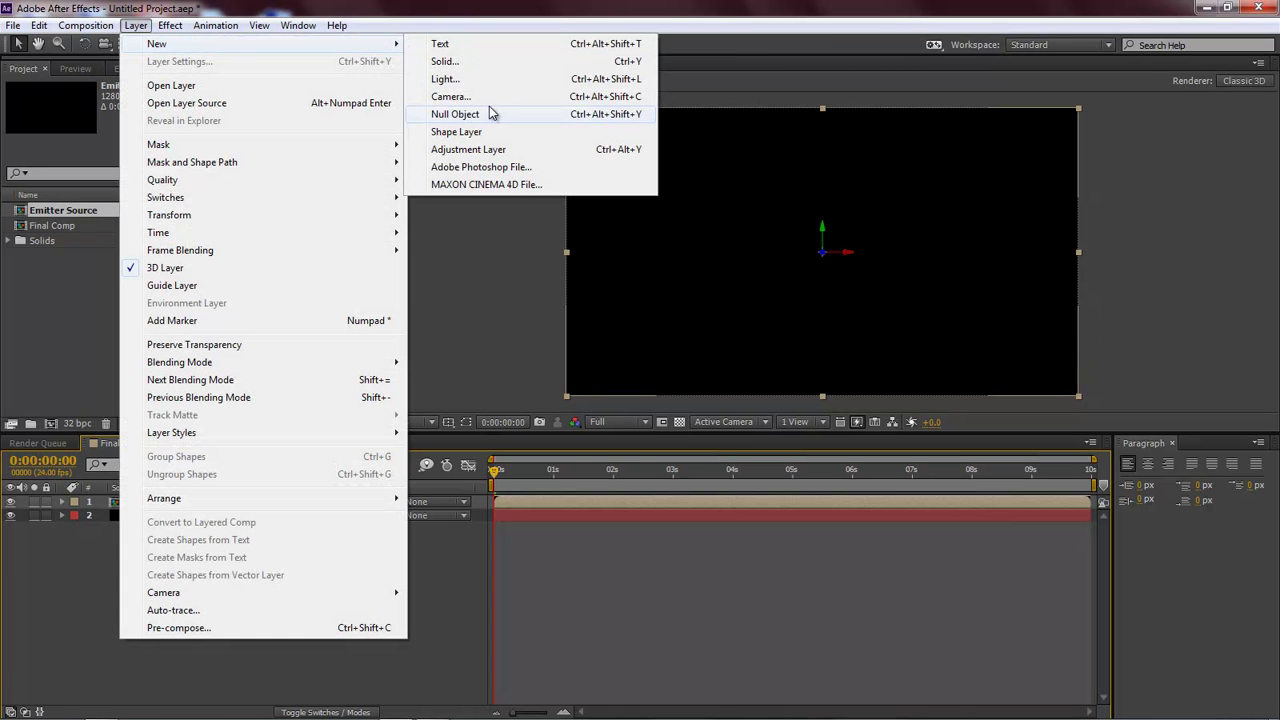
click(488, 97)
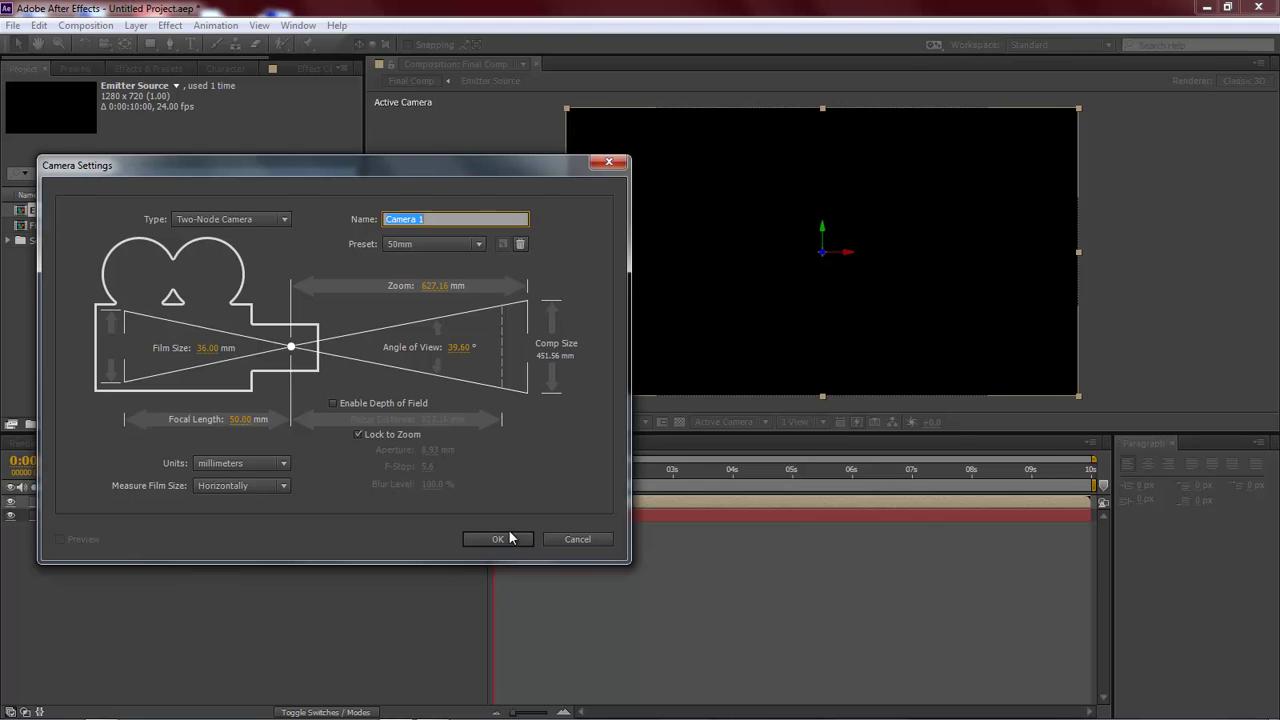
click(509, 539)
- Preview the text reveal and try the camera tool in the viewer to check the 3D text layer
key(space)
click(152, 44)
drag(594, 234, 563, 240)
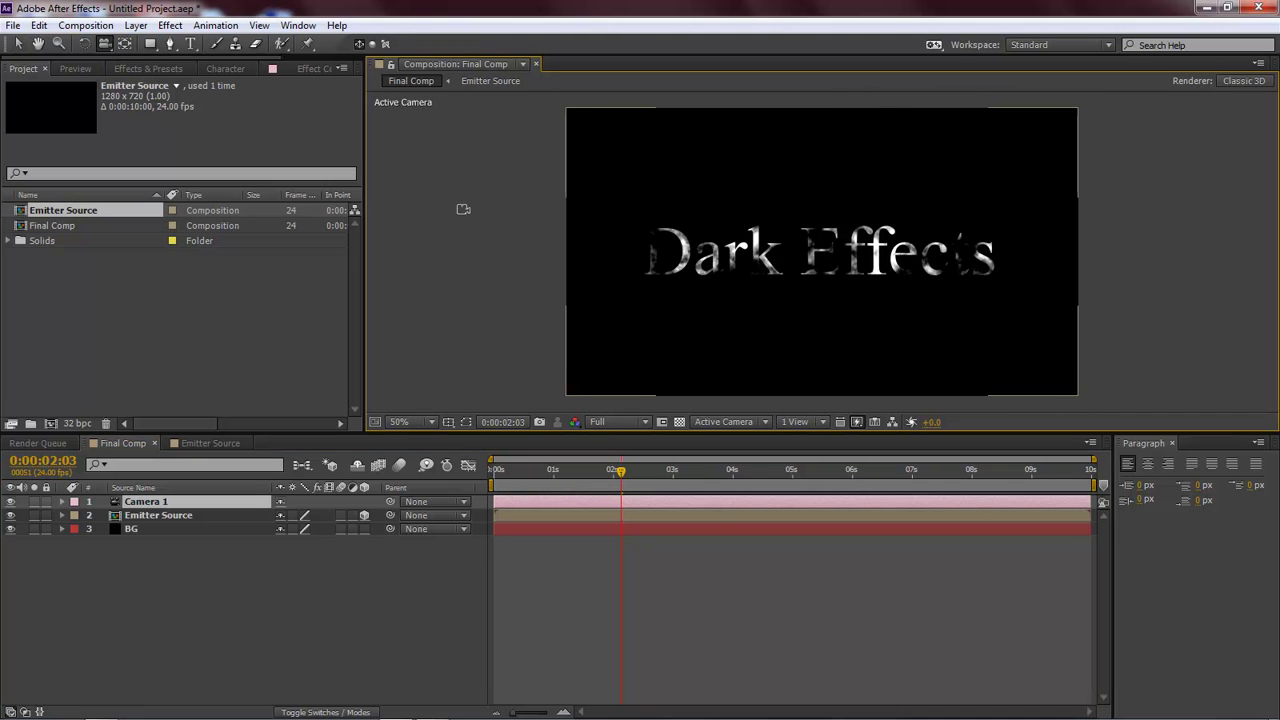
click(18, 44)
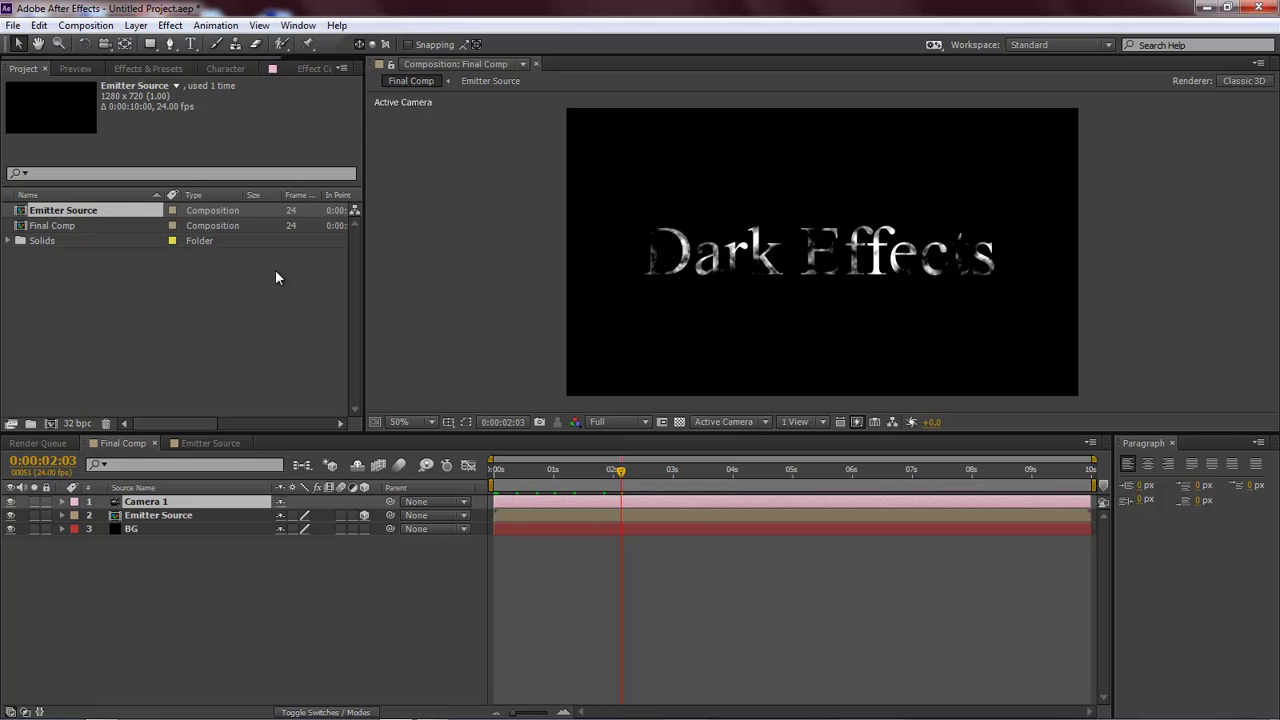
- Create a white 1280 x 720 px solid named "Particular Main spark" in Final Comp and apply Trapcode Particular to it
key(ctrl+y)
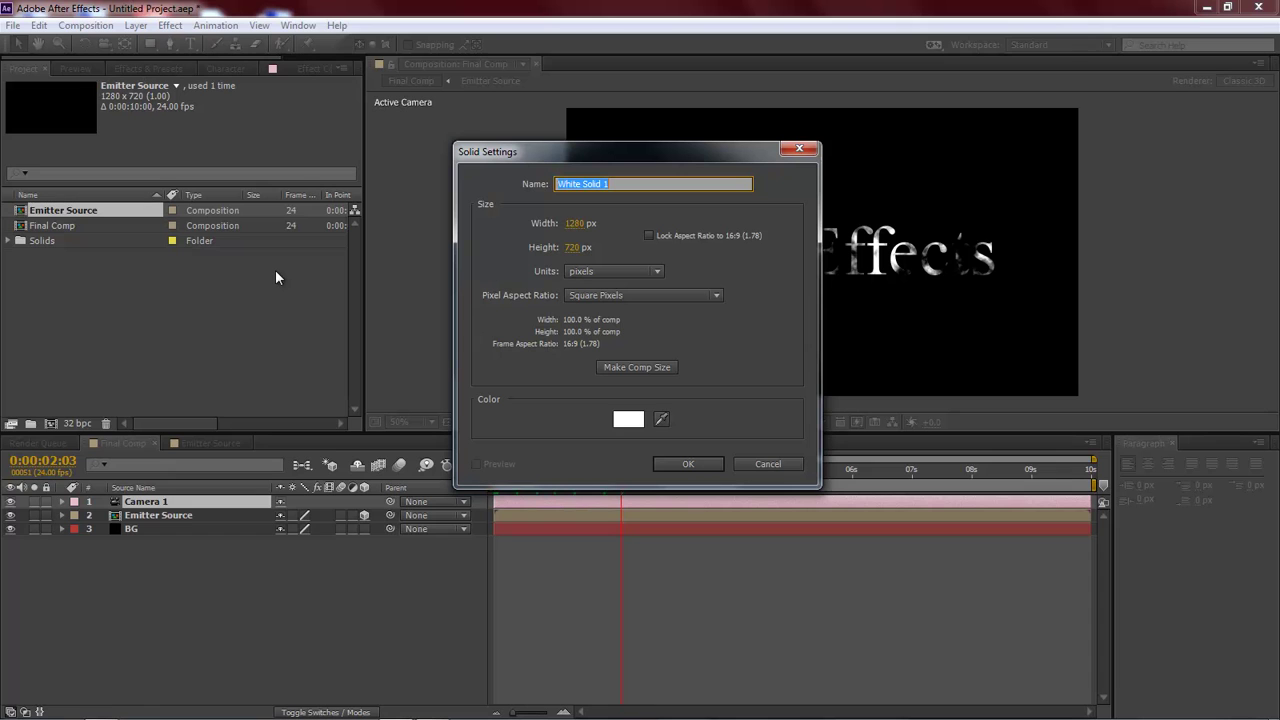
text(Particular Main spark)
click(690, 464)
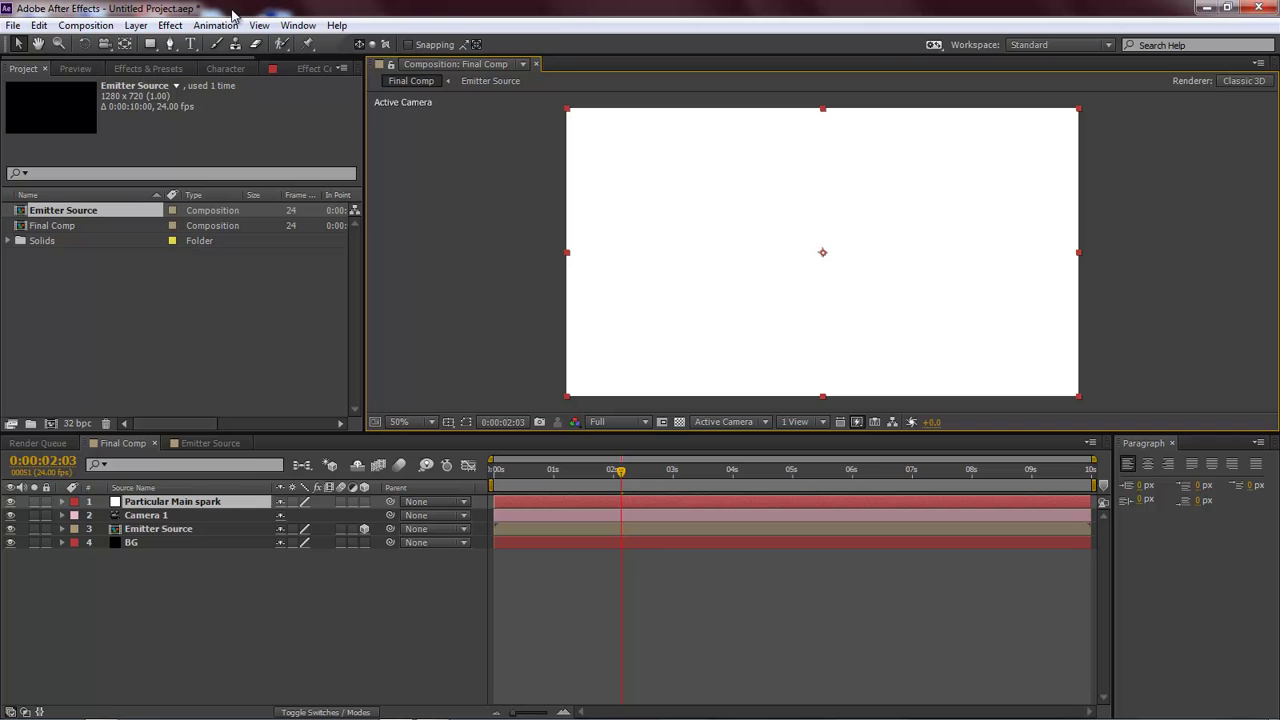
click(168, 27)
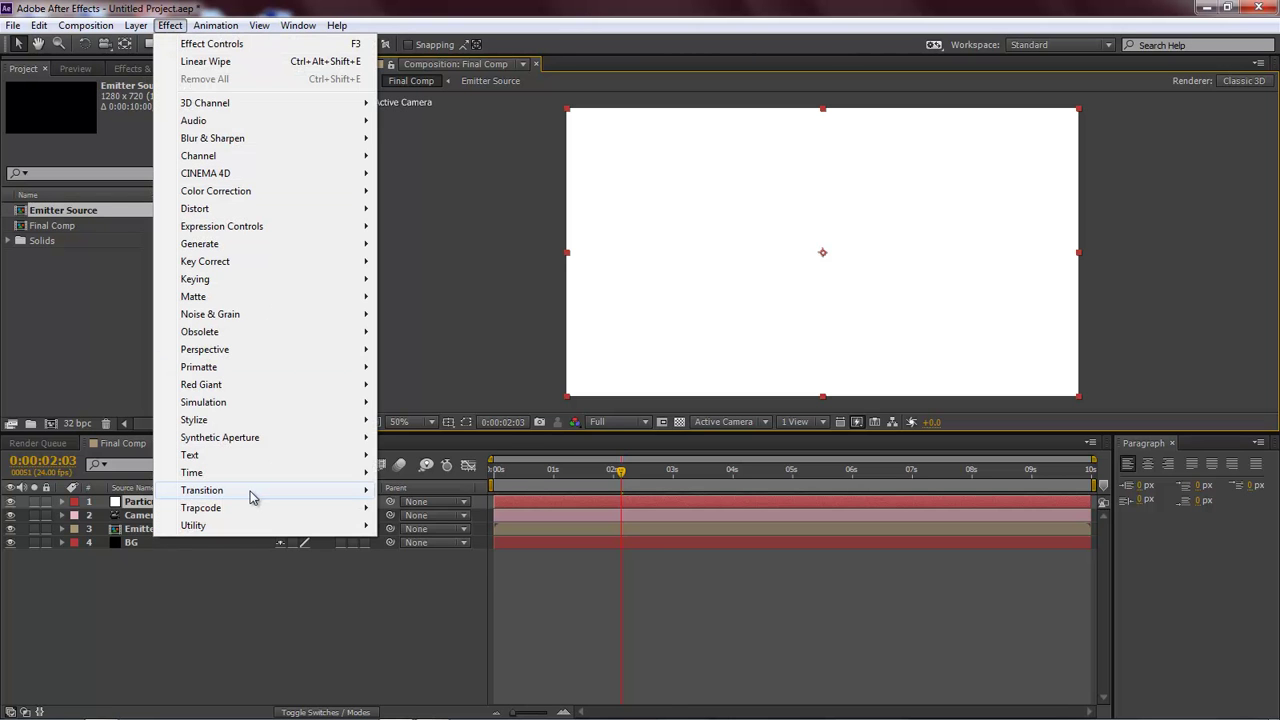
mouse_move(241, 516)
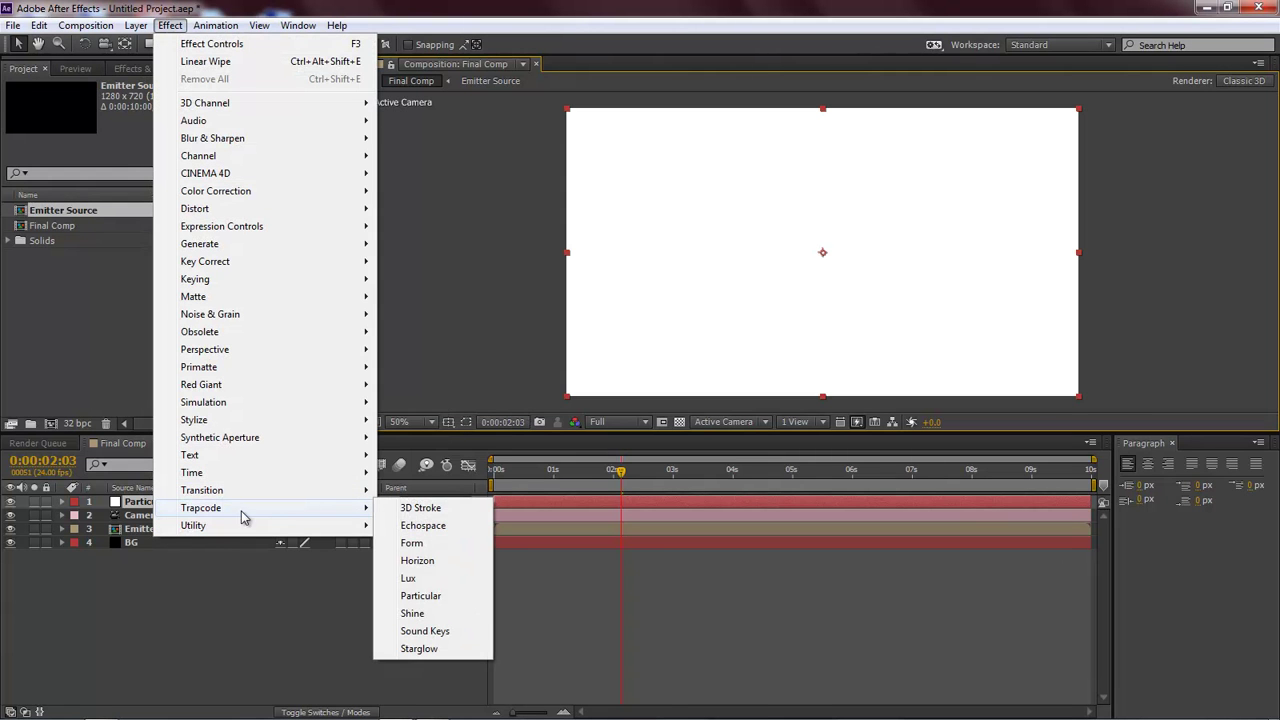
click(435, 601)
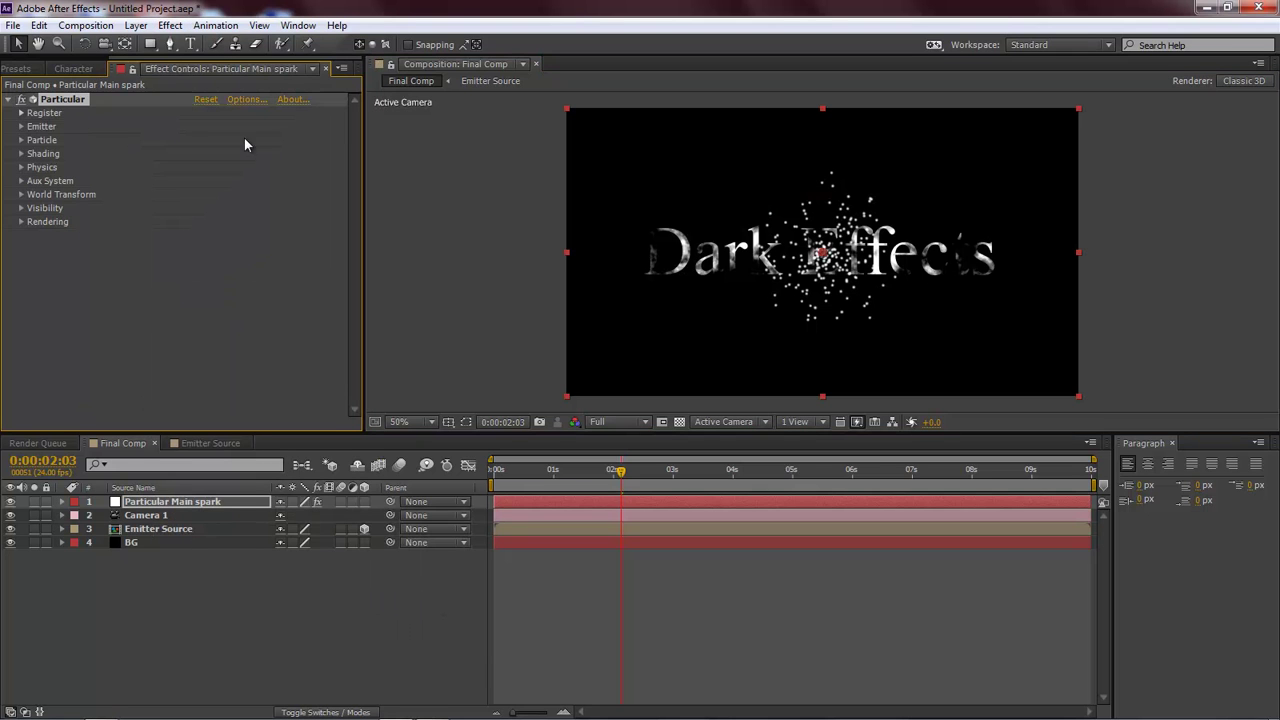
- Set Particular's emitter type to Layer and choose the Emitter Source layer as the layer emitter
click(21, 127)
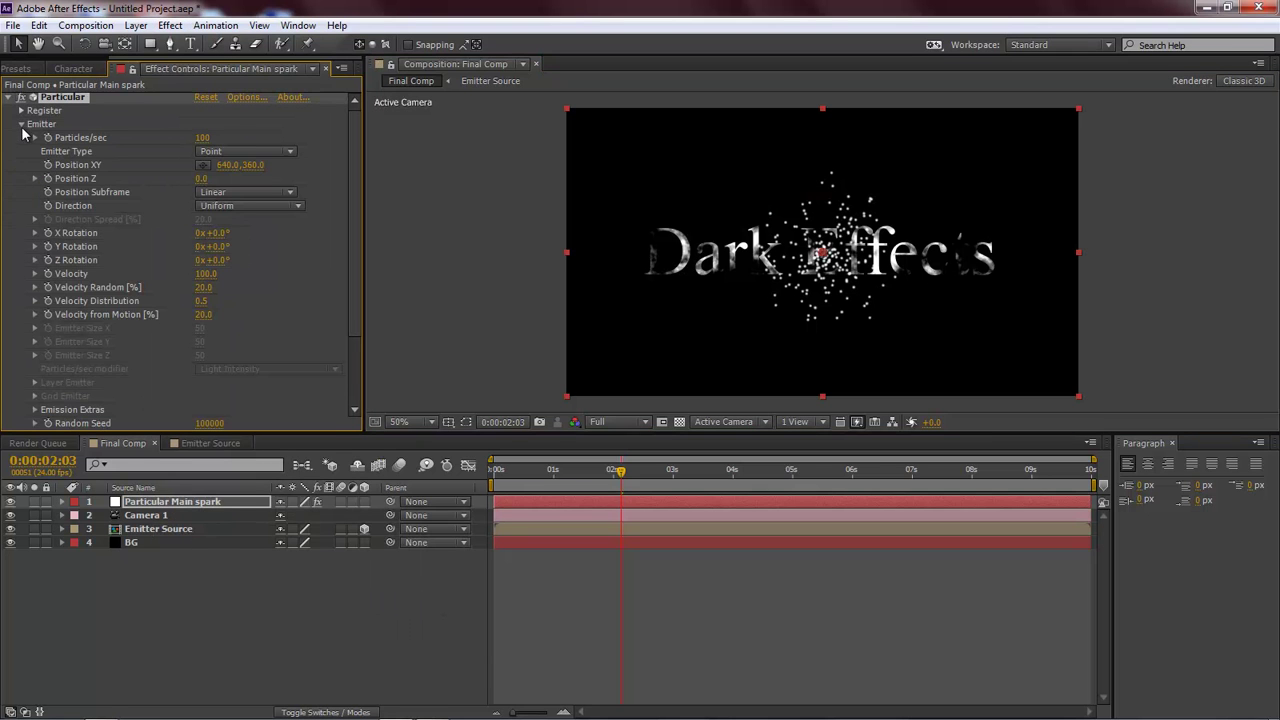
click(290, 151)
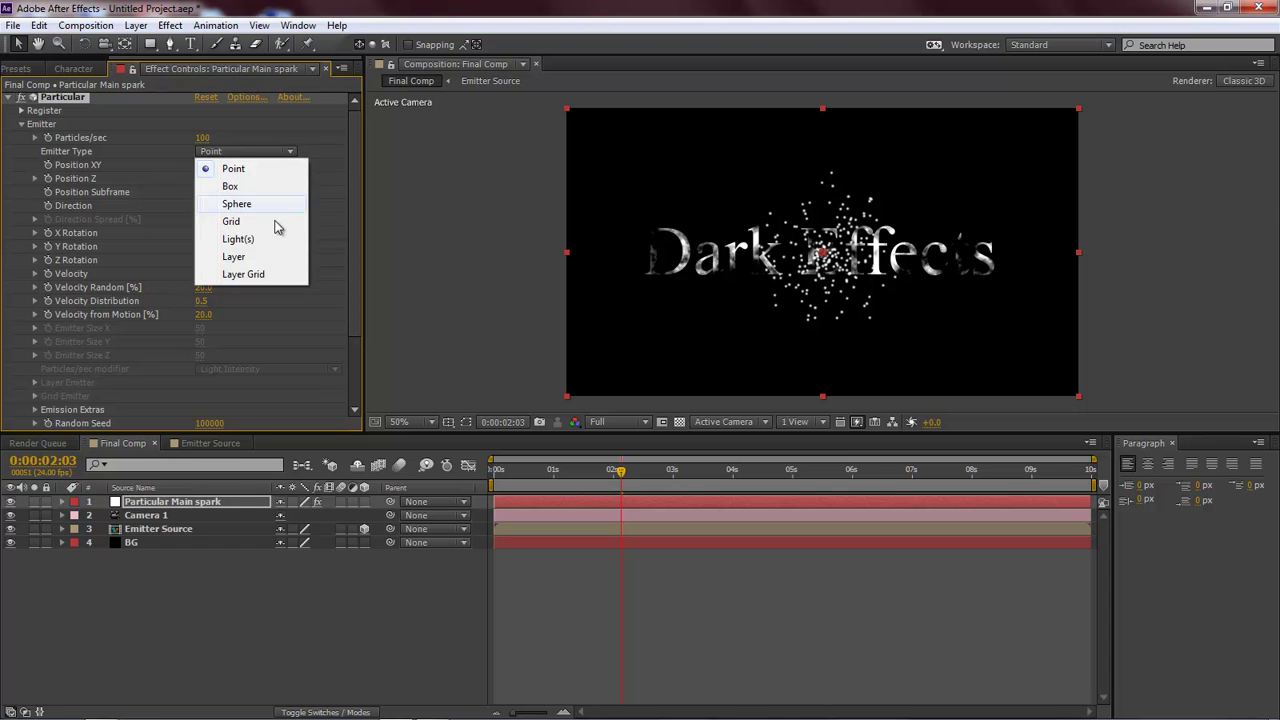
click(264, 259)
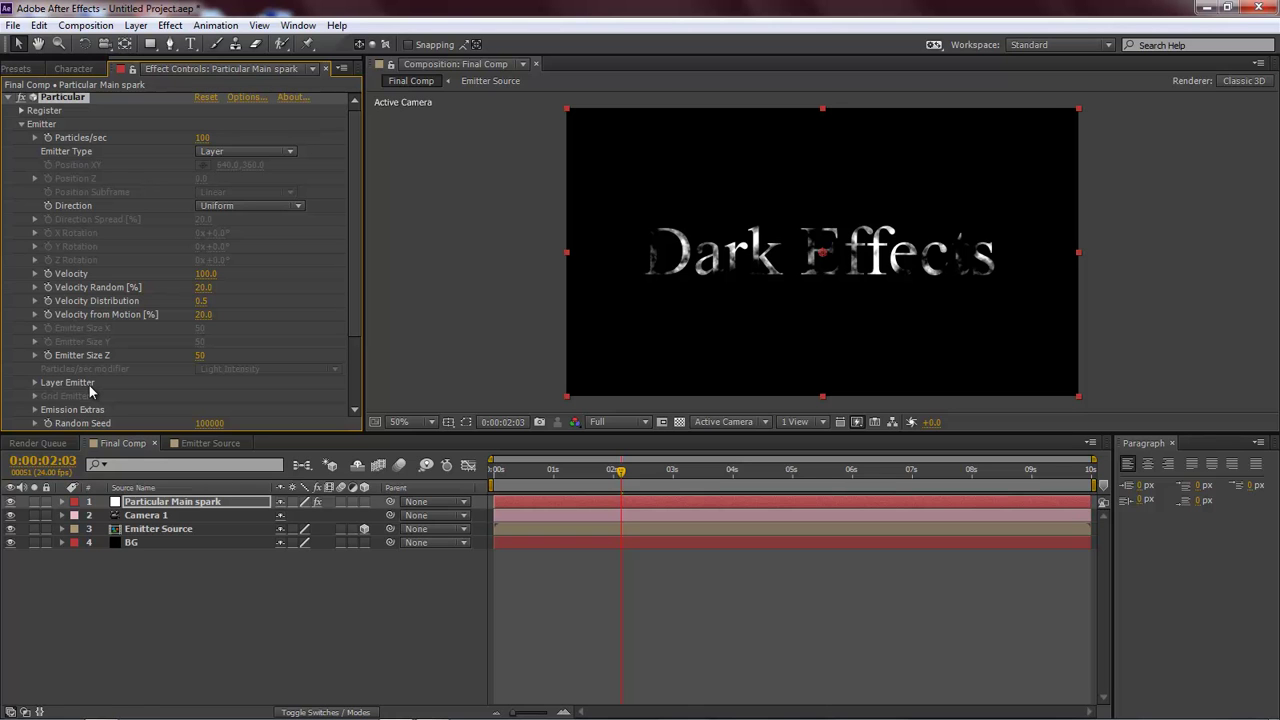
click(35, 383)
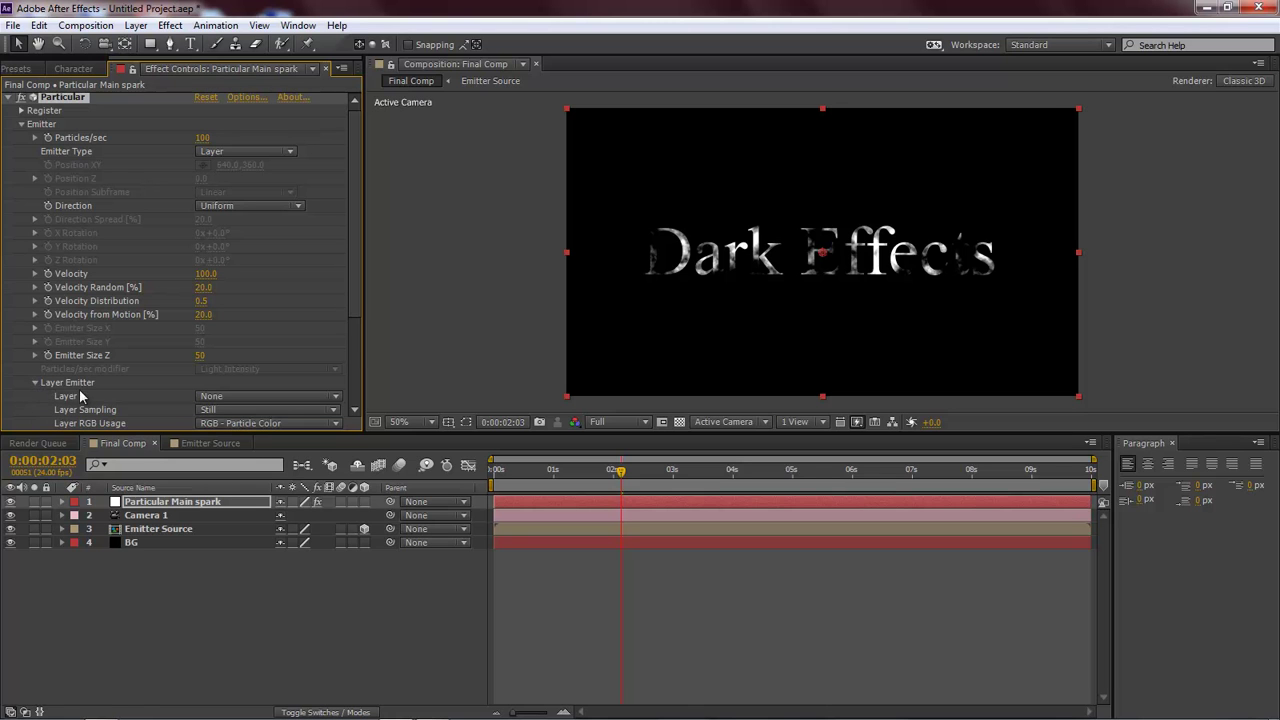
click(282, 396)
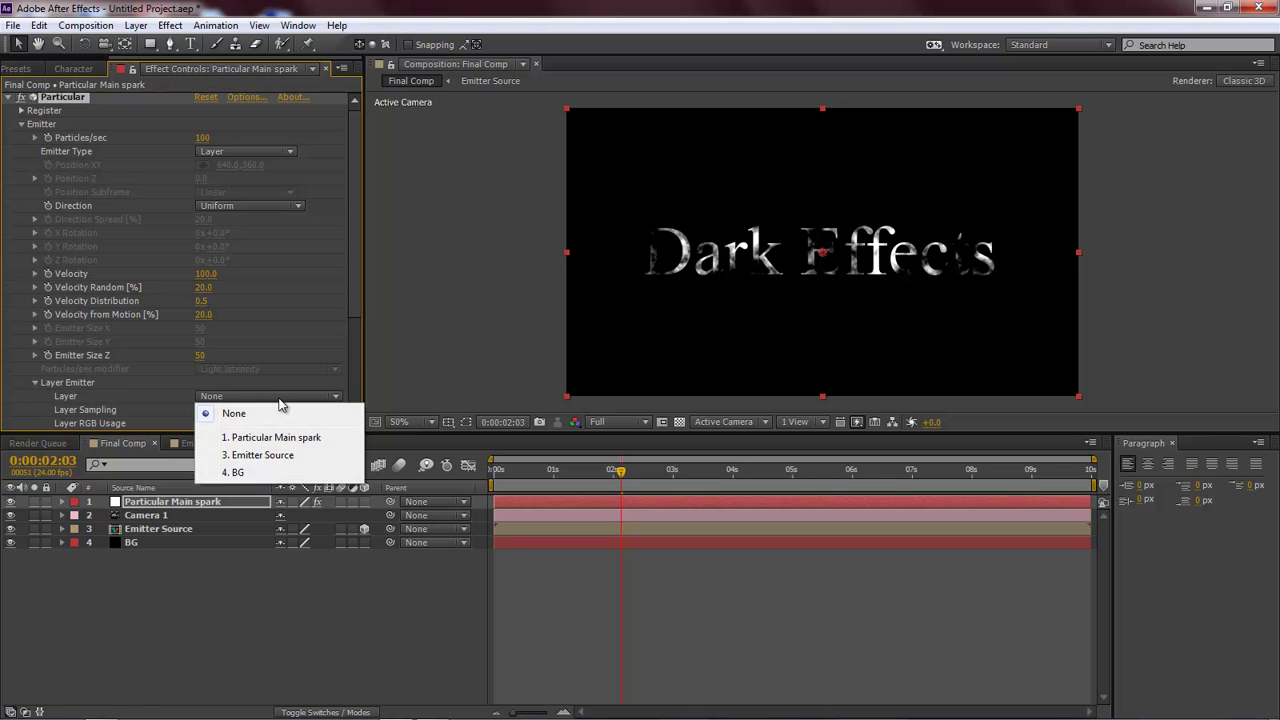
click(266, 456)
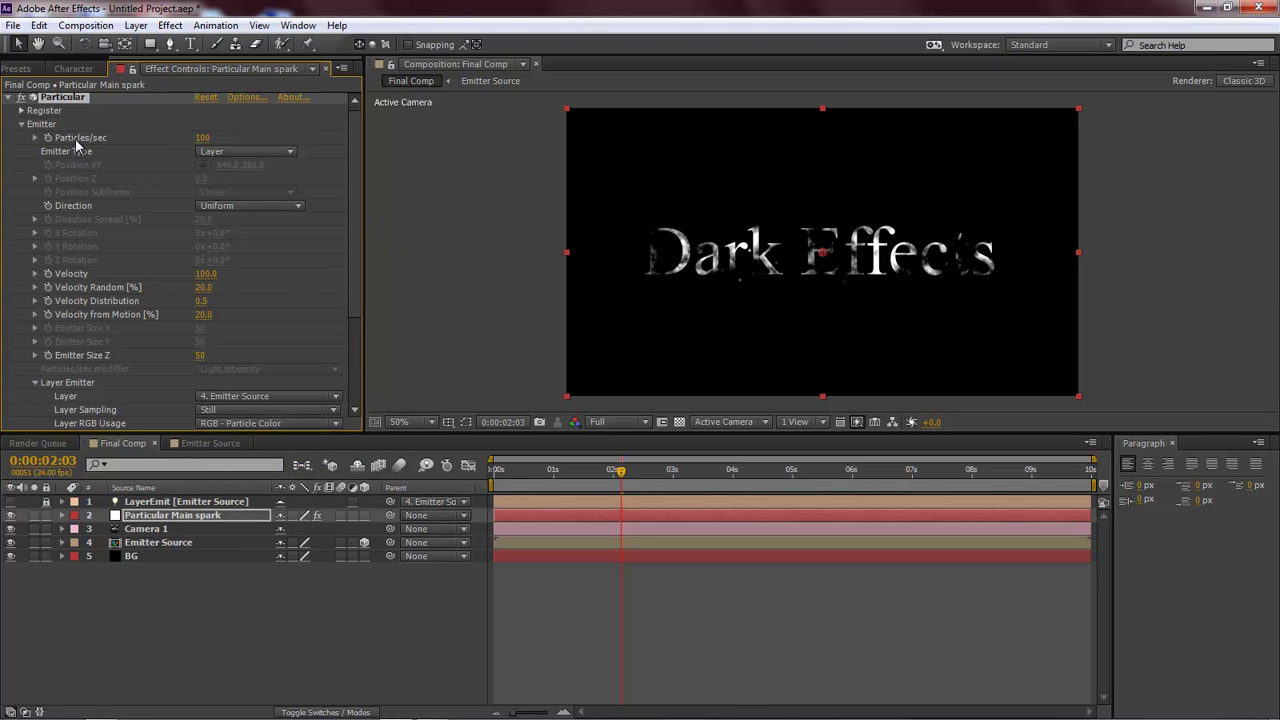
- Set the emitter's Particles/sec to 100000
click(203, 137)
text(100000)
key(Return)
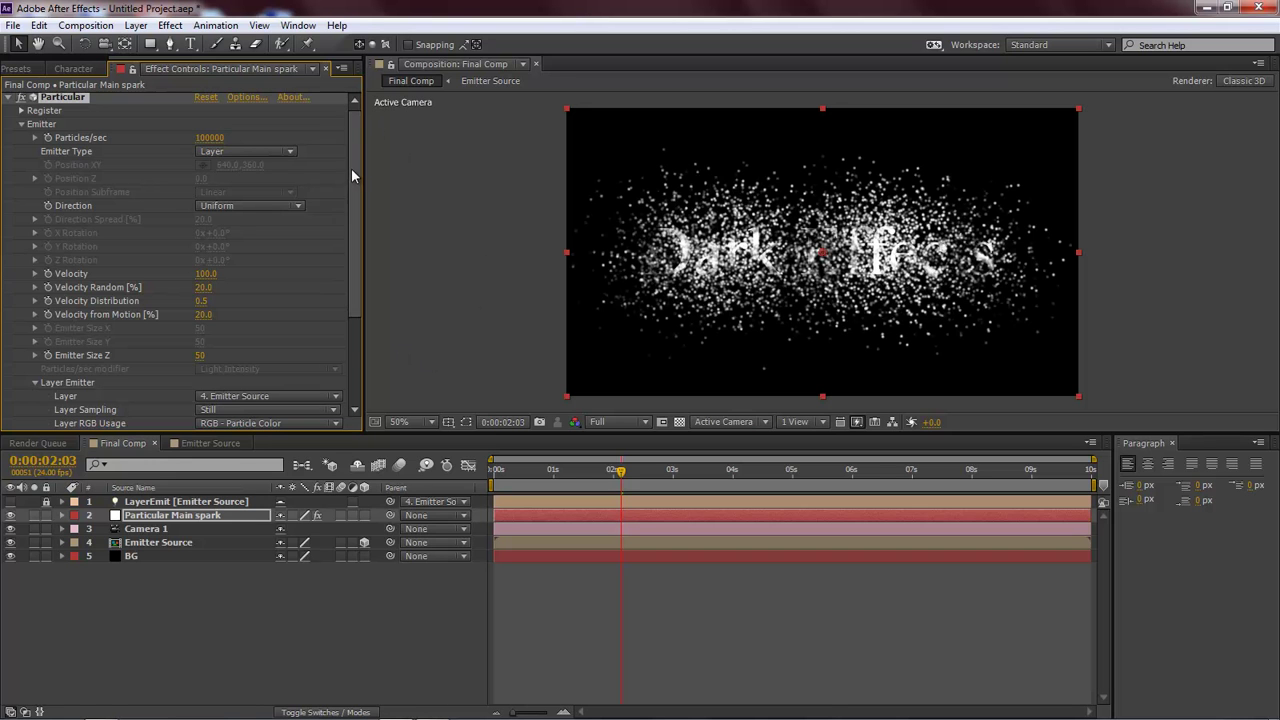
- Set the main particle's Life to 0.1 seconds
drag(351, 169, 355, 271)
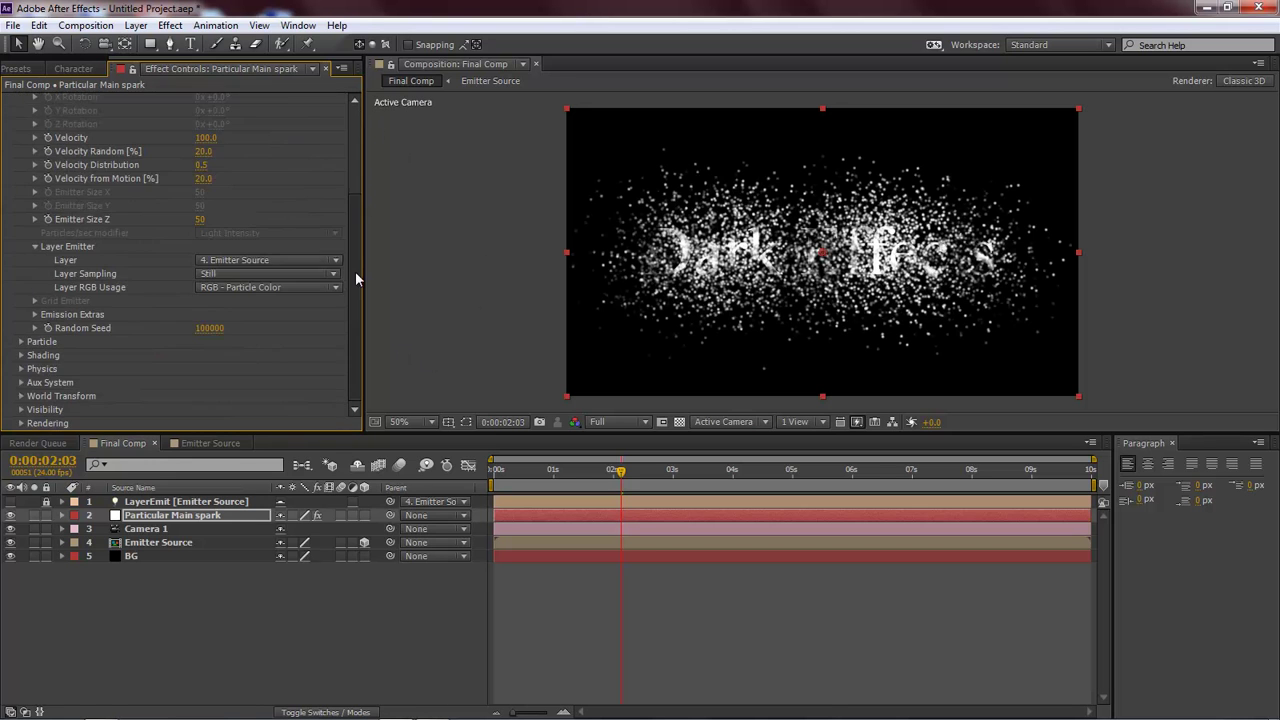
click(21, 341)
scroll(211, 264, down, 4)
click(201, 165)
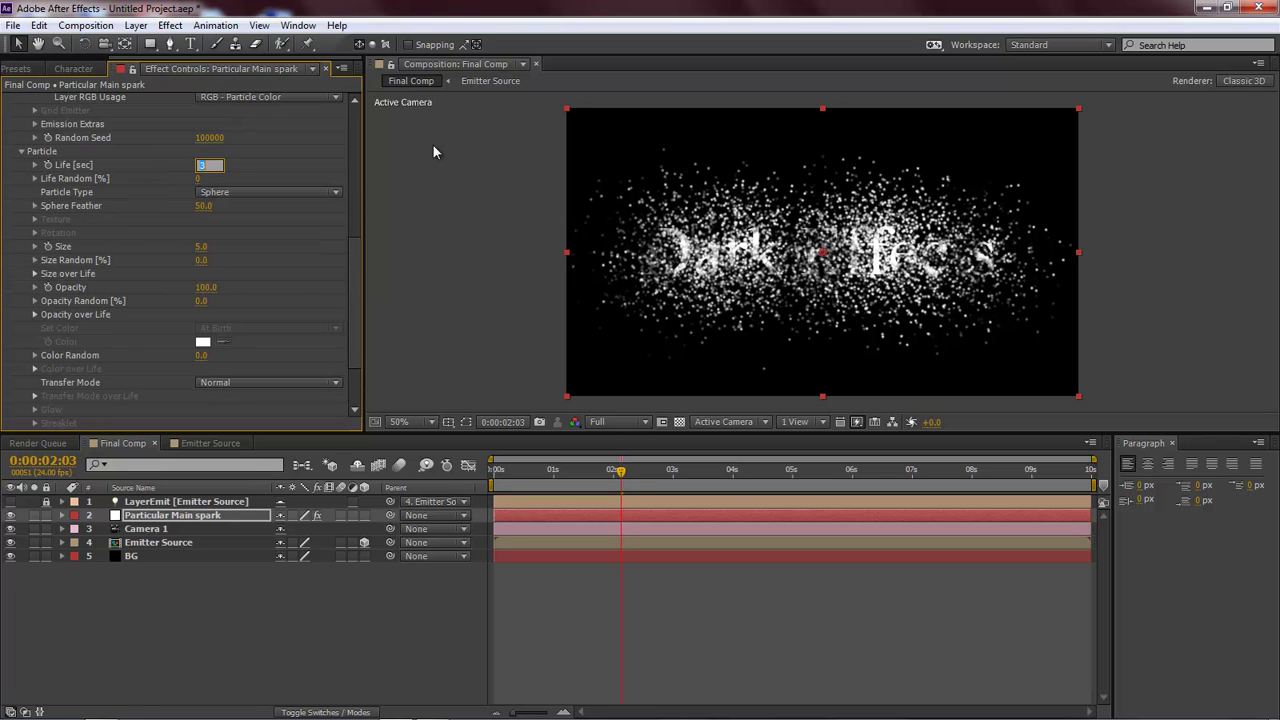
text(0.1)
key(Return)
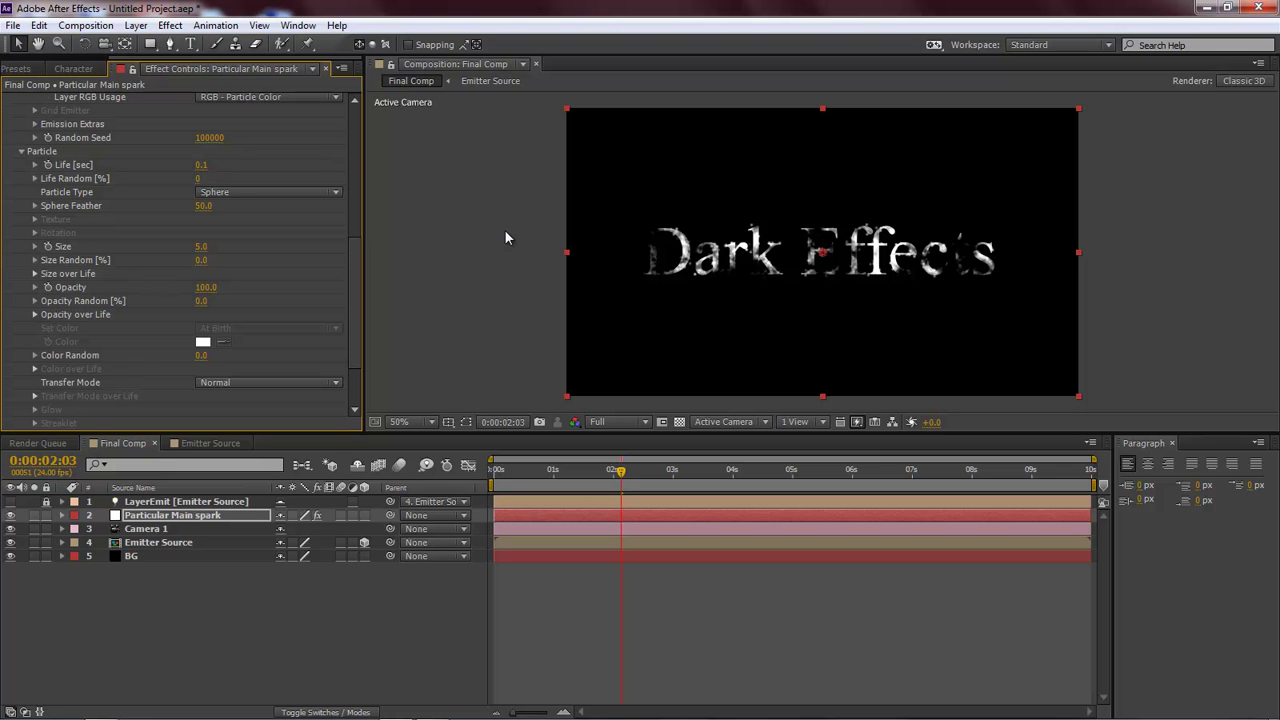
- In Particular's Air physics, set Wind X to 250, Wind Y to -125 and Wind Z to -200
scroll(355, 290, down, 3)
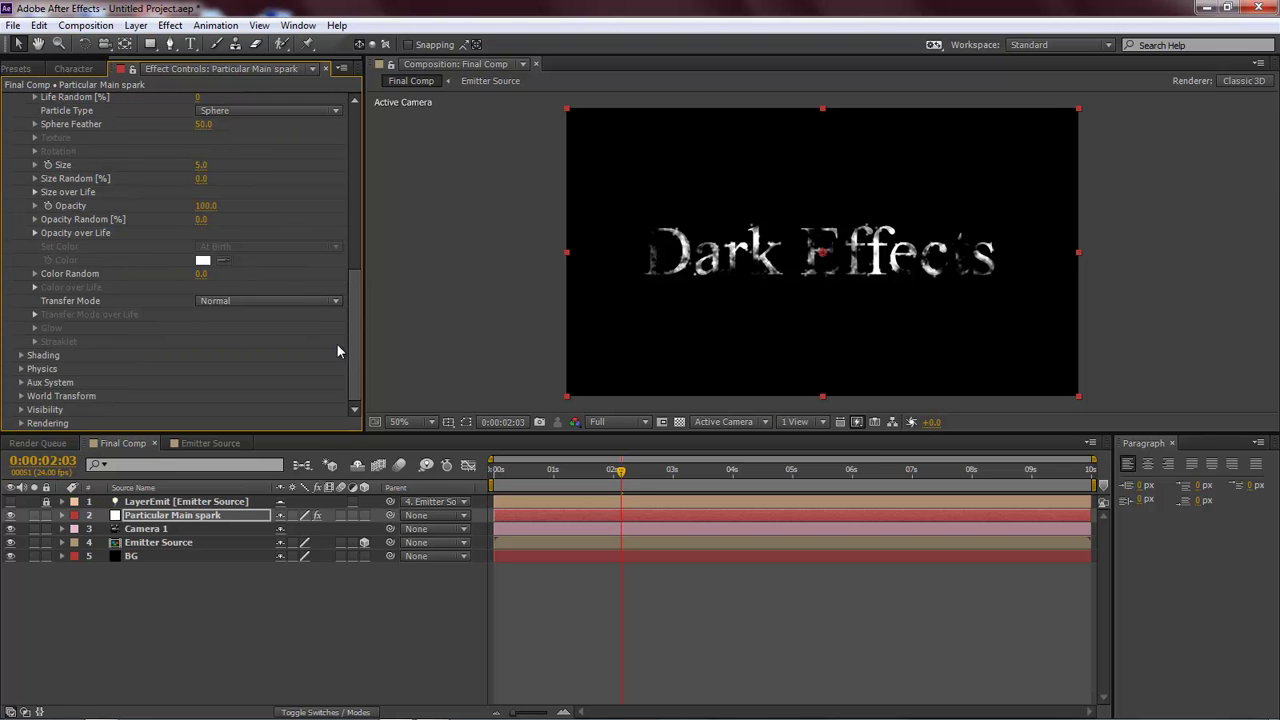
click(21, 368)
click(35, 410)
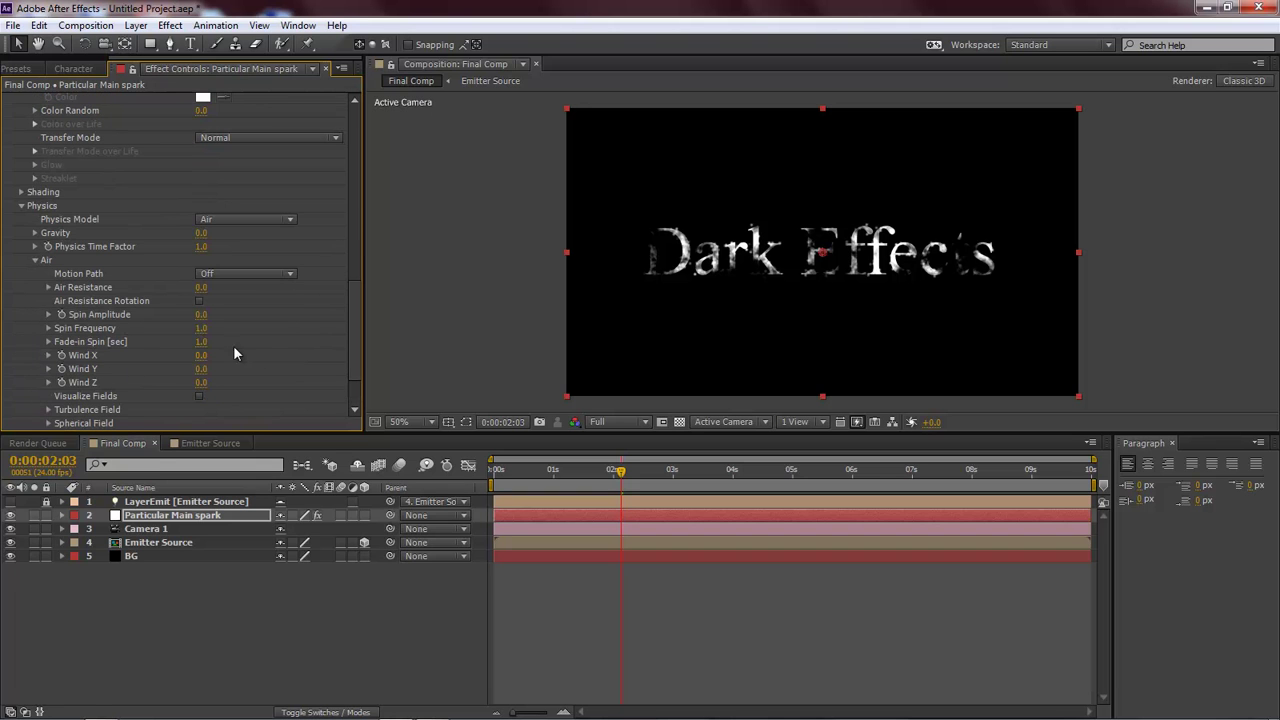
click(201, 356)
text(250)
key(Tab)
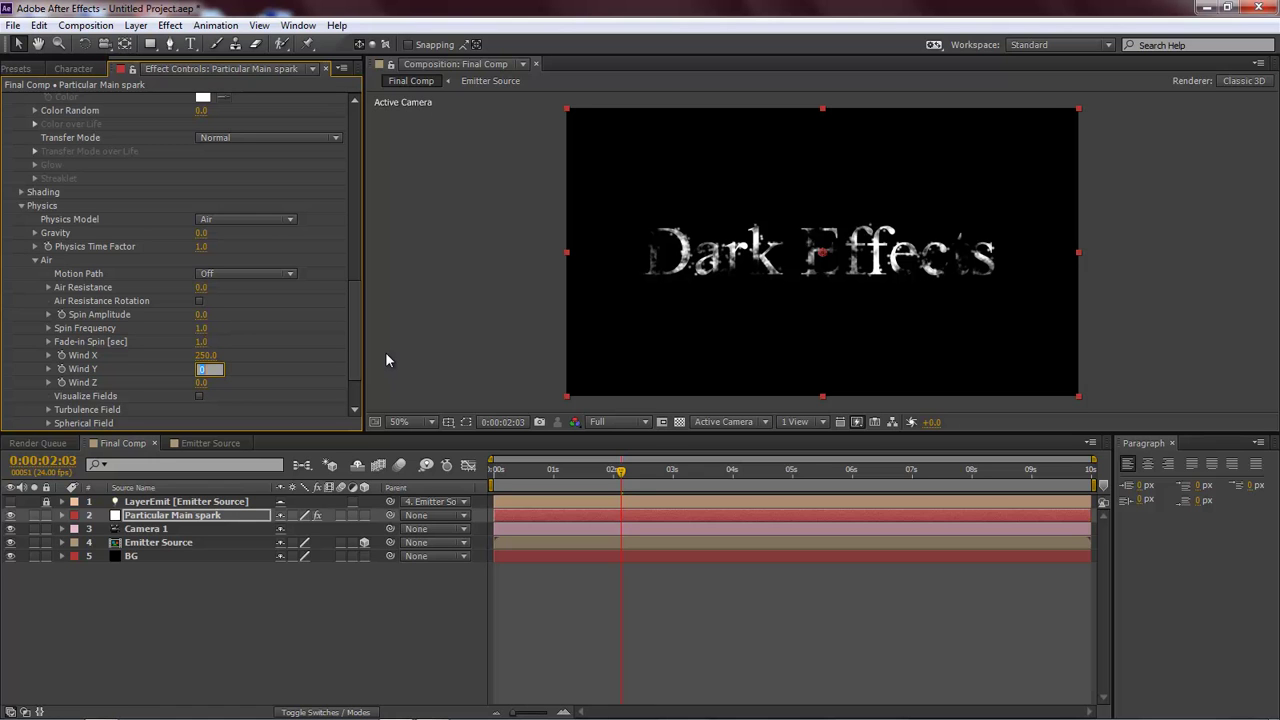
text(-125)
key(Tab)
text(-2)
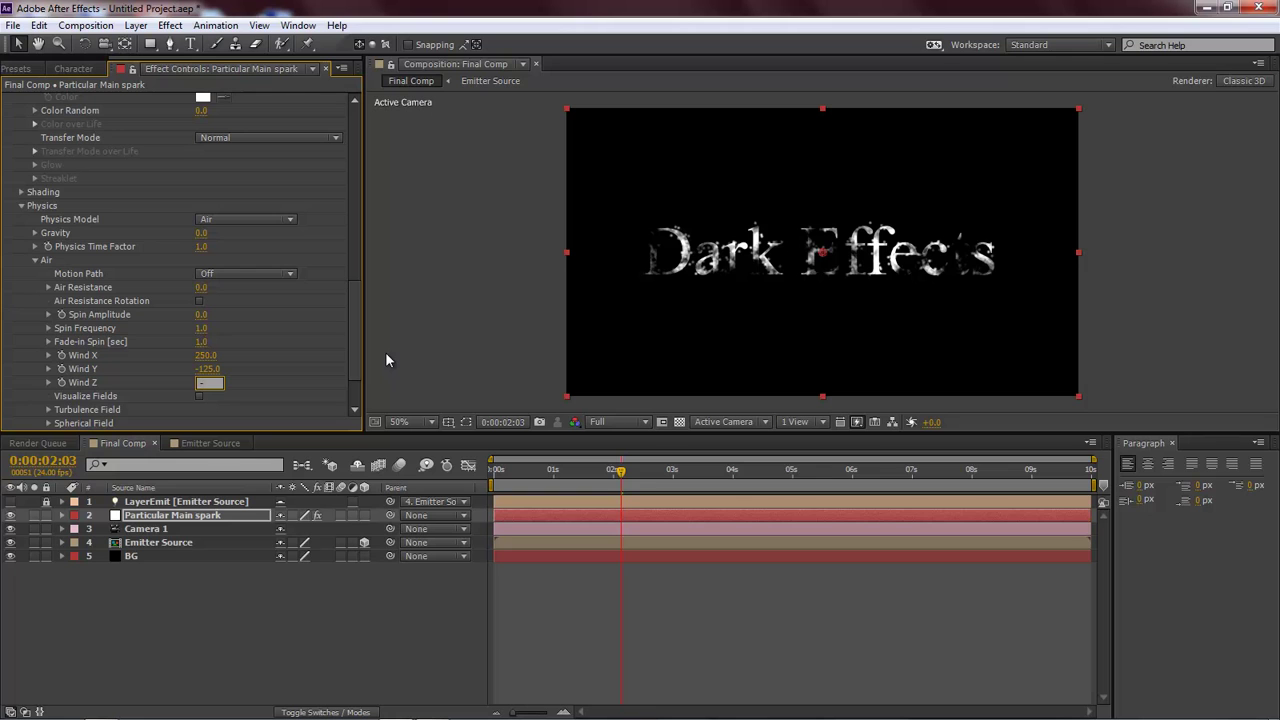
text(00)
key(Return)
- In the Turbulence Field settings, set Affect Position to 10 and Fade-in Time to 0.2 seconds
click(48, 410)
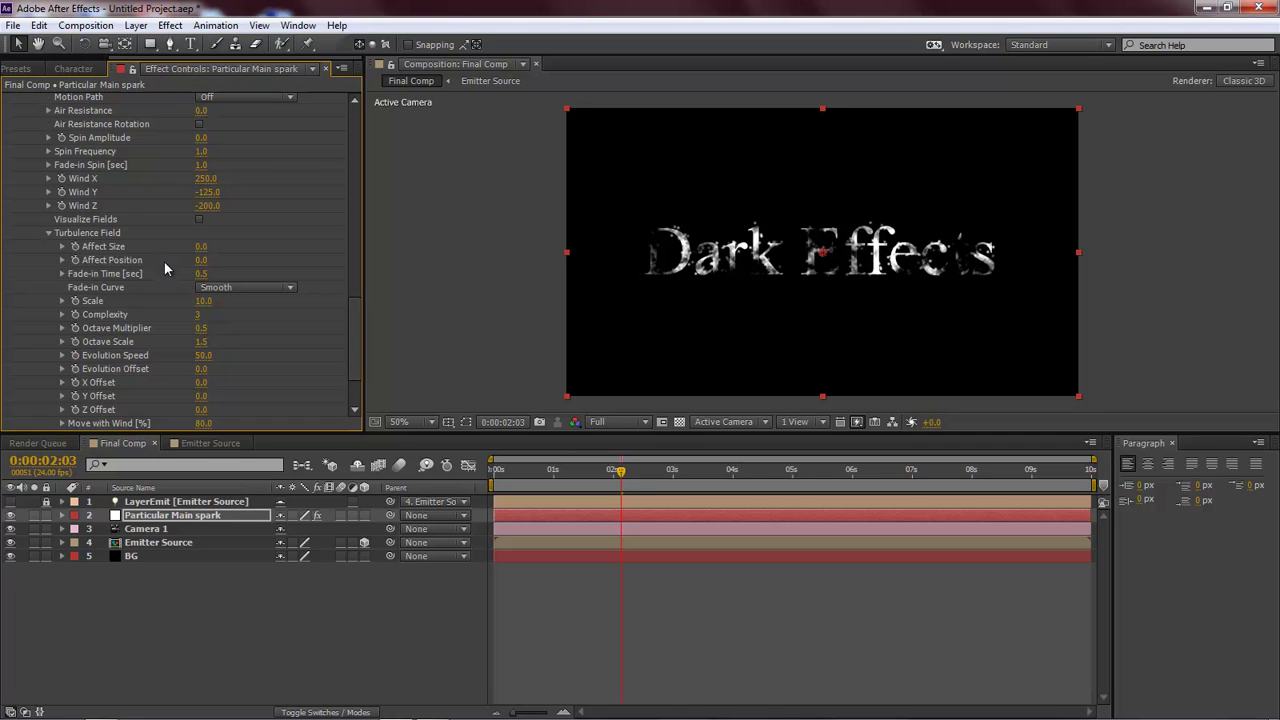
click(201, 260)
text(10)
key(Tab)
text(0.2)
key(Return)
- Set the Aux System to emit continuously
drag(351, 308, 349, 343)
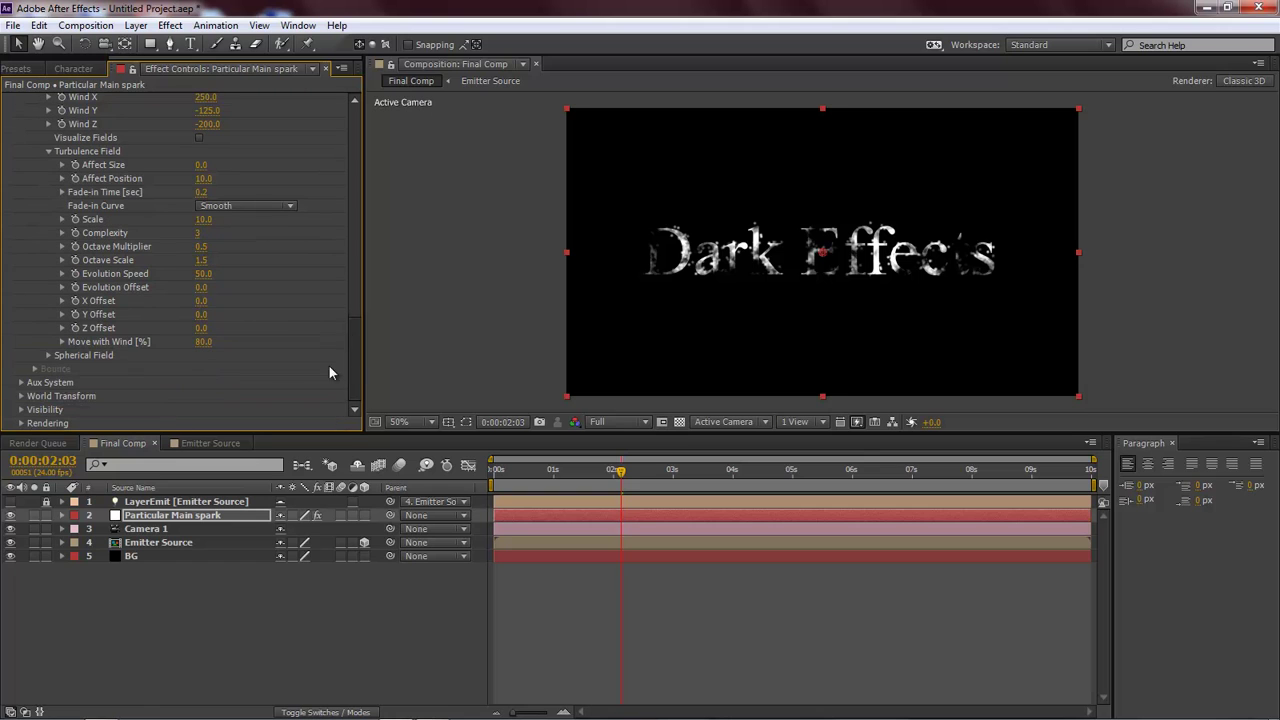
click(21, 383)
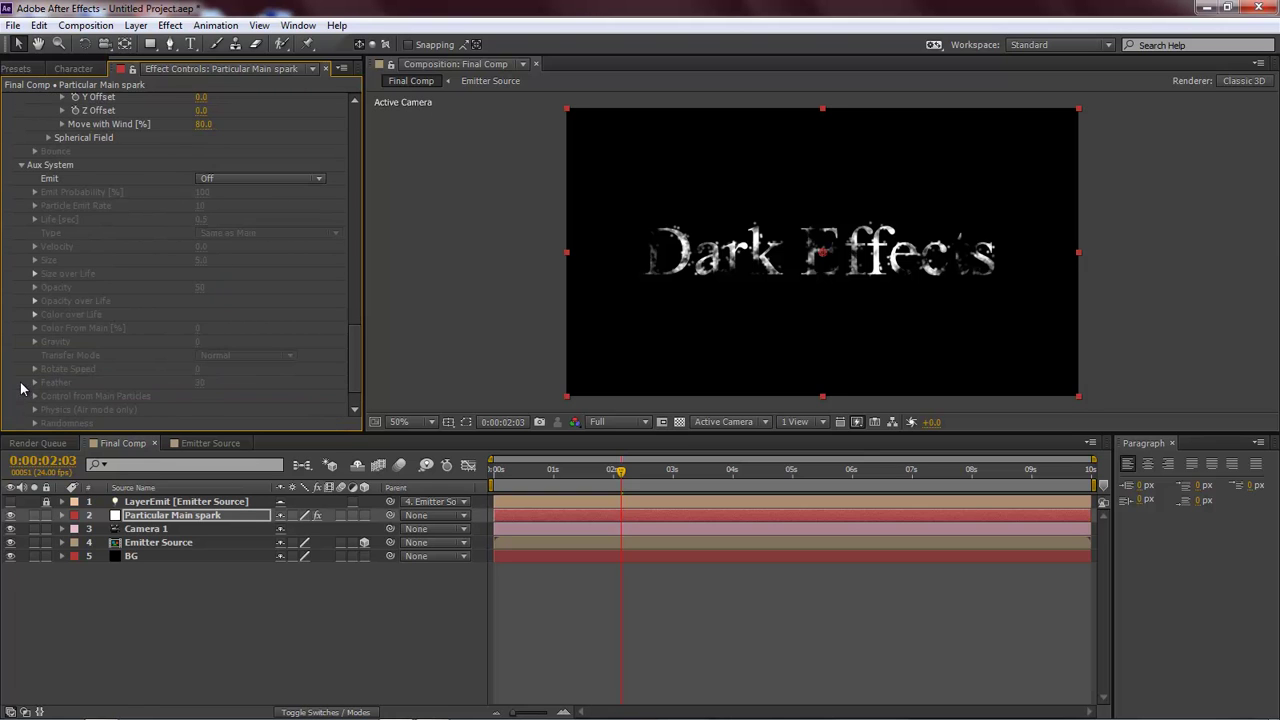
click(250, 180)
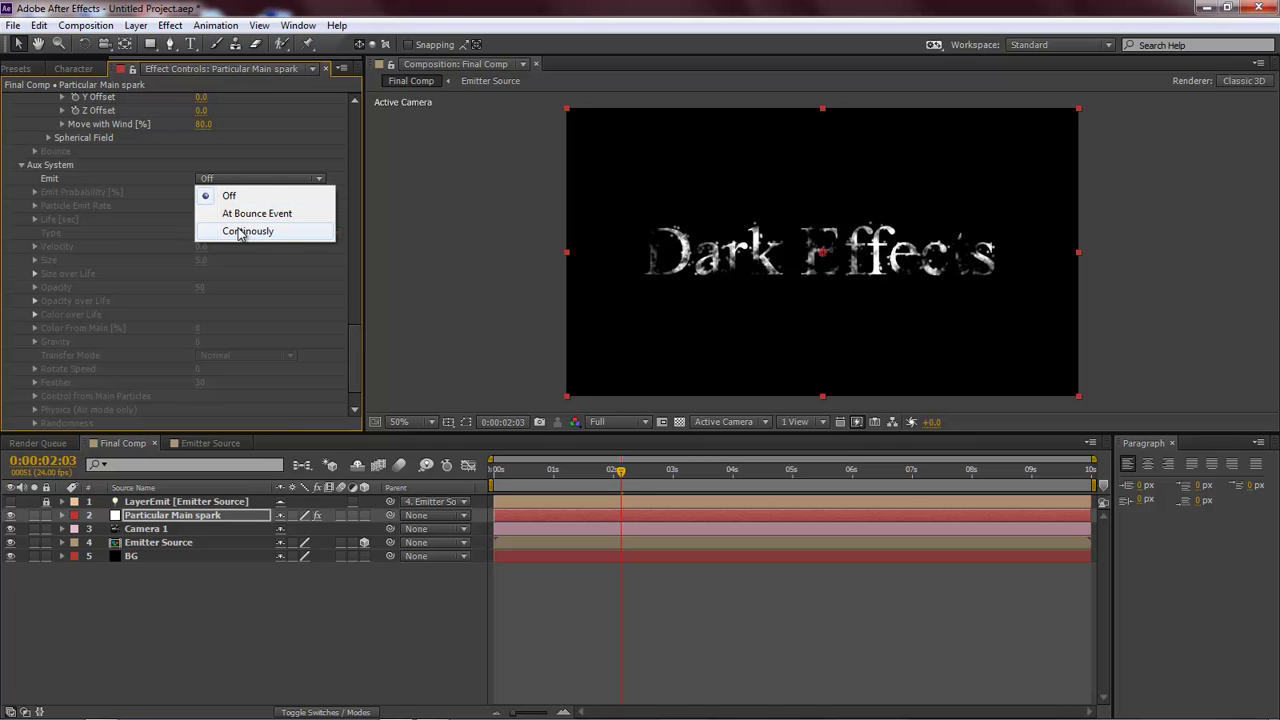
click(240, 233)
- Set the main particle's Size to 0
drag(355, 375, 353, 225)
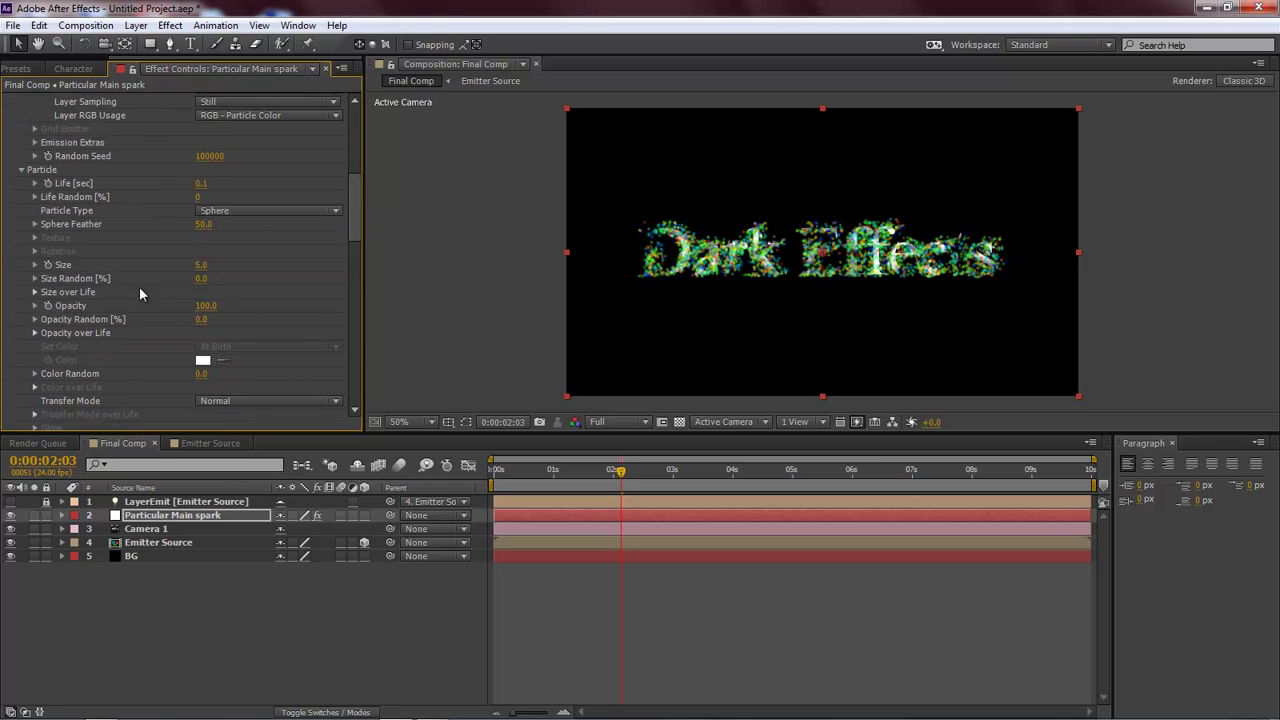
click(201, 268)
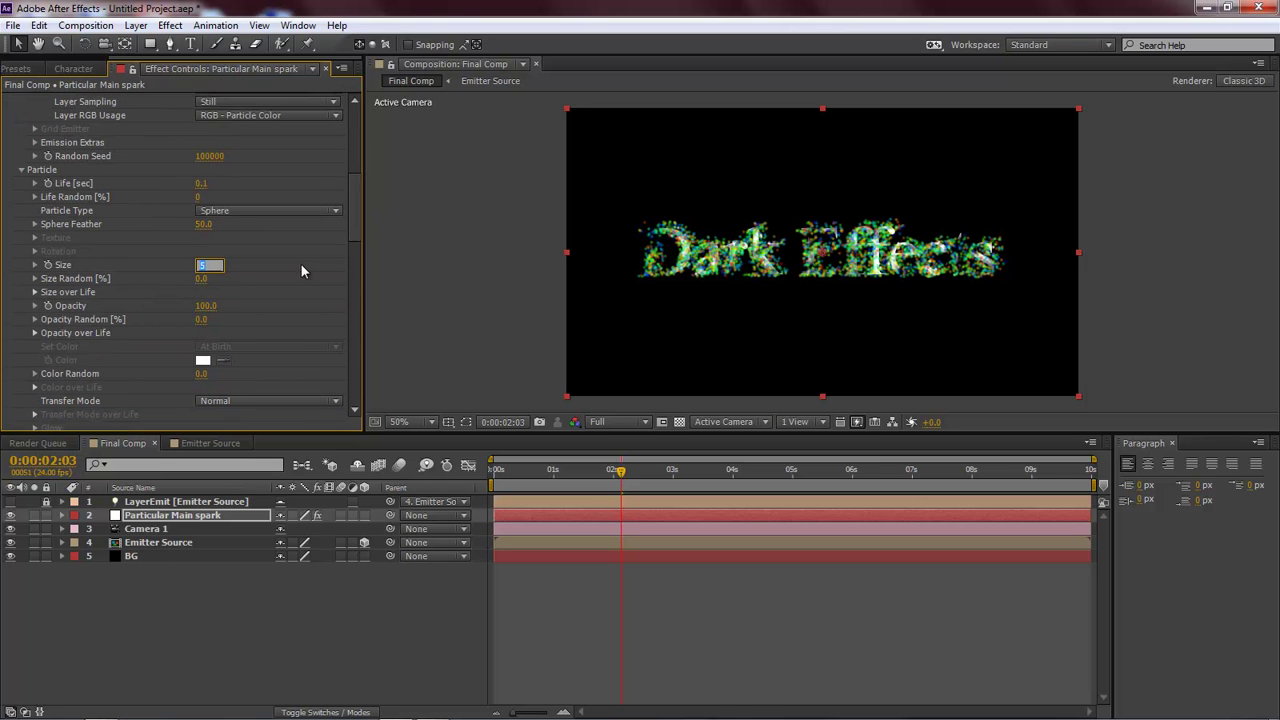
text(0)
key(Return)
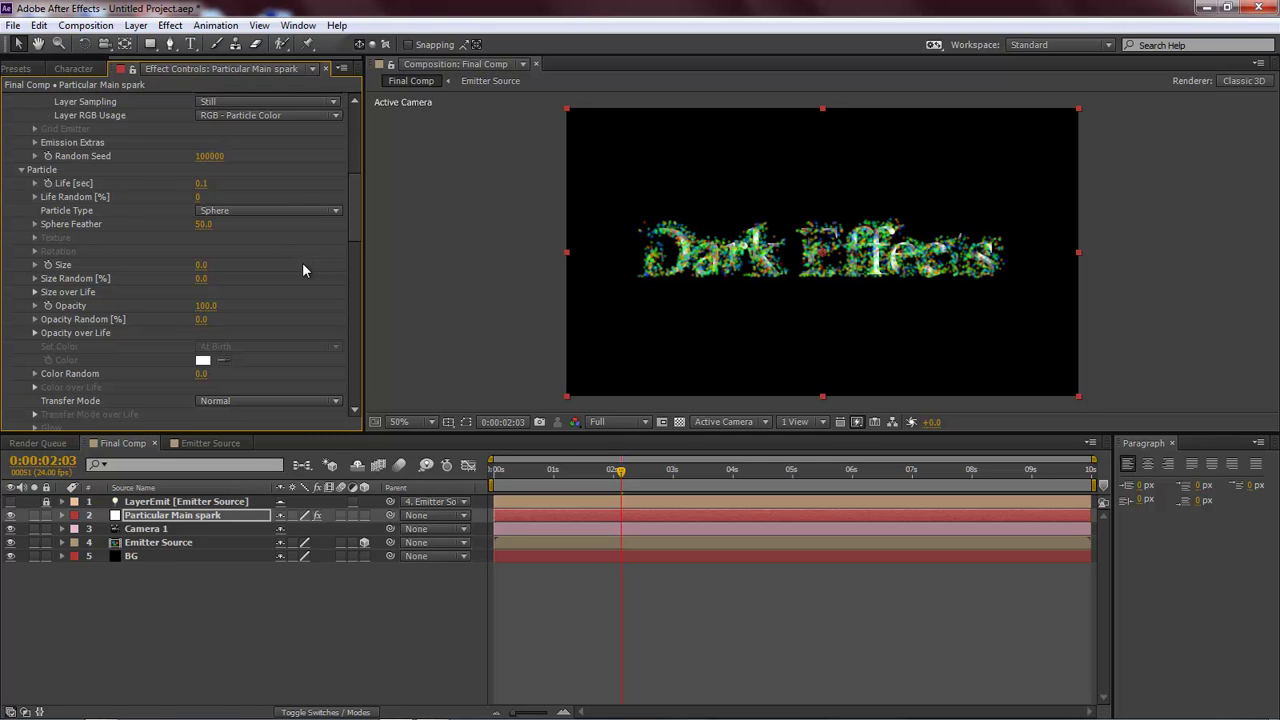
- Set the Aux System particles' Life to 0.3 seconds
drag(356, 200, 357, 337)
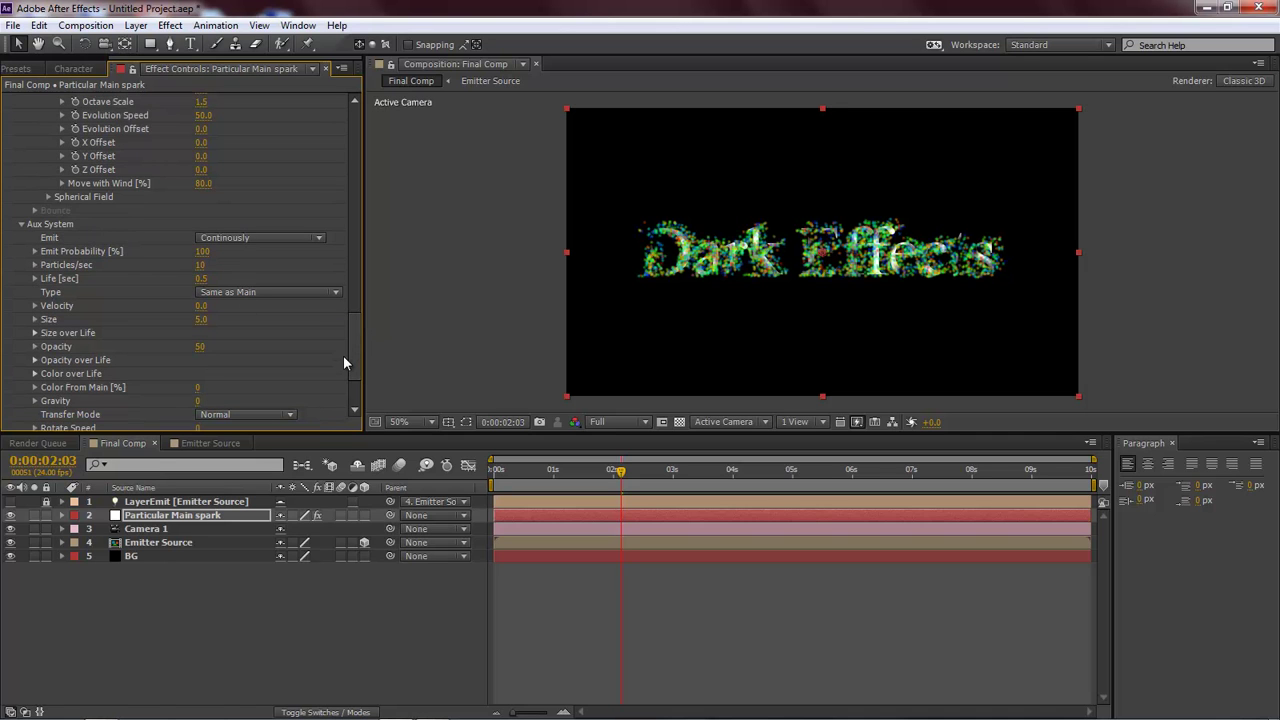
drag(355, 335, 355, 349)
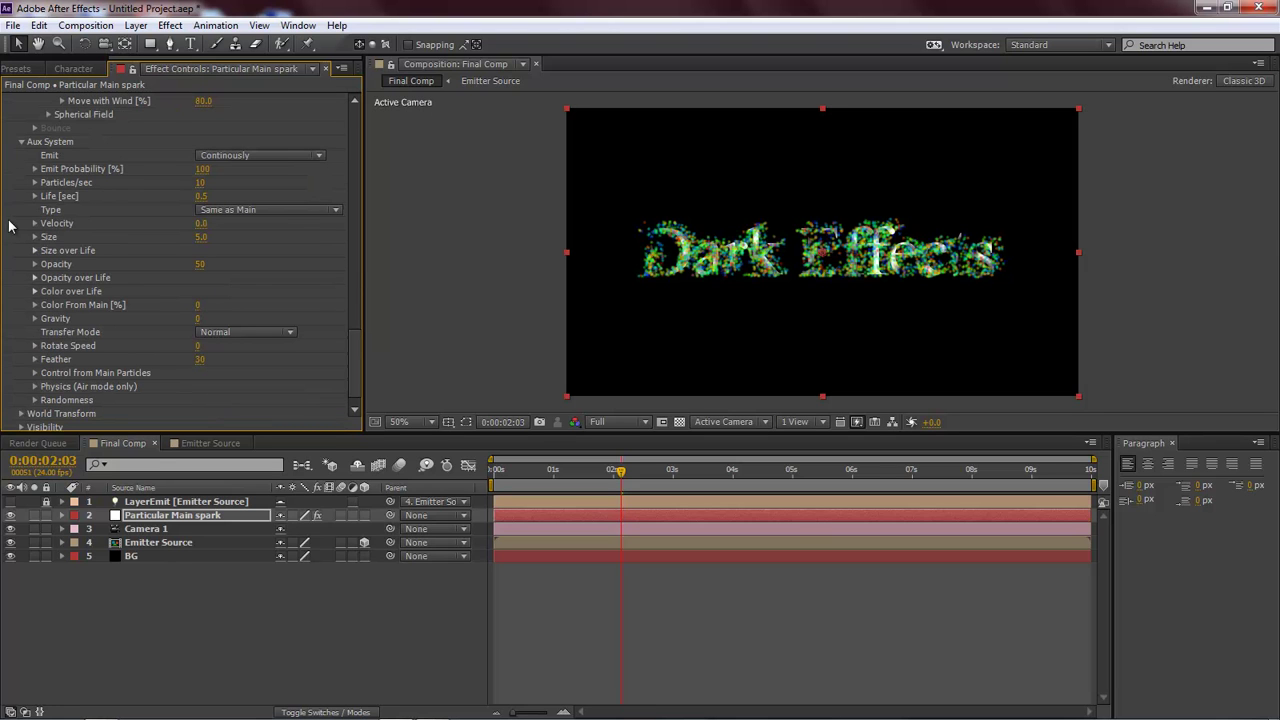
click(203, 196)
text(.3)
key(Return)
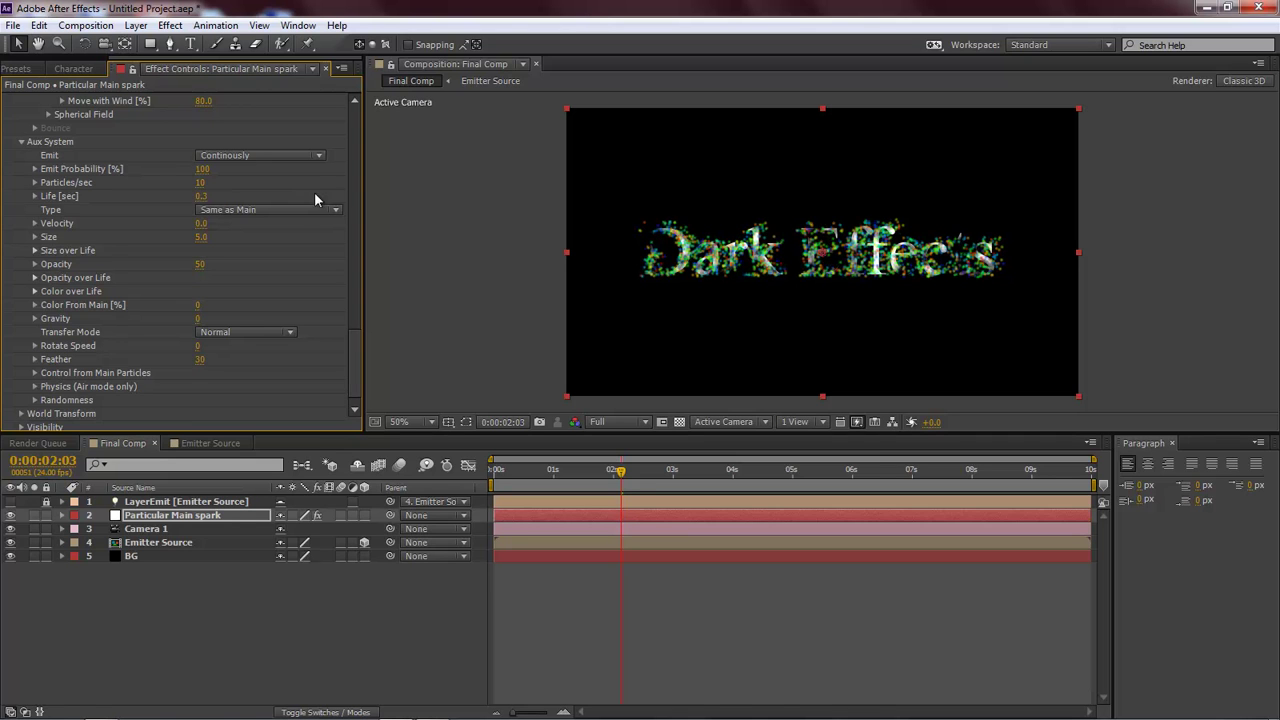
- Set the Aux System particles' Size to 1 and Opacity to 100
click(200, 238)
text(4)
key(Return)
key(Tab)
text(0)
key(Return)
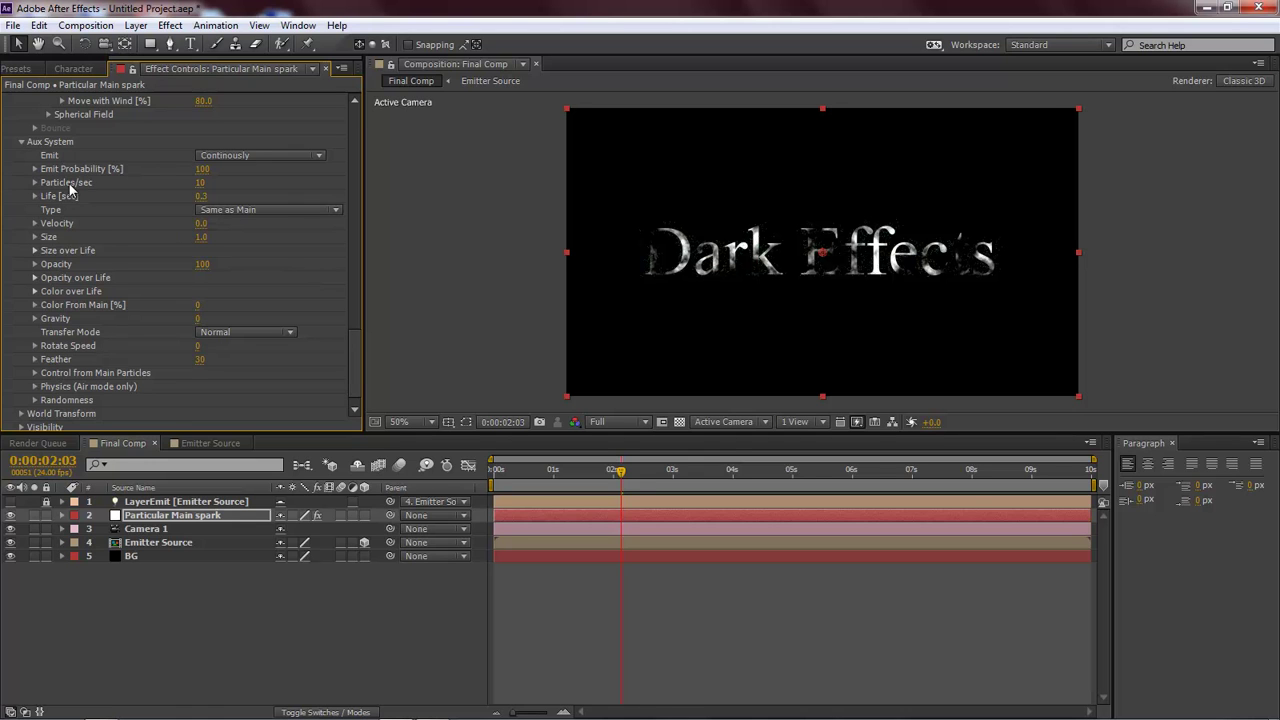
- Set the Aux System's Particles/sec to 50
click(200, 183)
text(50)
key(Return)
- In the Aux System's Physics settings, set Wind Affect to 100% and Turbulence Position to 200
click(35, 387)
scroll(234, 362, down, 1)
click(199, 374)
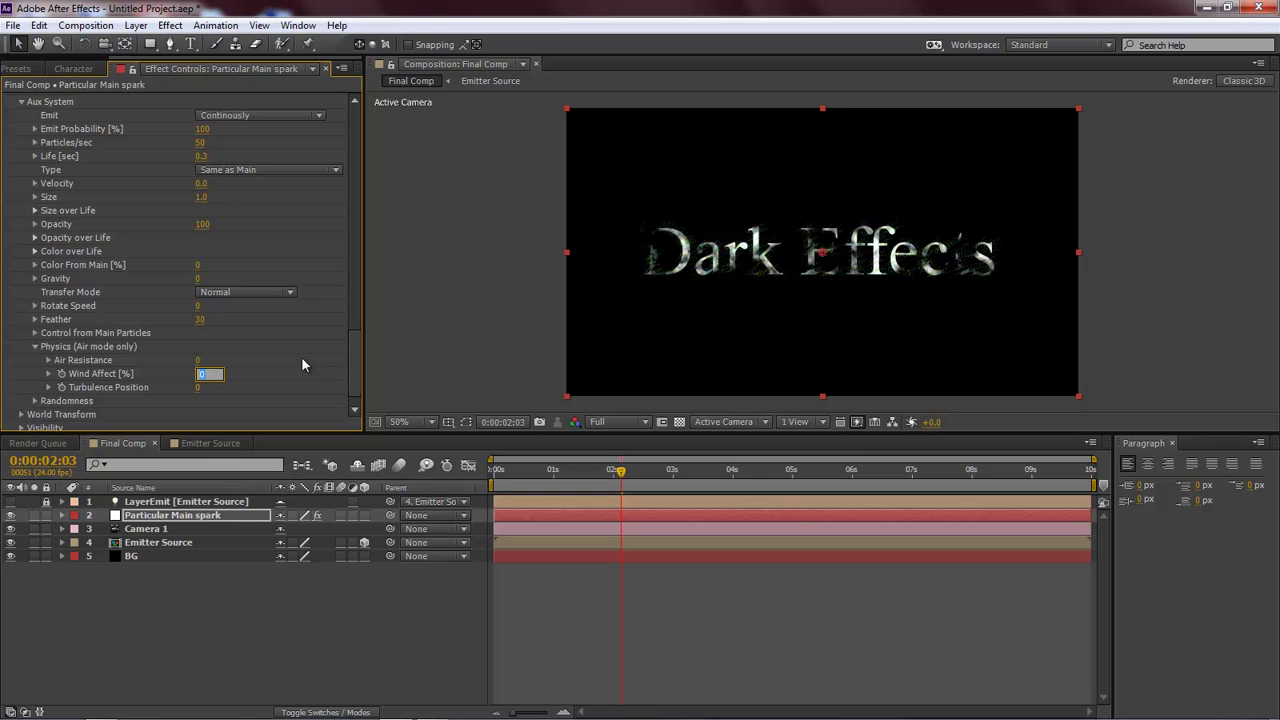
text(100)
key(Tab)
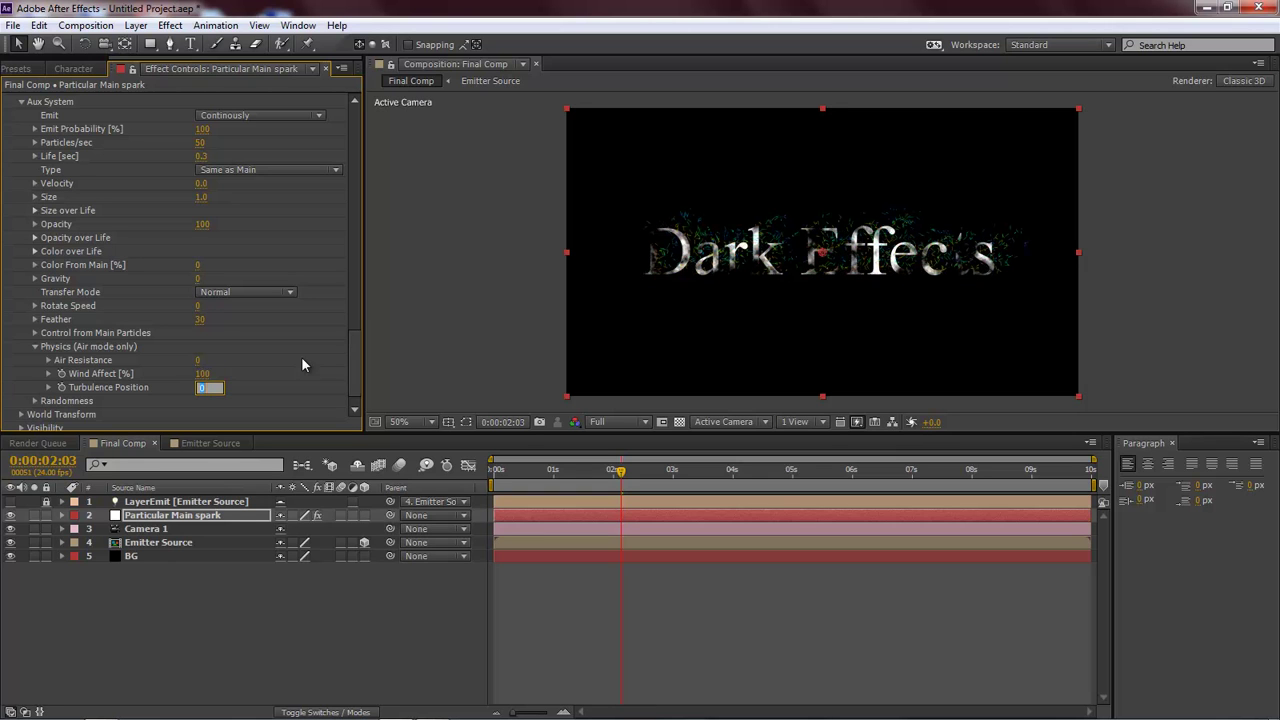
text(200)
key(Return)
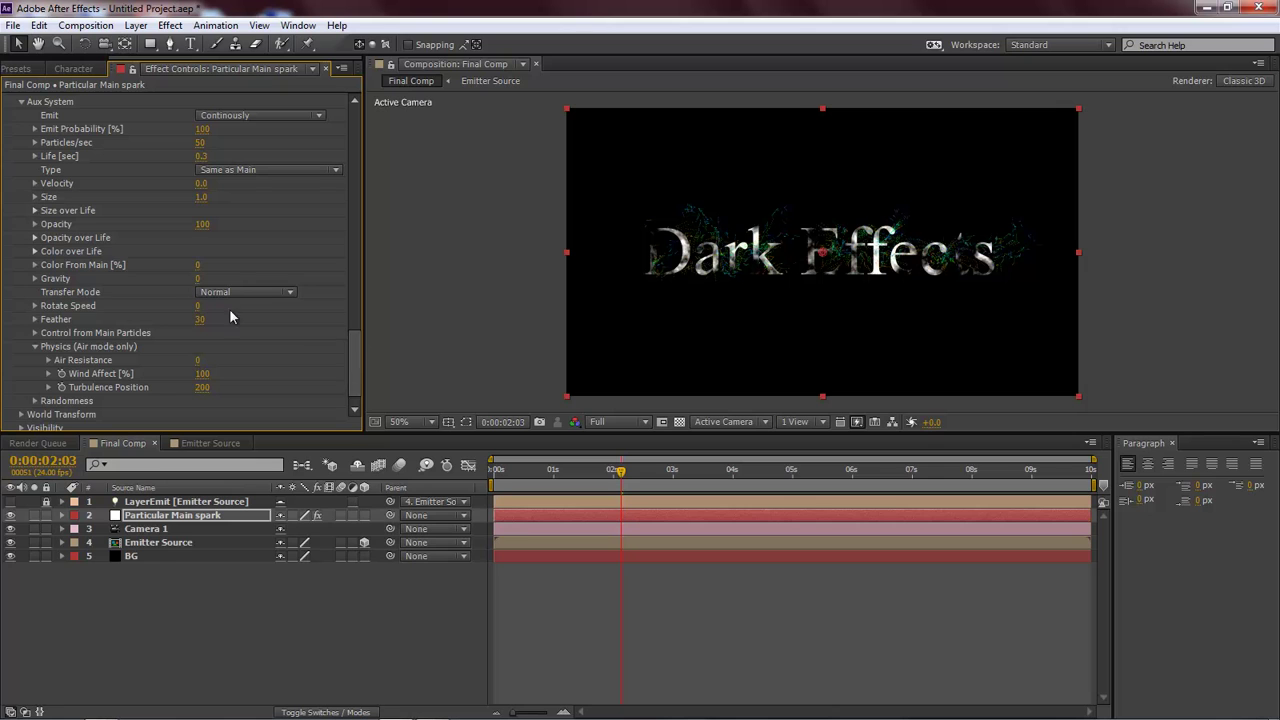
- Apply the white-to-black preset to the Aux System's Color over Life and set its birth colour to R 2, G 1.5
click(34, 251)
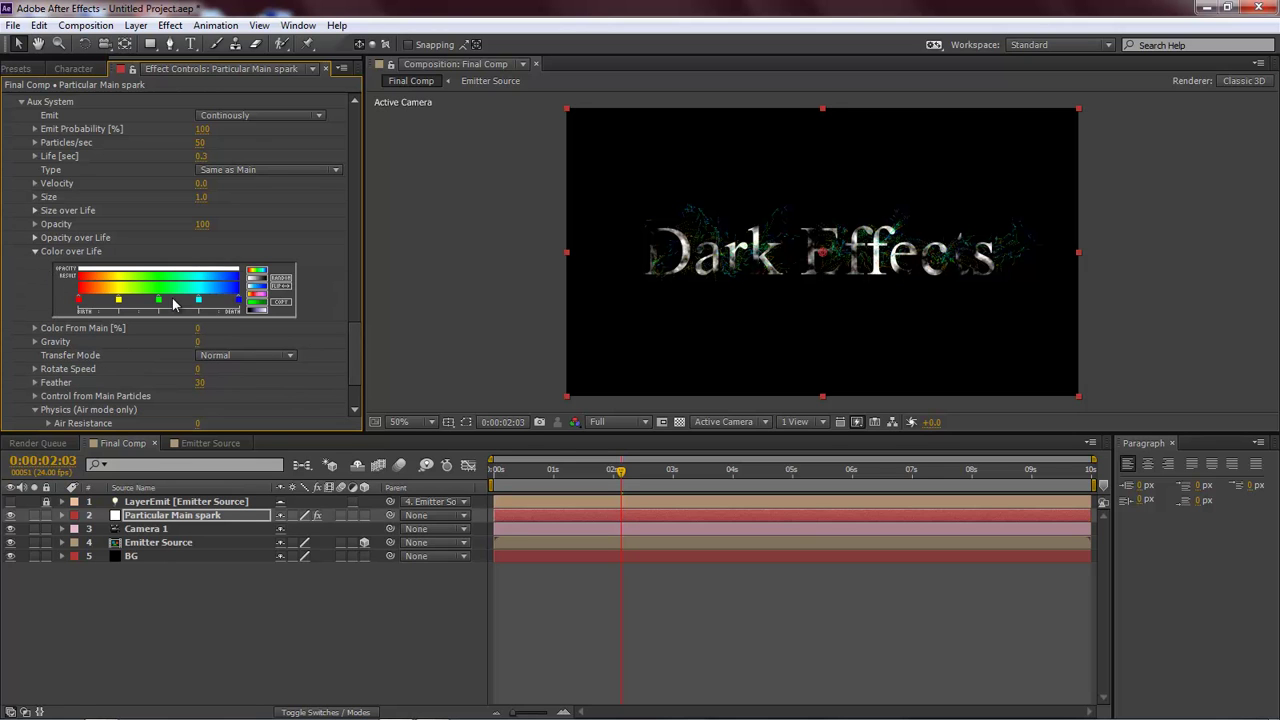
click(258, 285)
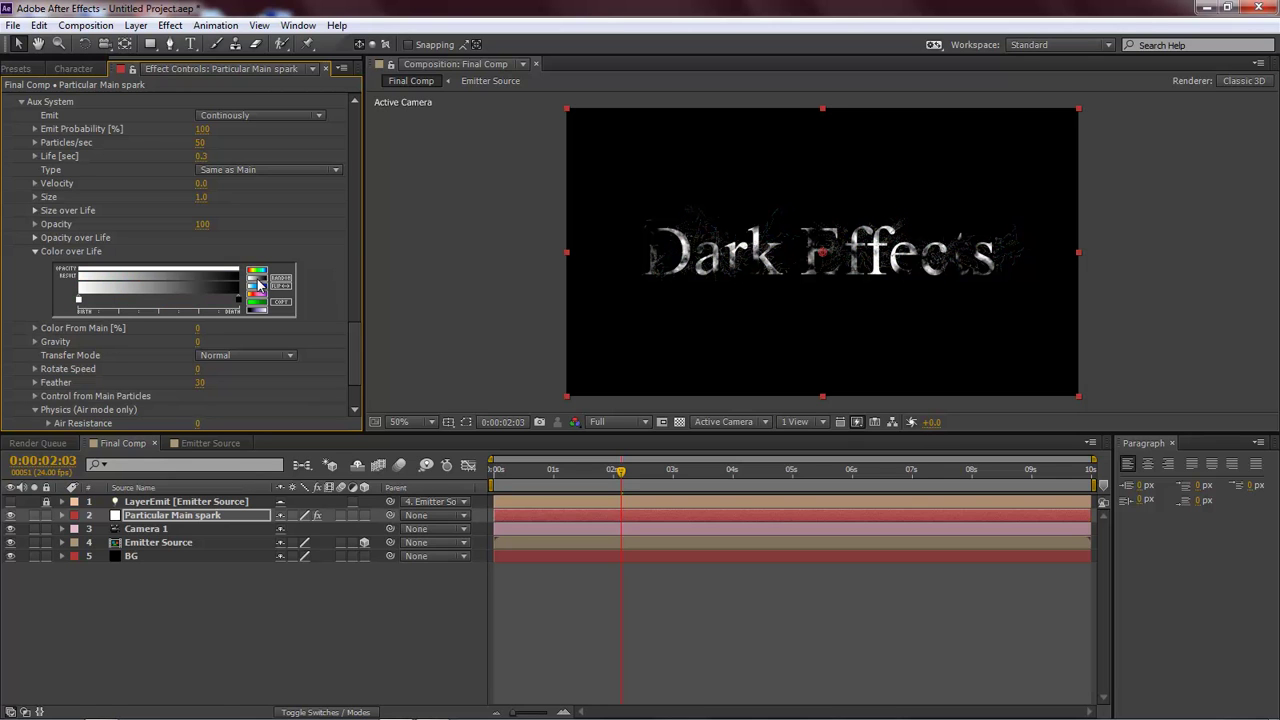
double_click(79, 300)
click(601, 439)
text(2)
key(Tab)
text(1.5)
key(Tab)
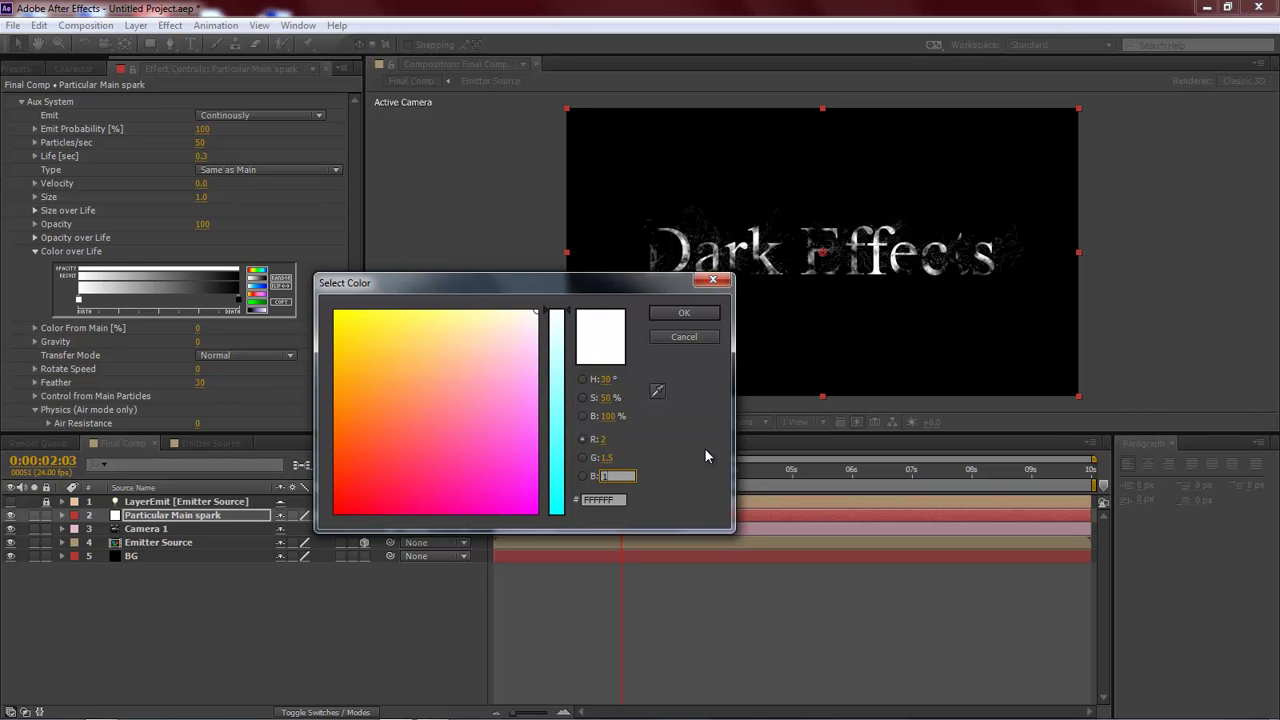
click(684, 313)
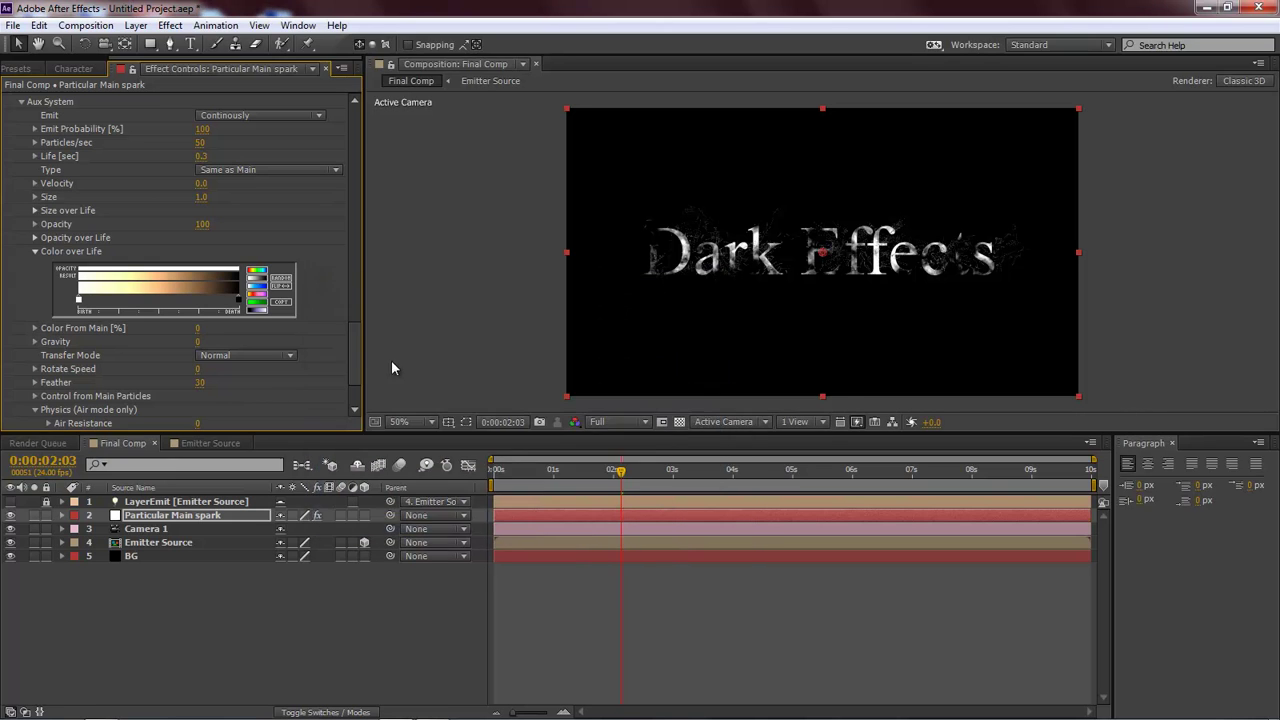
- Set the death colour of the Aux System's Color over Life to R 1, G 0.23, B 0 and its Transfer Mode to Add
double_click(236, 300)
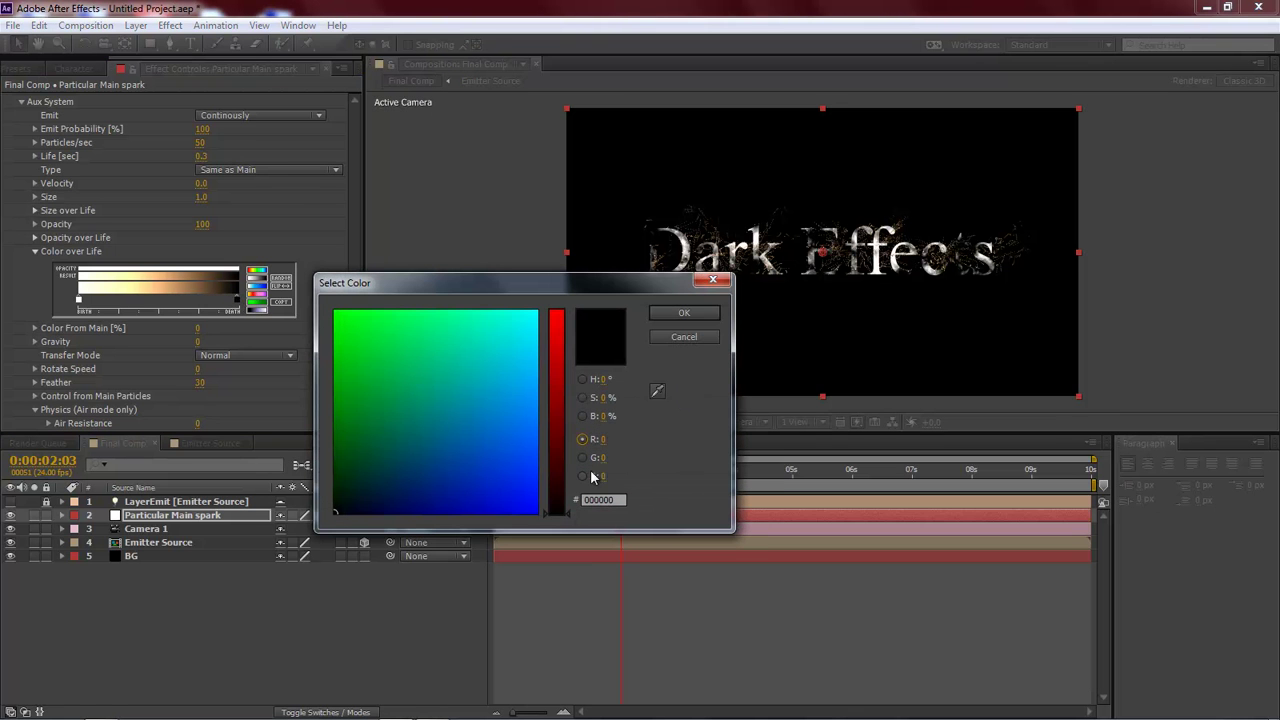
click(603, 439)
text(1)
key(Tab)
text(0.23)
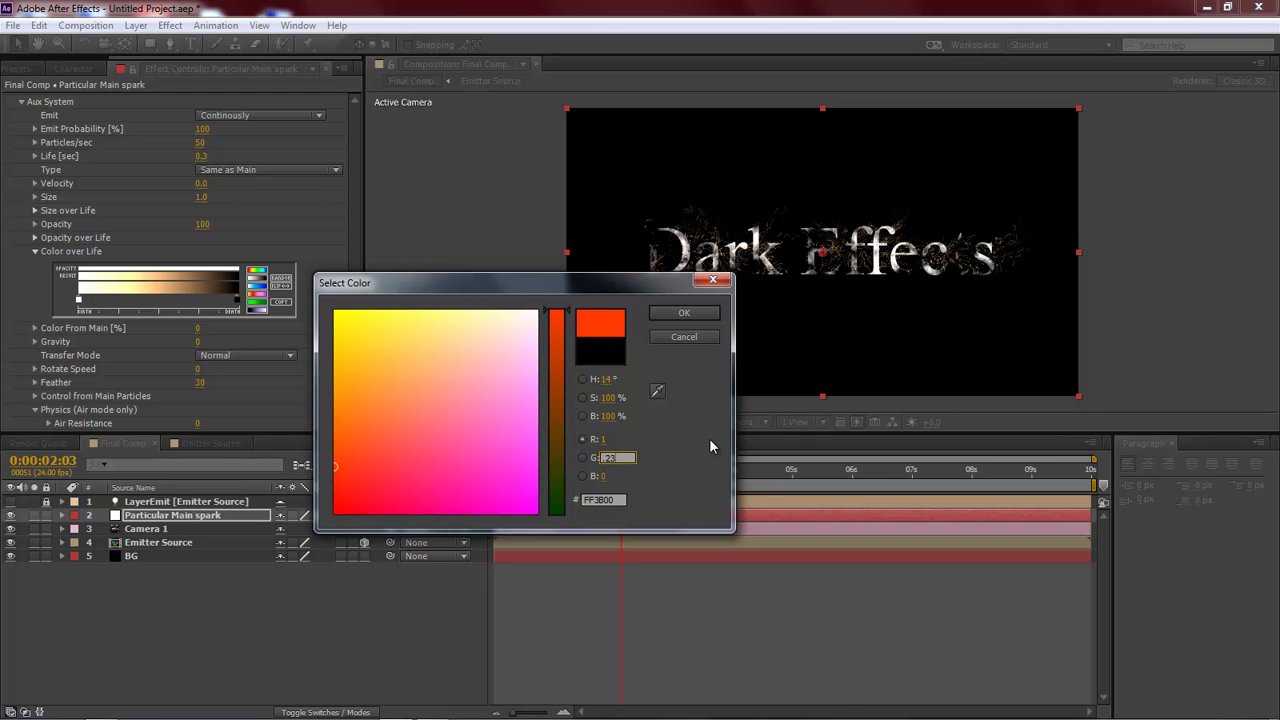
key(Tab)
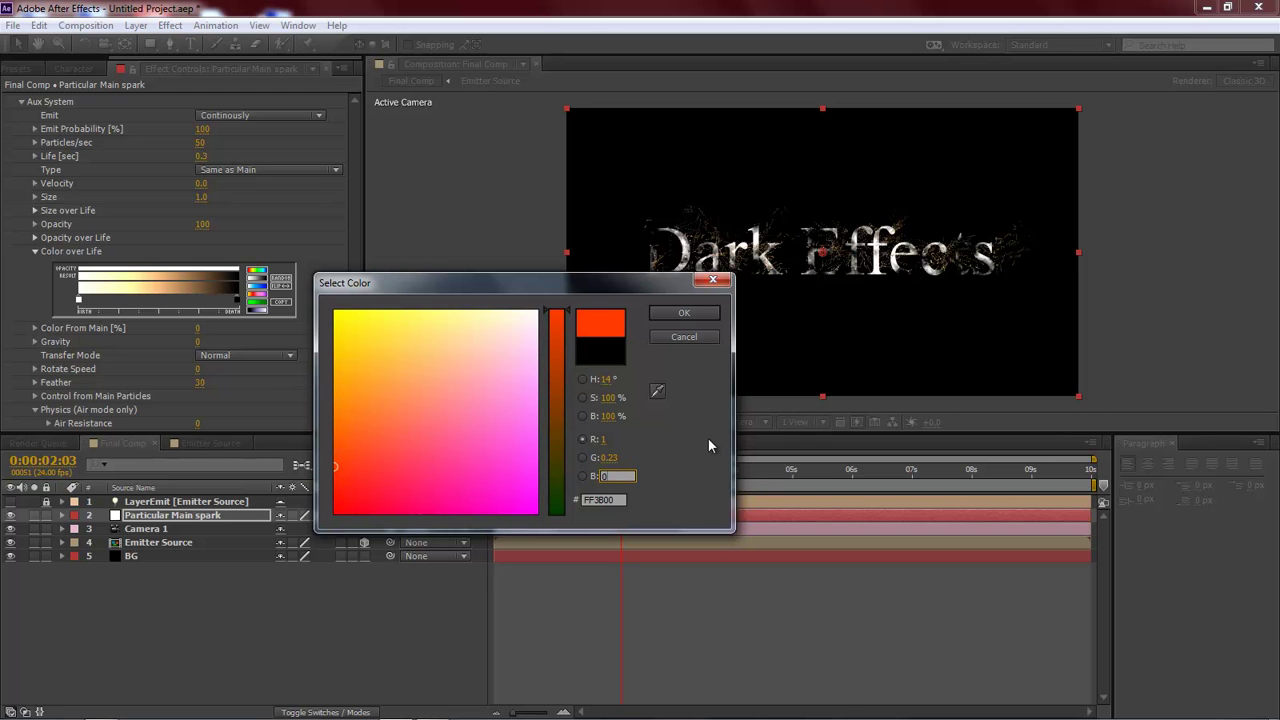
click(687, 315)
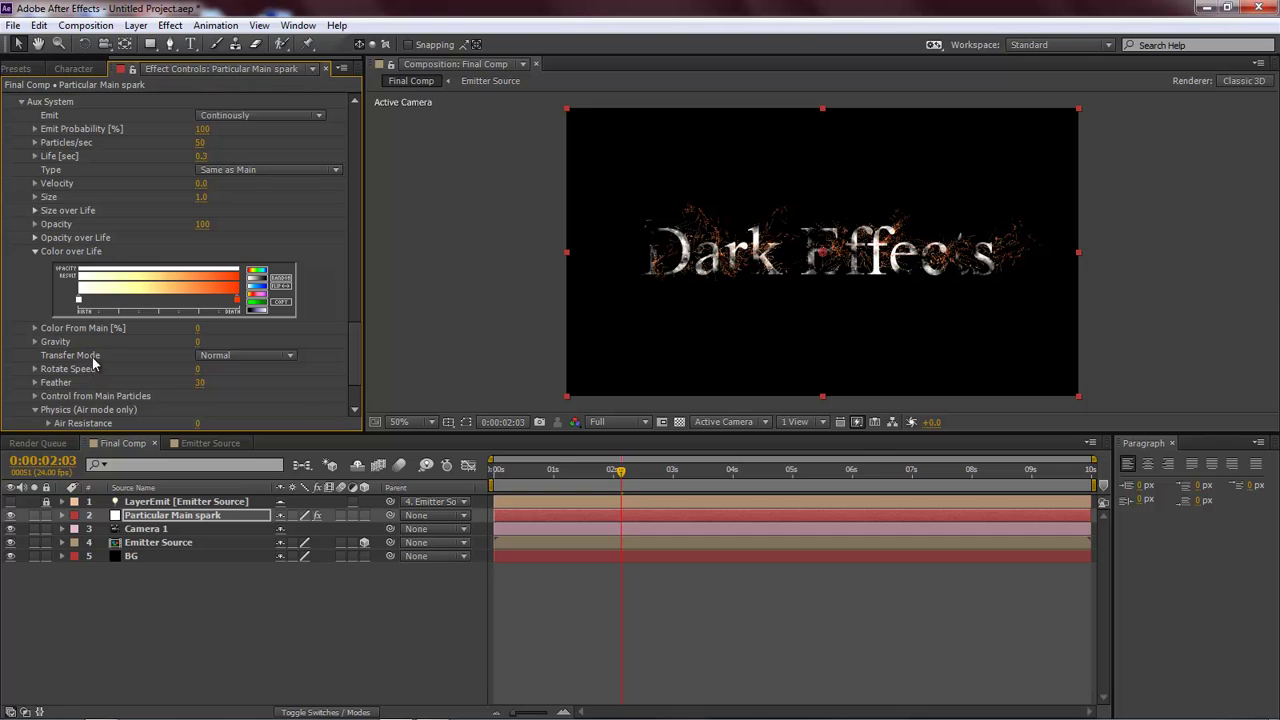
click(288, 356)
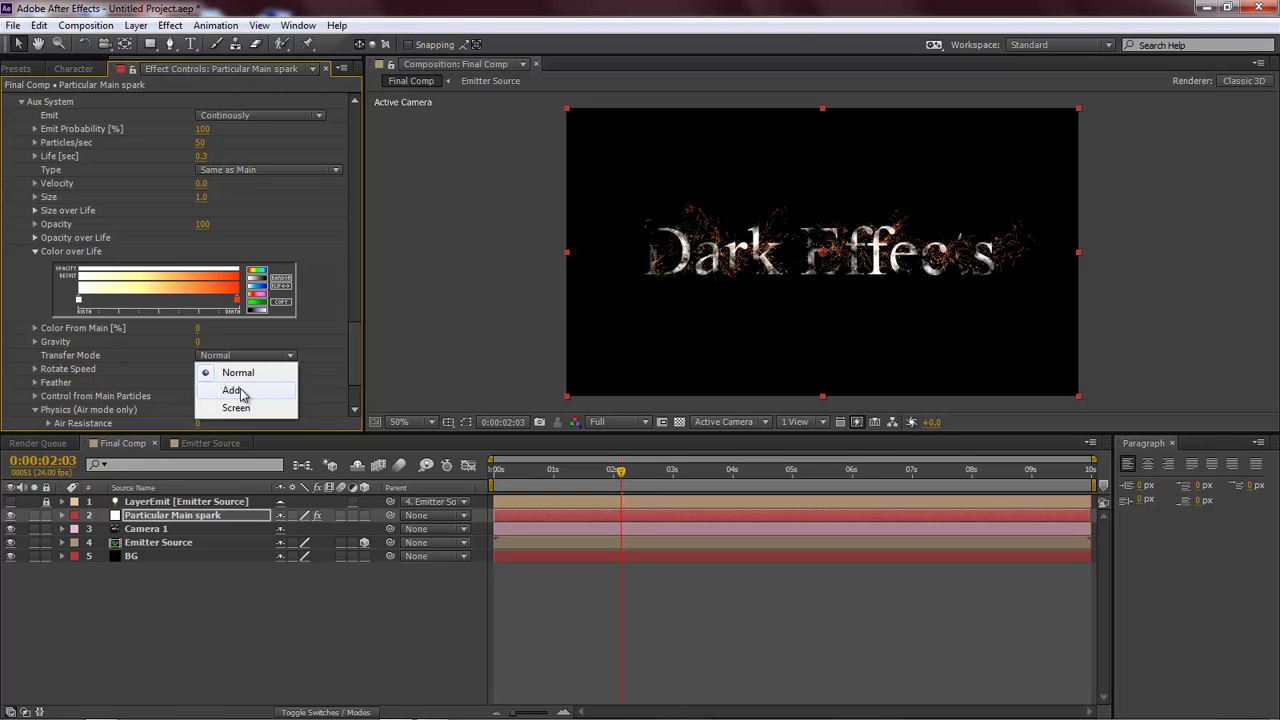
click(240, 391)
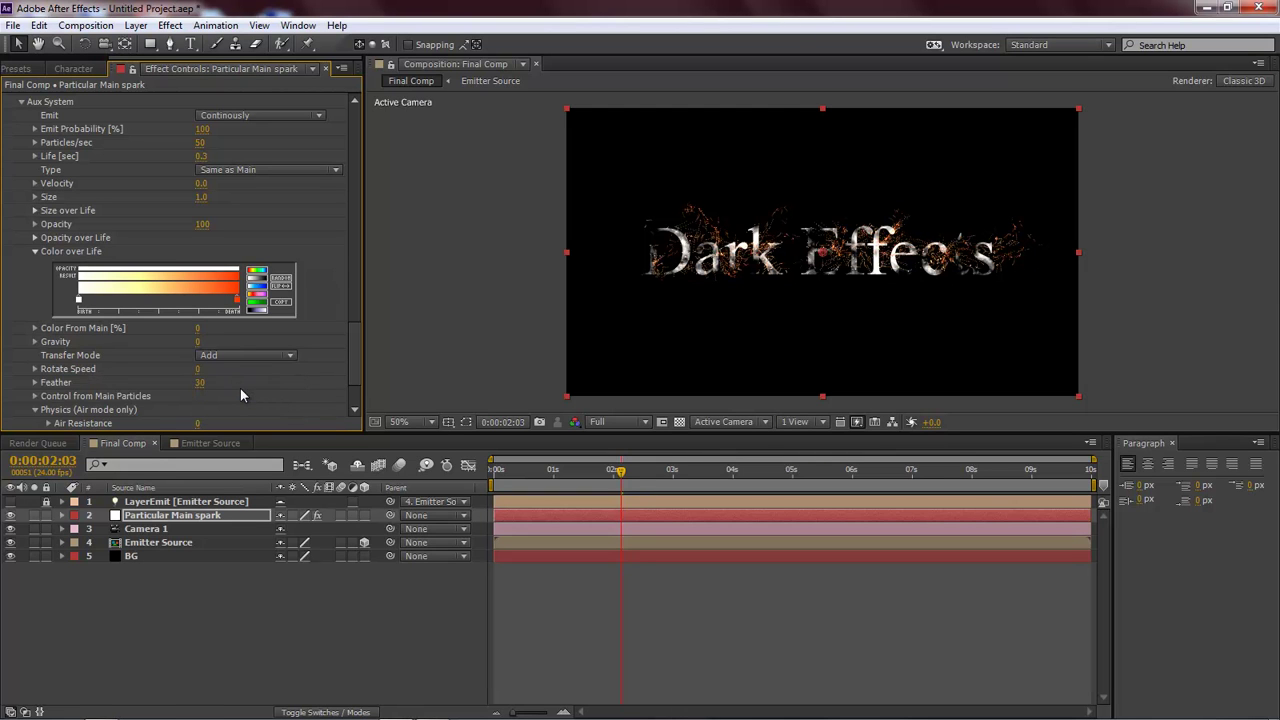
- In the Aux System's Randomness settings, set Life to 100, Size to 100 and Opacity to 70
scroll(341, 356, down, 3)
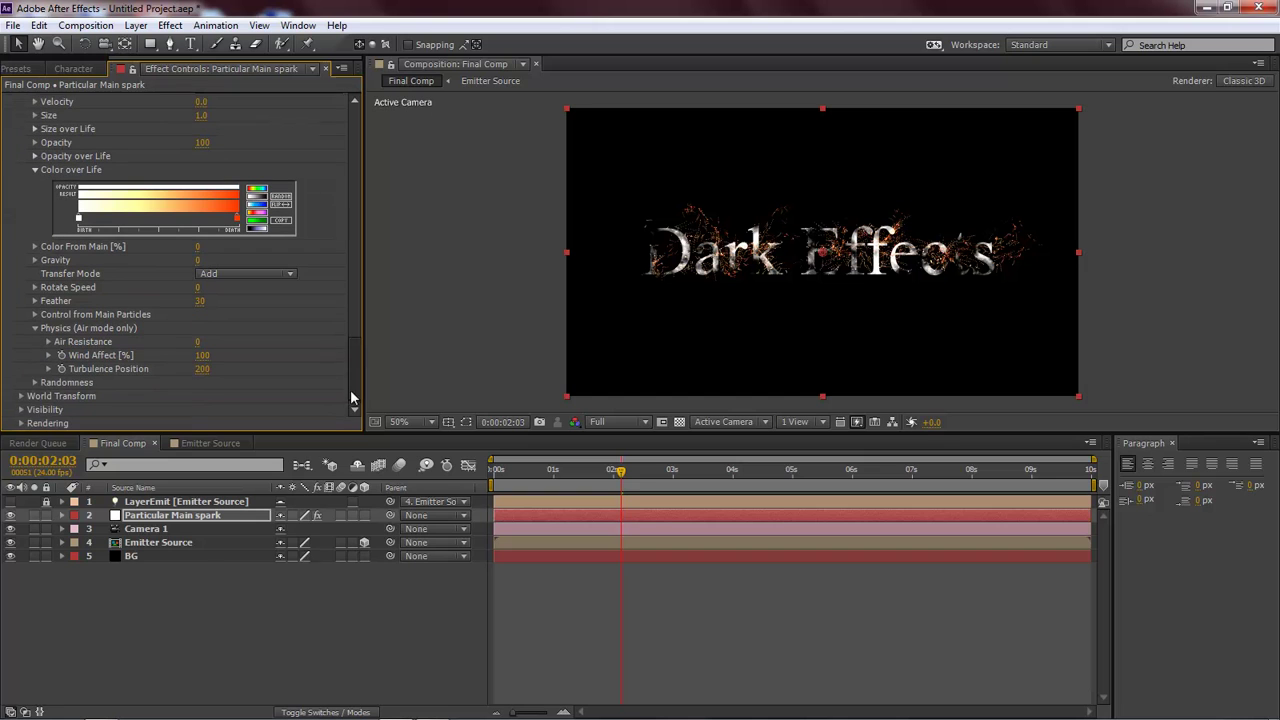
click(35, 383)
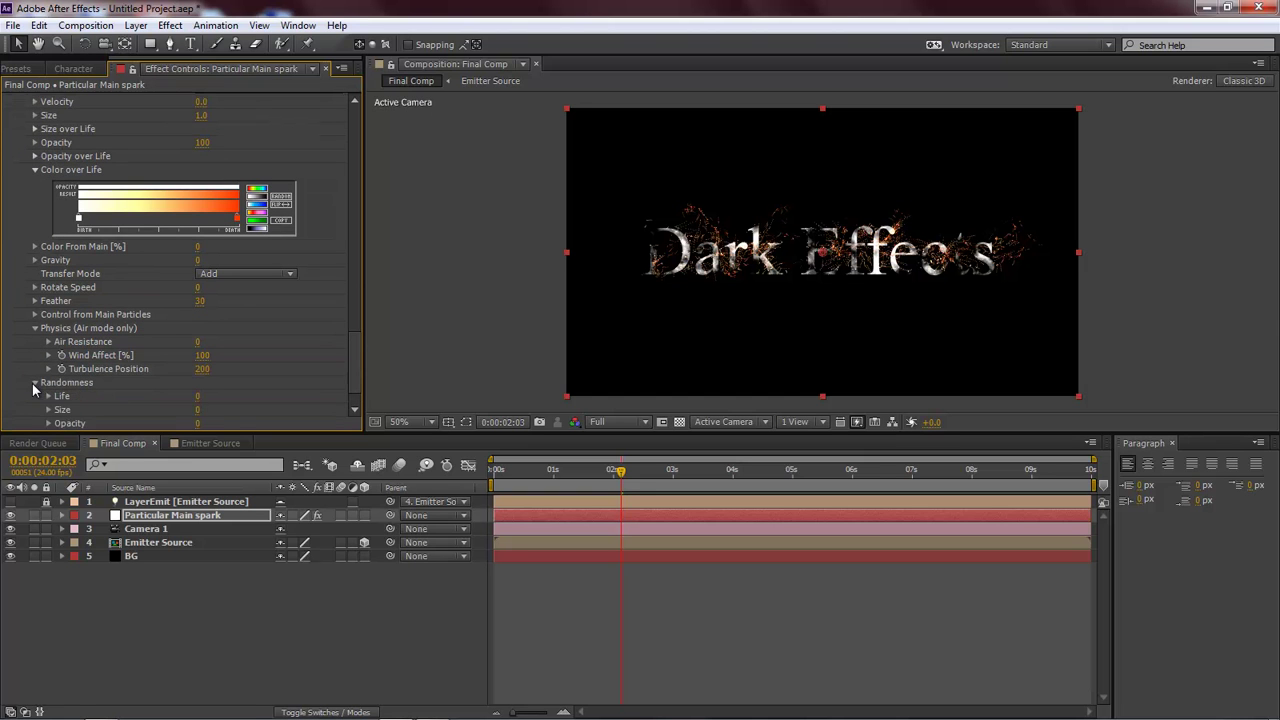
click(199, 397)
text(100)
key(Tab)
text(100)
key(Tab)
text(70)
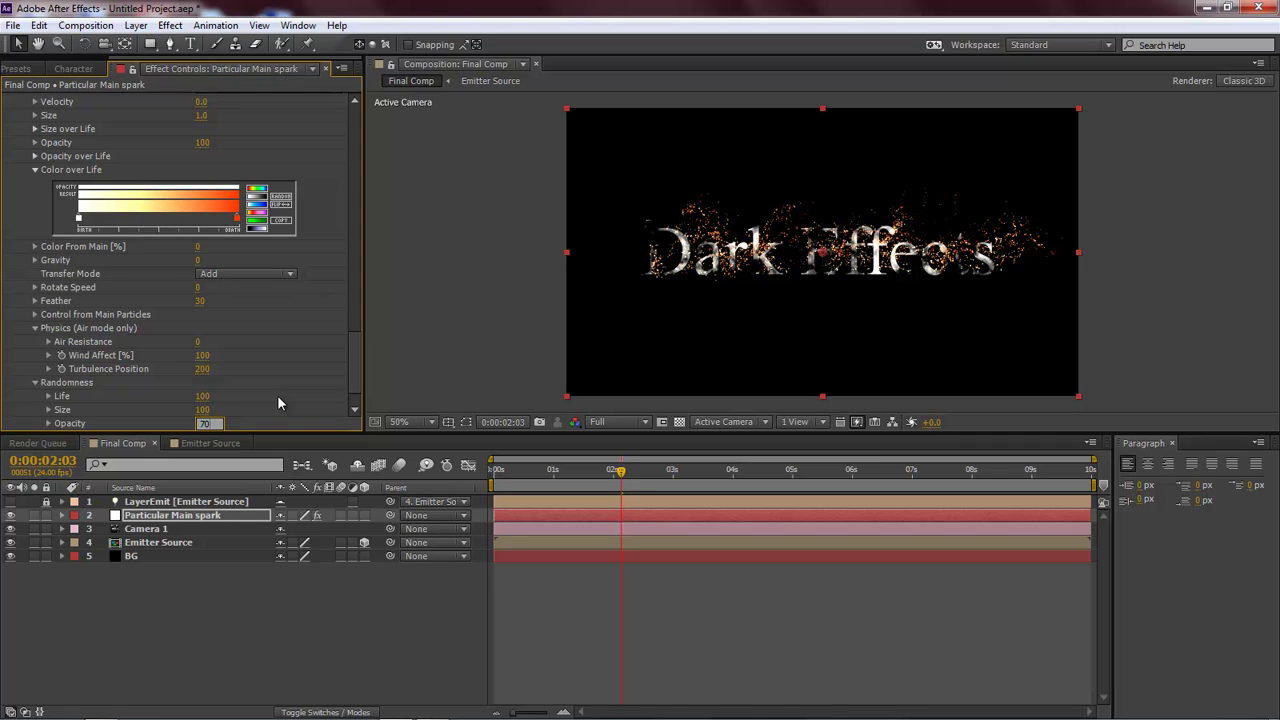
key(Return)
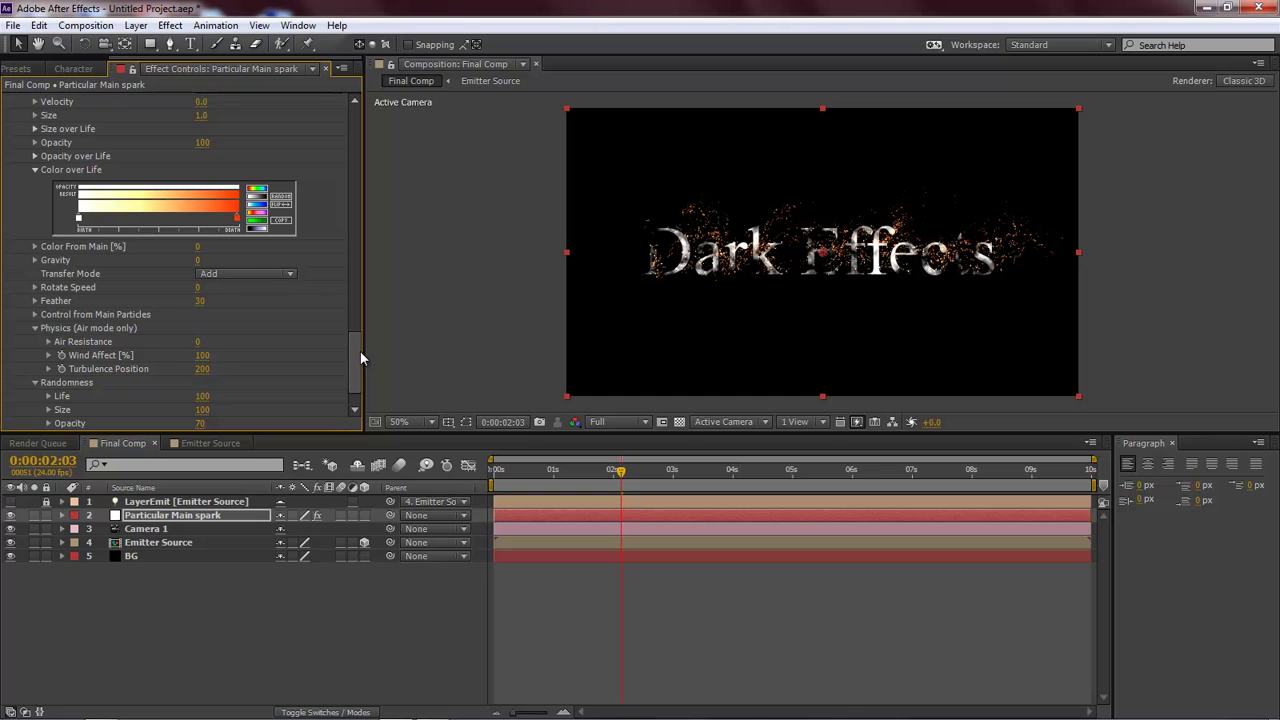
- In Particular's Rendering settings, turn Motion Blur on and set its Shutter Angle to 60
scroll(360, 358, down, 1)
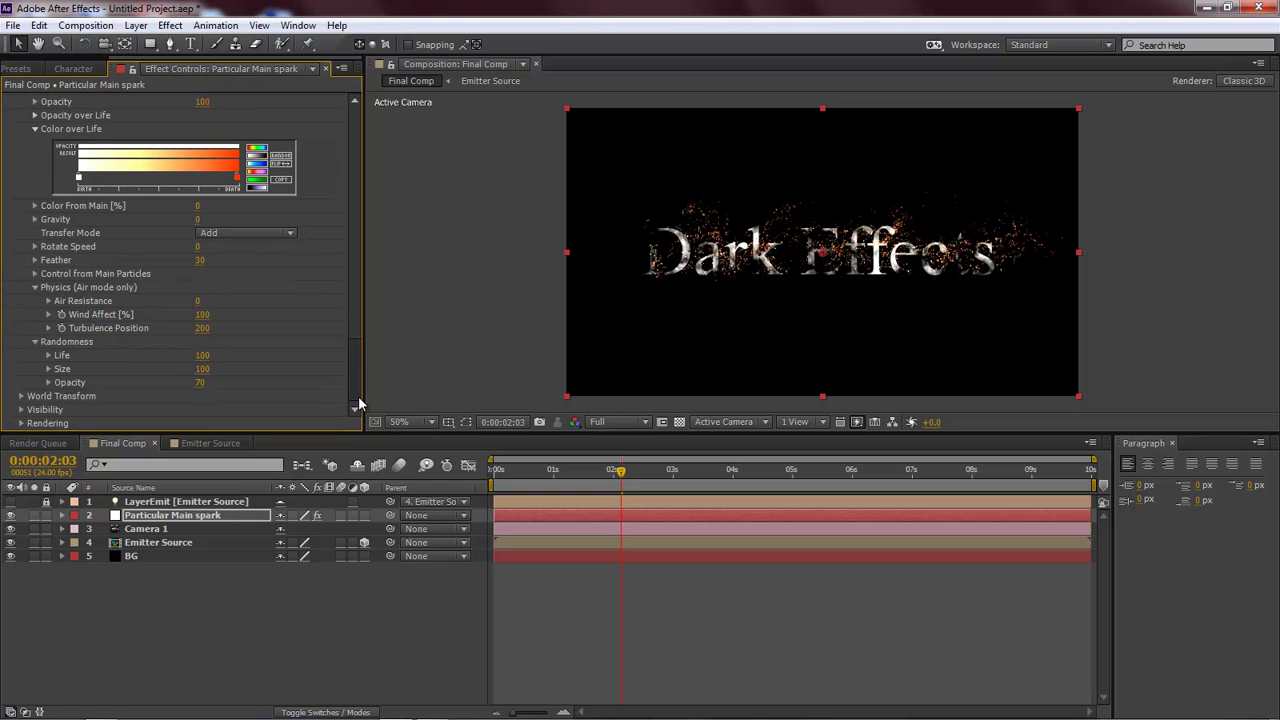
click(22, 424)
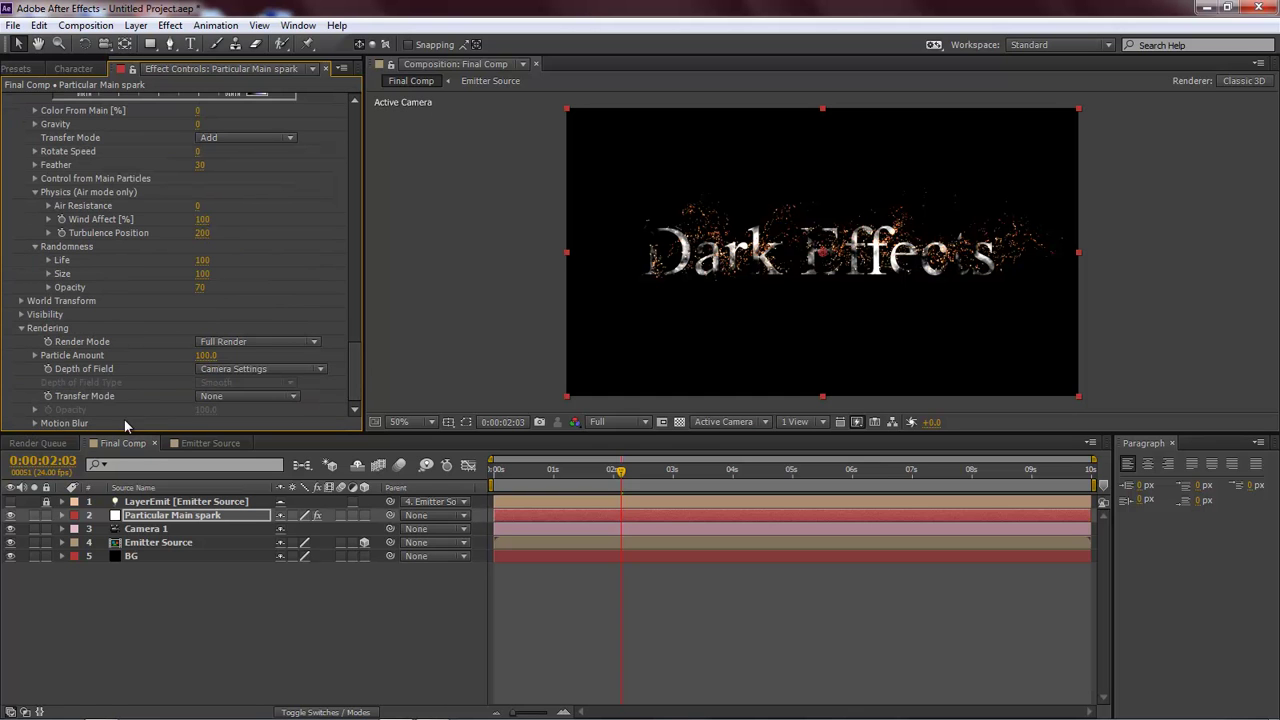
click(31, 423)
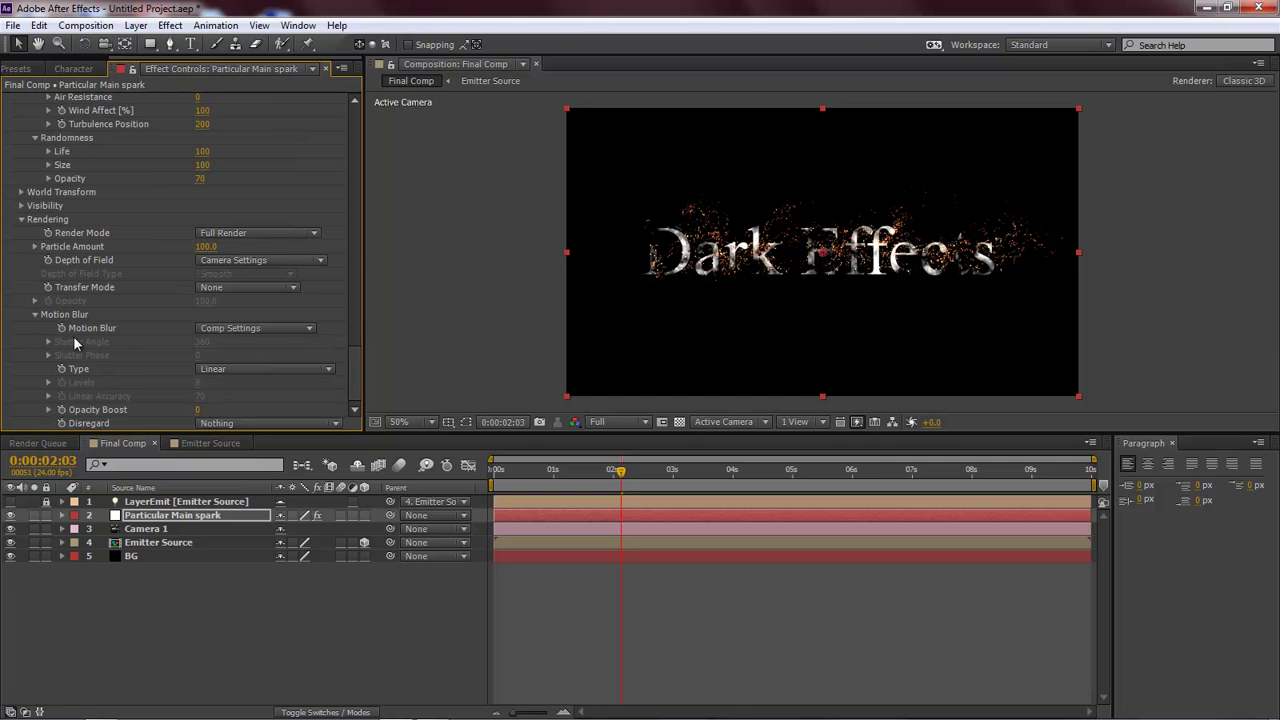
click(298, 333)
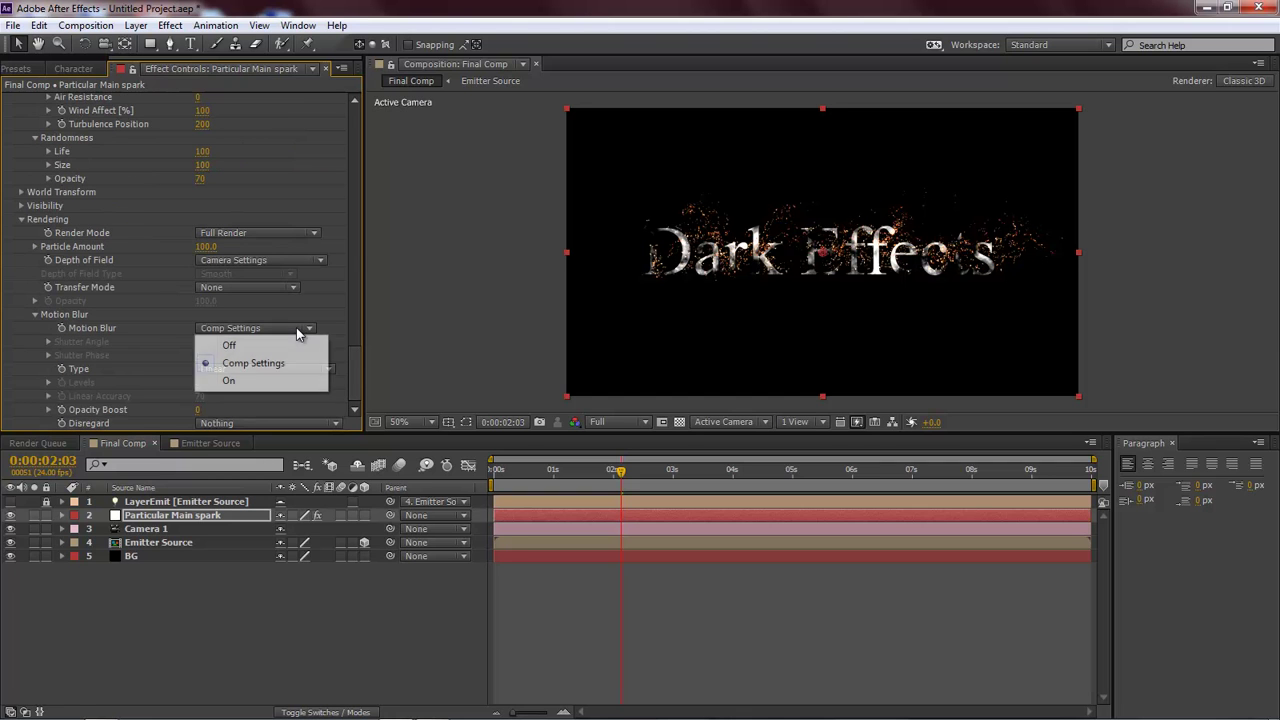
click(238, 387)
click(207, 342)
text(60)
key(Return)
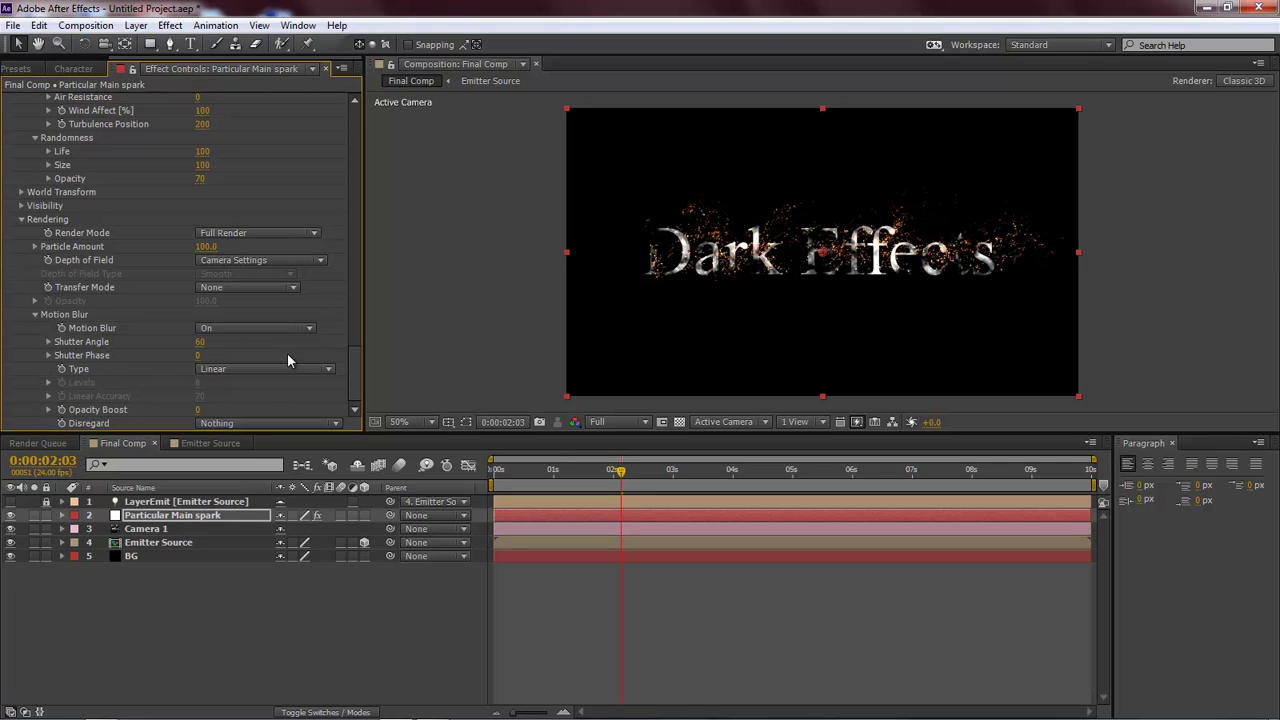
- Duplicate the Particular Main spark layer and rename the upper copy Particular Thick Fire
key(Return)
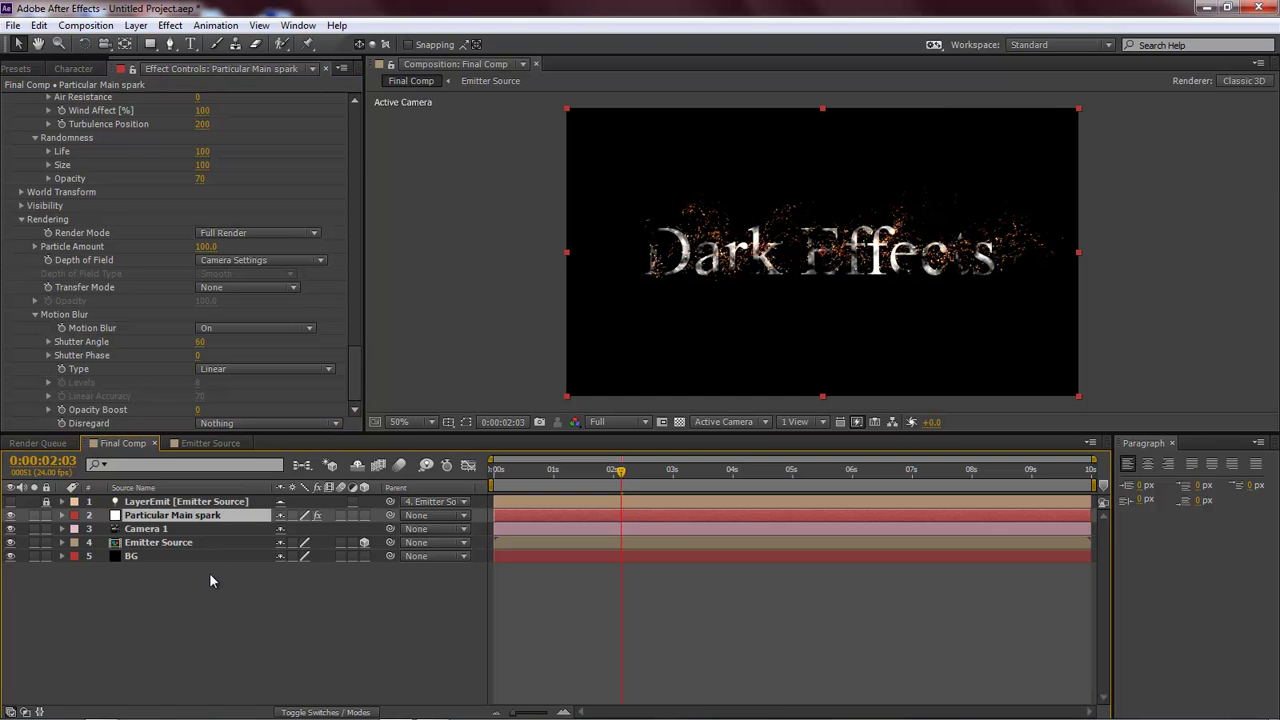
key(ctrl+d)
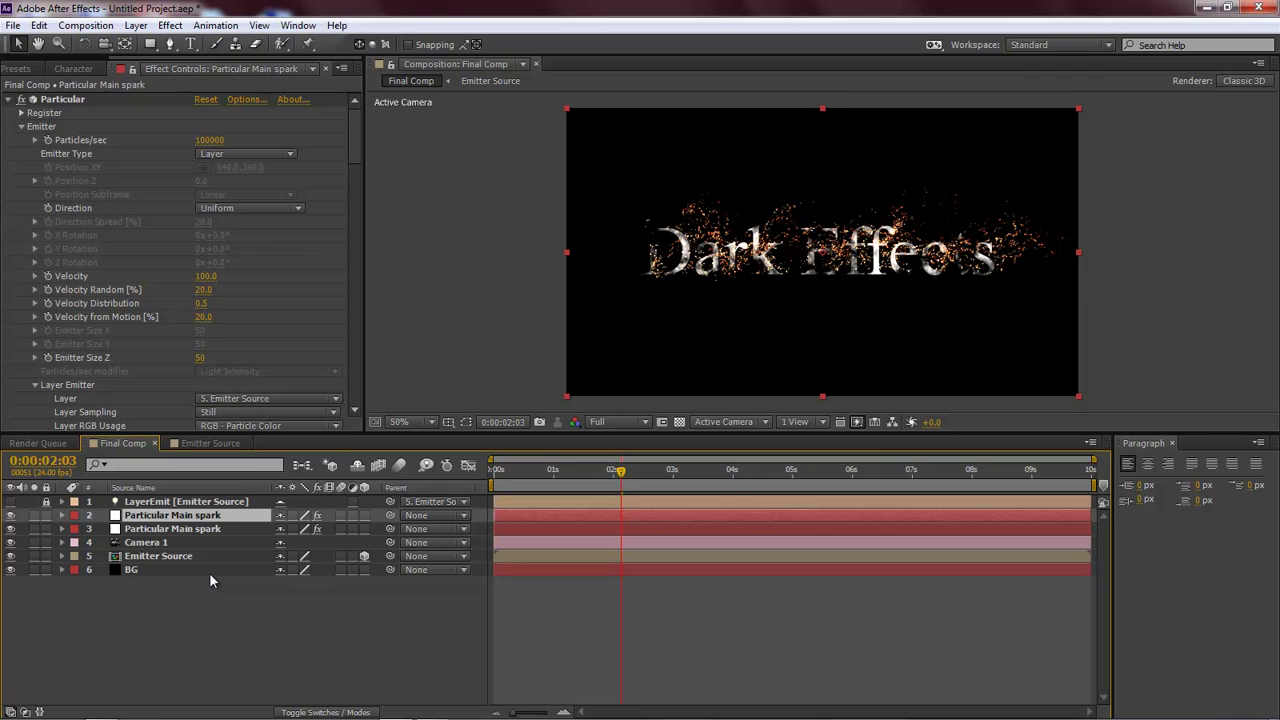
key(Return)
drag(175, 515, 606, 518)
text(Thick Fire)
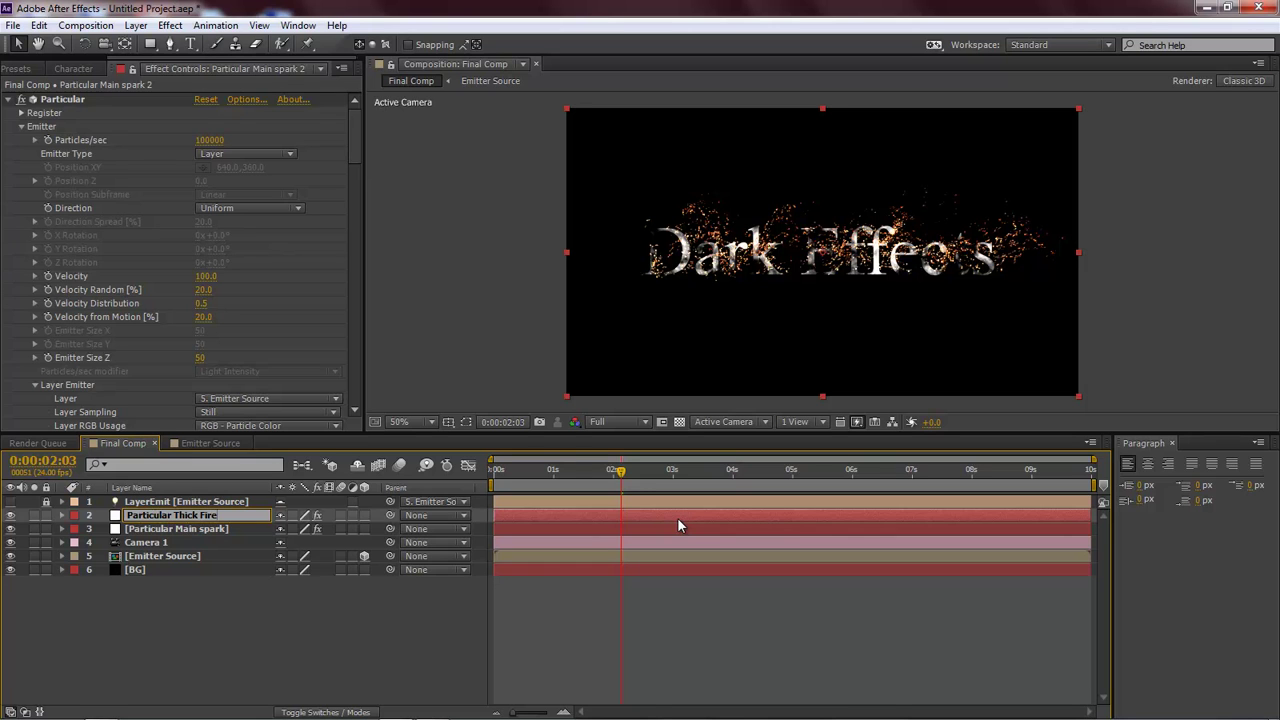
key(Return)
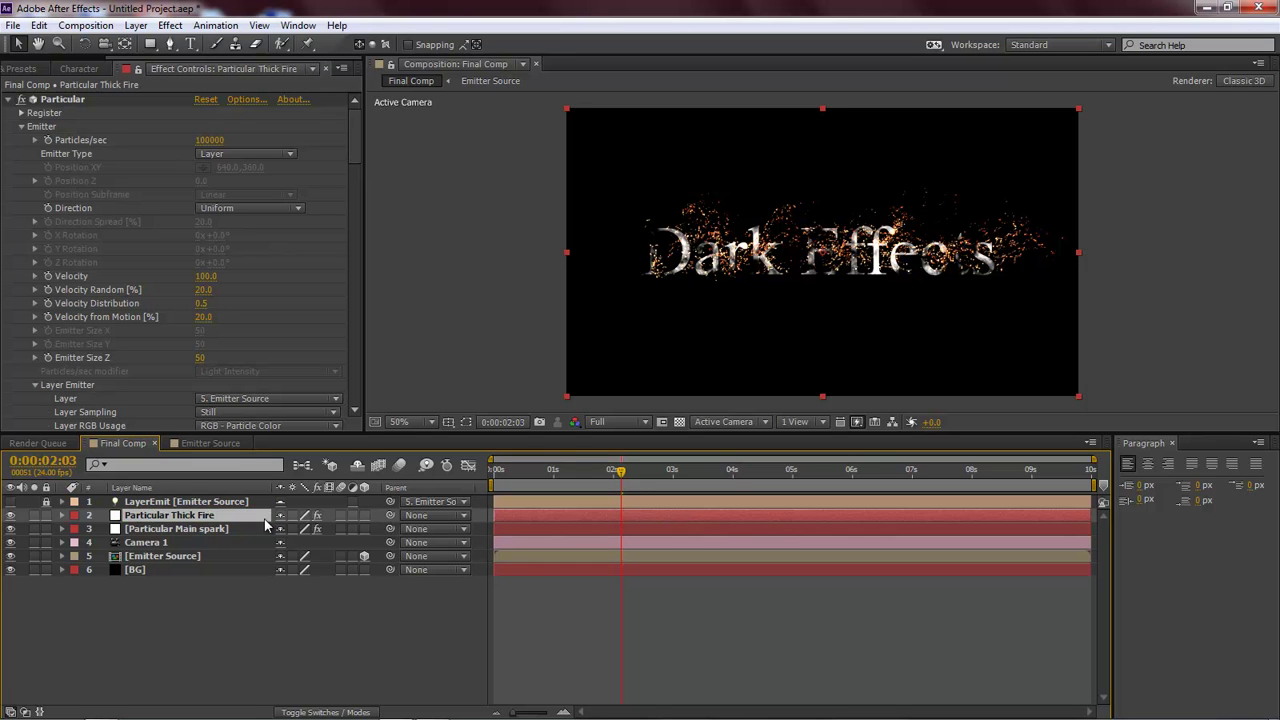
- Change the duplicated layer's name to Particular Thick Flames
key(Return)
drag(208, 515, 565, 522)
text(lames)
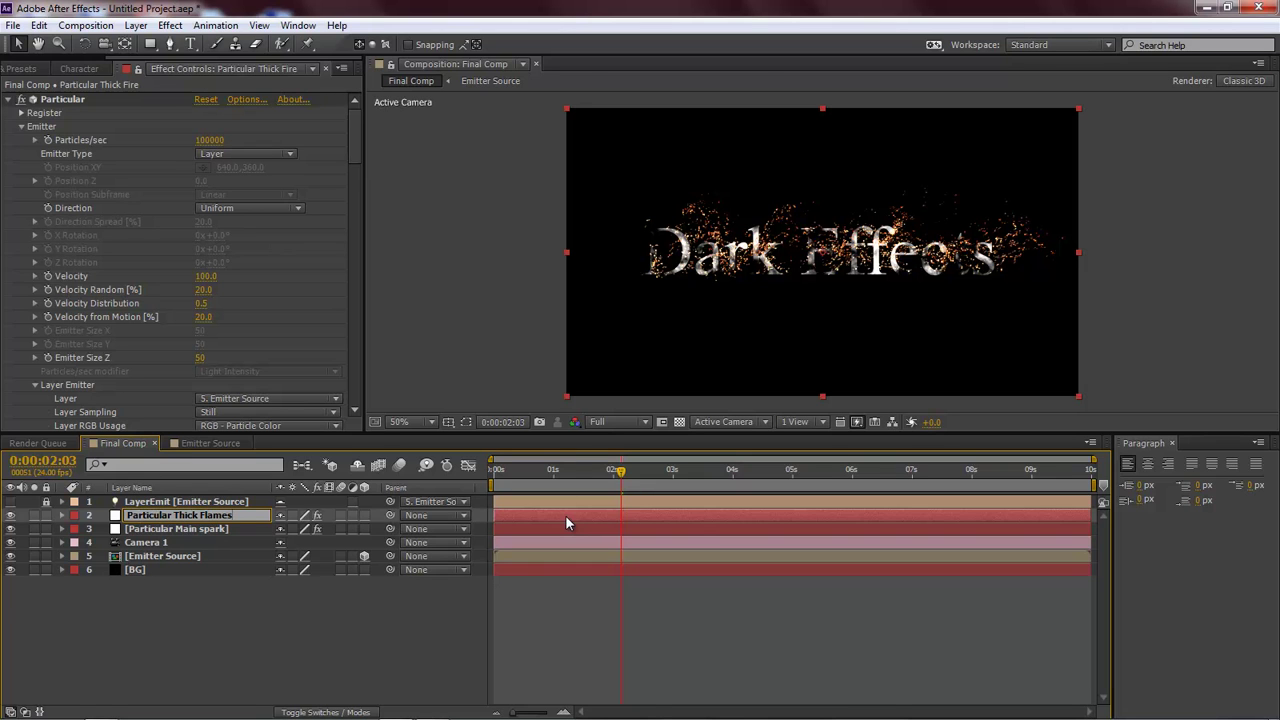
key(Return)
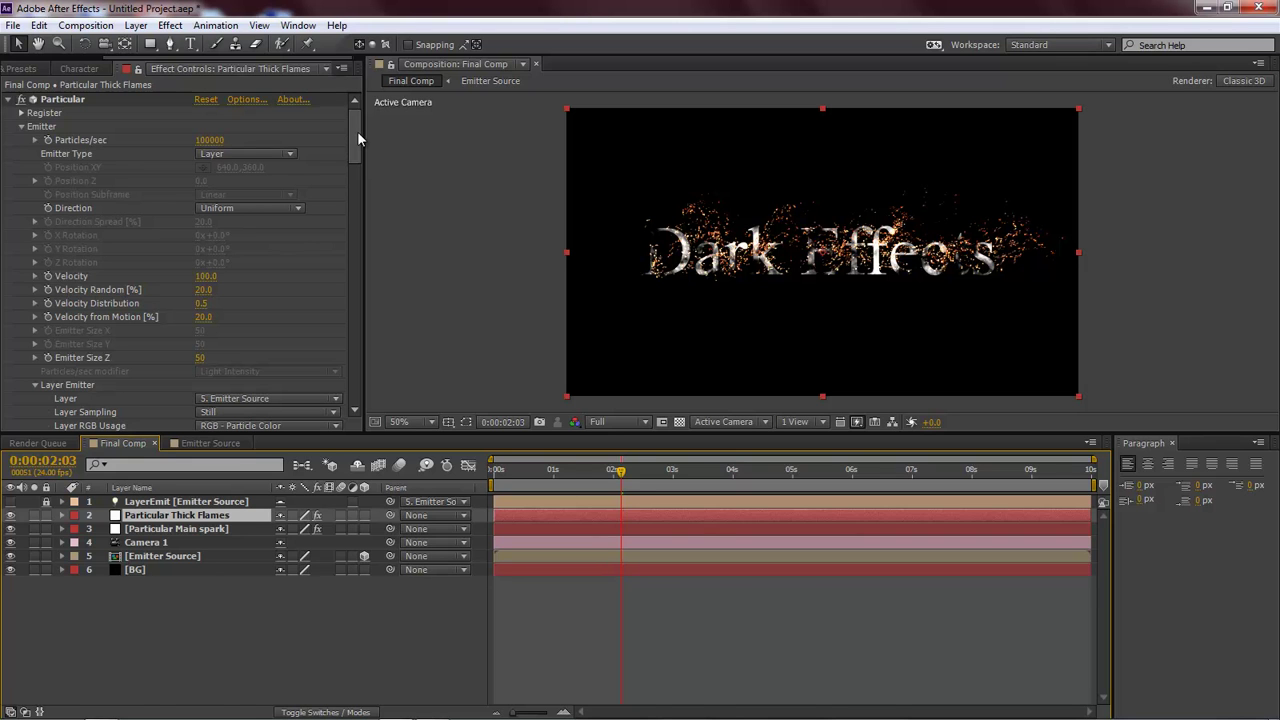
- In the Thick Flames layer's Physics settings, set Physics Time Factor to 0.8 and the Turbulence Field's Move with Wind to 150%
drag(357, 131, 358, 232)
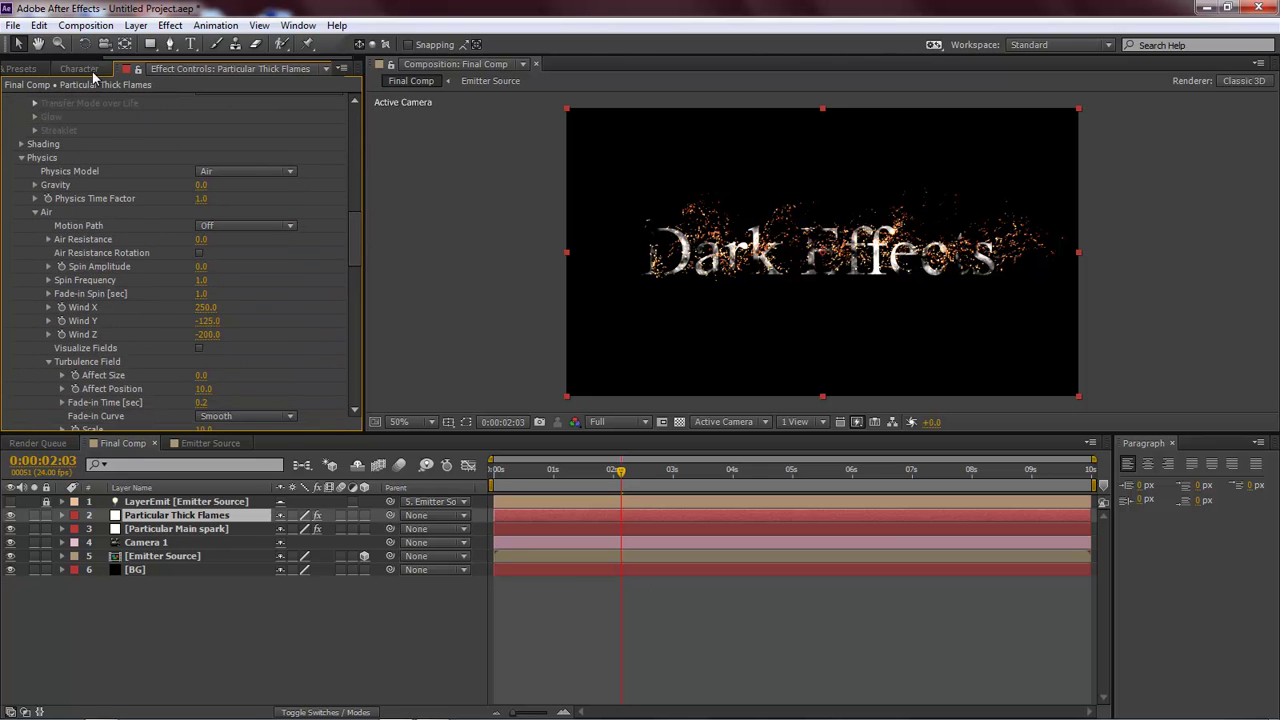
click(202, 200)
text(0.8)
key(Return)
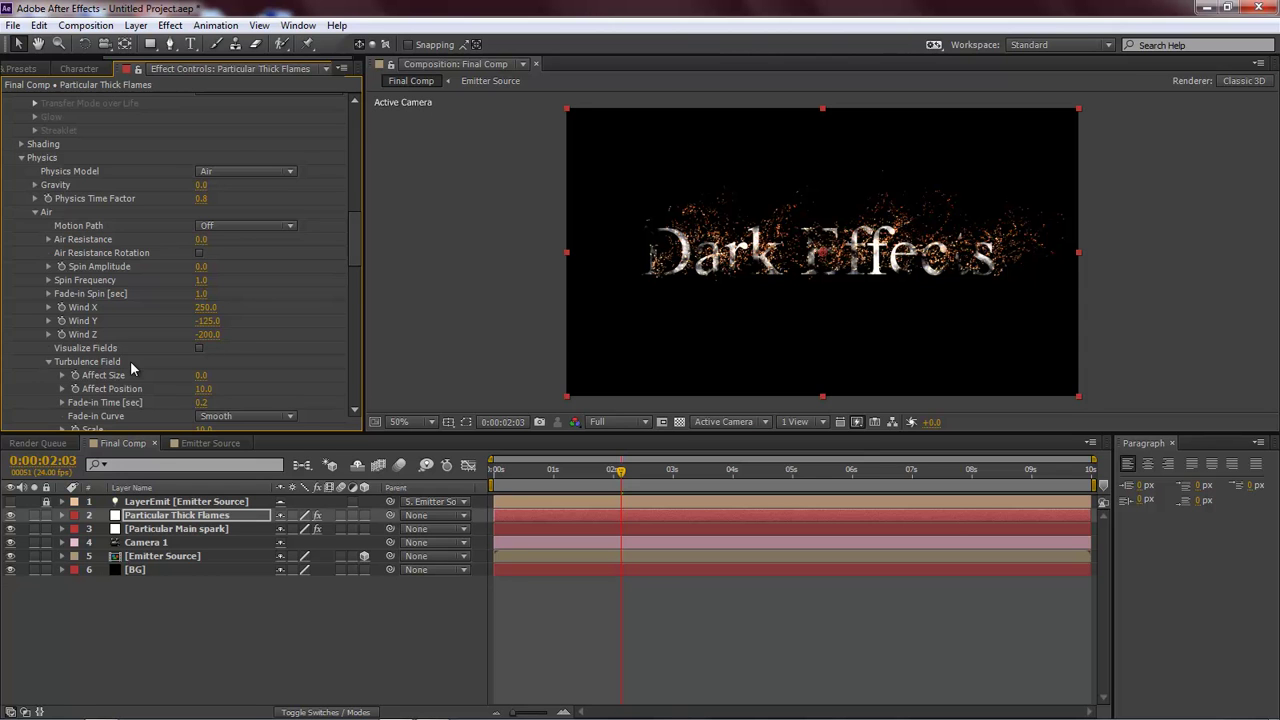
scroll(130, 370, down, 5)
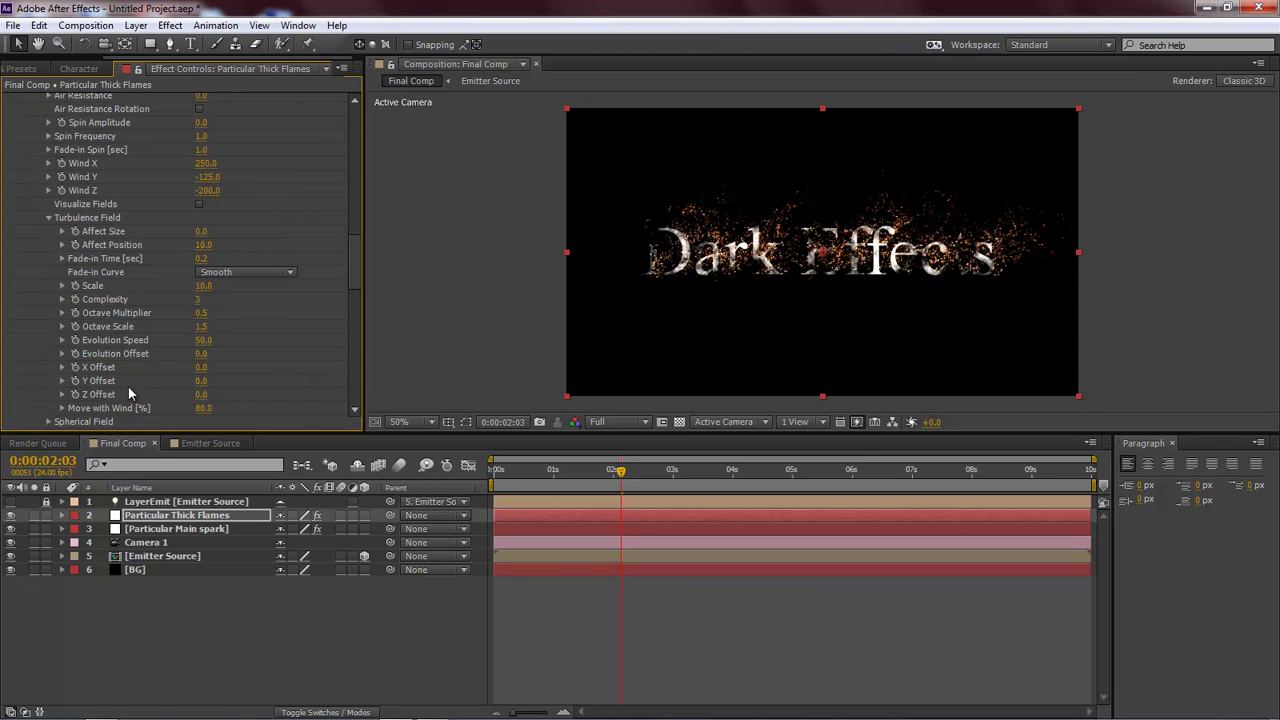
click(203, 408)
text(150)
key(Return)
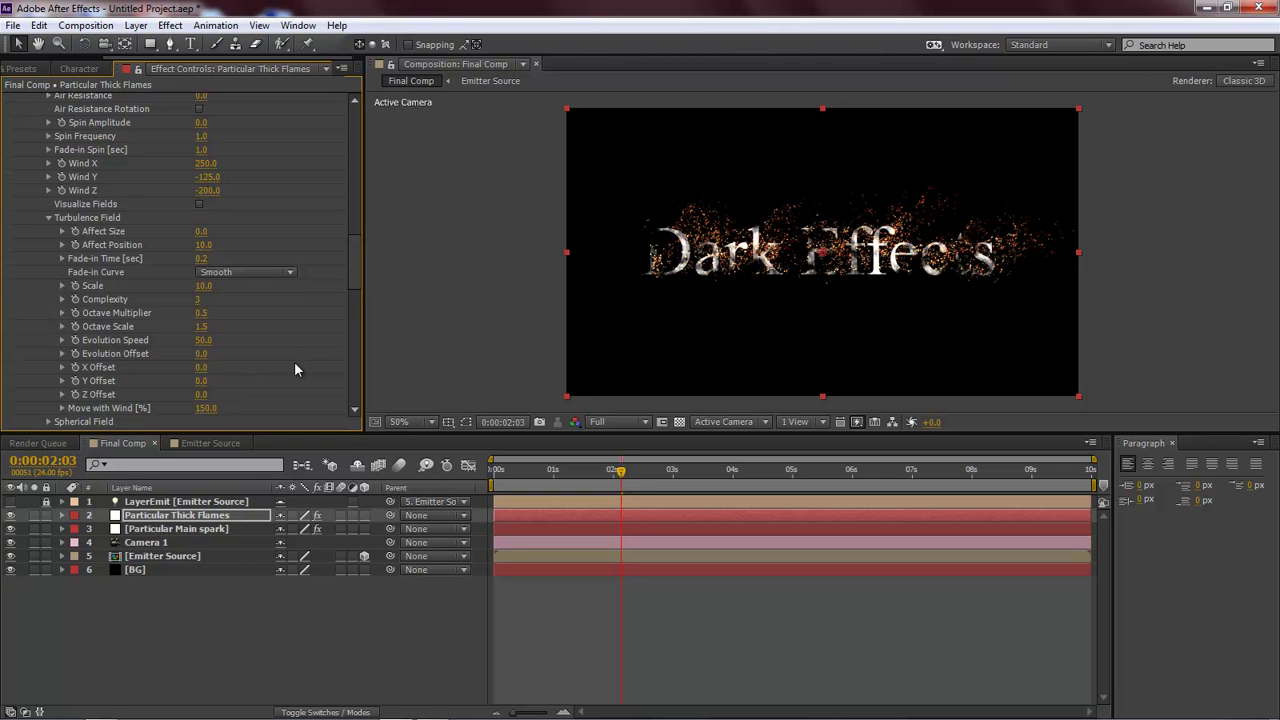
- Solo the Particular Thick Flames layer and draw its Aux Opacity over Life curve rising from low at birth to full before mid-life
drag(350, 253, 356, 305)
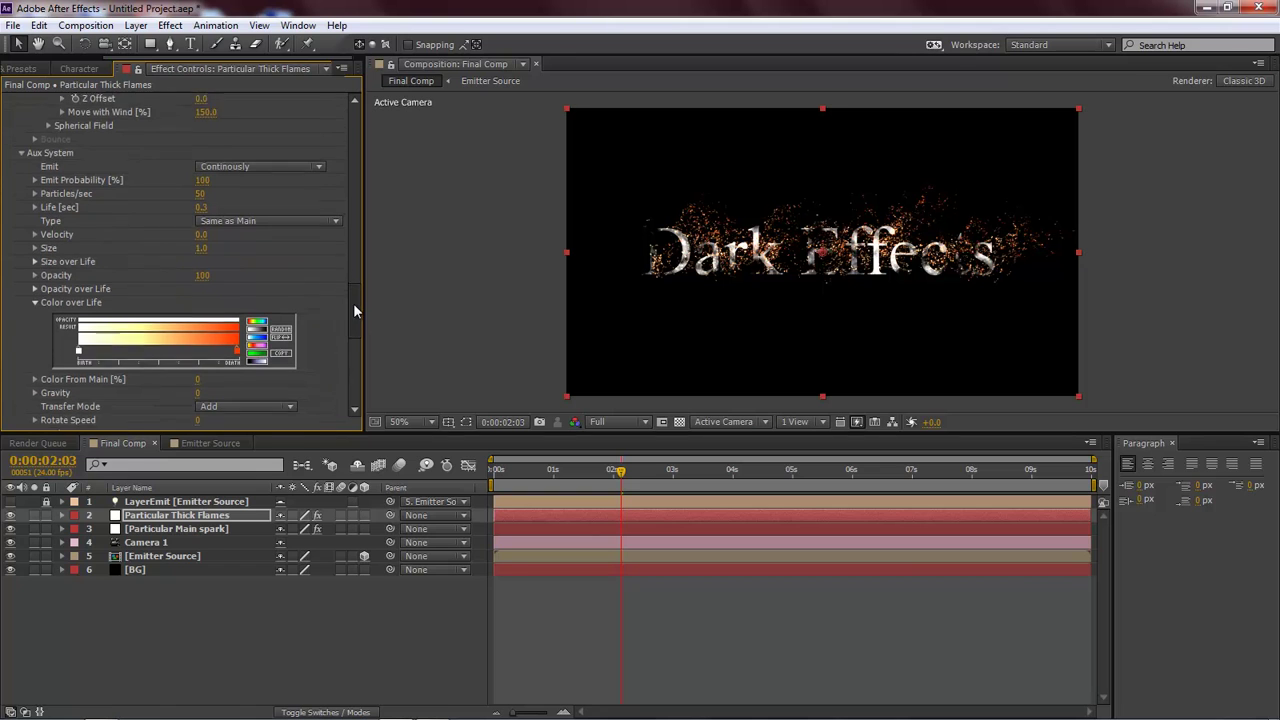
click(35, 515)
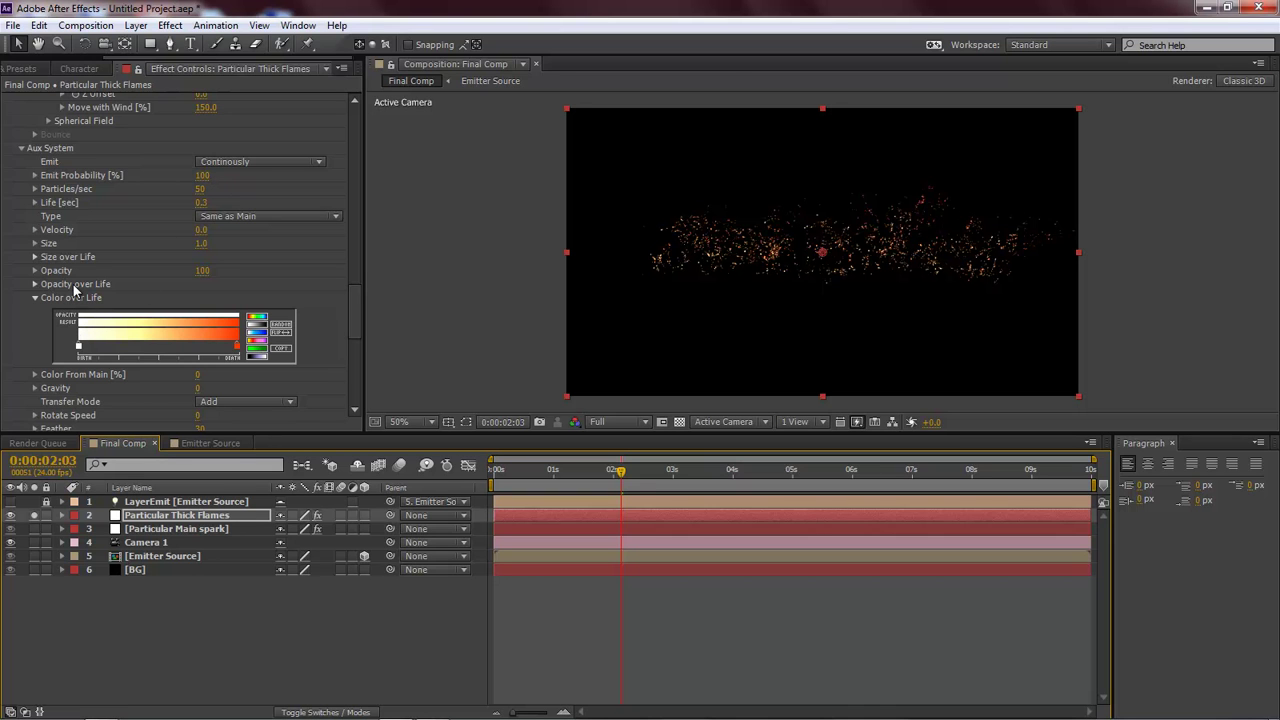
click(35, 284)
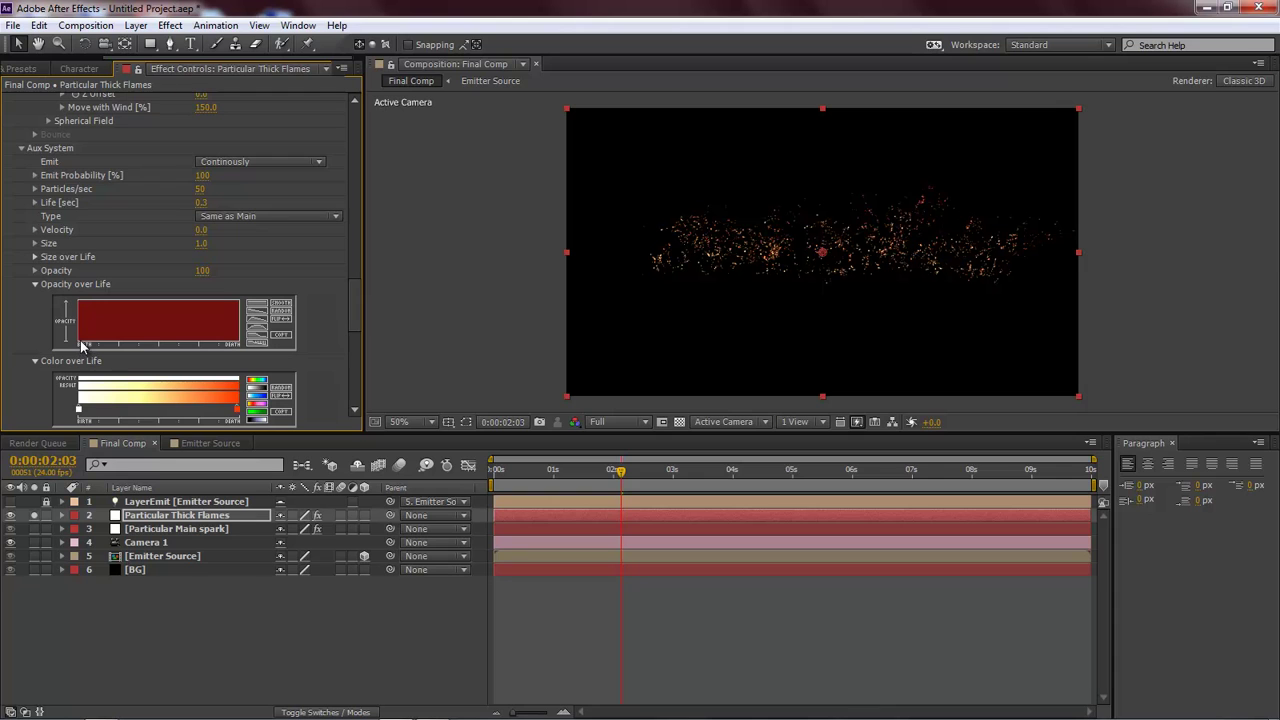
mouse_move(83, 345)
mouse_down()
mouse_move(104, 308)
mouse_move(141, 302)
mouse_up()
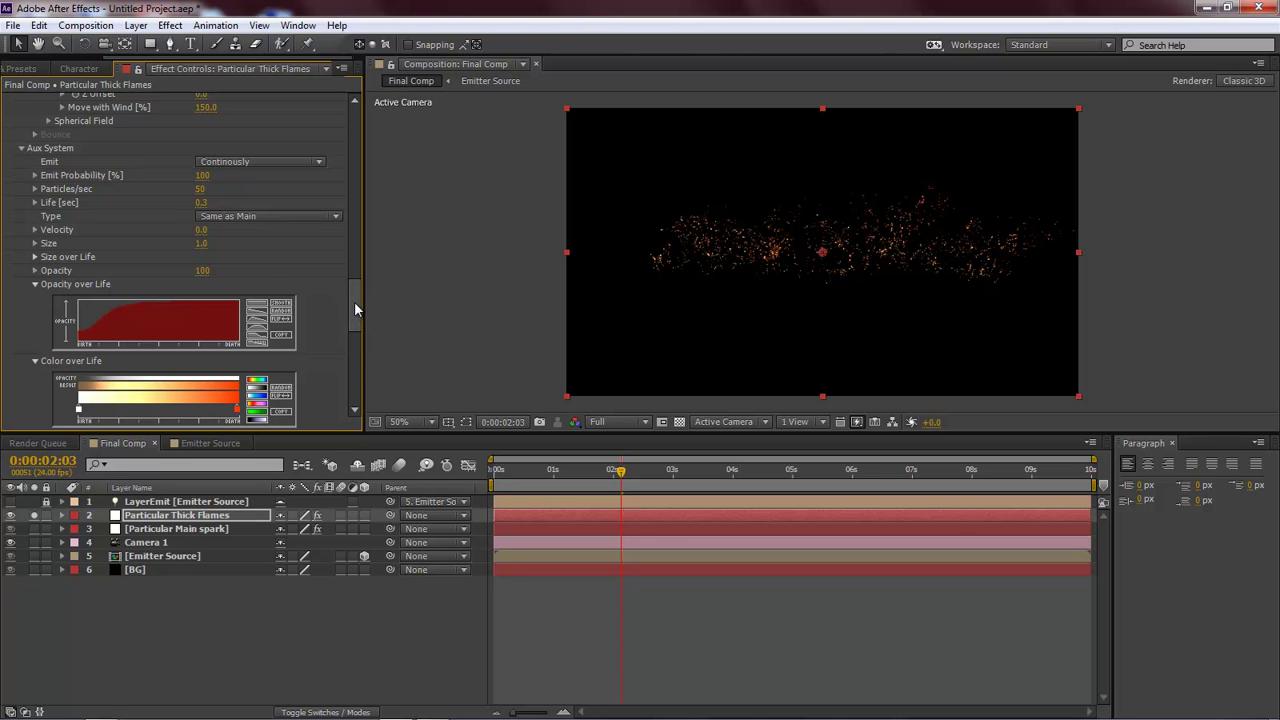
- Set the Thick Flames Aux death colour to R 0.5, G 0.12, B 0 and shift its gradient stop to about a third of the life
drag(354, 301, 356, 318)
double_click(238, 354)
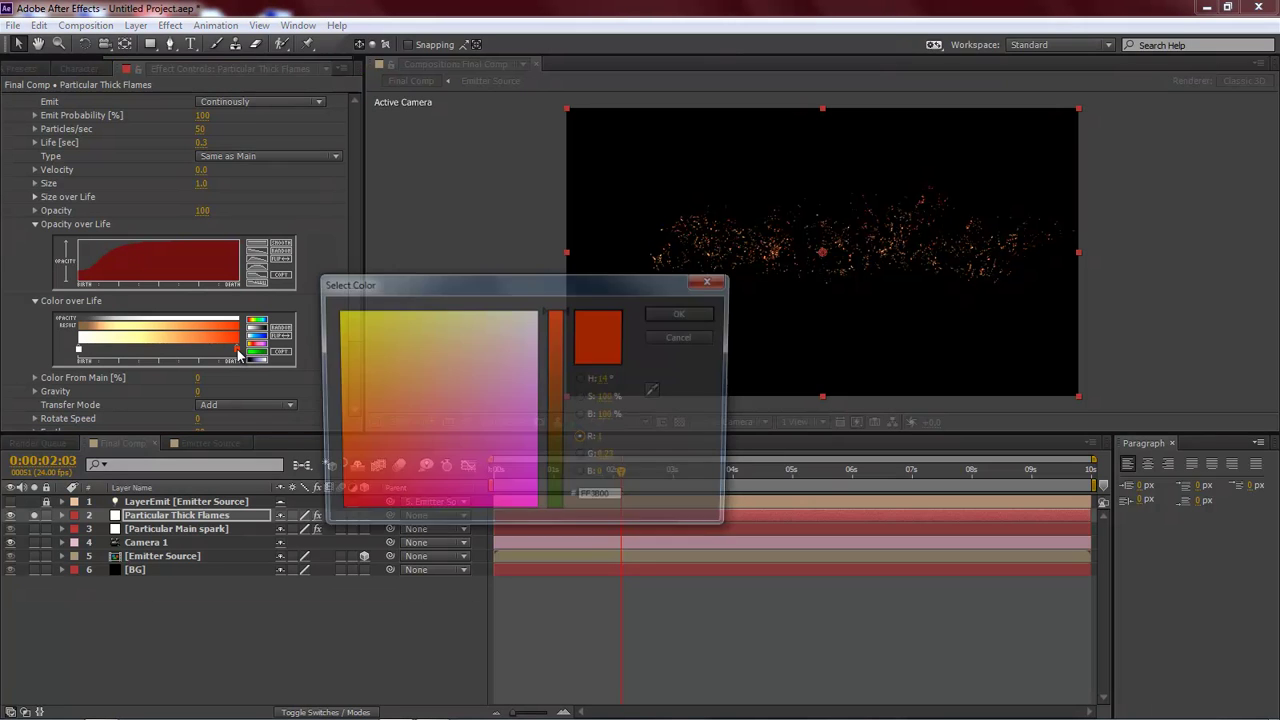
click(622, 397)
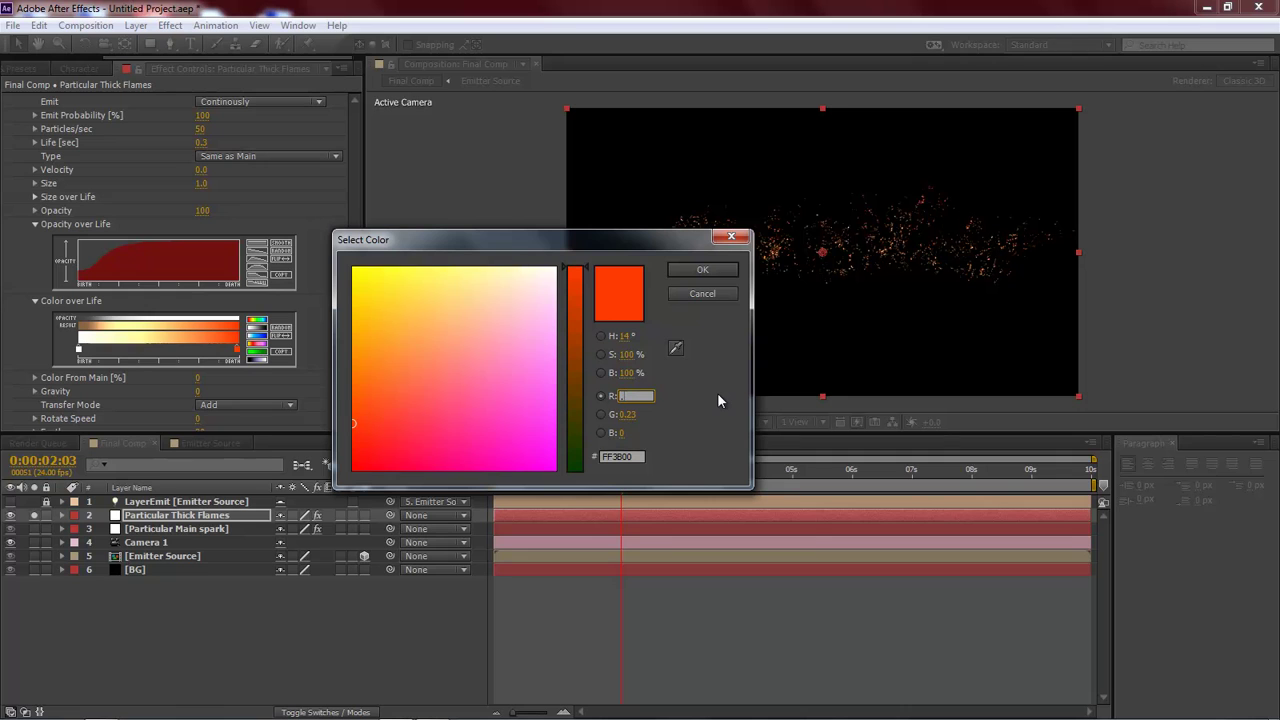
text(.5)
key(Tab)
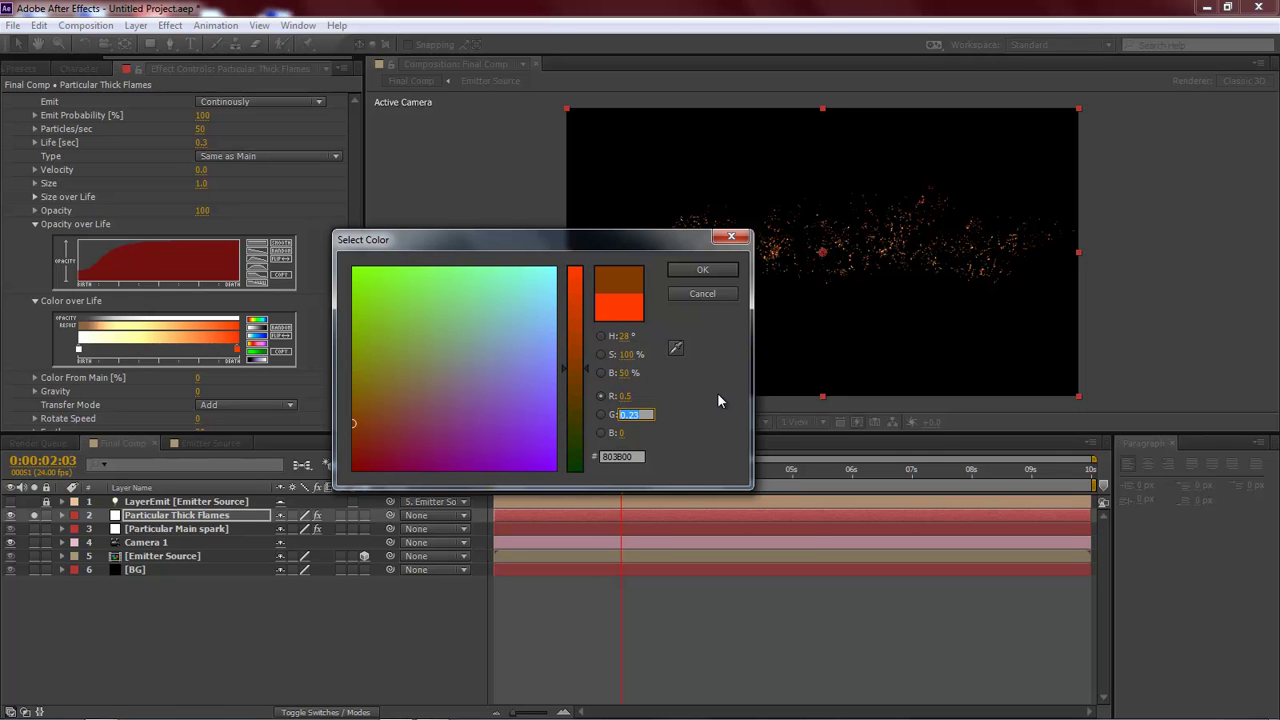
text(.12)
key(Tab)
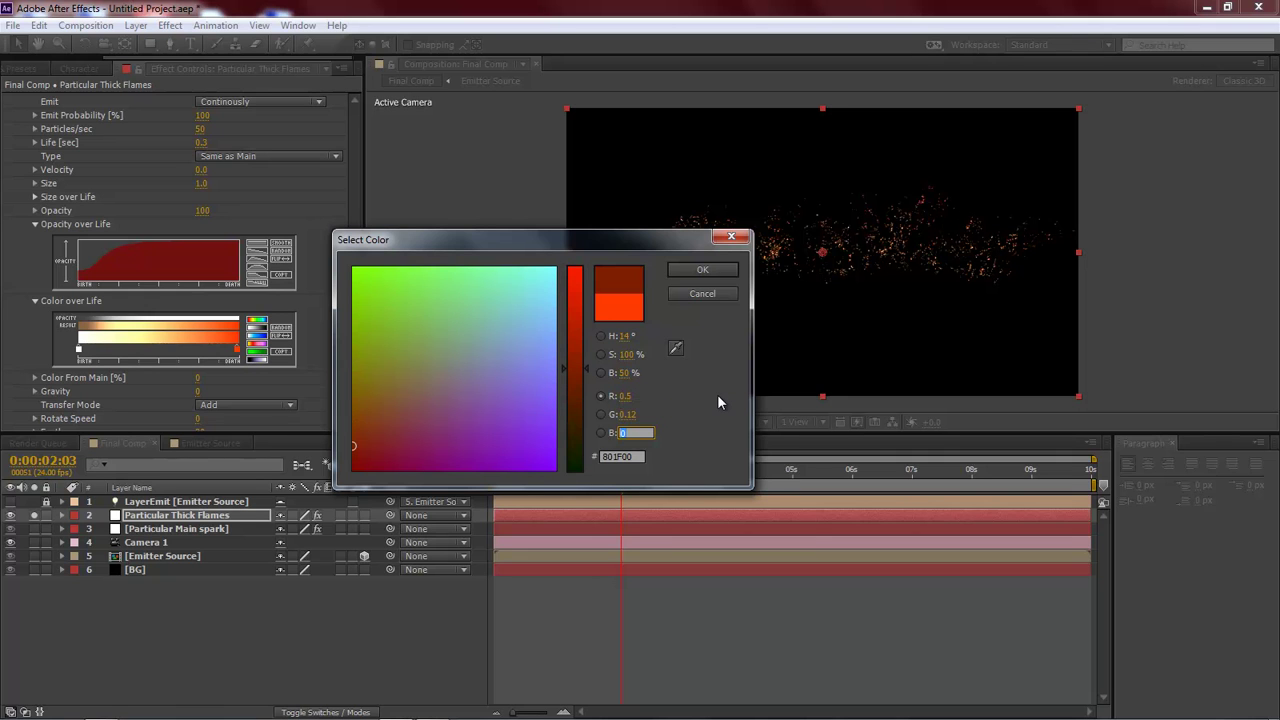
click(702, 270)
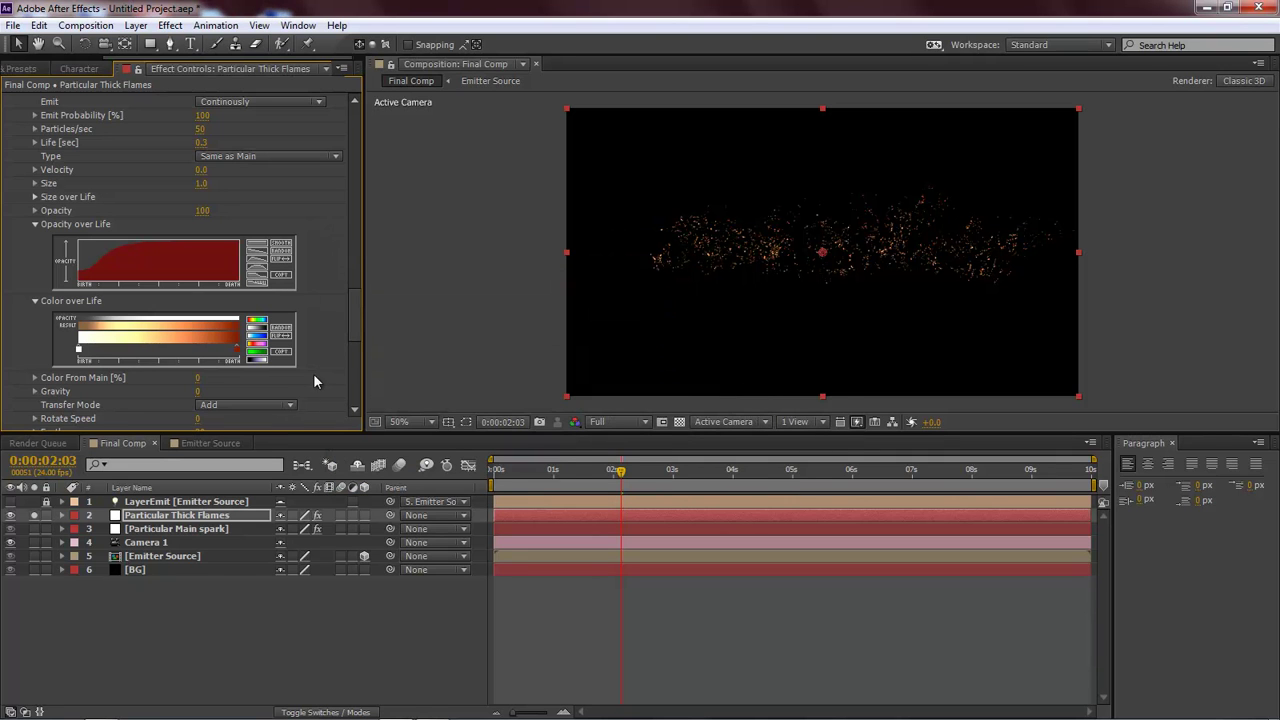
drag(239, 356, 145, 355)
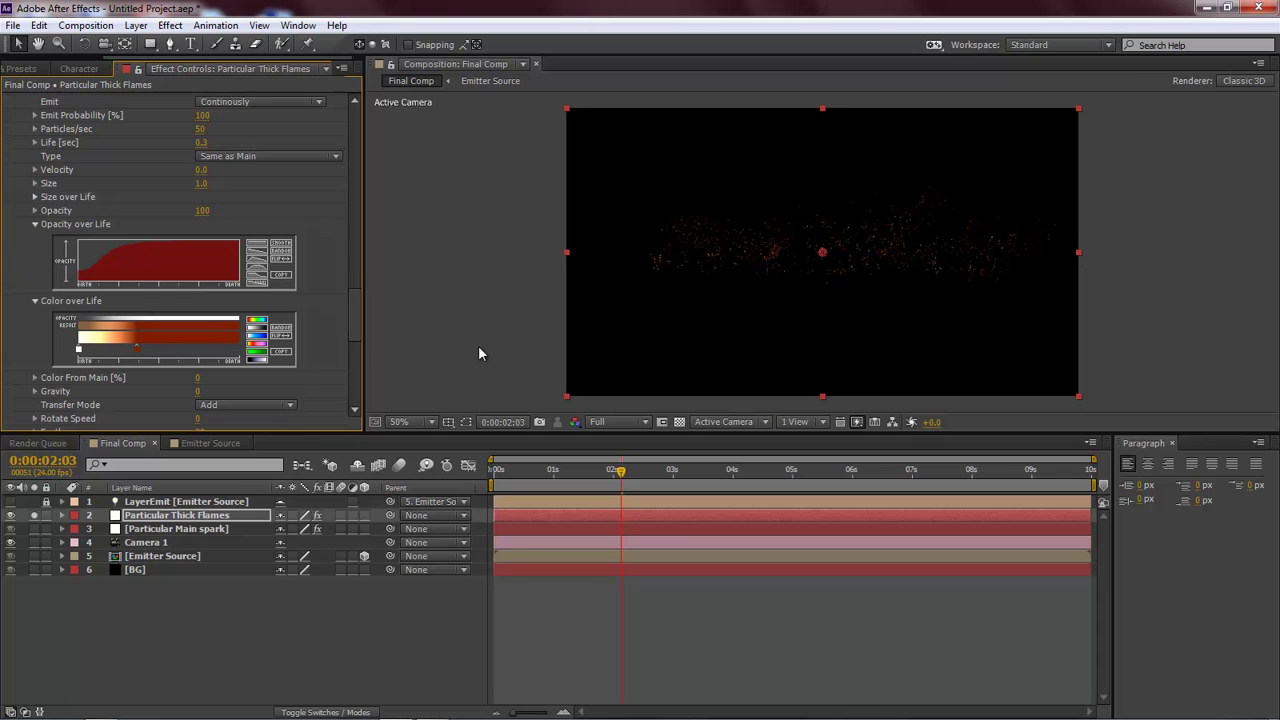
- Set the Thick Flames Aux System's Transfer Mode to Screen and its Life to 0.4 sec
click(250, 404)
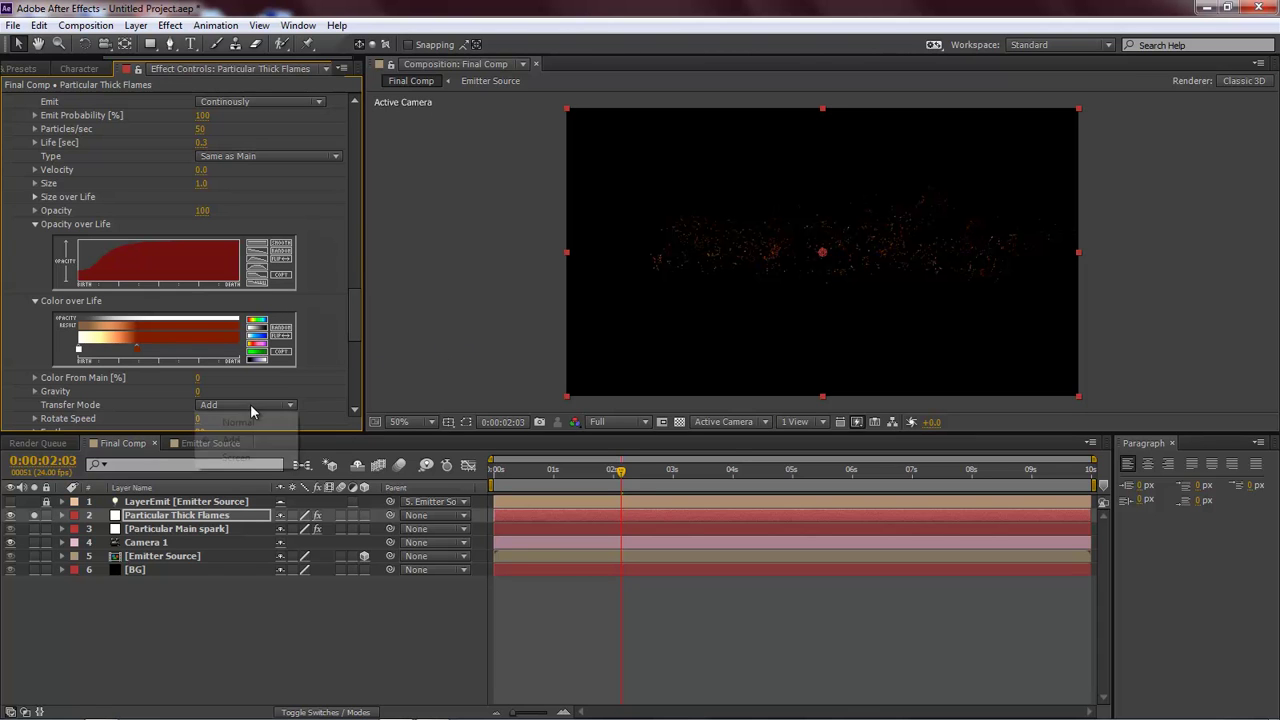
click(242, 462)
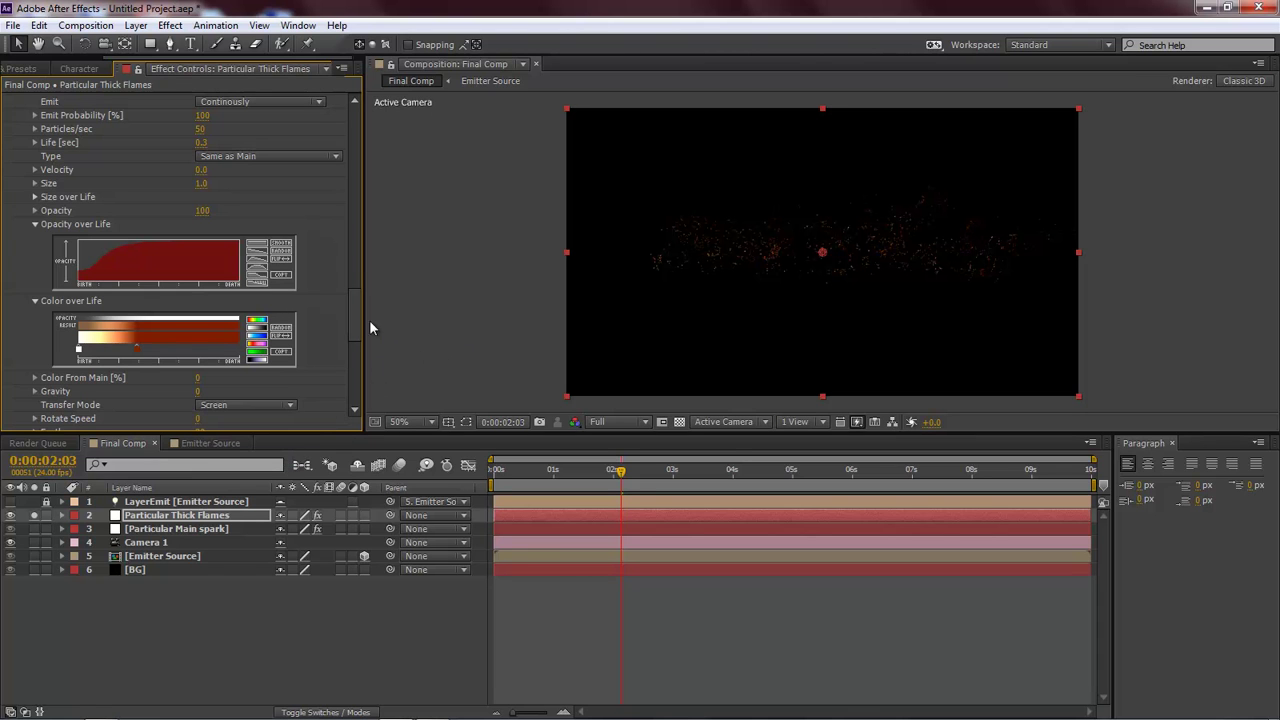
drag(355, 317, 356, 342)
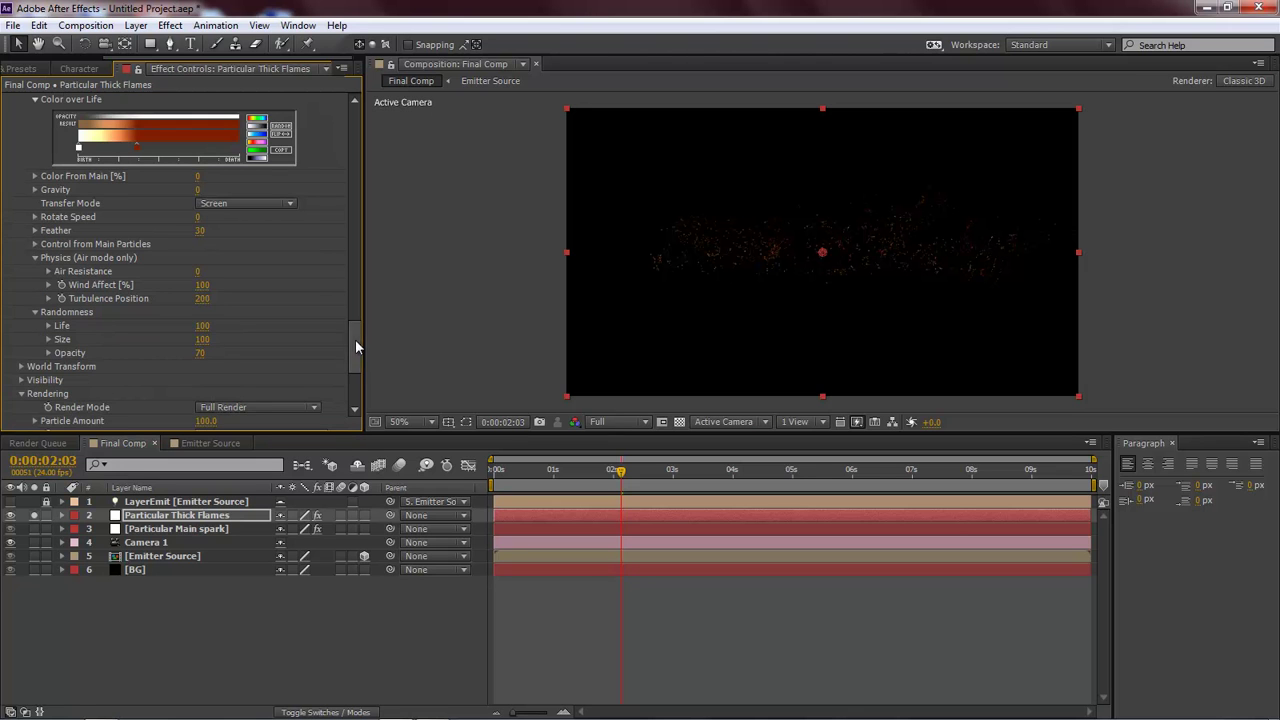
scroll(258, 258, up, 5)
scroll(258, 258, up, 1)
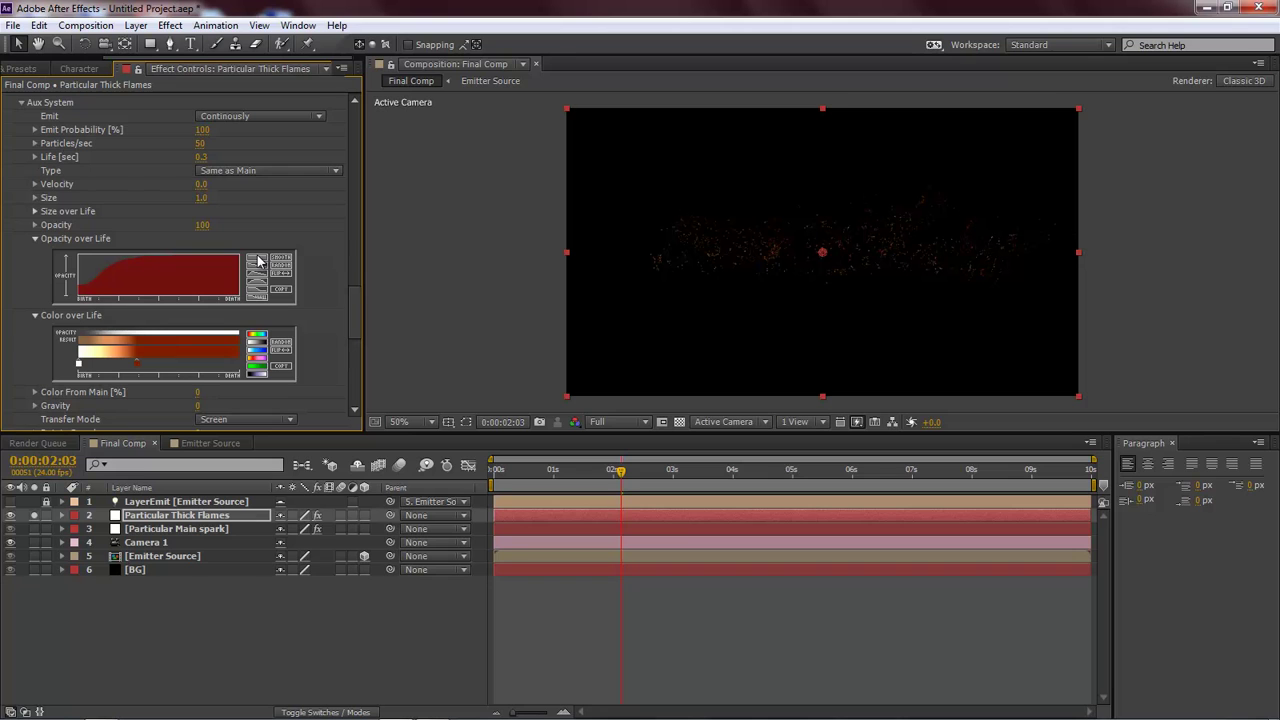
click(201, 157)
text(.4)
key(Return)
- Set the Thick Flames Aux Emit Probability to 50%, Particles/sec to 10 and Size to 3
click(205, 130)
text(50)
key(Return)
click(200, 143)
text(10)
key(Return)
click(201, 197)
text(3)
key(Return)
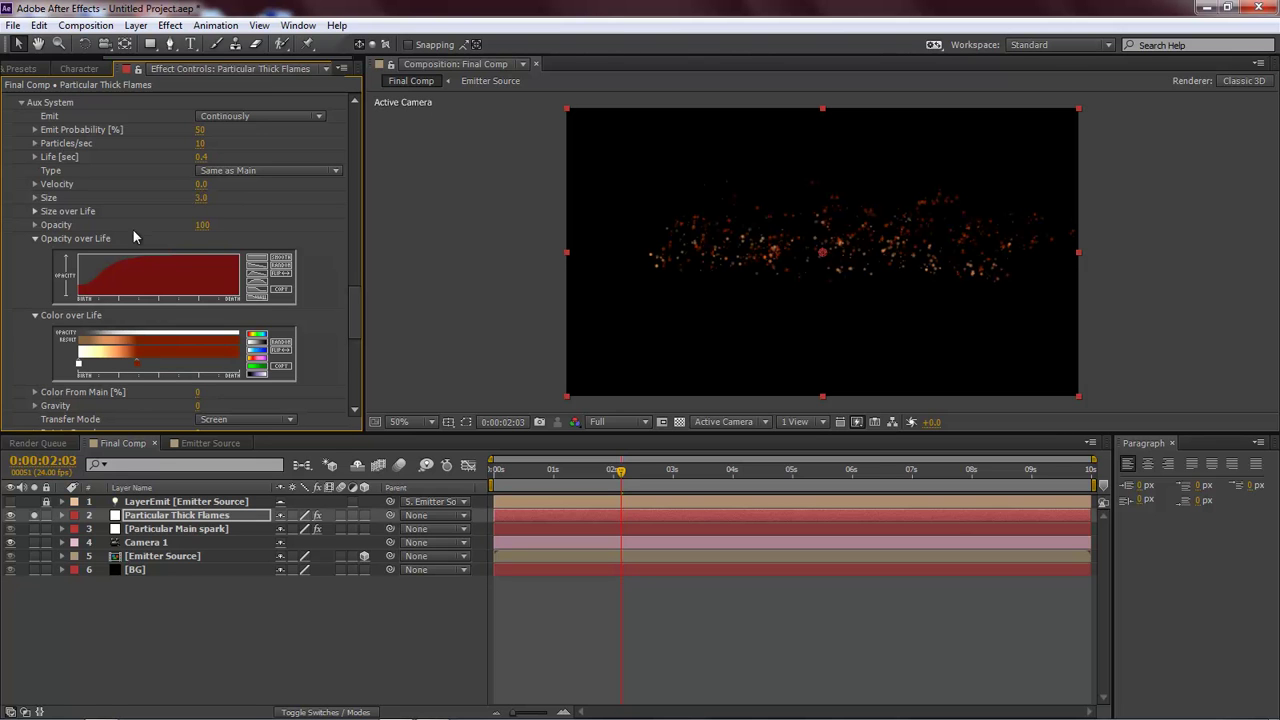
- Set the Thick Flames Aux Feather to 100 and its Physics Wind Affect to 60%
scroll(284, 213, down, 3)
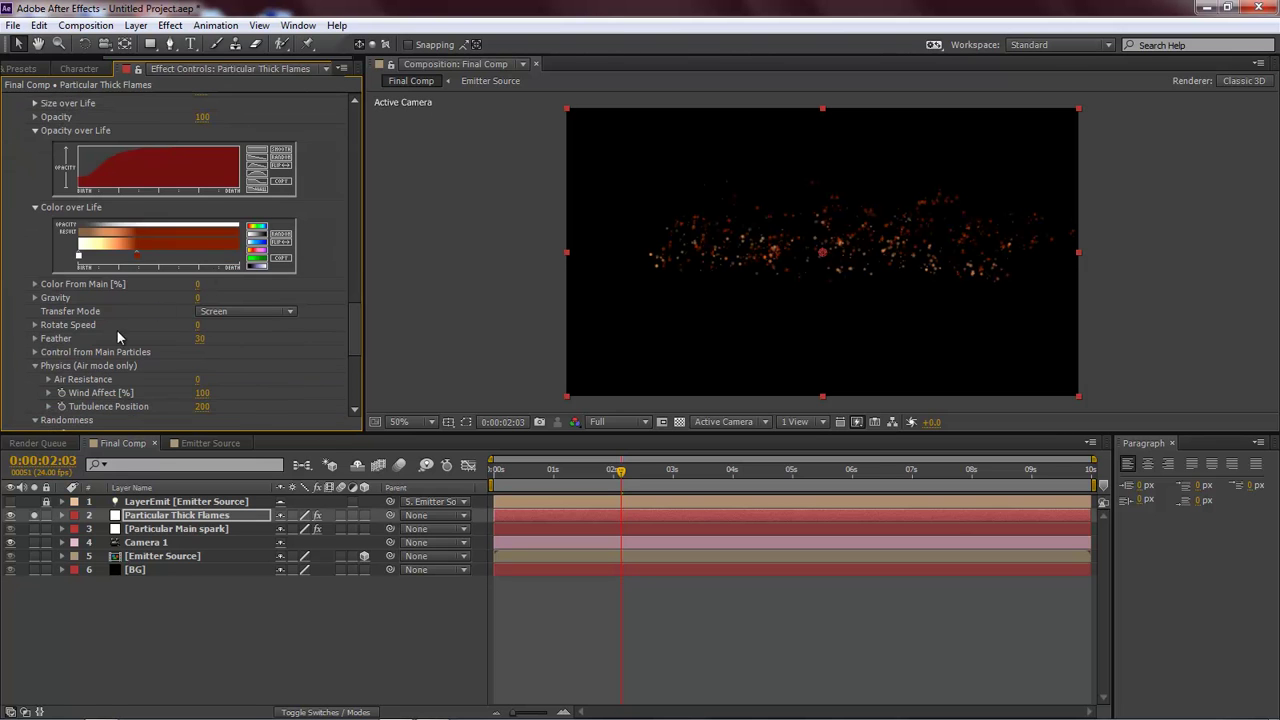
click(200, 340)
text(100)
key(Return)
scroll(81, 350, down, 1)
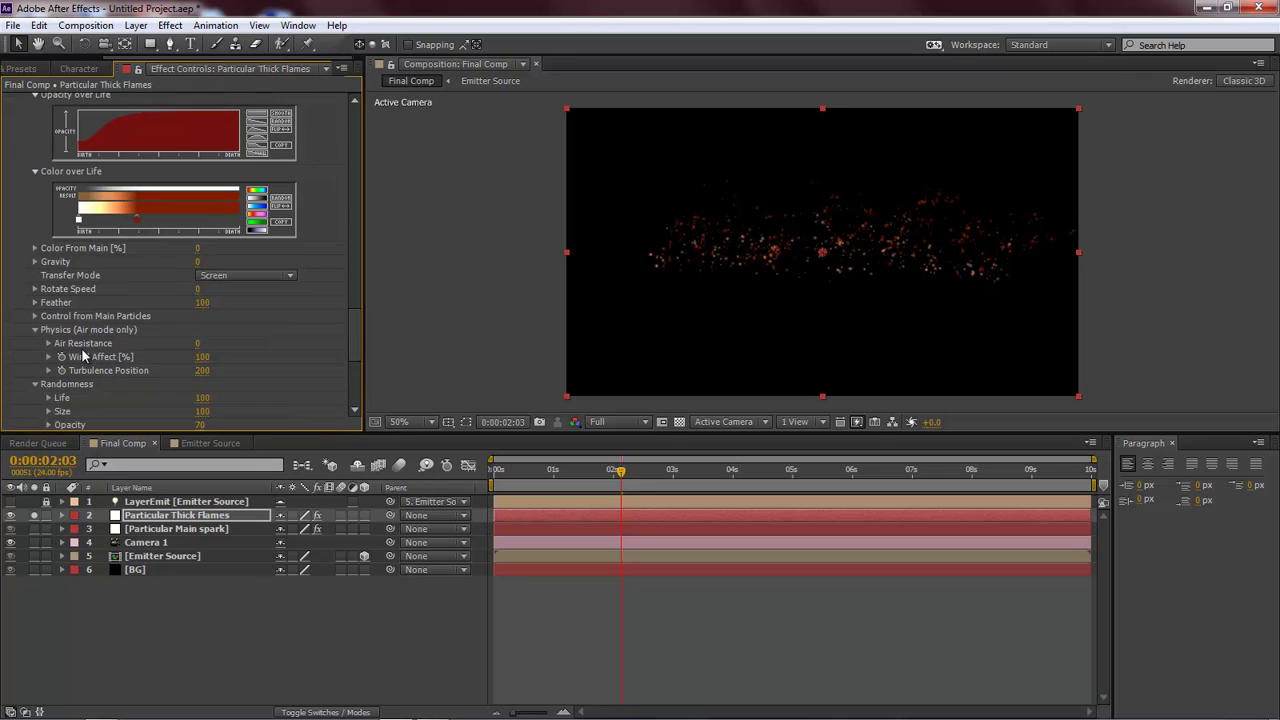
click(203, 360)
text(60)
key(Return)
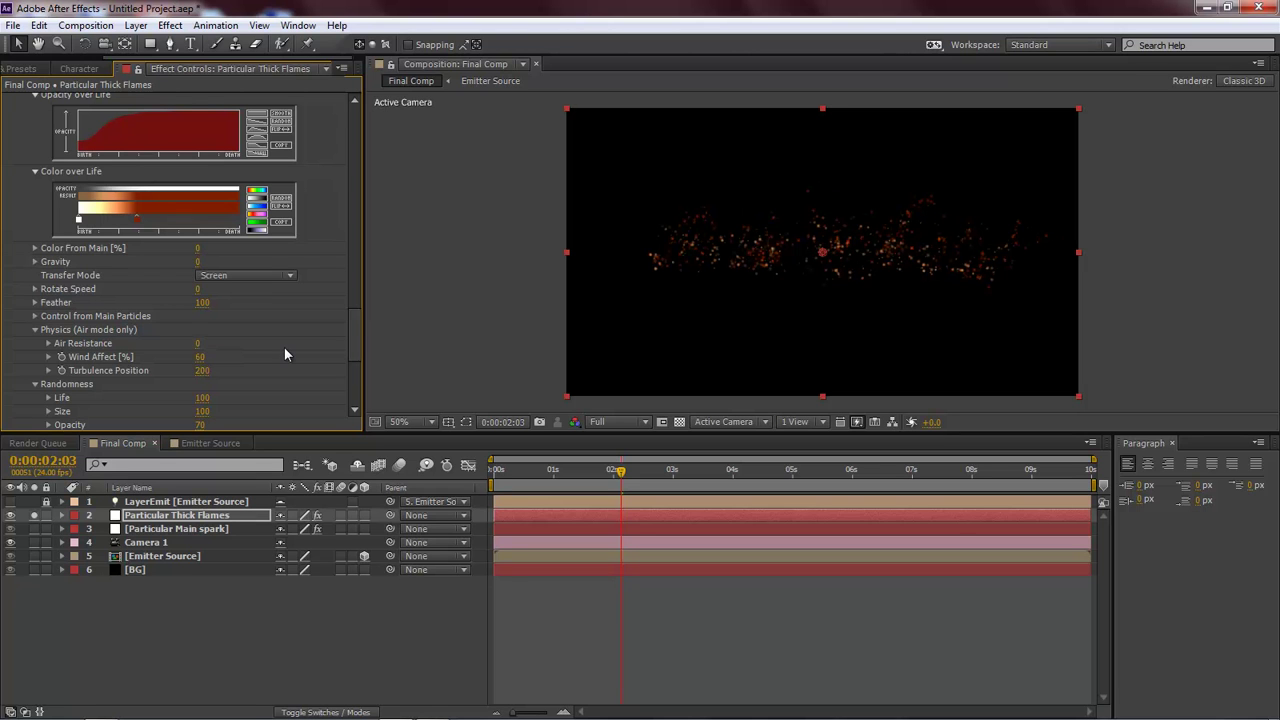
- Configure the Thick Flames motion blur with Shutter Angle 1080, Type Subframe Sample and Levels 24
scroll(300, 356, down, 3)
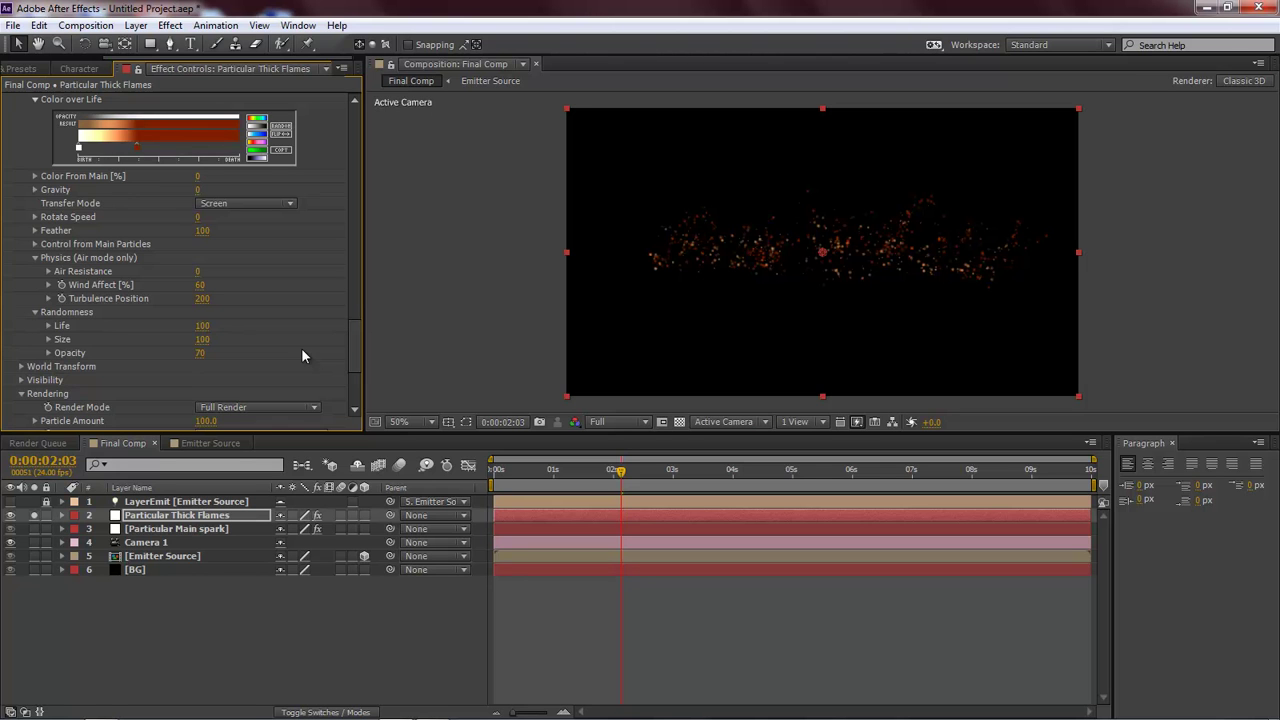
scroll(303, 356, down, 7)
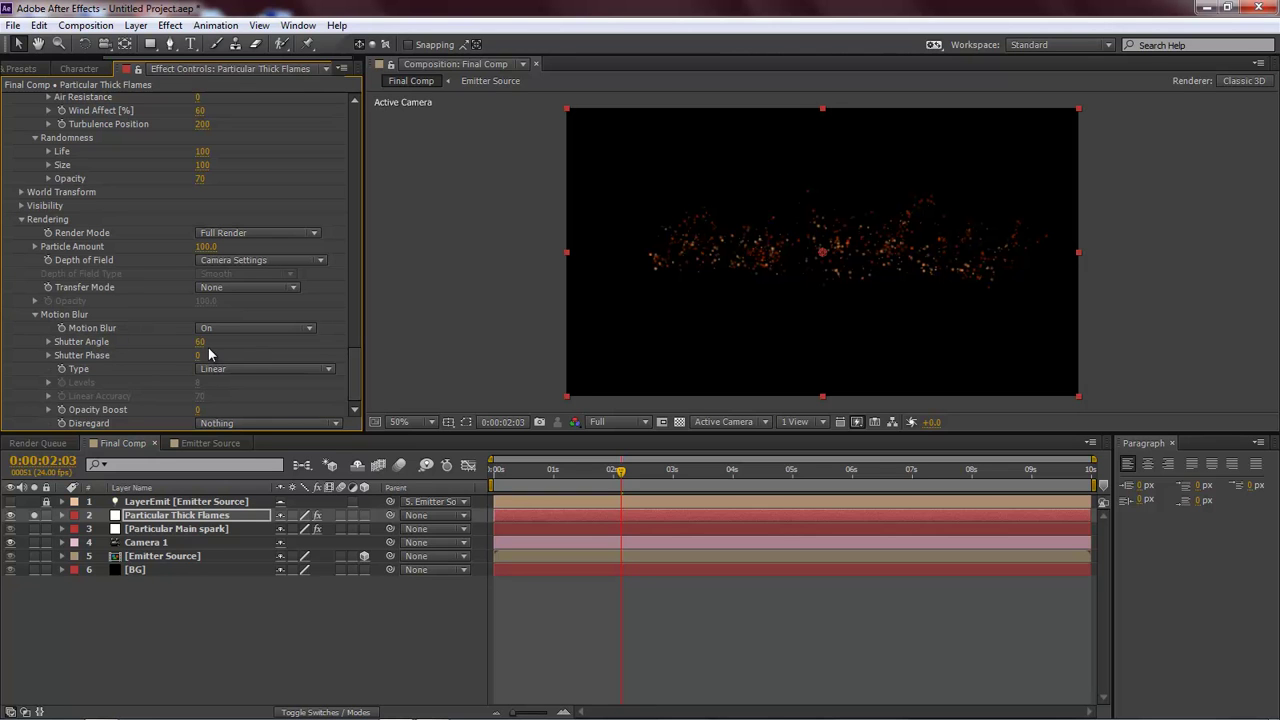
click(203, 342)
text(1080)
key(Return)
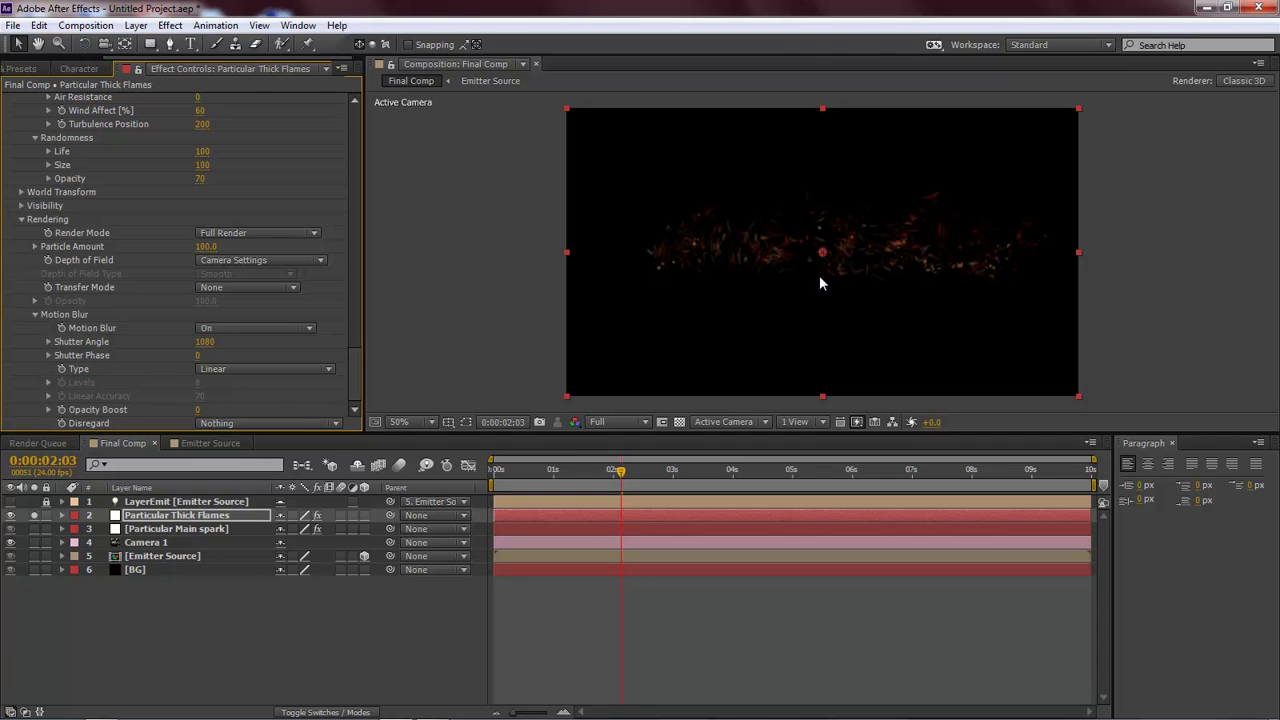
click(257, 371)
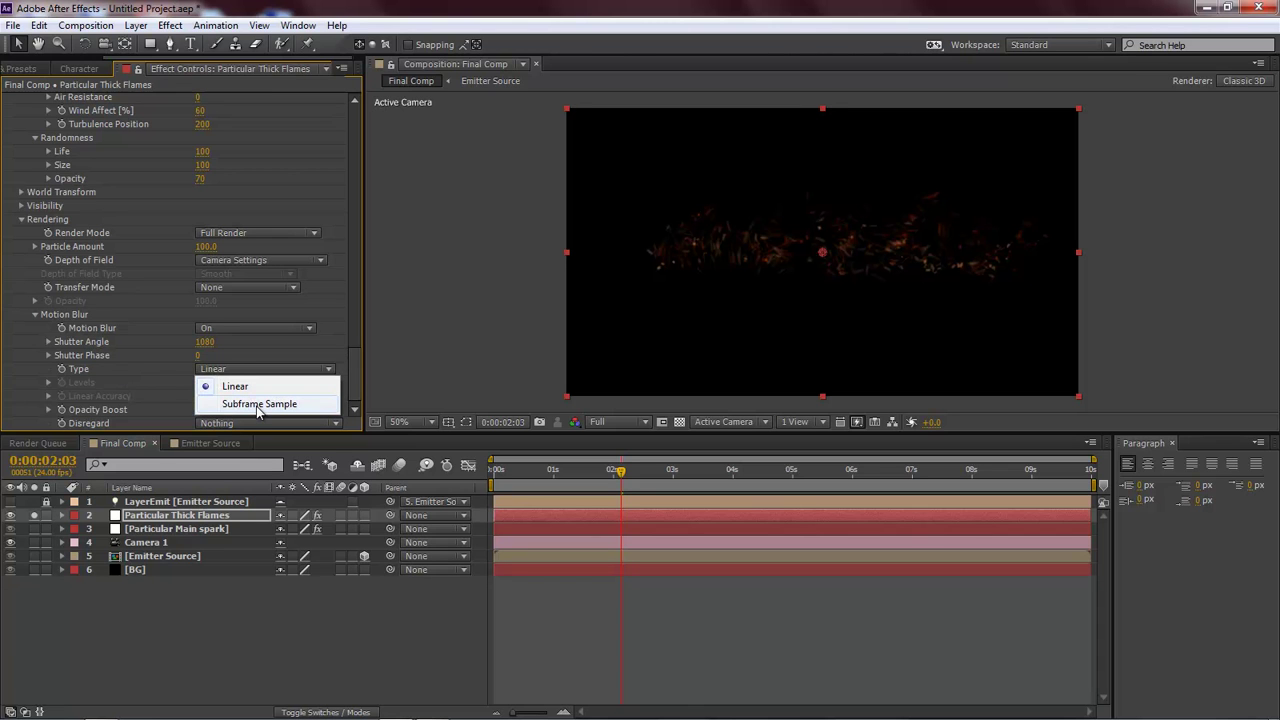
click(257, 407)
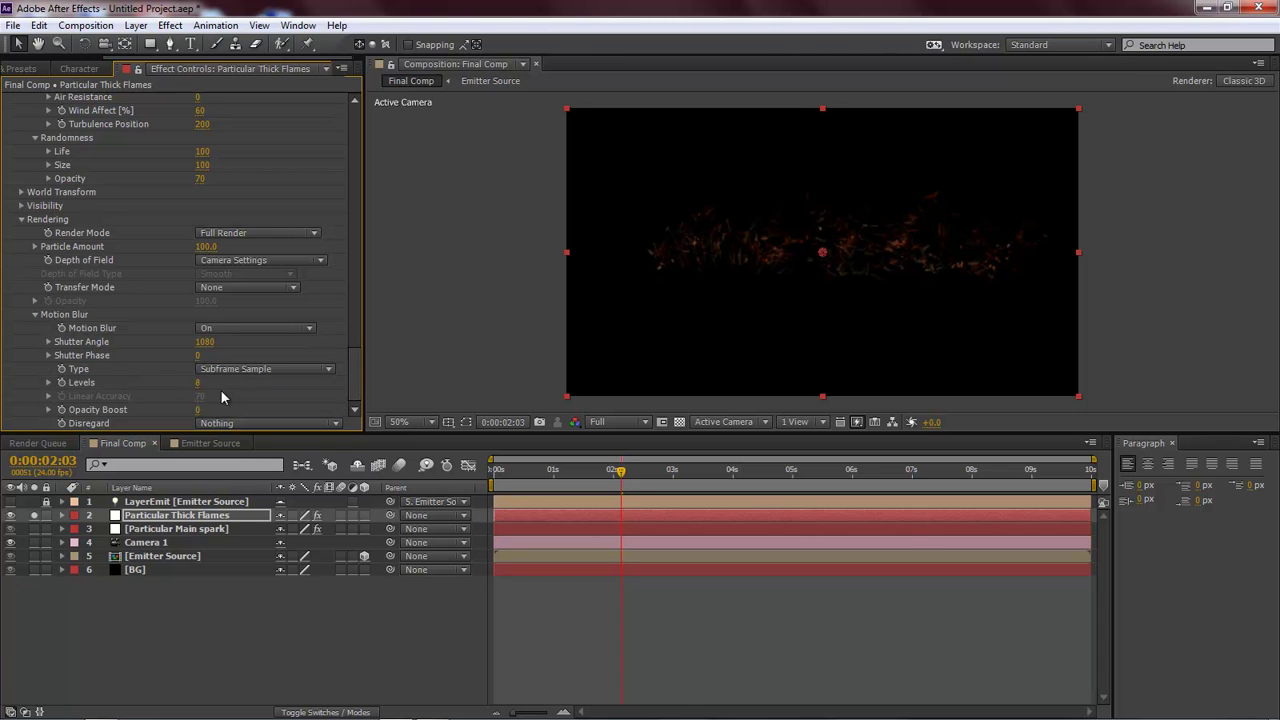
click(198, 382)
text(24)
key(Return)
- Apply CC Vector Blur to the Thick Flames layer with Amount 15 and Ridge Smoothness 0.5
click(170, 25)
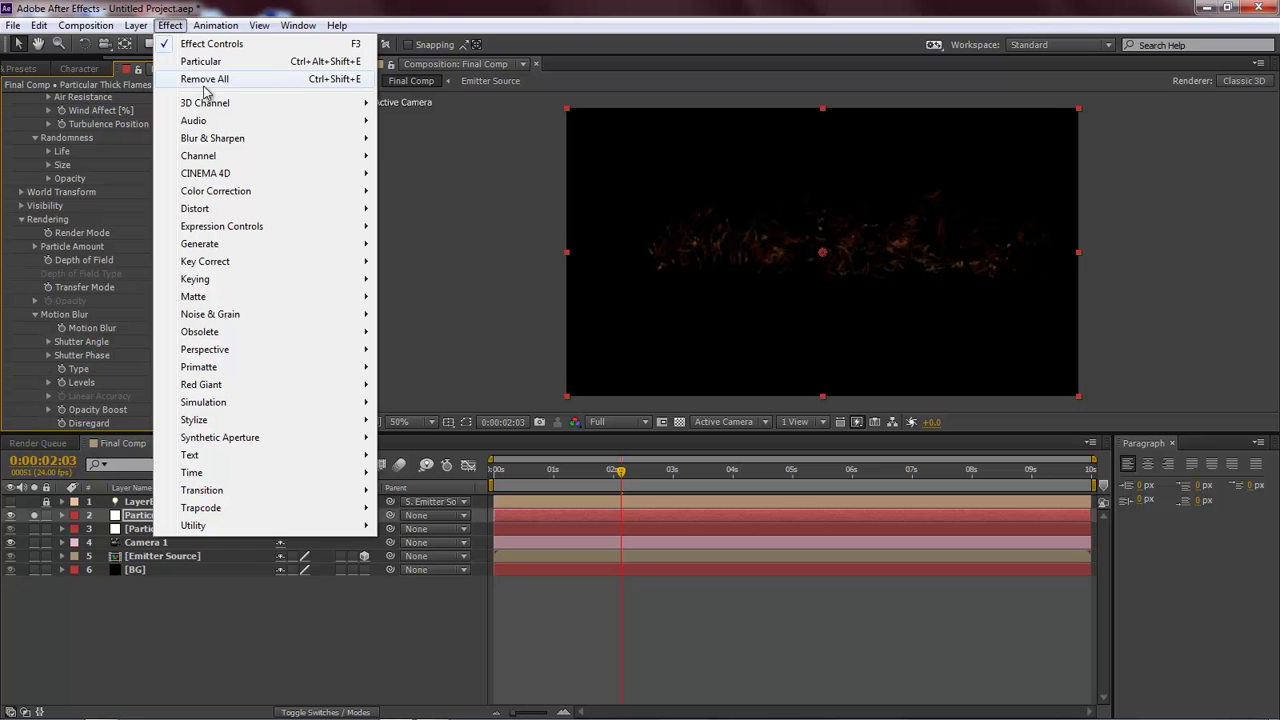
mouse_move(230, 147)
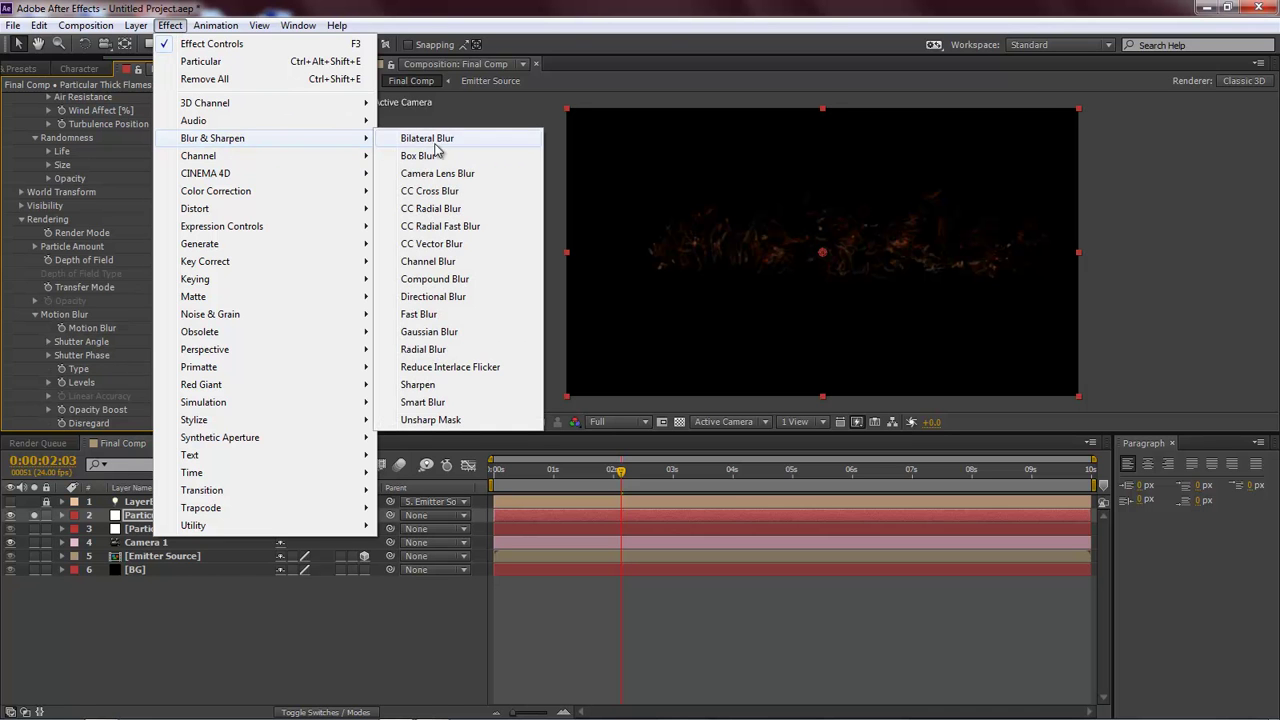
click(458, 243)
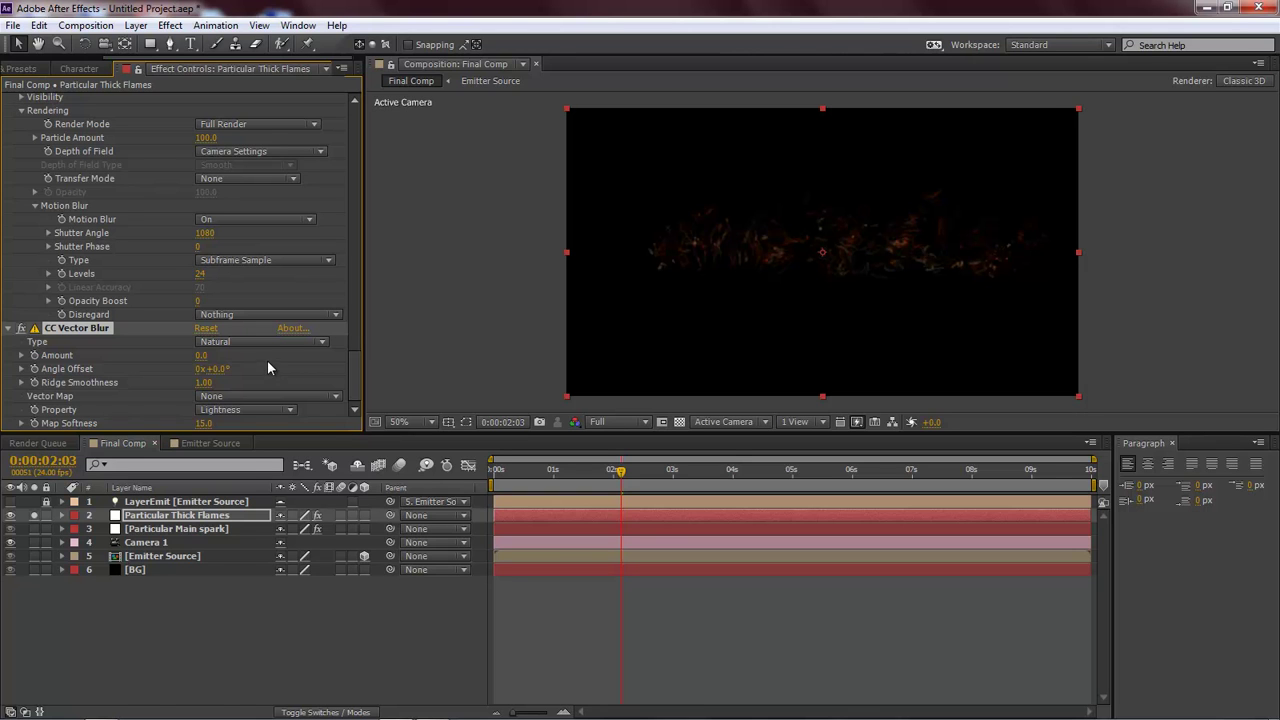
click(201, 357)
text(15)
key(Return)
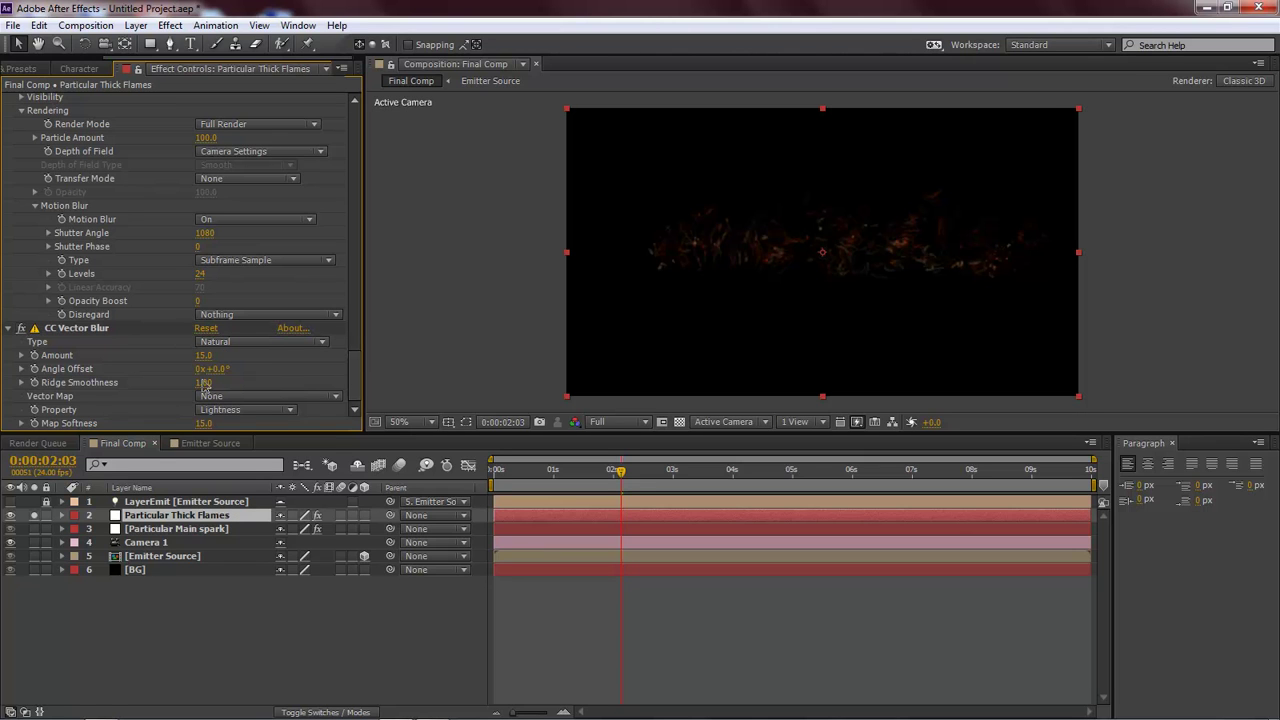
click(203, 383)
text(0.5)
key(Return)
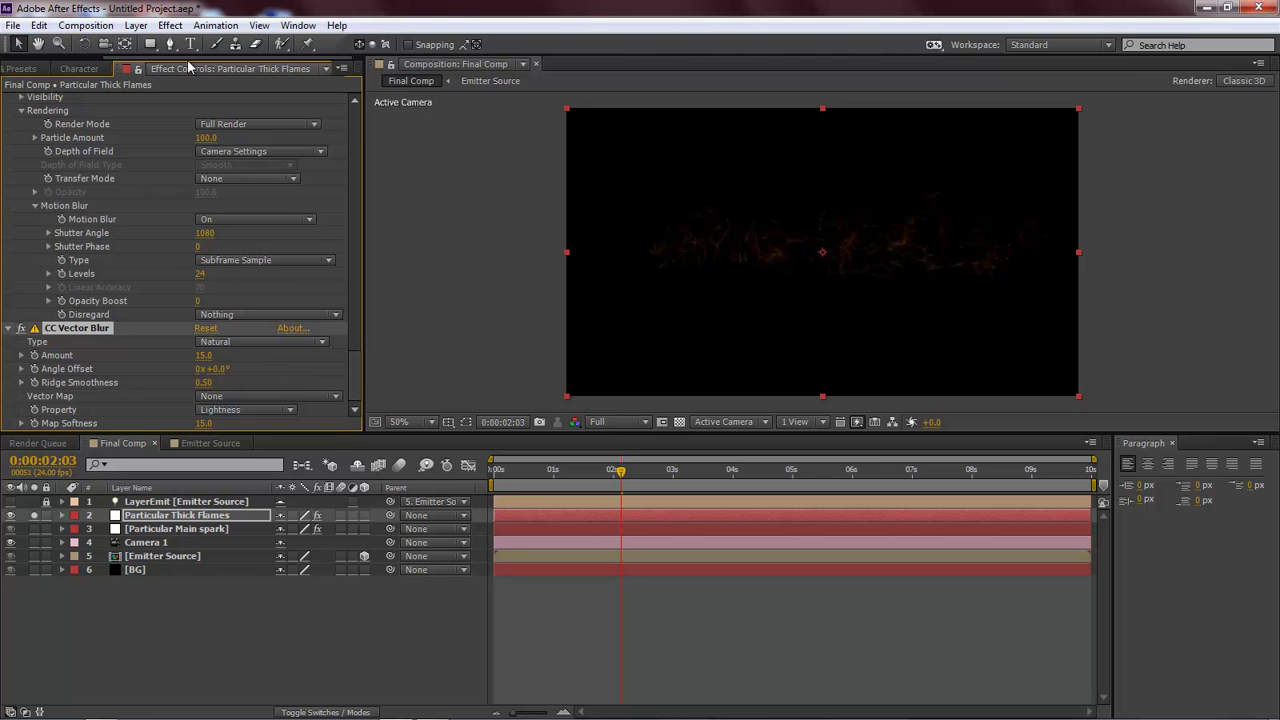
- Add a Fast Blur effect to the Thick Flames layer with Blurriness 4
click(170, 27)
mouse_move(231, 143)
click(432, 316)
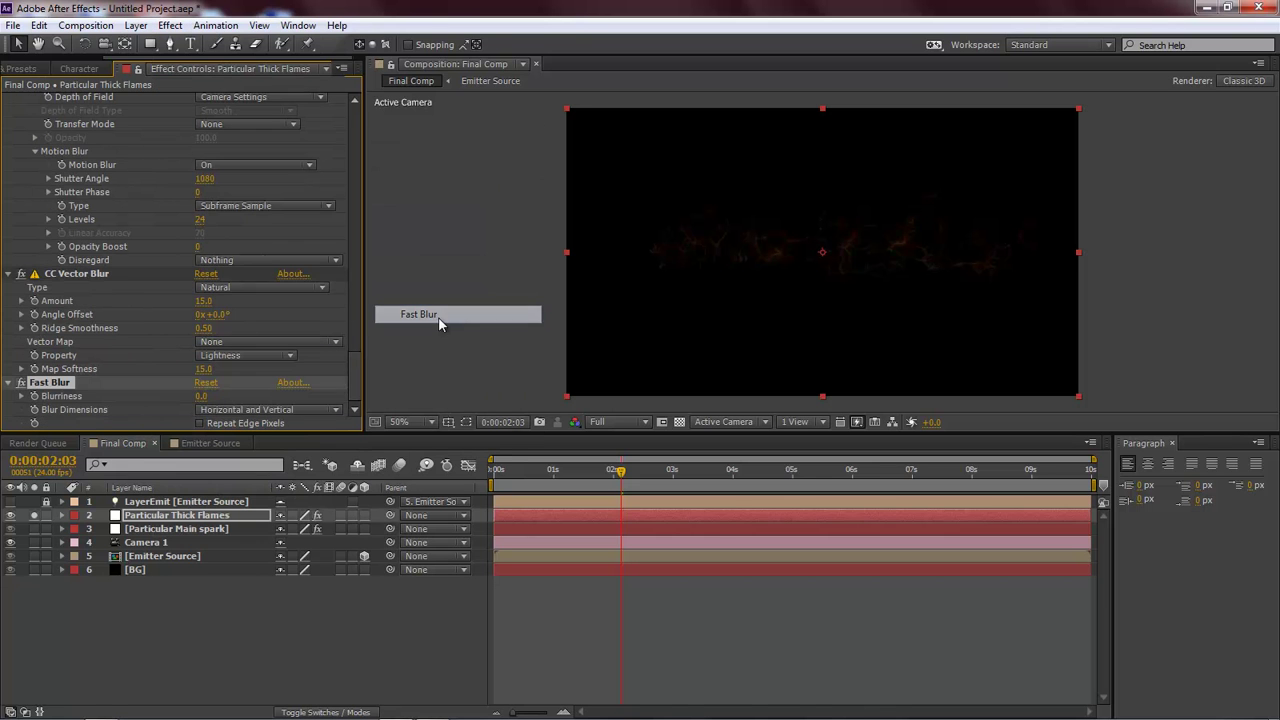
click(201, 396)
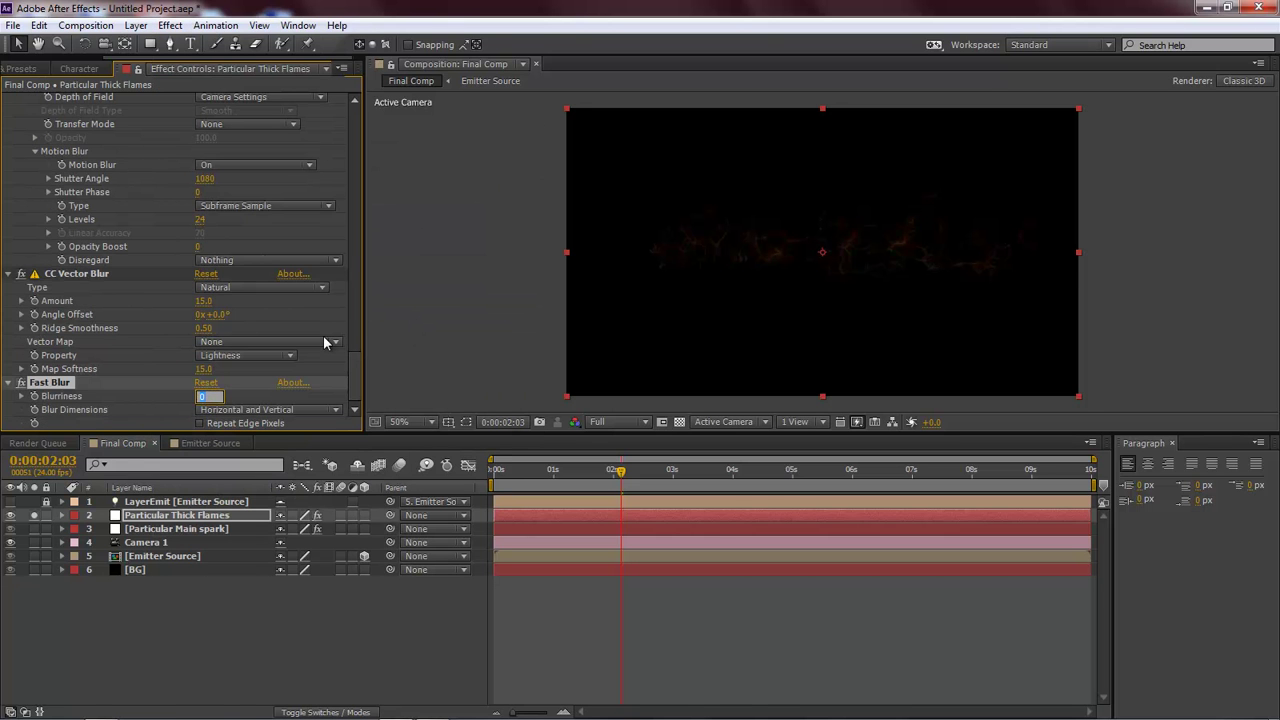
text(4)
key(Return)
- Duplicate the Particular Thick Flames layer and rename the copy Particular Sparks
click(195, 516)
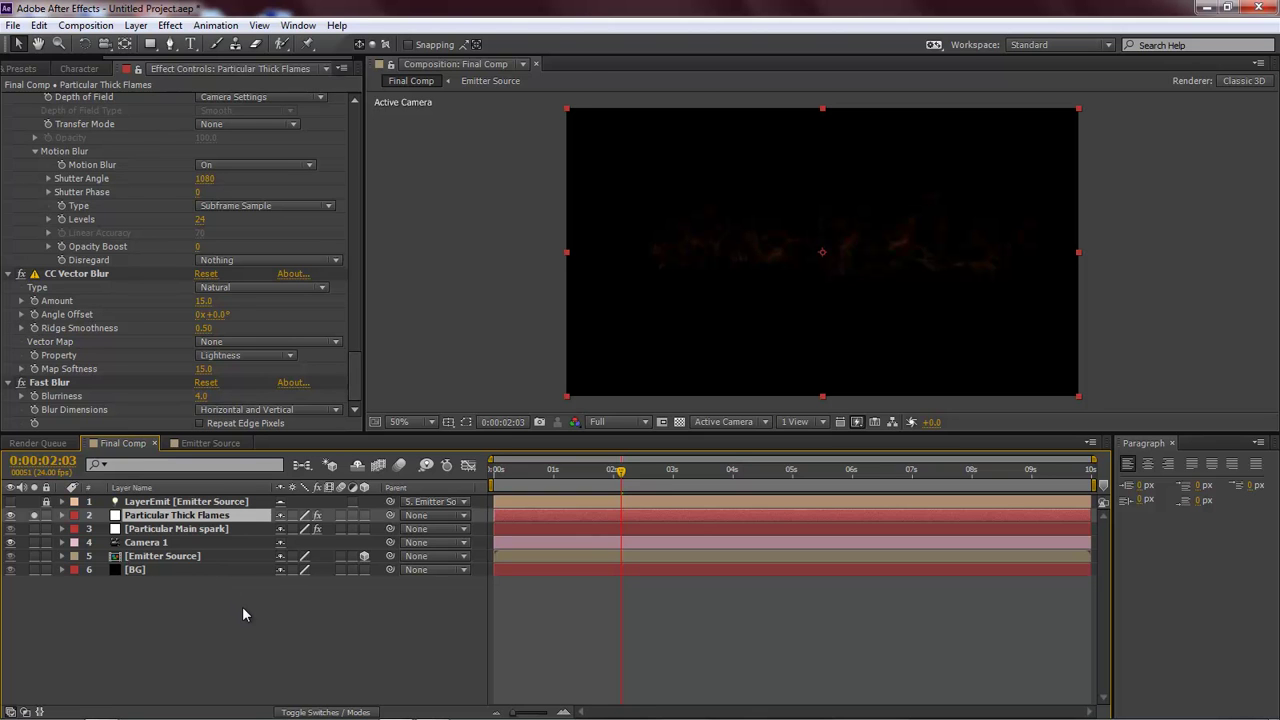
key(ctrl+d)
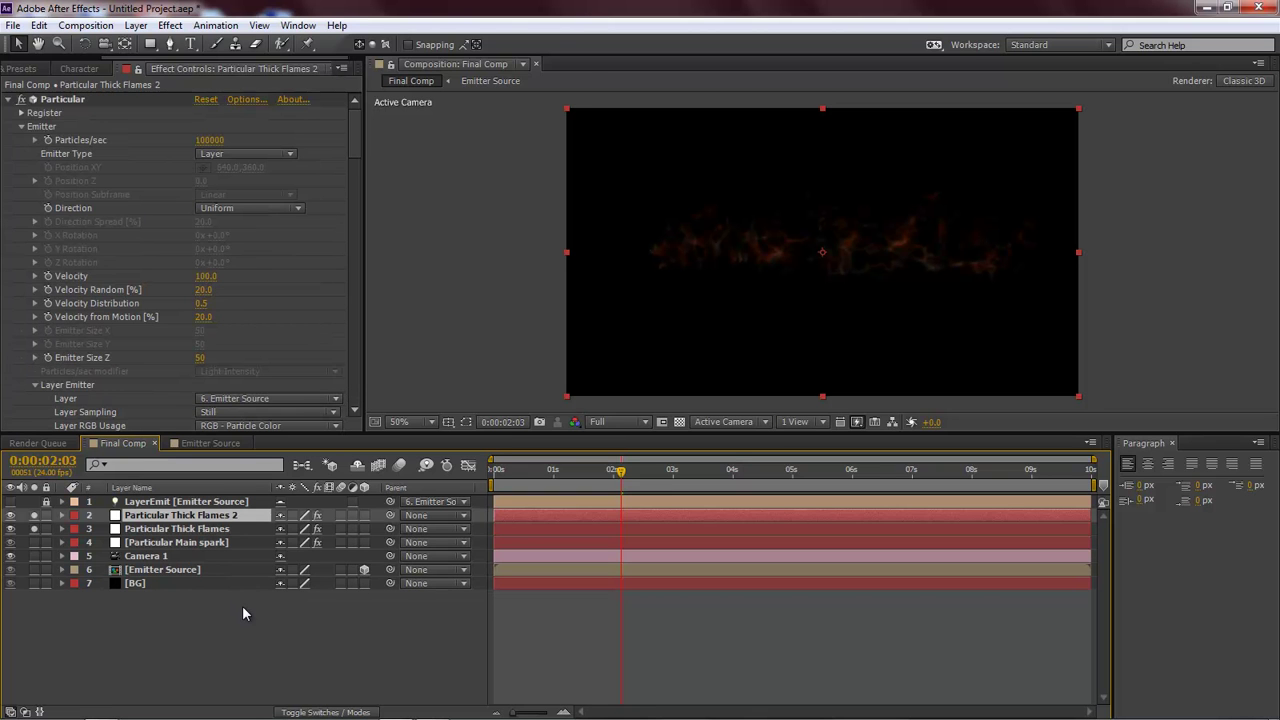
key(Return)
text(Particular Sparks)
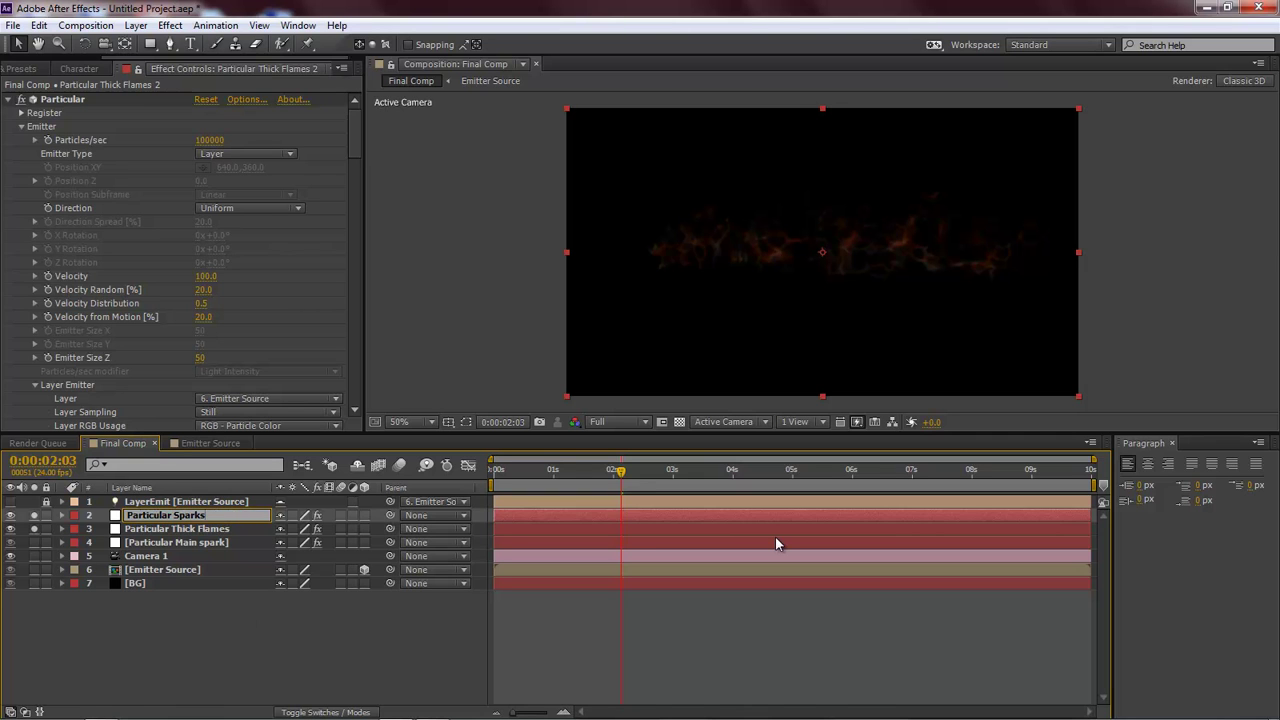
key(Return)
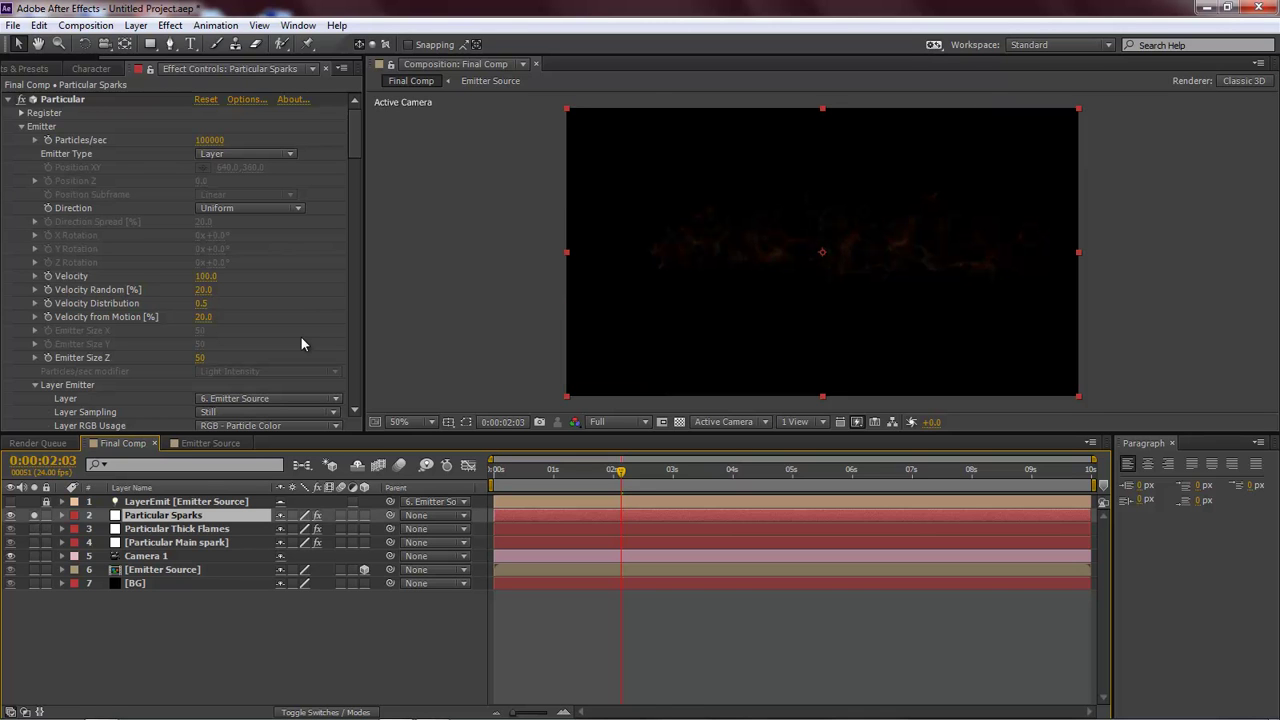
- Remove the Fast Blur and CC Vector Blur effects from the Particular Sparks layer
drag(352, 187, 359, 378)
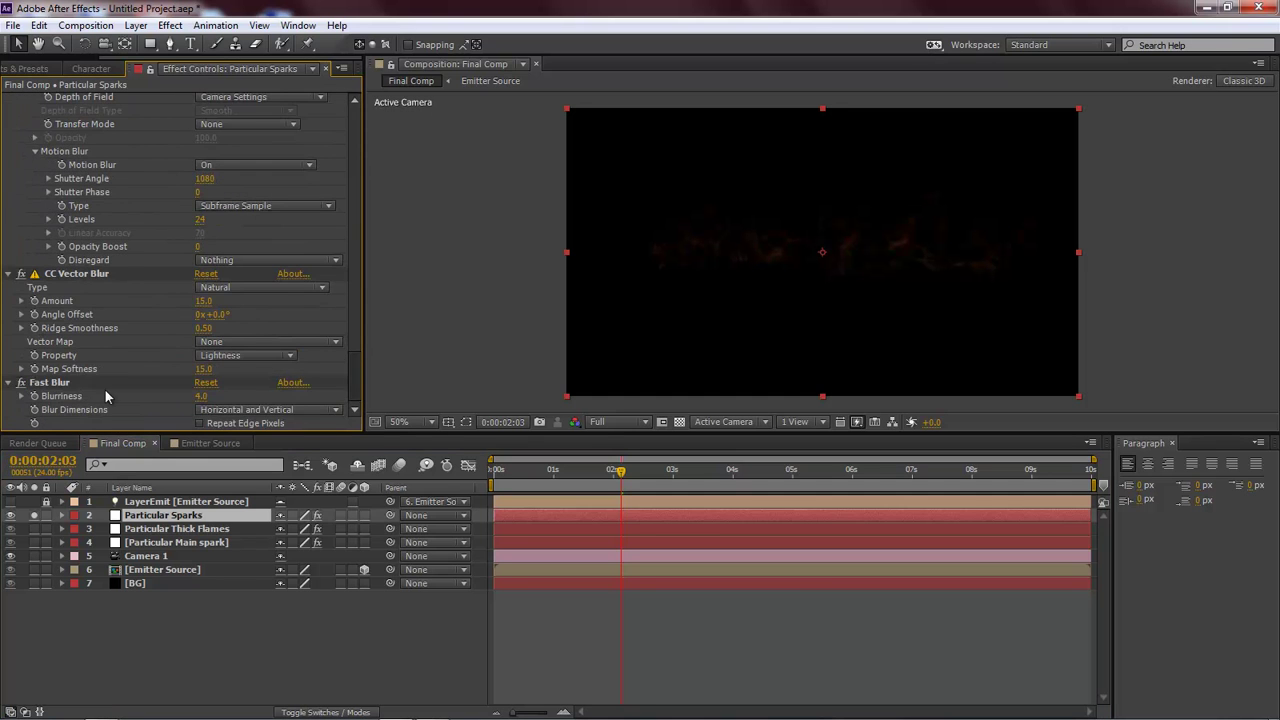
click(61, 383)
key(Delete)
click(65, 333)
key(Delete)
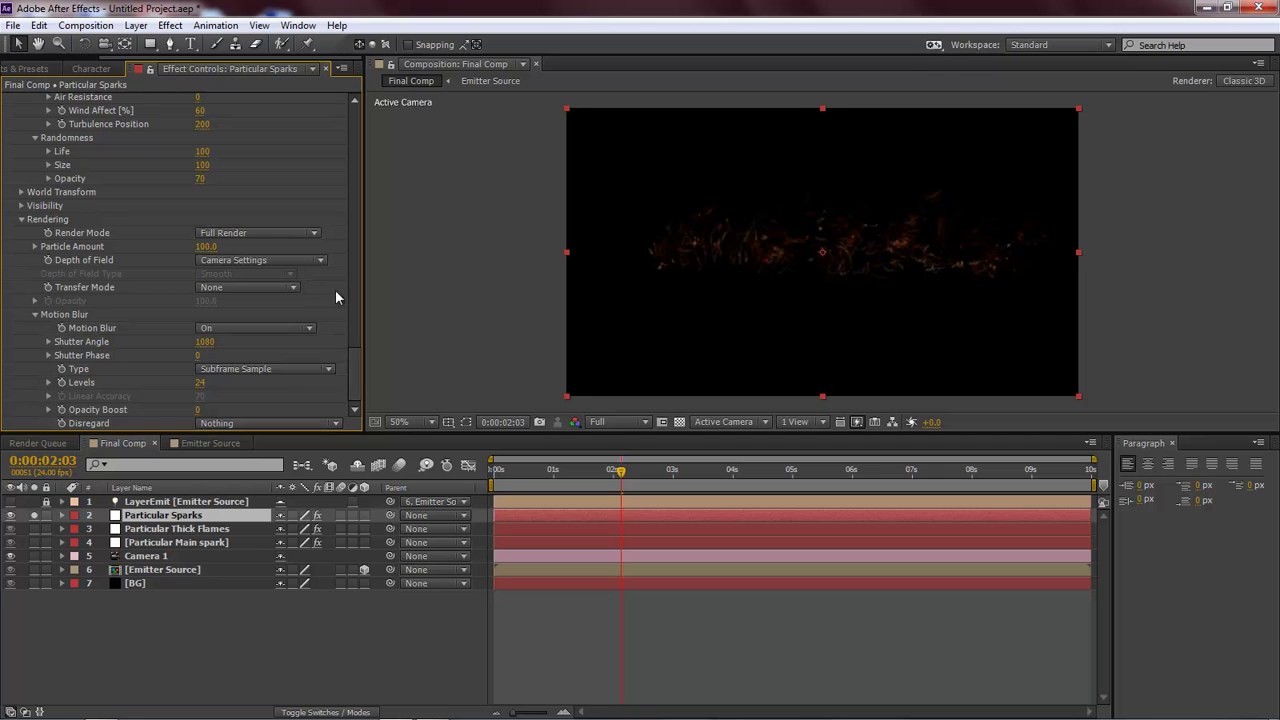
- Change the Particular Sparks motion blur Type to Linear and its Shutter Angle to 30
drag(356, 380, 354, 342)
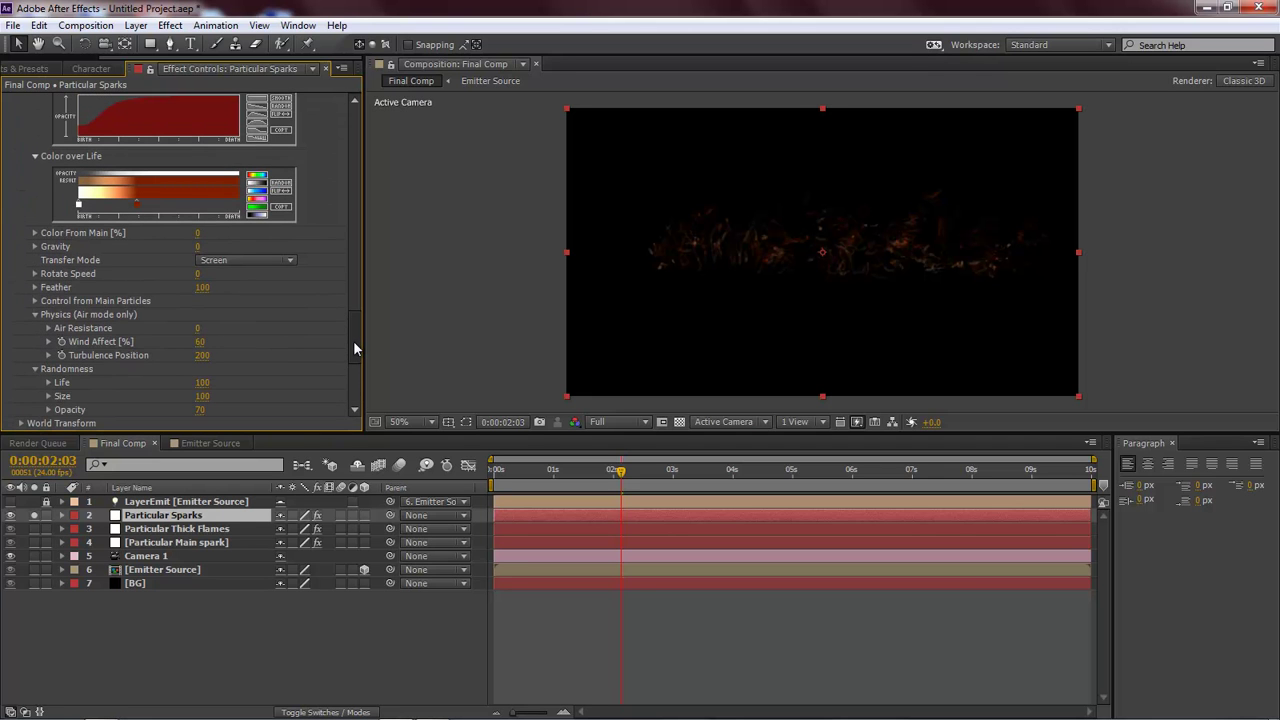
scroll(353, 345, down, 5)
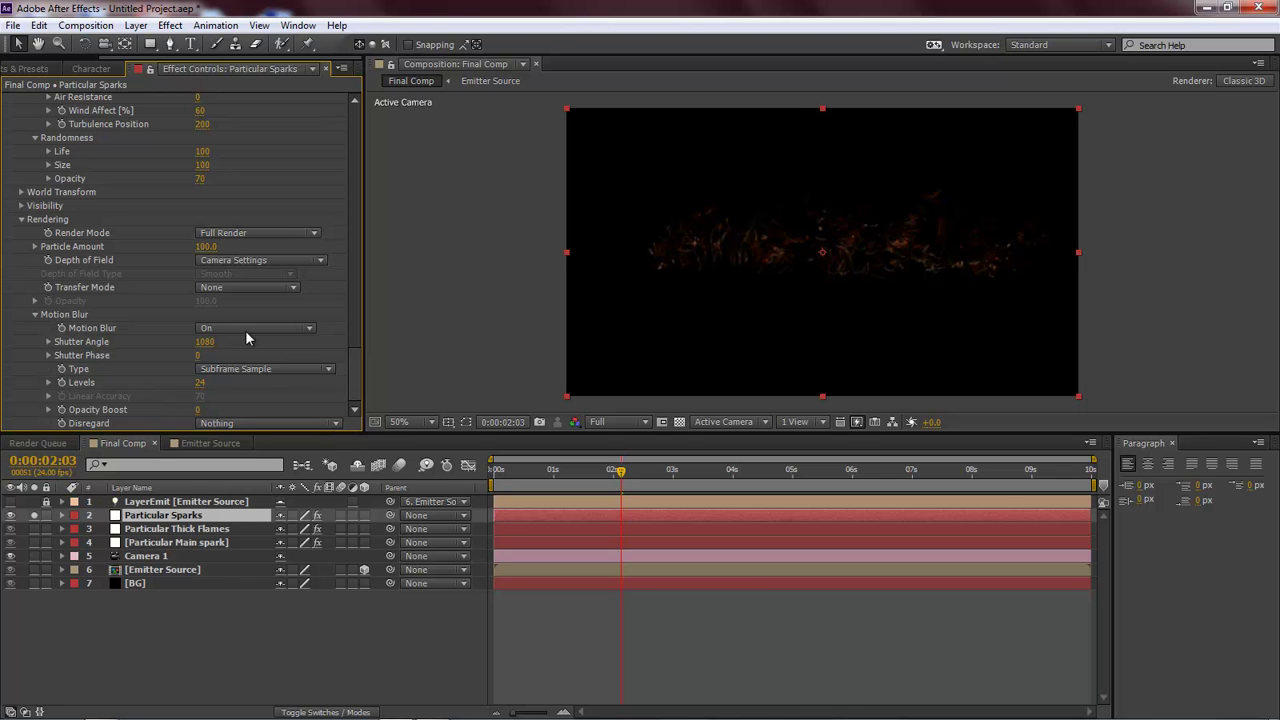
click(252, 369)
click(236, 384)
click(205, 341)
text(30)
key(Return)
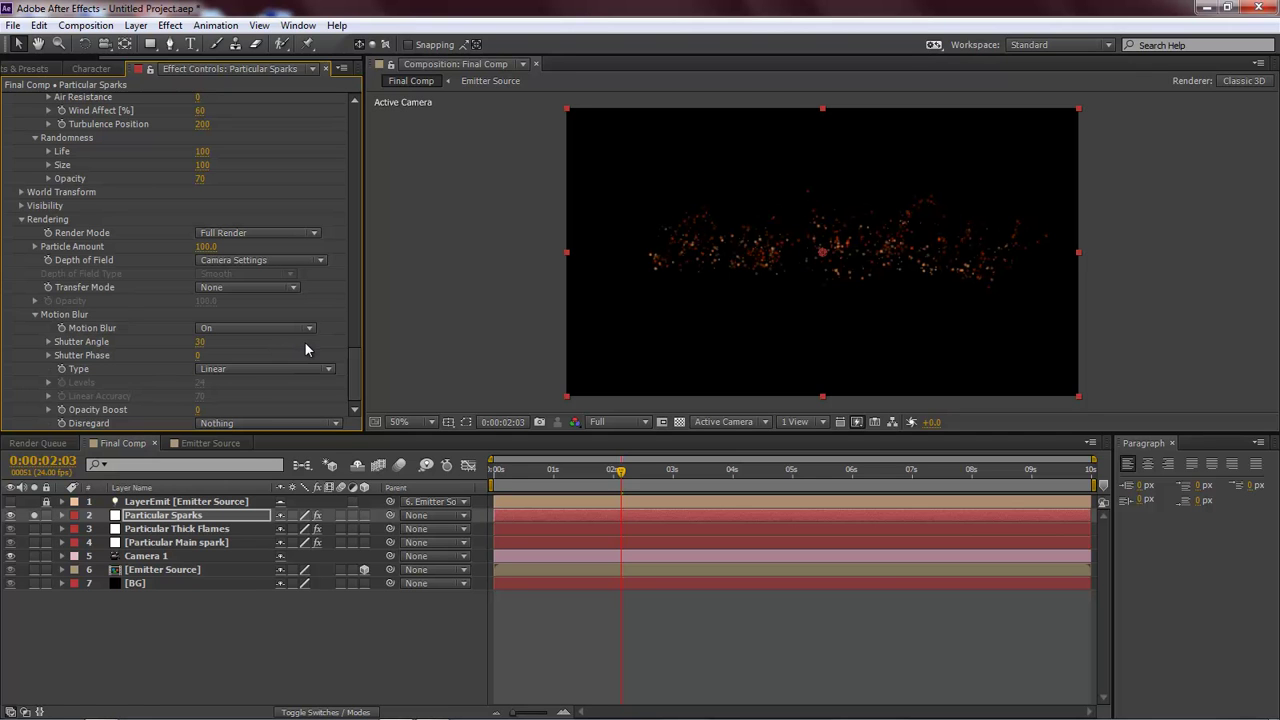
- Set the Particular Sparks Aux Emit Probability to 10%, Particles/sec to 15 and Size to 1.5
drag(358, 358, 351, 320)
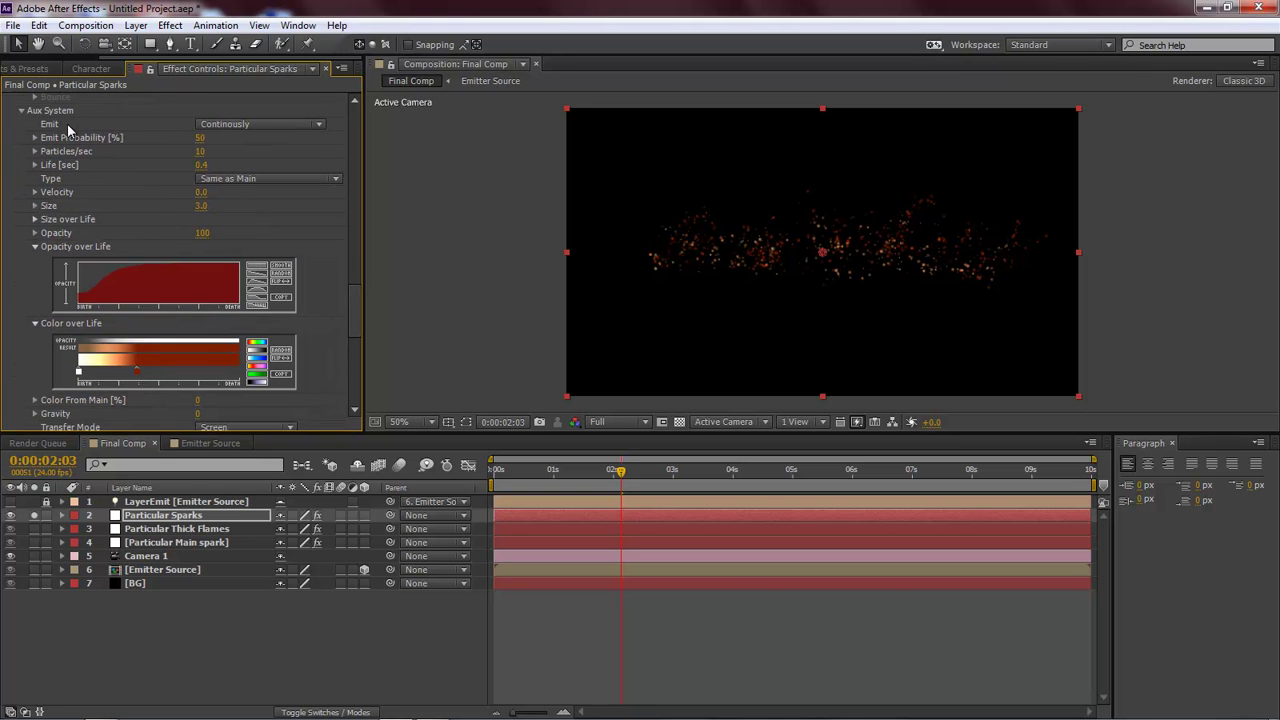
click(200, 138)
text(10)
click(257, 141)
click(202, 193)
text(15)
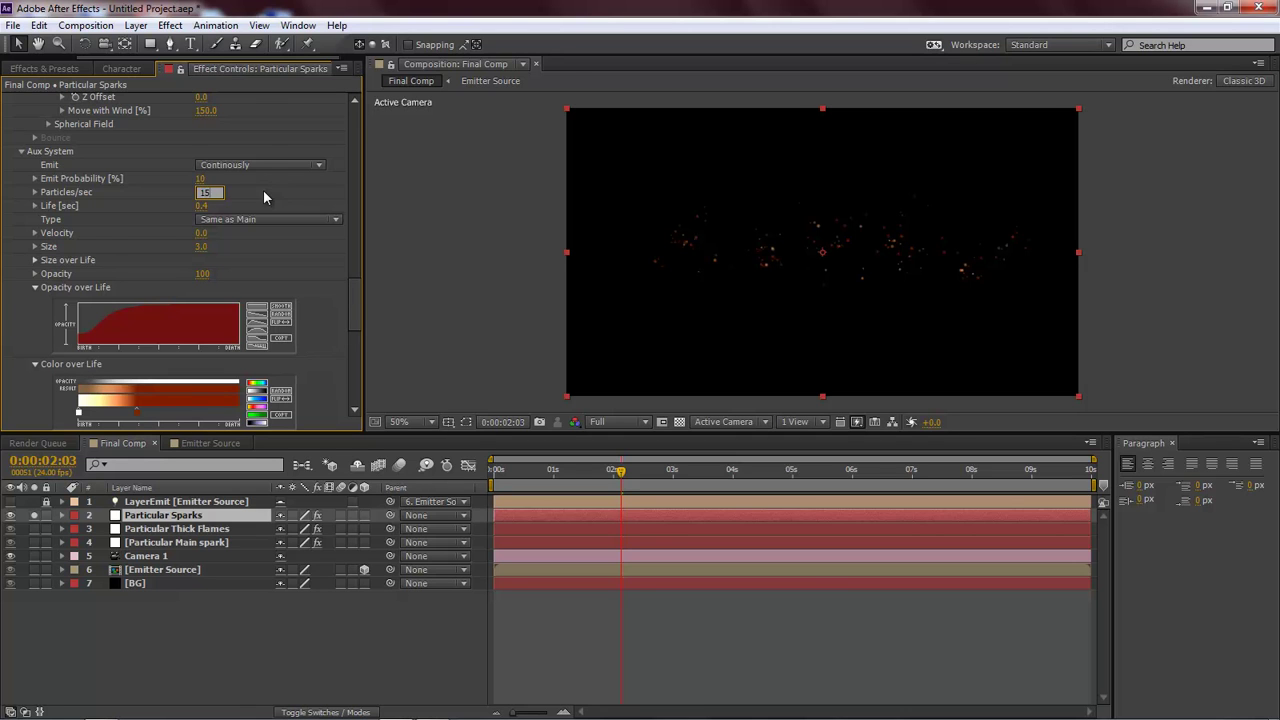
click(264, 196)
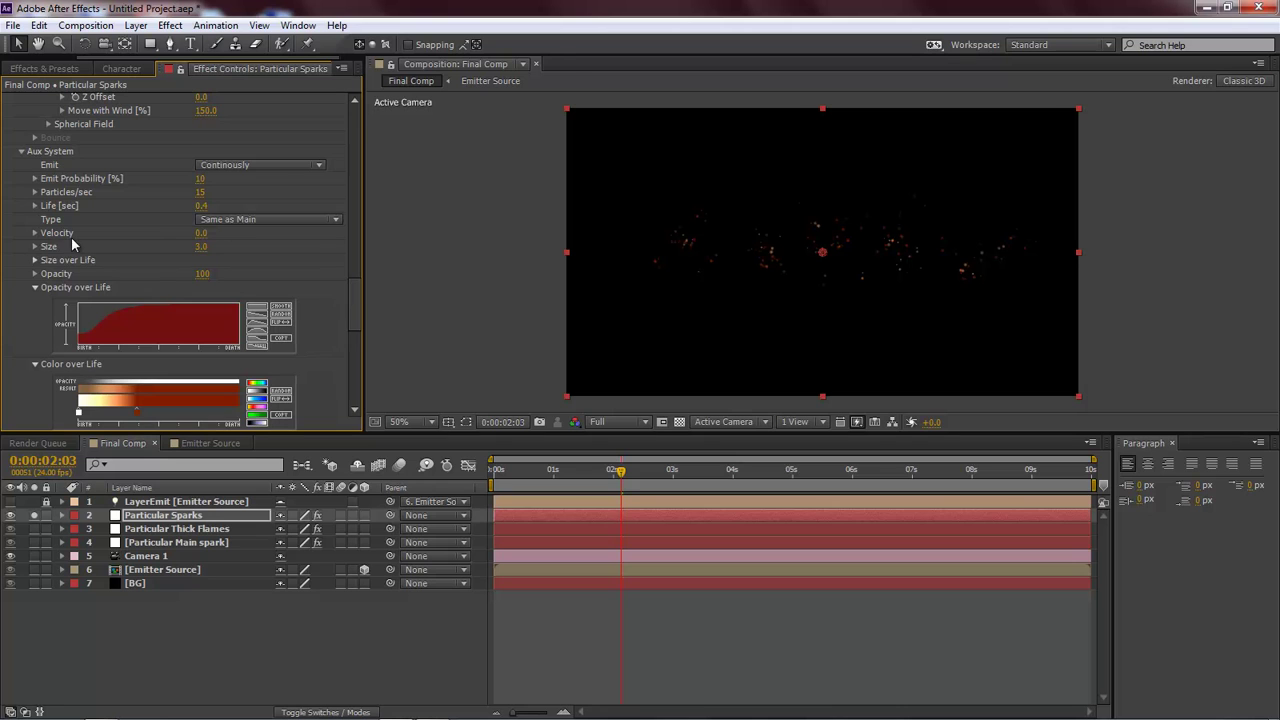
click(201, 246)
text(5)
key(Return)
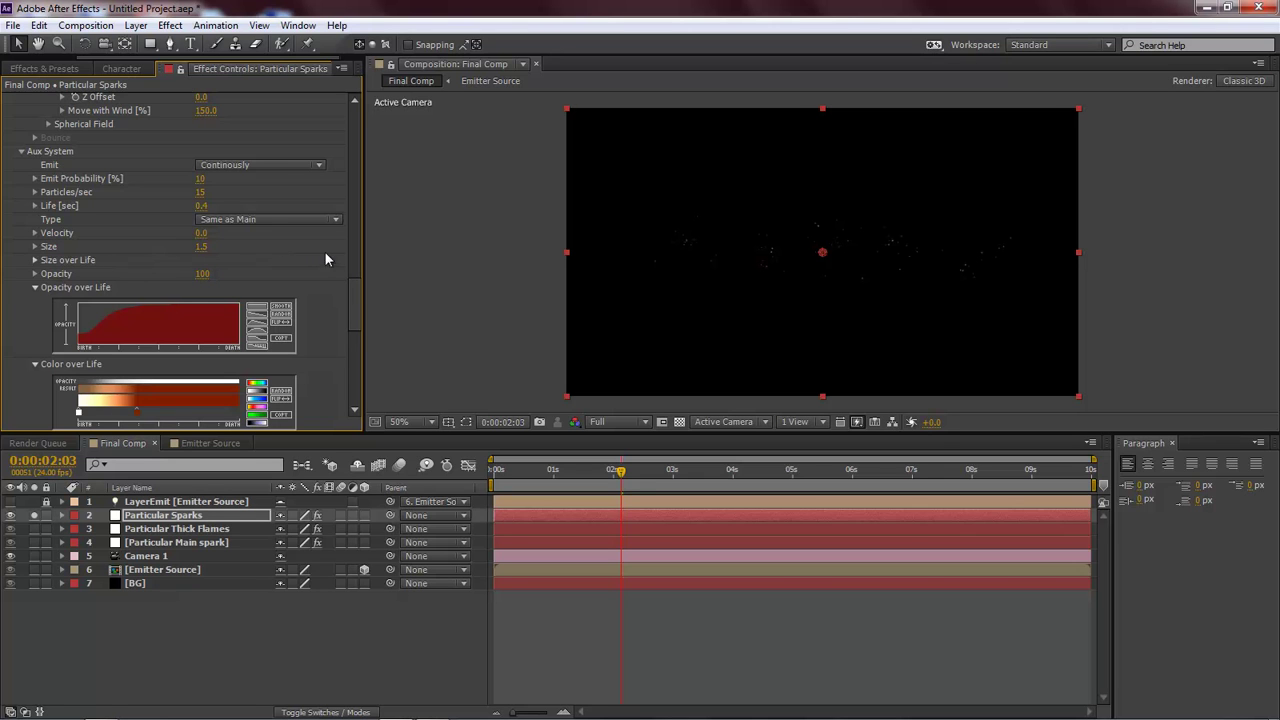
- In the Particular Sparks Aux Physics settings, set Wind Affect to 300% and Turbulence Position to 300
drag(354, 286, 356, 331)
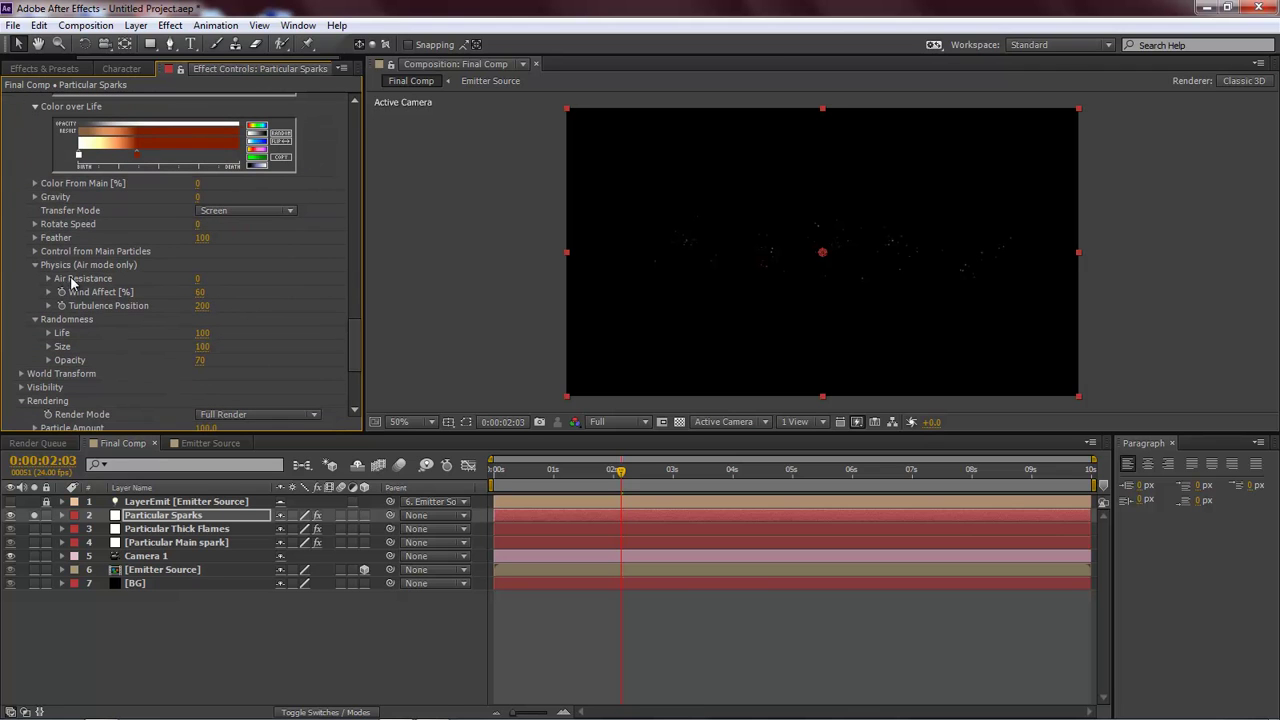
click(202, 296)
text(300)
key(Tab)
text(300)
key(Return)
scroll(357, 314, up, 10)
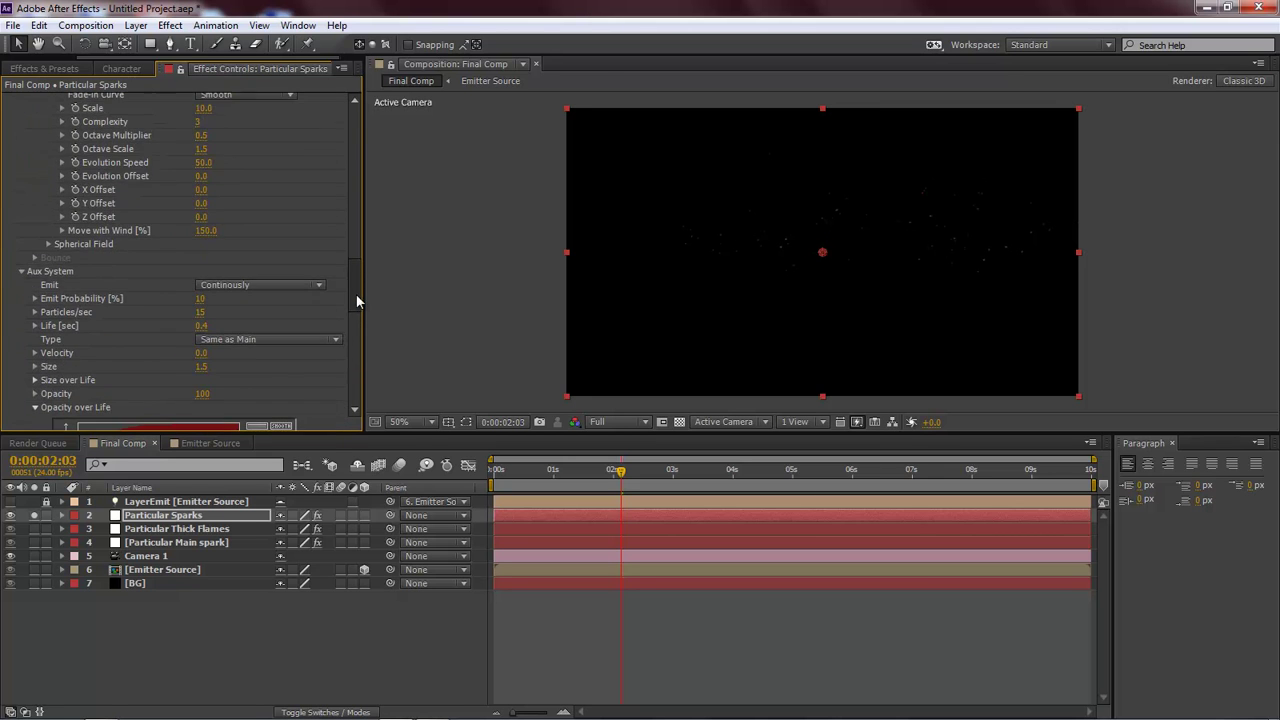
- In the Particular Sparks Turbulence Field settings, set Move with Wind to 180%
scroll(358, 280, up, 3)
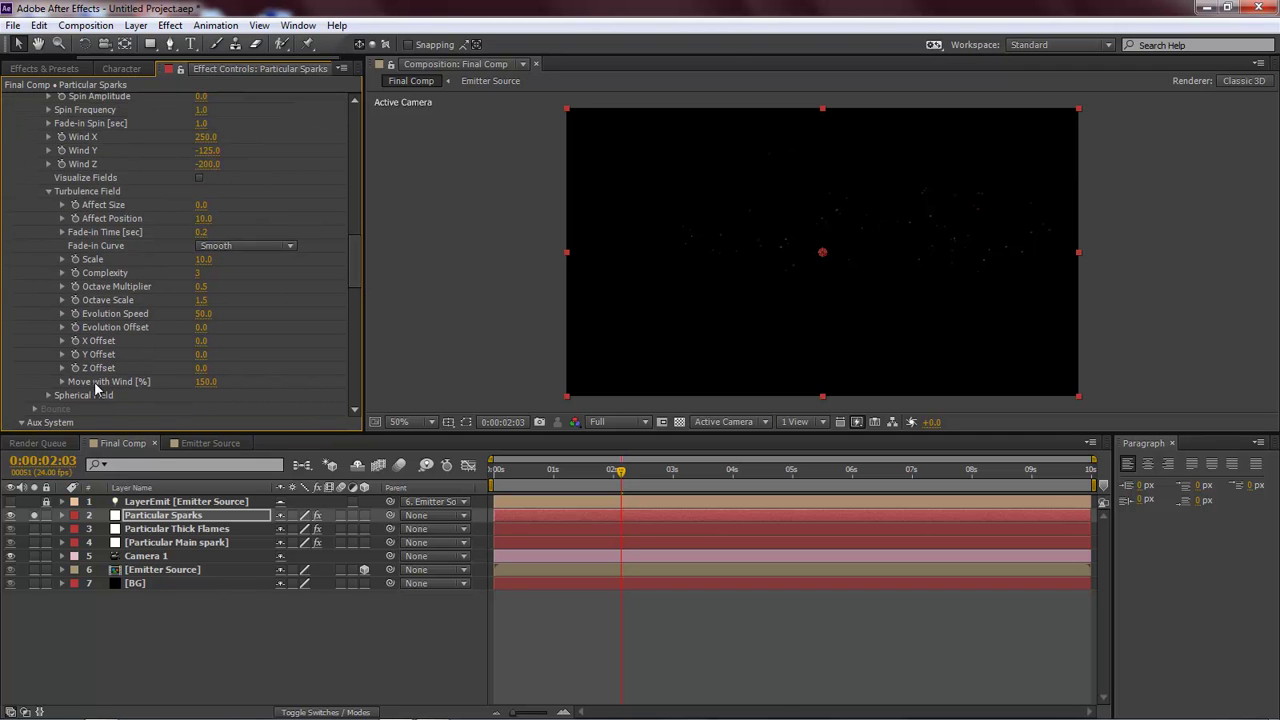
click(207, 385)
text(180)
key(Return)
- Recolor the middle stop of the Particular Sparks Aux Color over Life gradient to R 0.8314, G 0.302, B 0.2607
drag(348, 249, 349, 313)
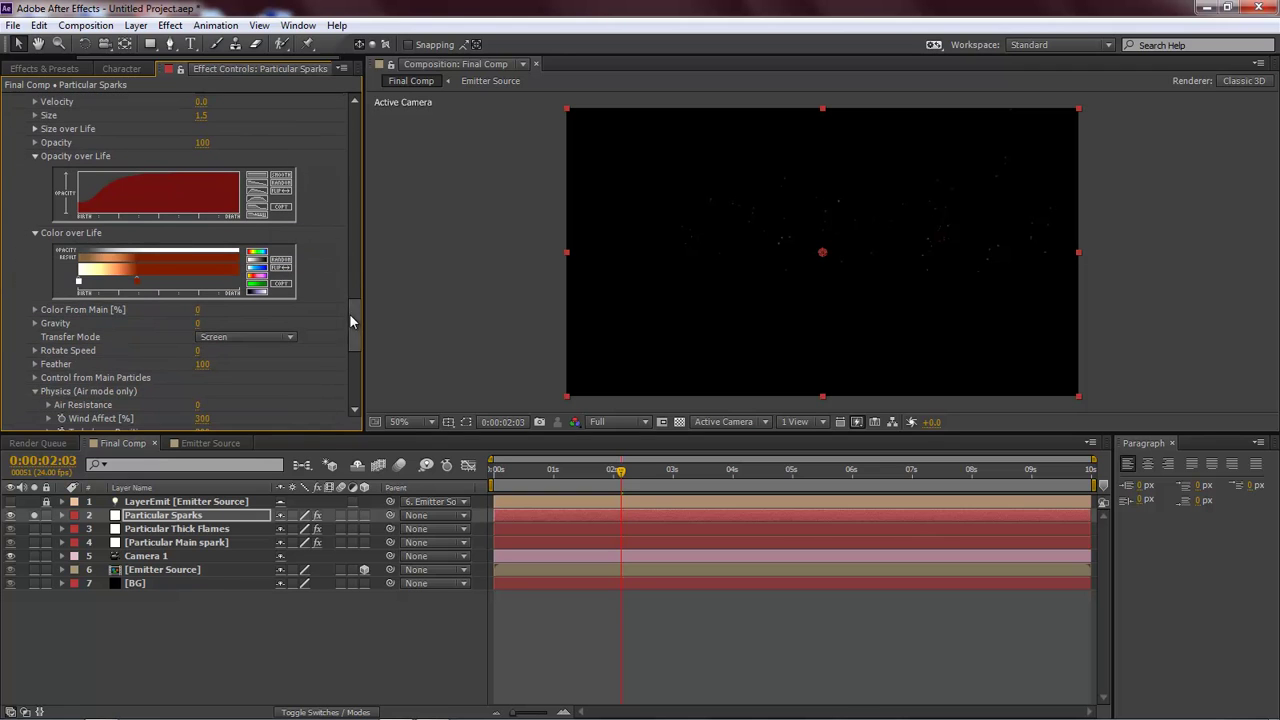
double_click(137, 280)
click(622, 396)
text(1.8314)
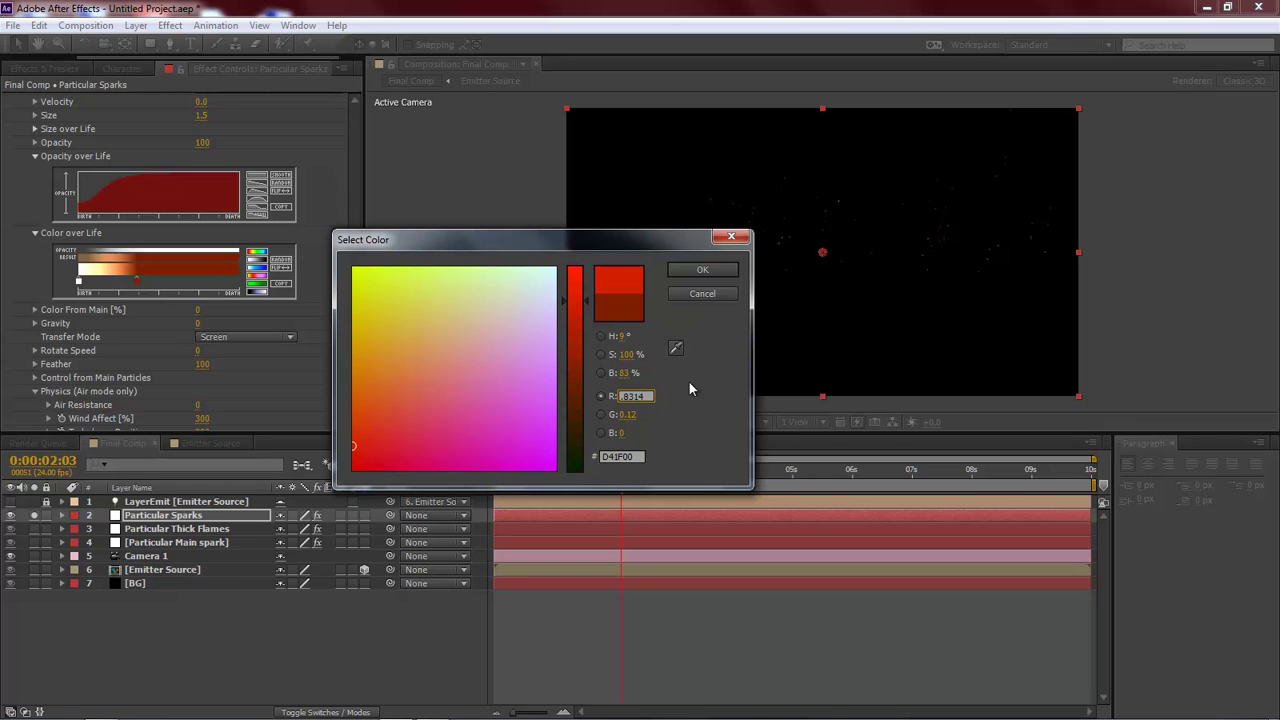
key(Tab)
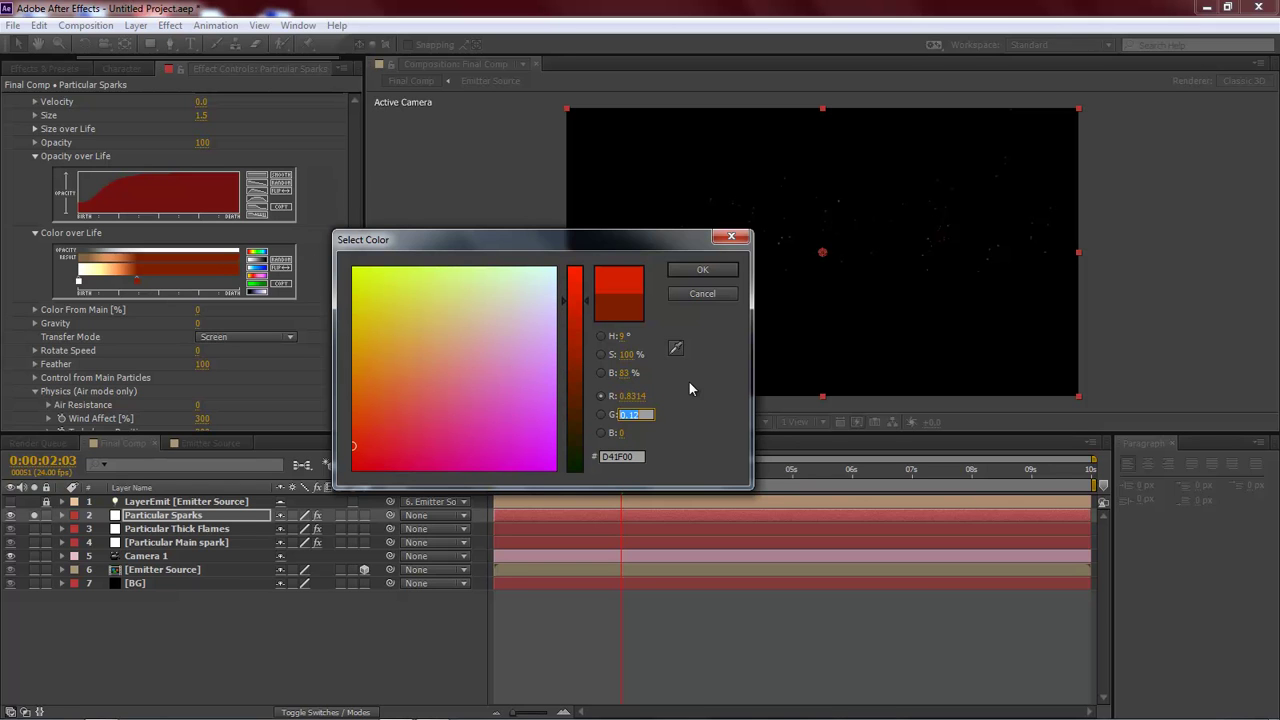
text(.302)
key(Tab)
text(.260)
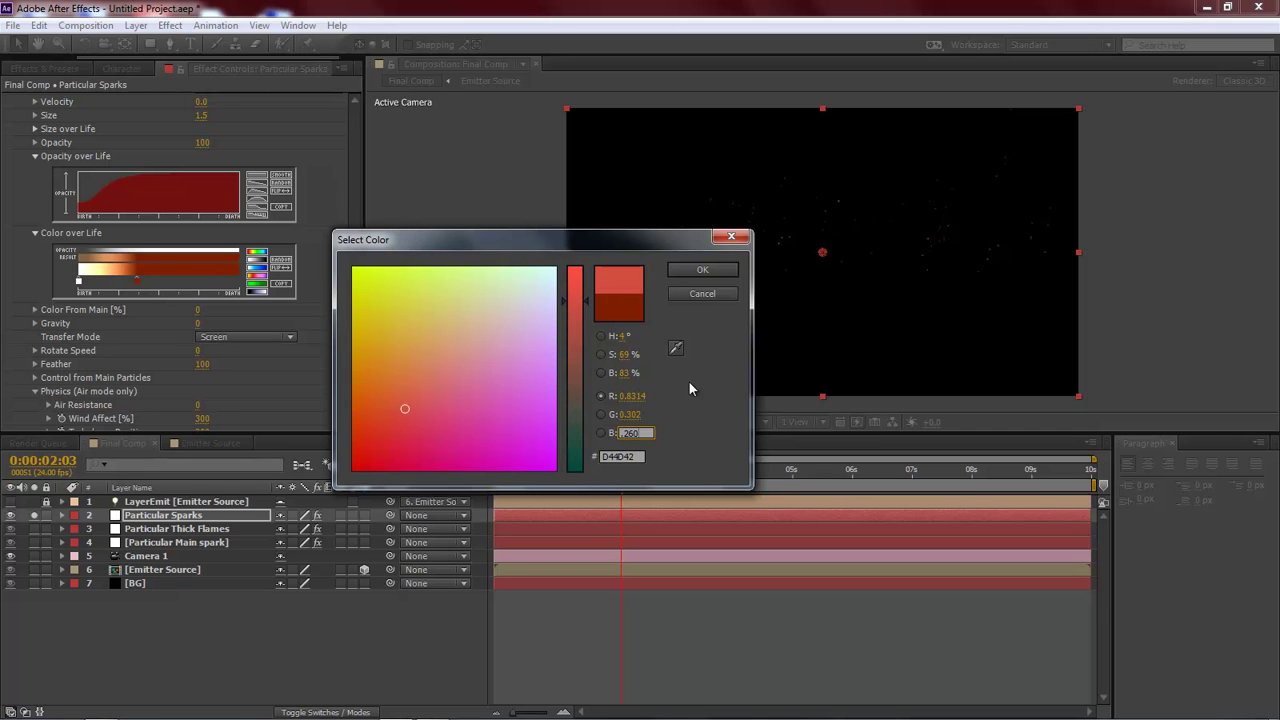
text(7)
click(701, 271)
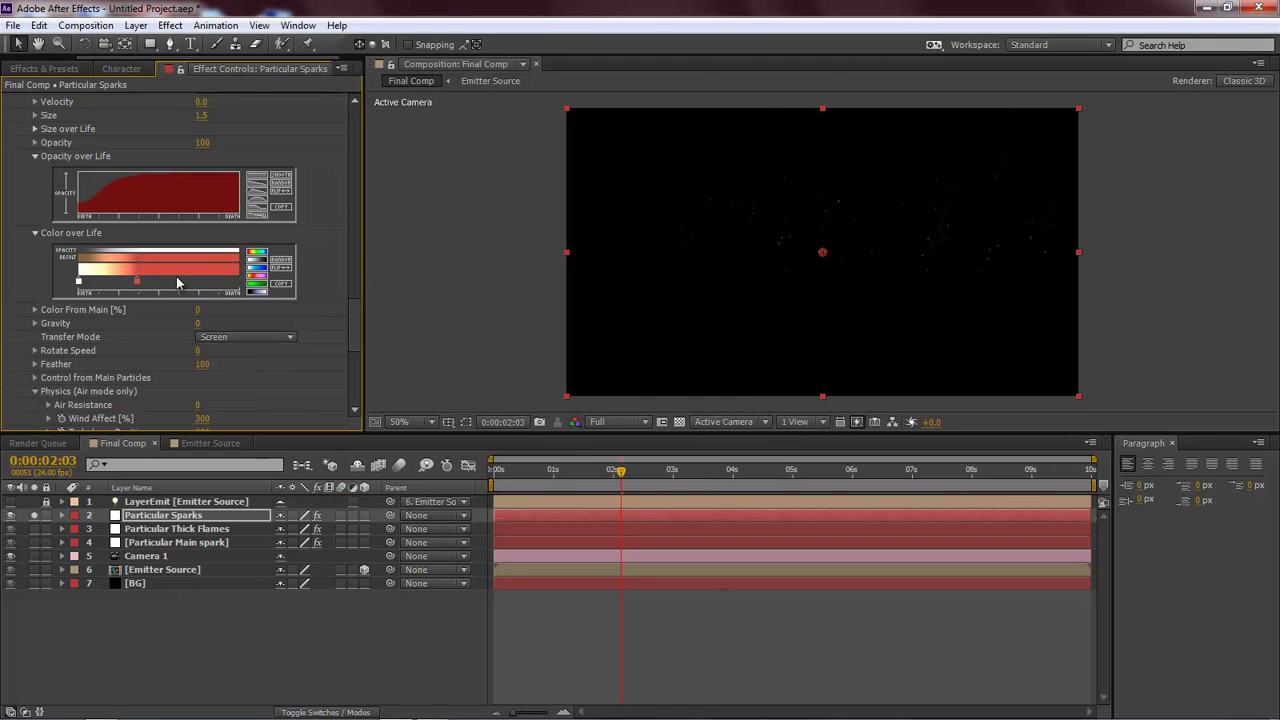
- Add a stop at the death end of the Aux Color over Life gradient with R 0.4667, G 0.1294, B 0.7098
double_click(237, 282)
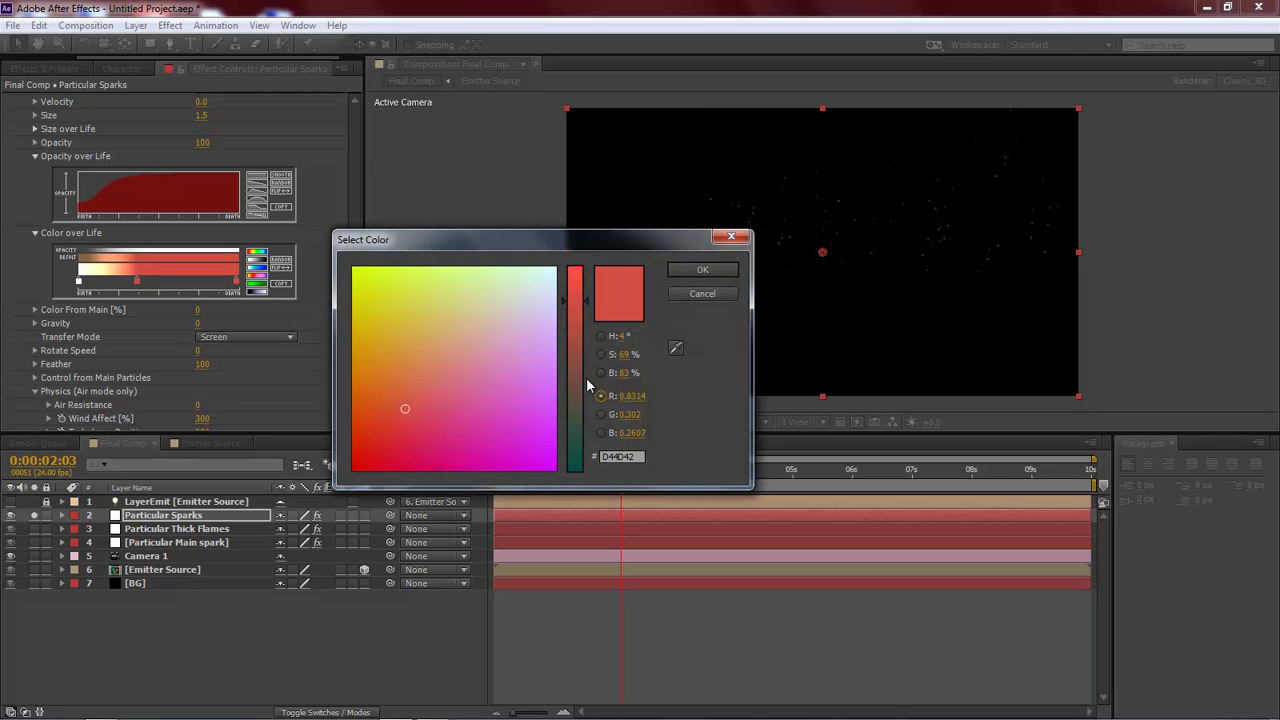
click(633, 397)
text(.4)
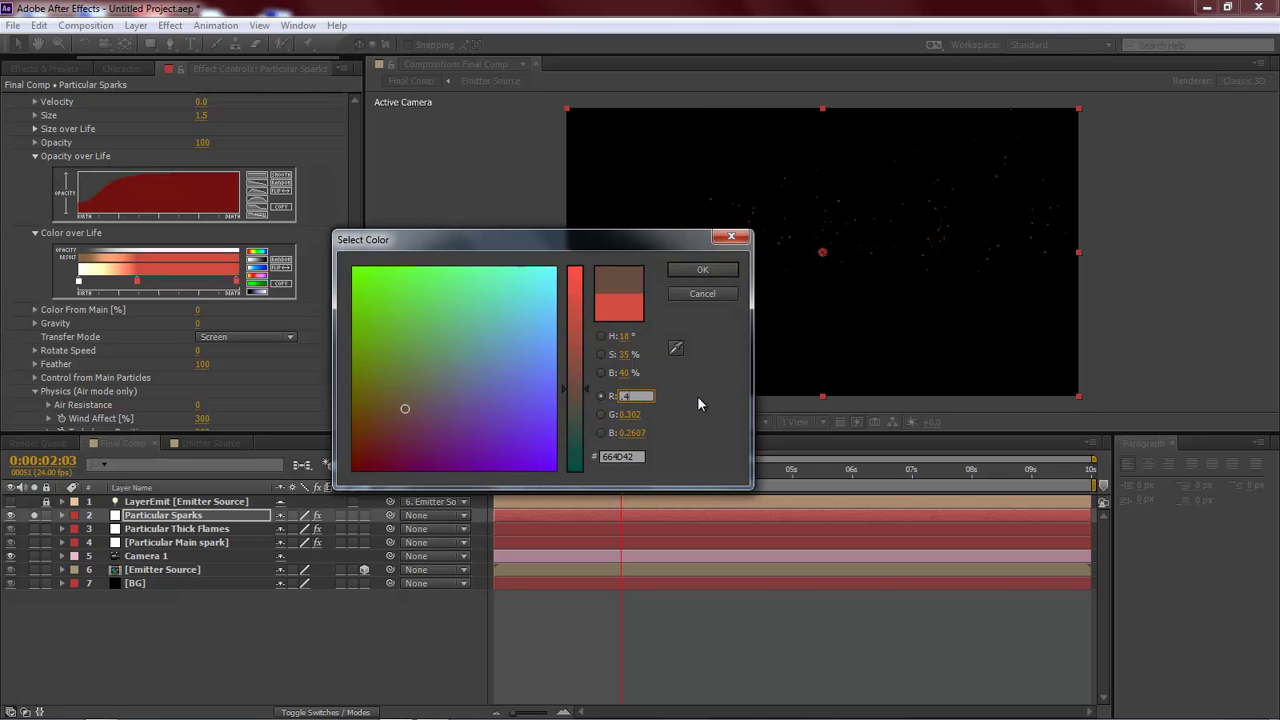
text(667)
key(Tab)
text(.1294)
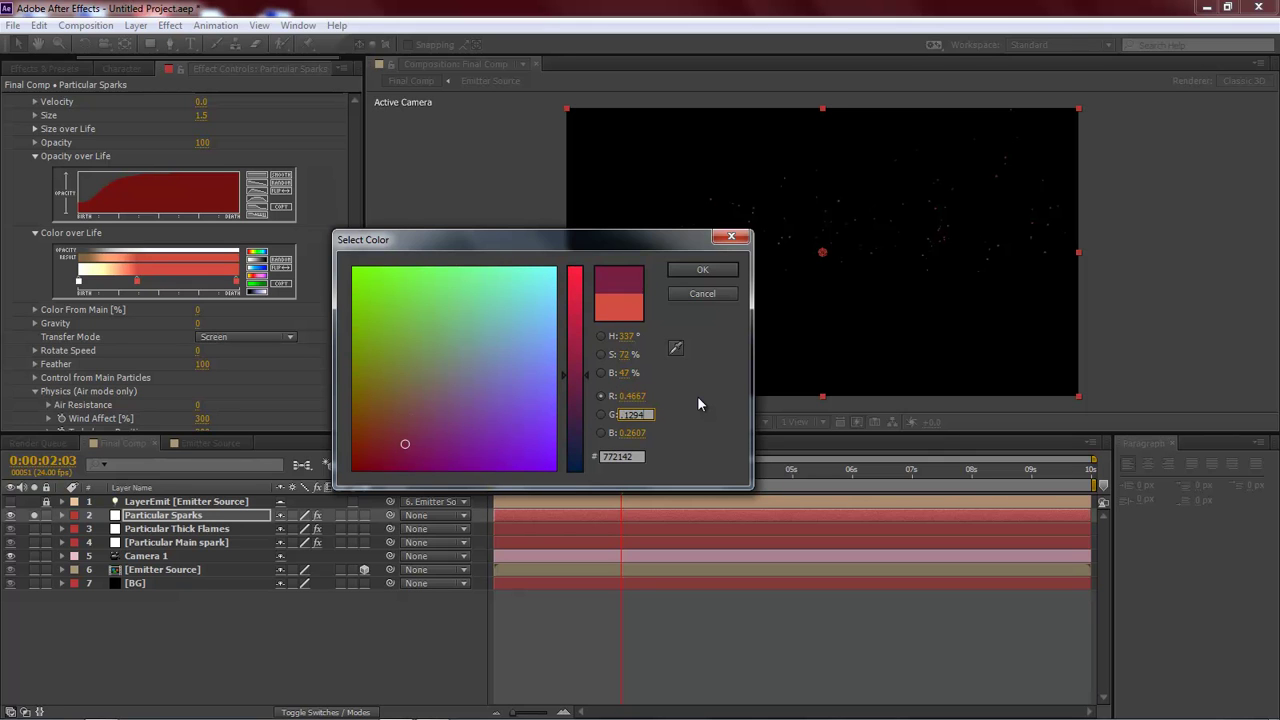
key(Tab)
text(.70)
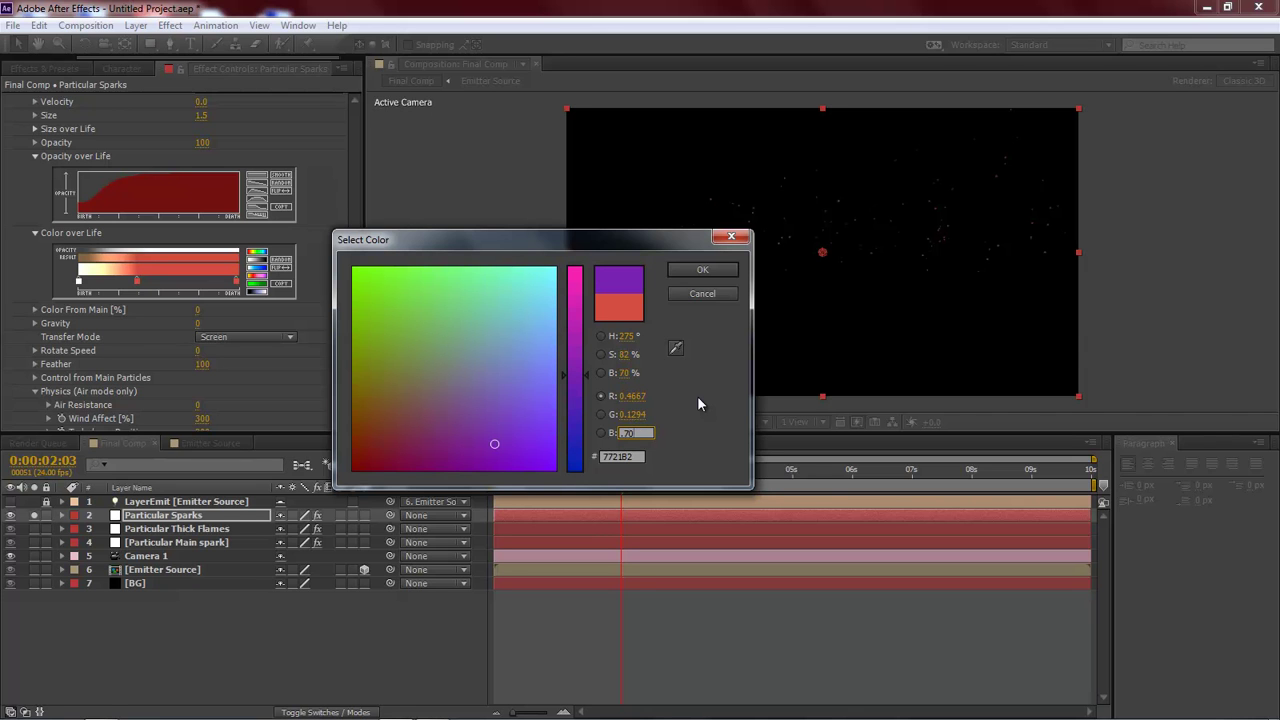
text(98)
click(700, 270)
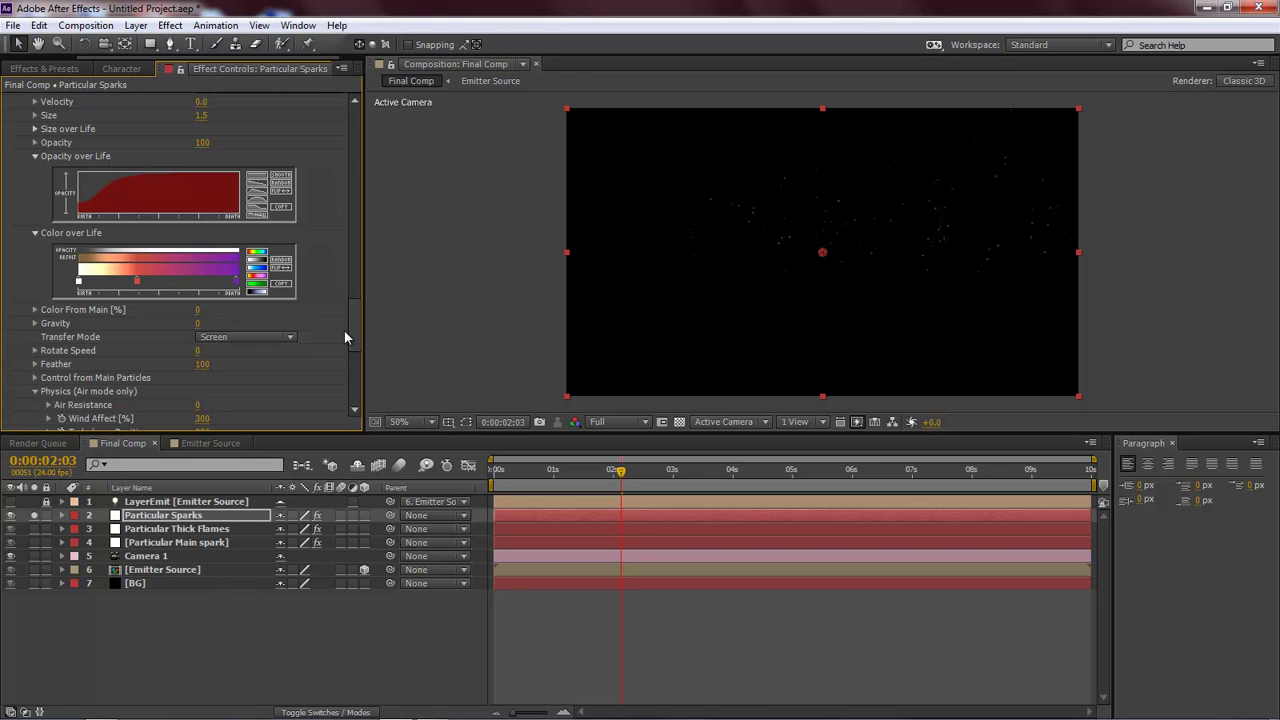
- Start a new composition named Smoke Source with a width and height of 200 px
click(277, 622)
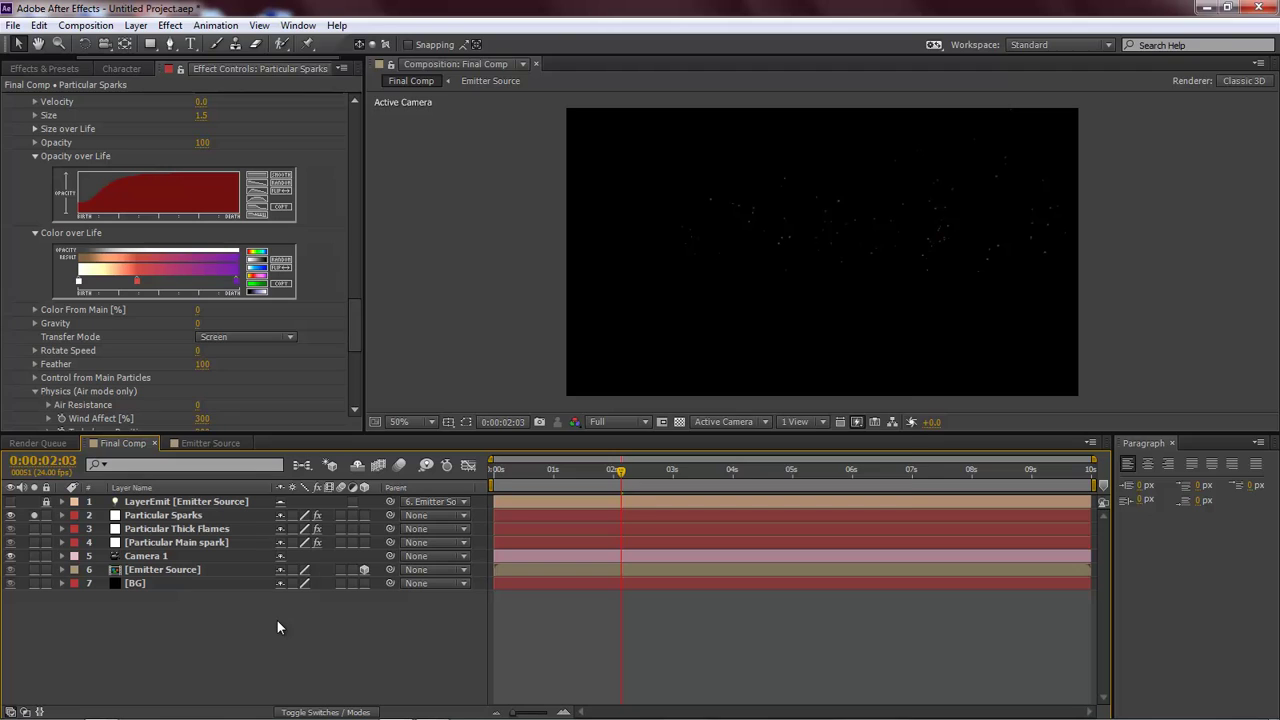
key(ctrl+n)
drag(654, 177, 587, 177)
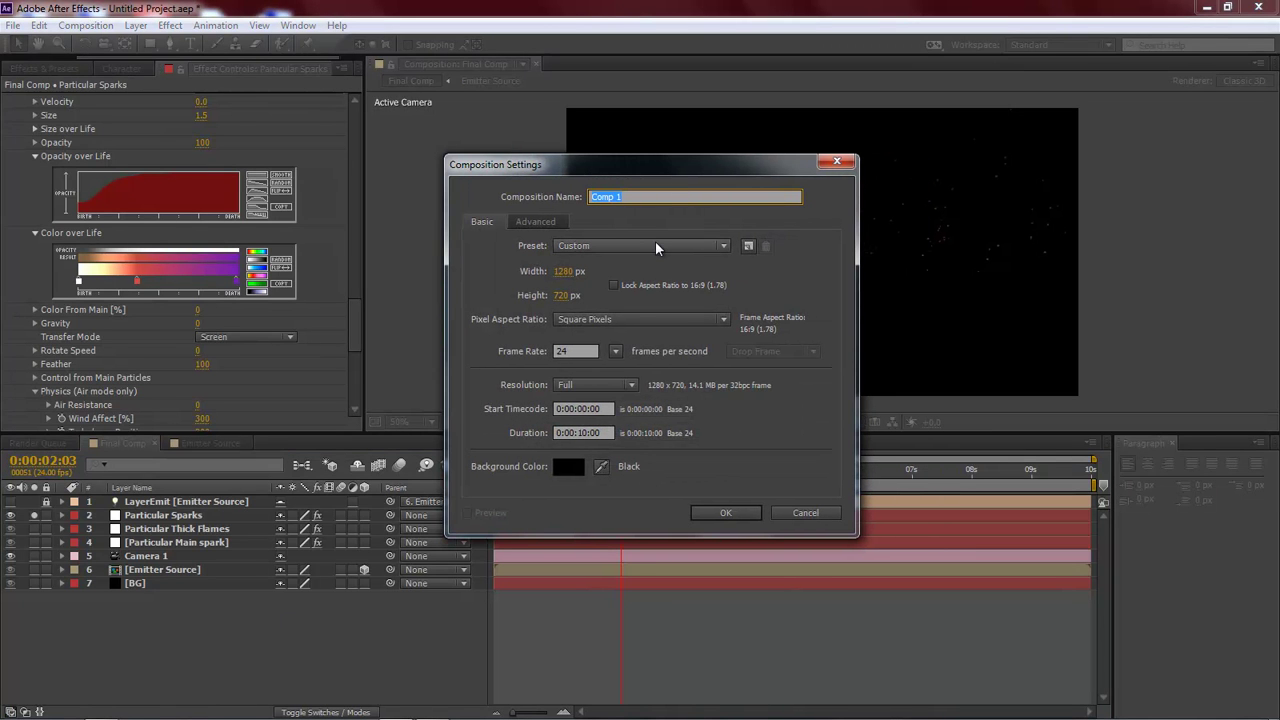
text(Smo)
key(BackSpace)
key(BackSpace)
key(BackSpace)
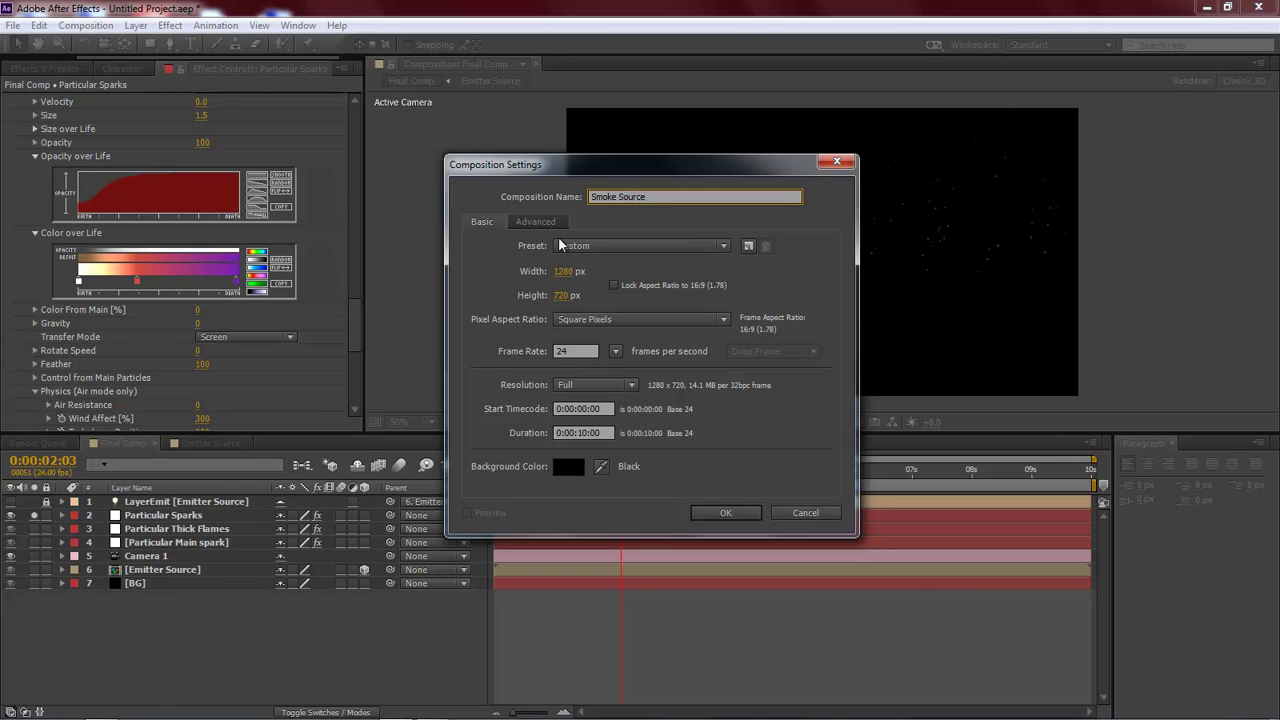
click(566, 271)
text(200)
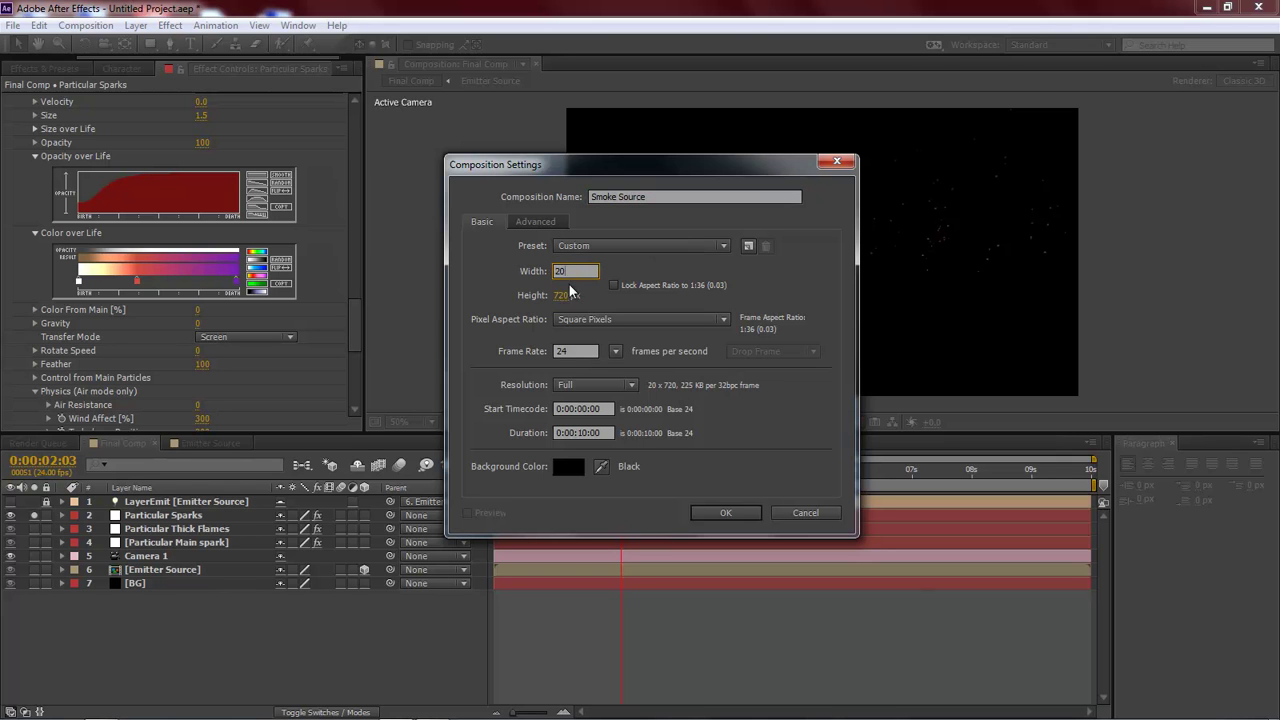
click(575, 295)
text(200)
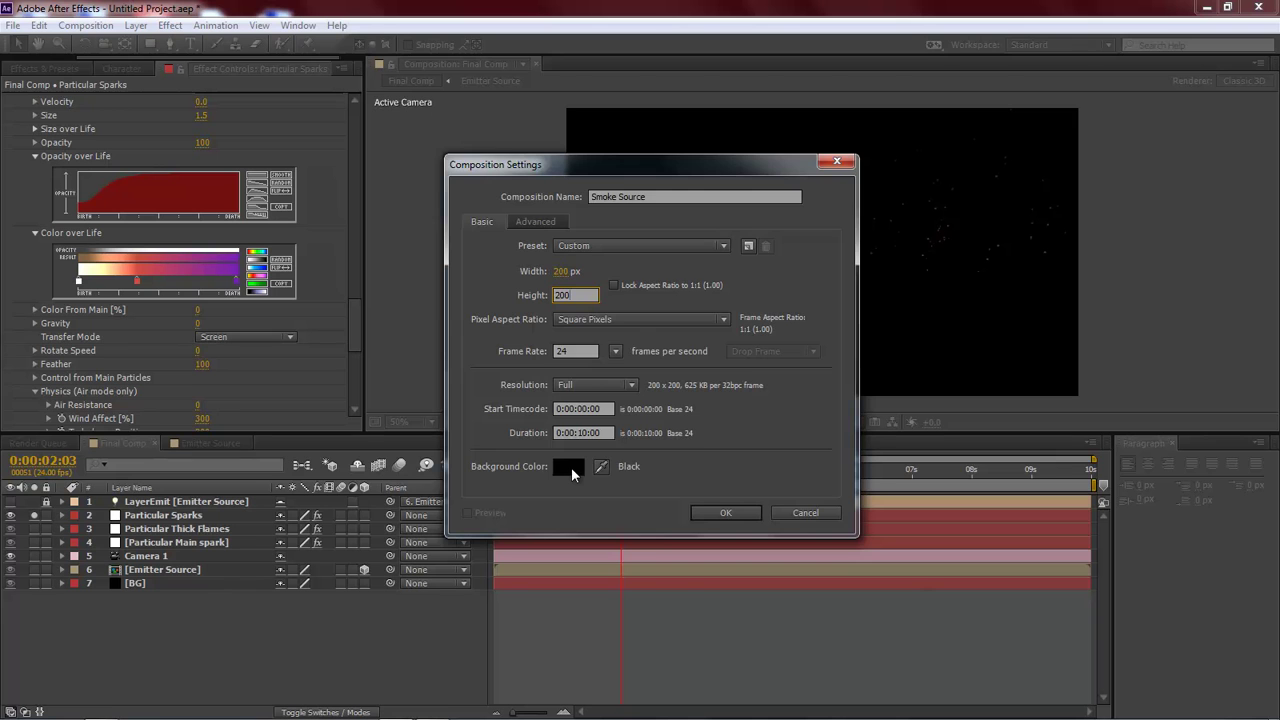
- Give the new composition a pale, nearly white background color and create it
click(569, 467)
drag(540, 443, 547, 149)
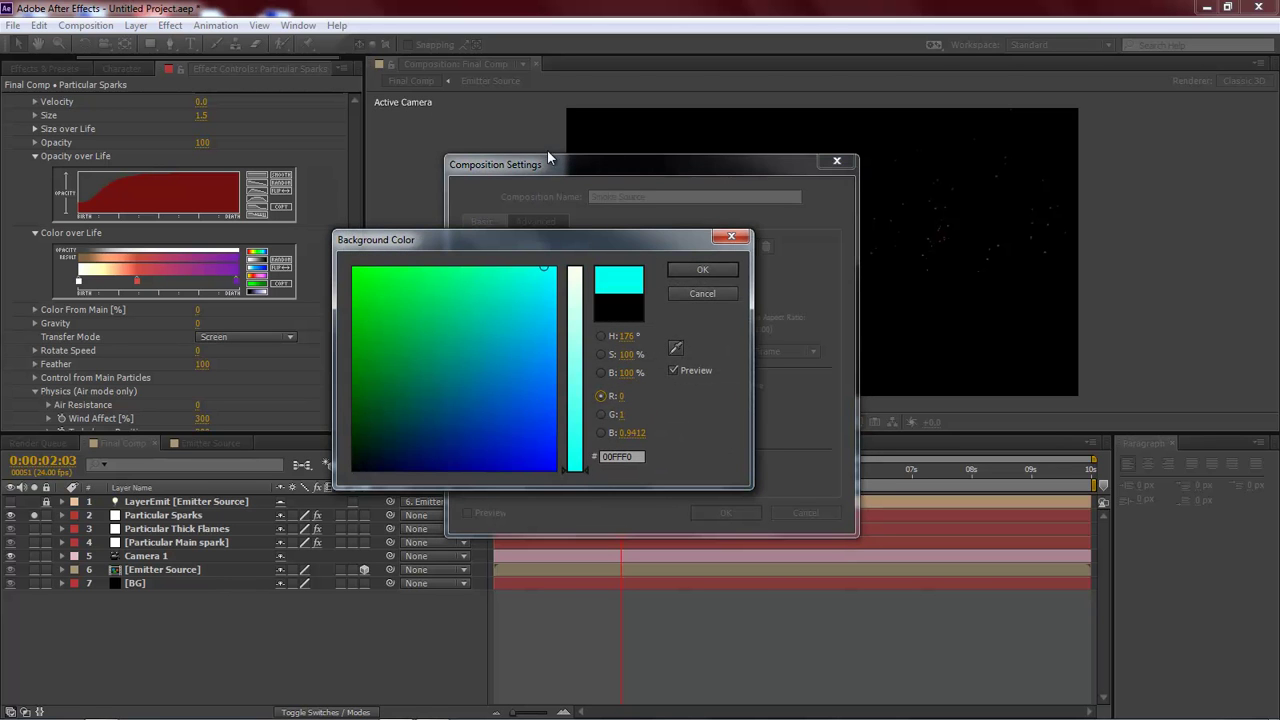
click(575, 268)
click(702, 269)
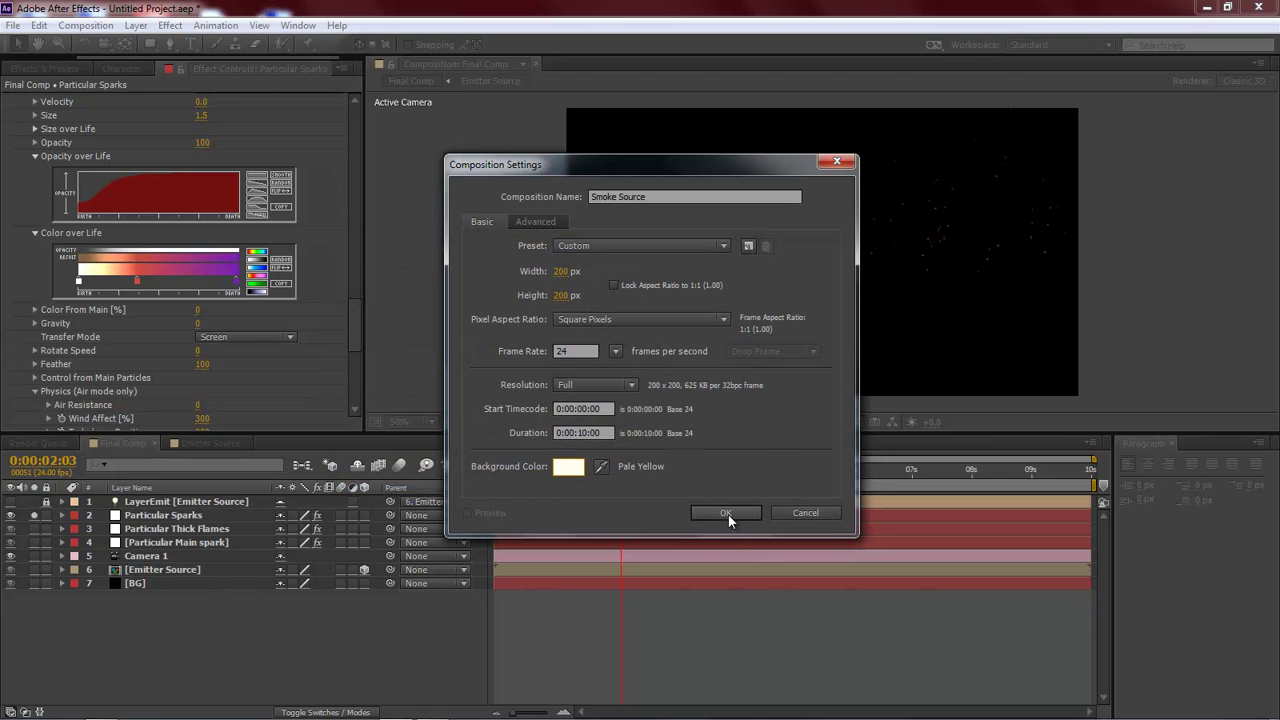
click(726, 513)
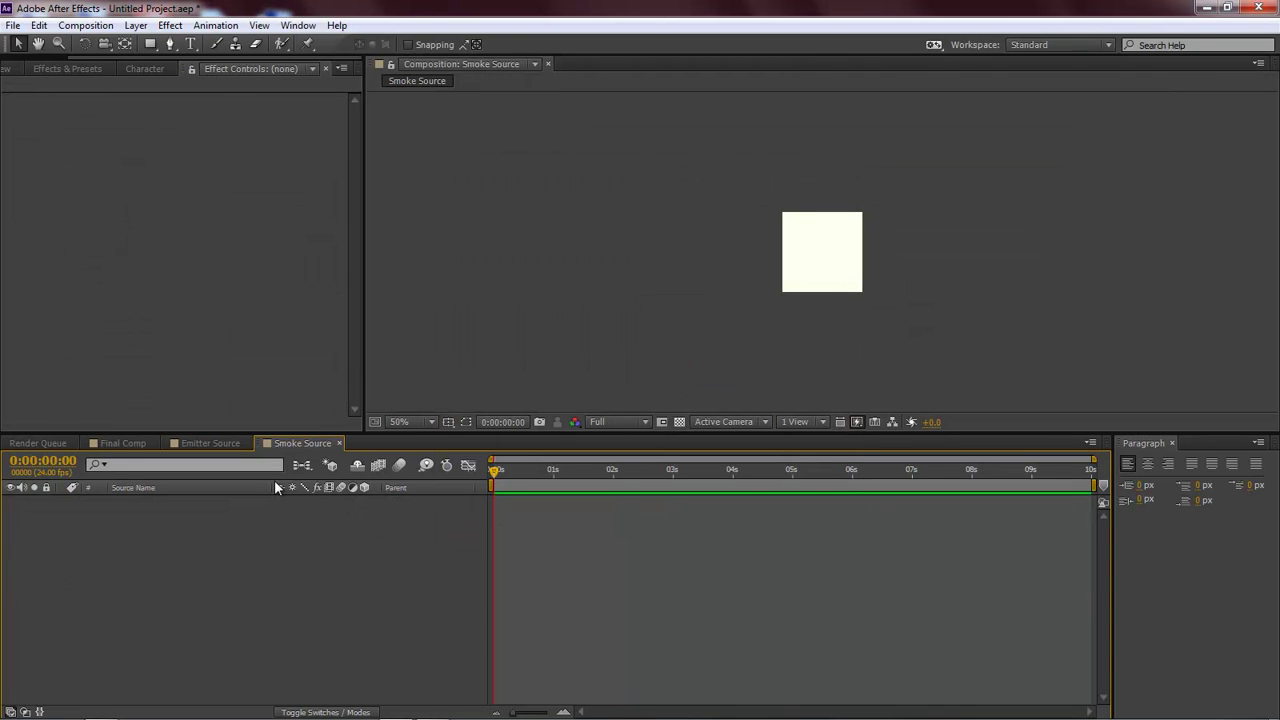
- View Smoke Source at 100% and add a white 200 x 200 px solid to it
click(411, 421)
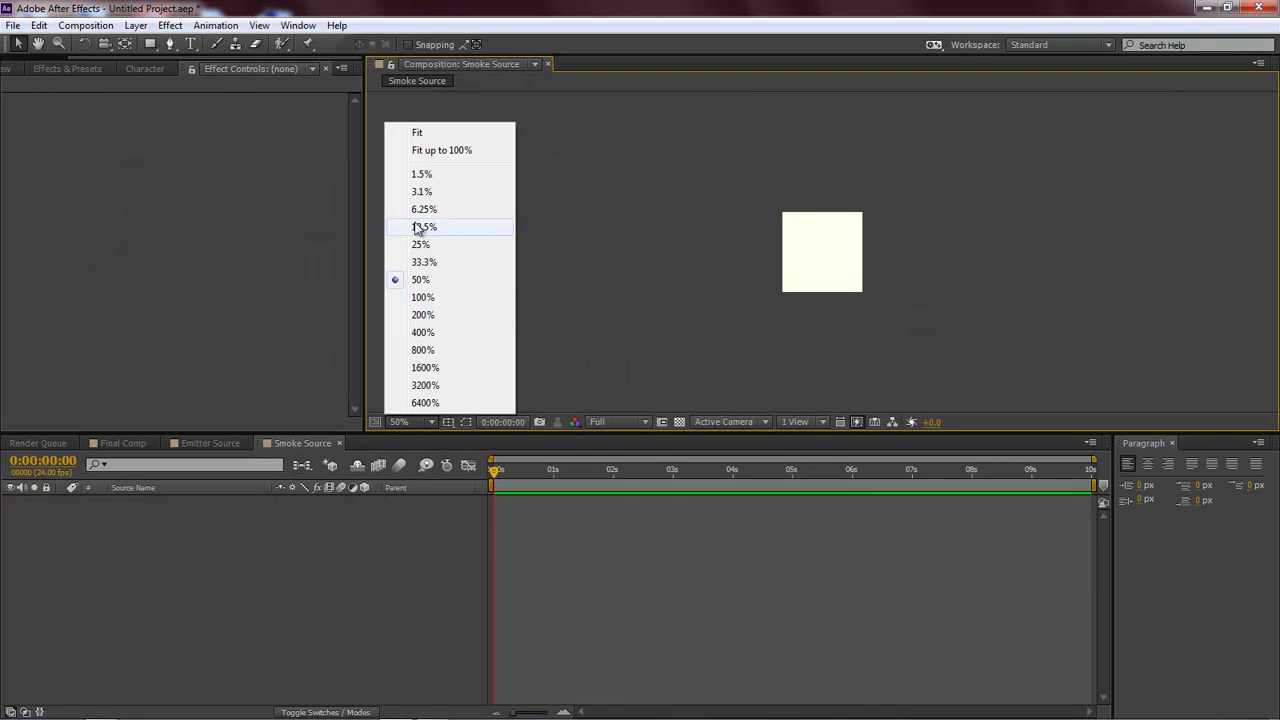
click(418, 296)
click(172, 43)
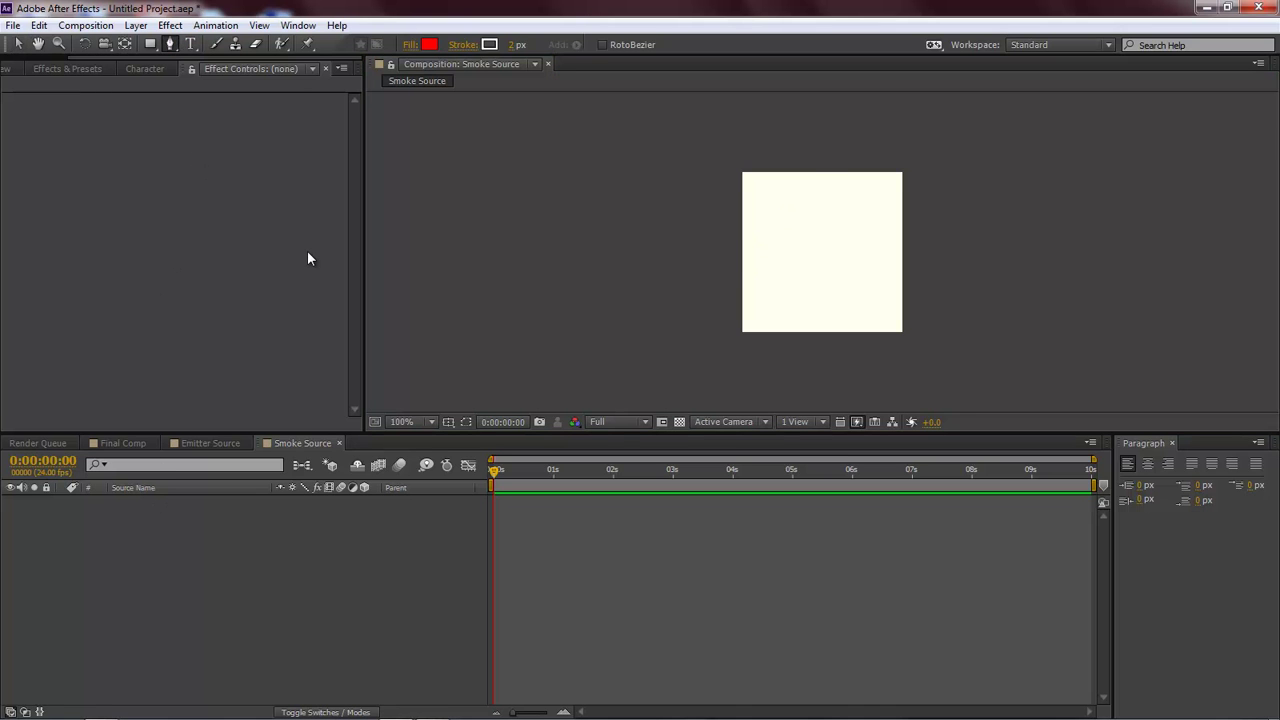
key(ctrl+y)
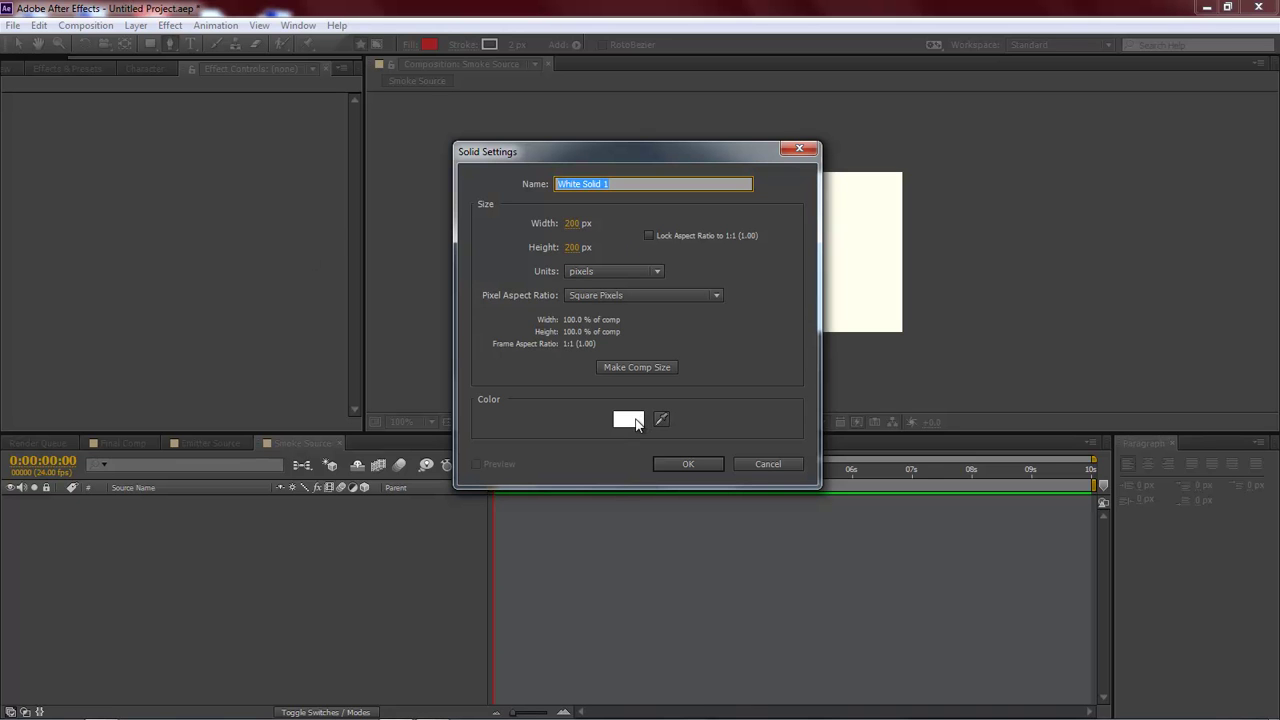
click(628, 420)
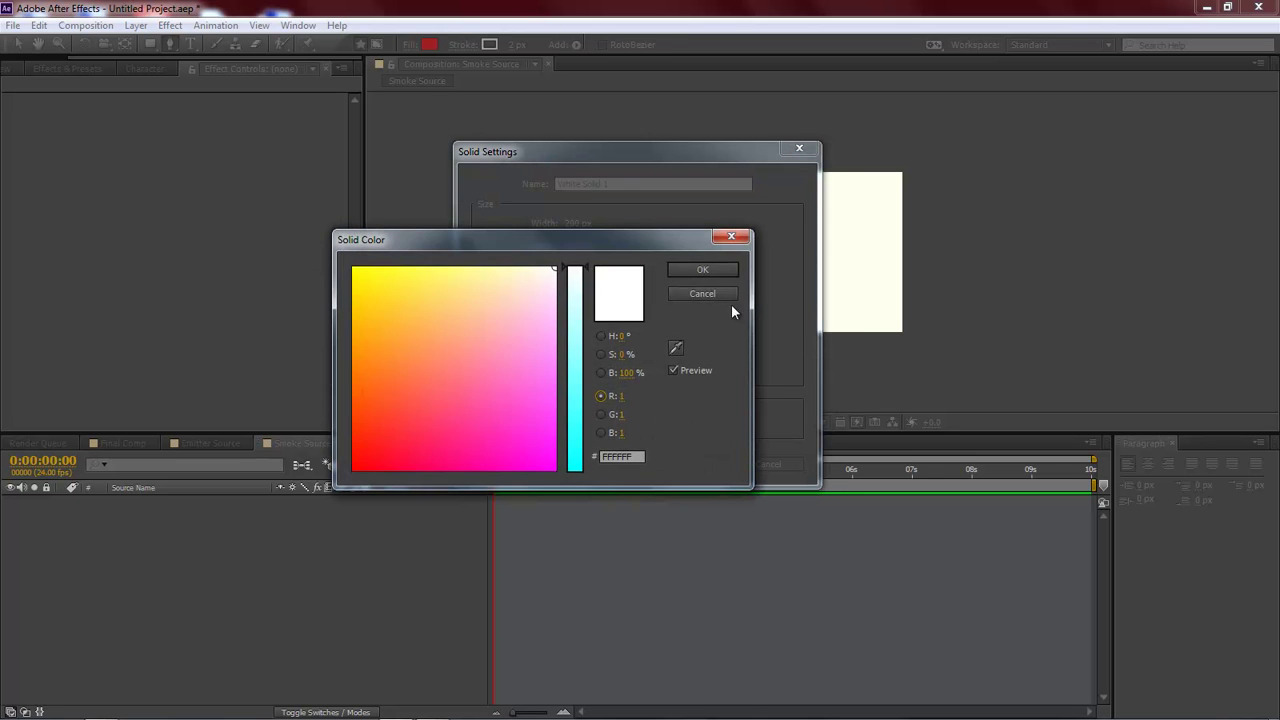
click(700, 266)
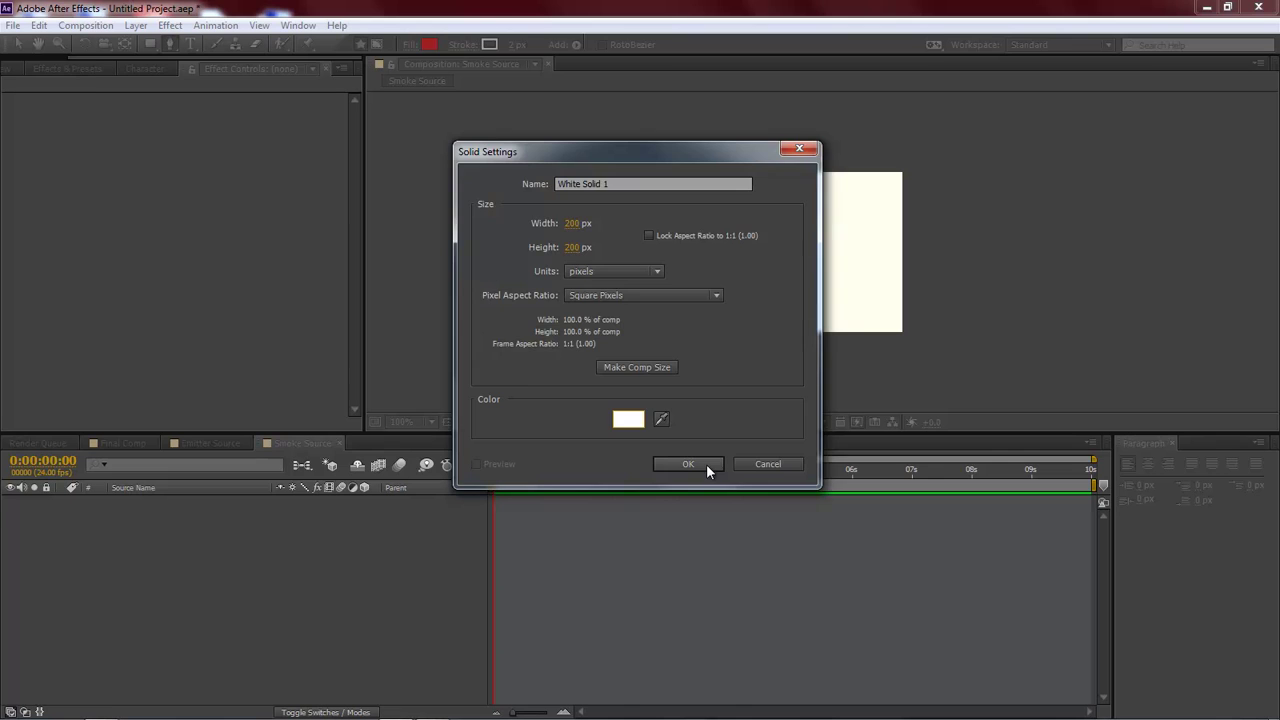
click(688, 464)
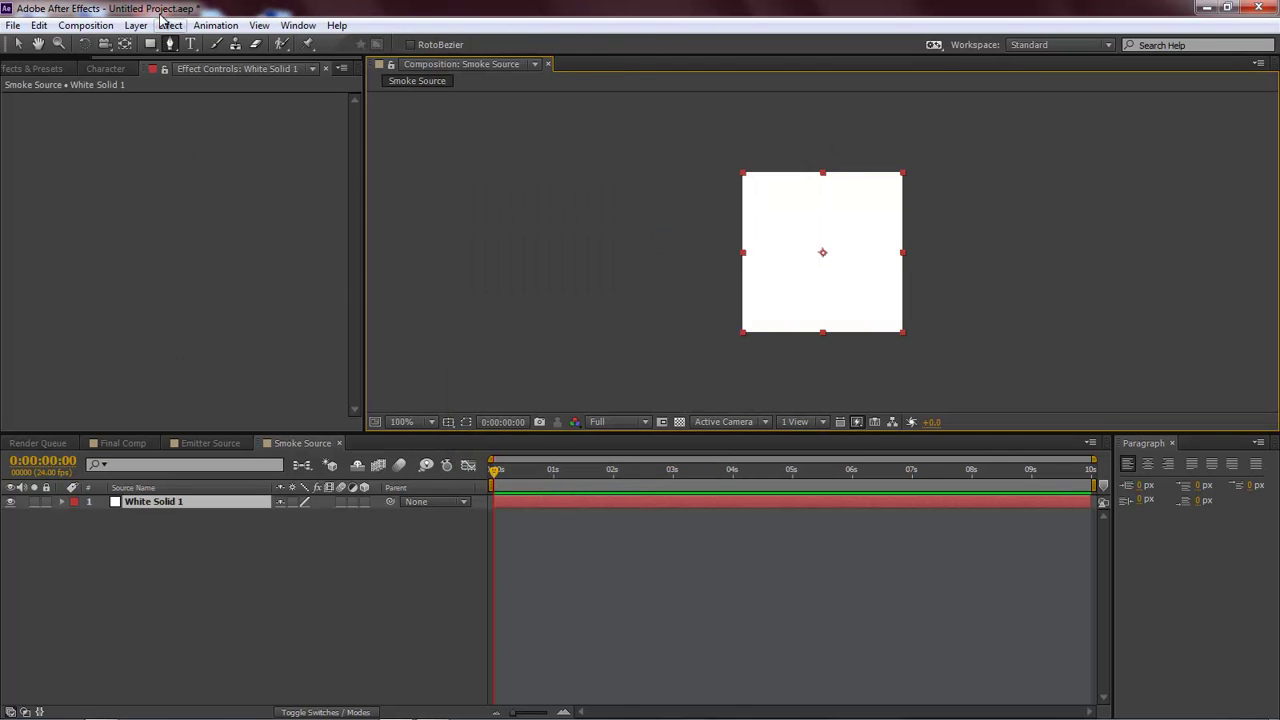
- Change the Smoke Source composition's background color to near black
click(86, 25)
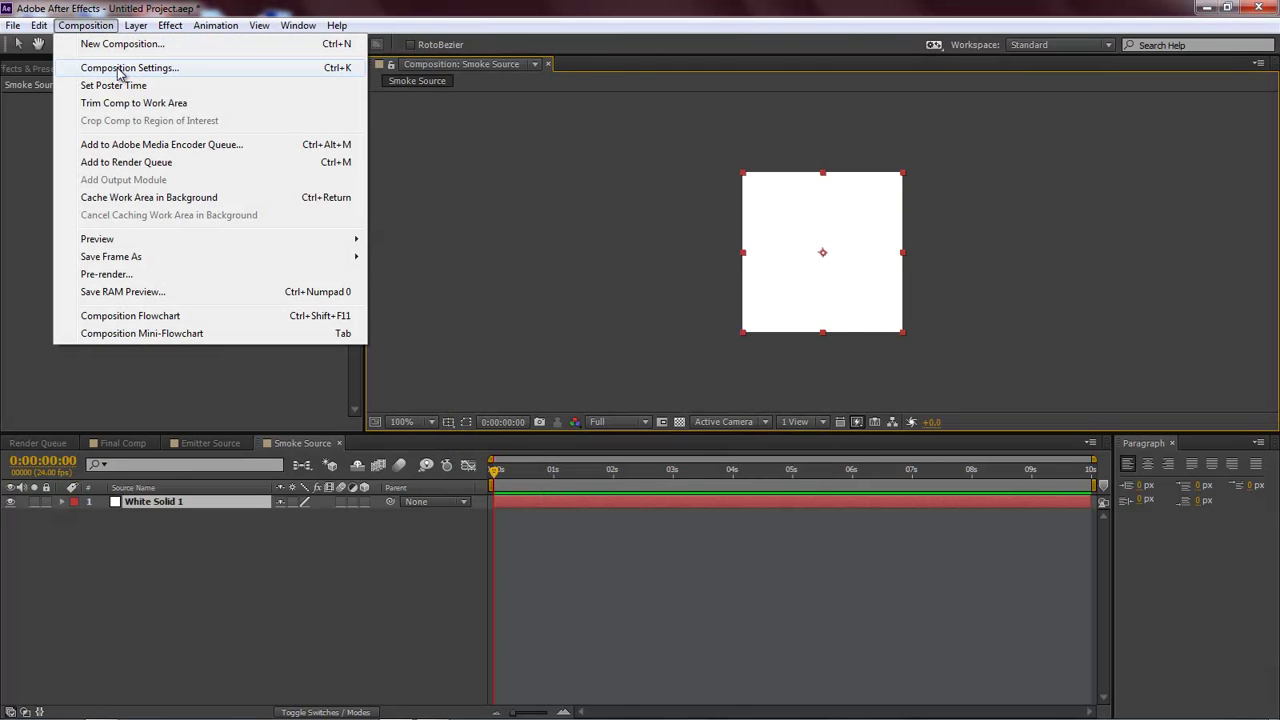
click(118, 70)
click(568, 464)
drag(550, 326, 415, 468)
drag(540, 469, 243, 476)
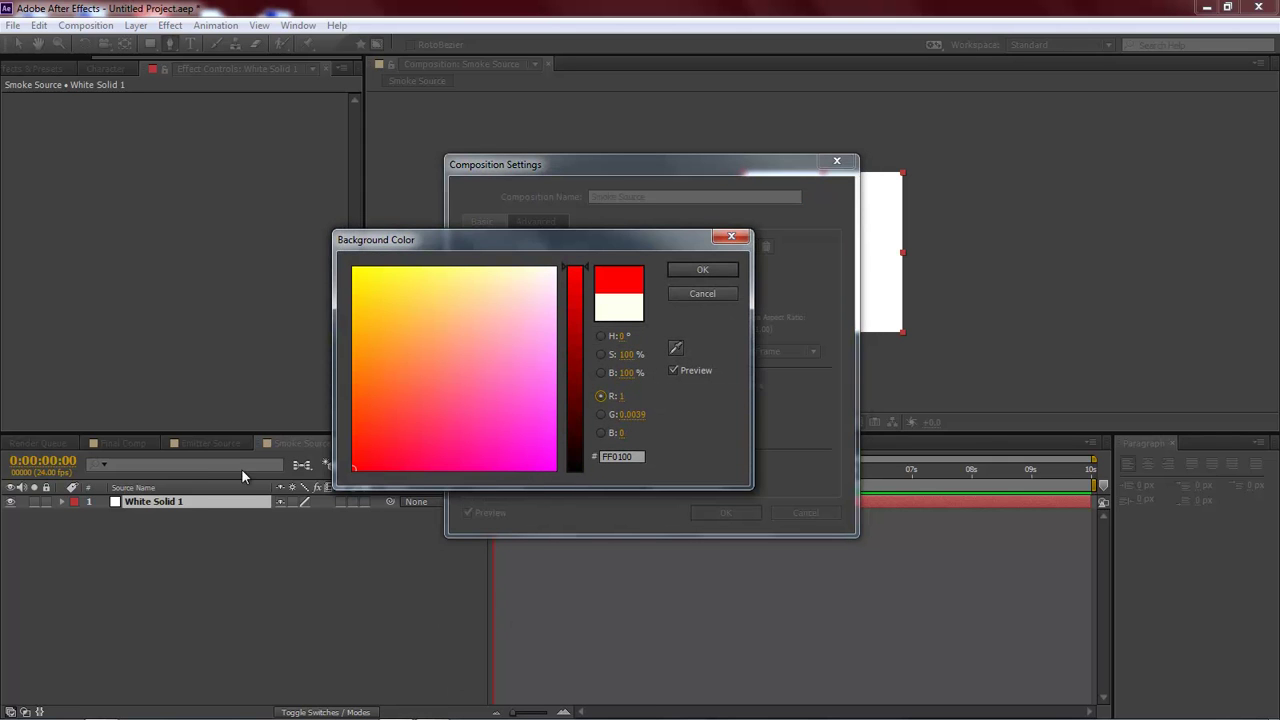
click(576, 470)
click(703, 269)
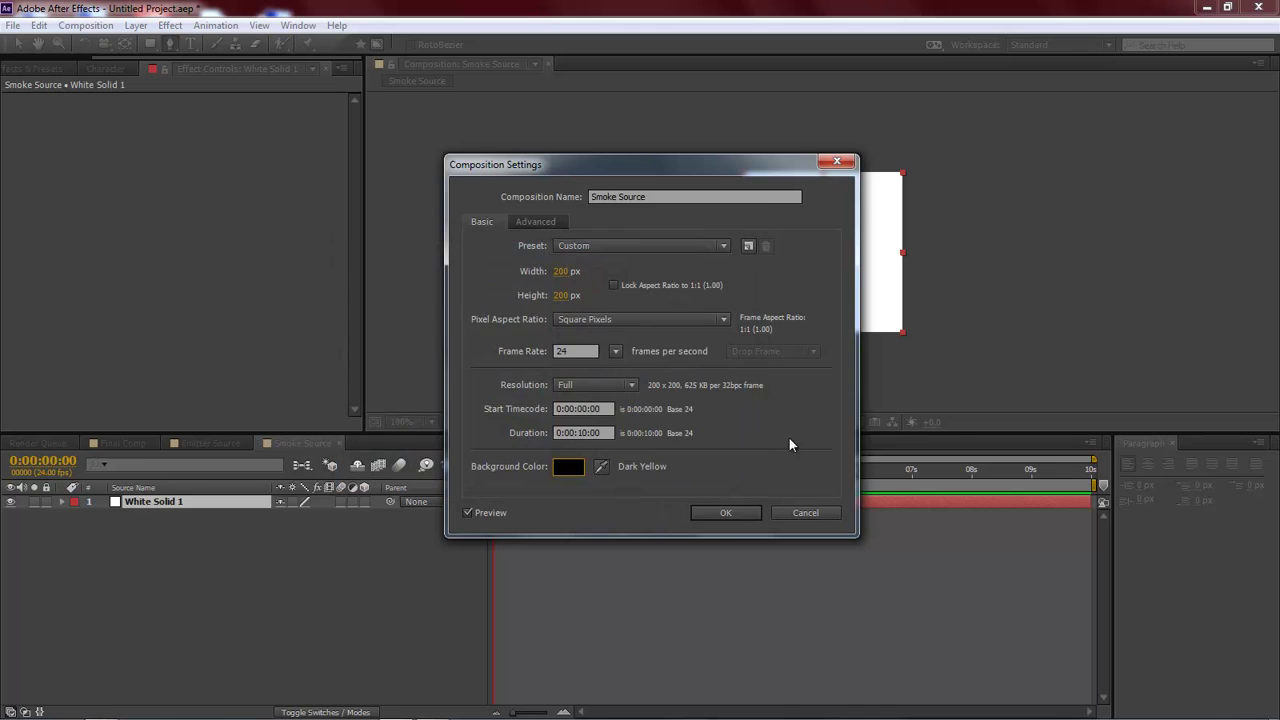
click(744, 513)
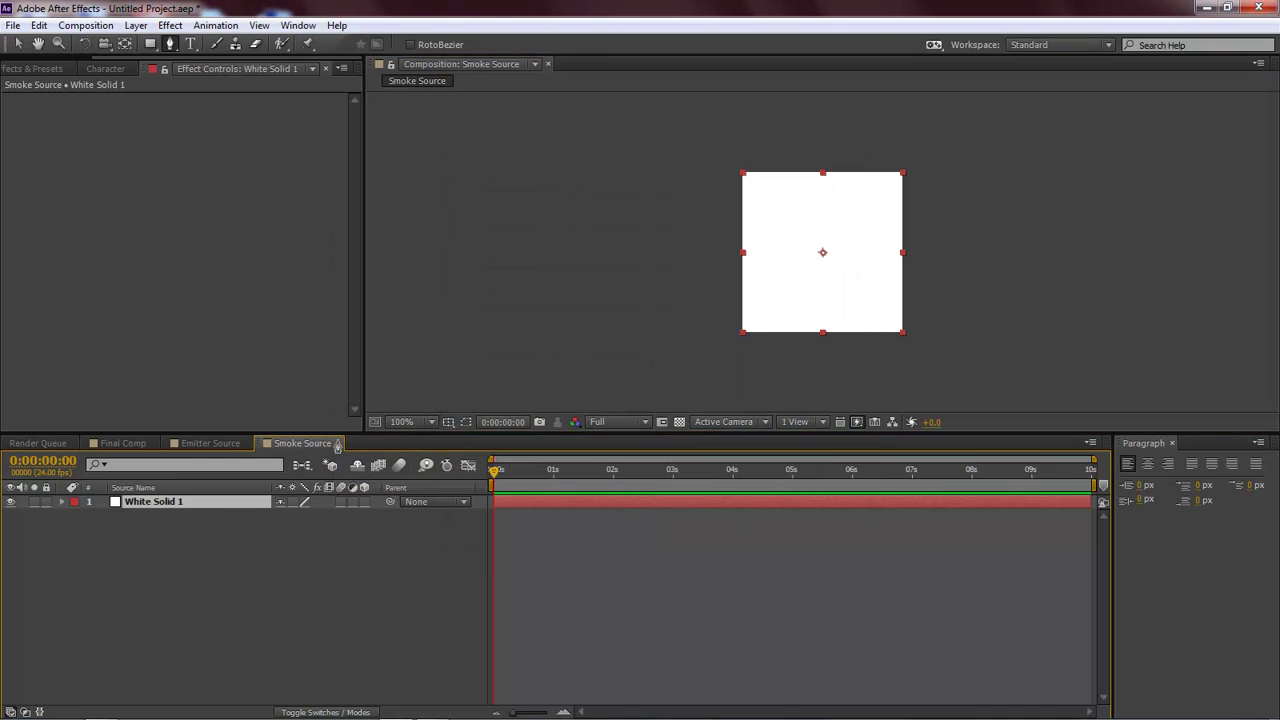
- Draw a closed eleven-point, roughly round mask on the white solid with the Pen tool, leaving a margin at the edges
click(819, 184)
click(793, 207)
click(767, 234)
click(767, 252)
click(775, 293)
click(801, 308)
click(851, 307)
click(877, 274)
click(886, 220)
click(866, 184)
click(837, 182)
click(819, 184)
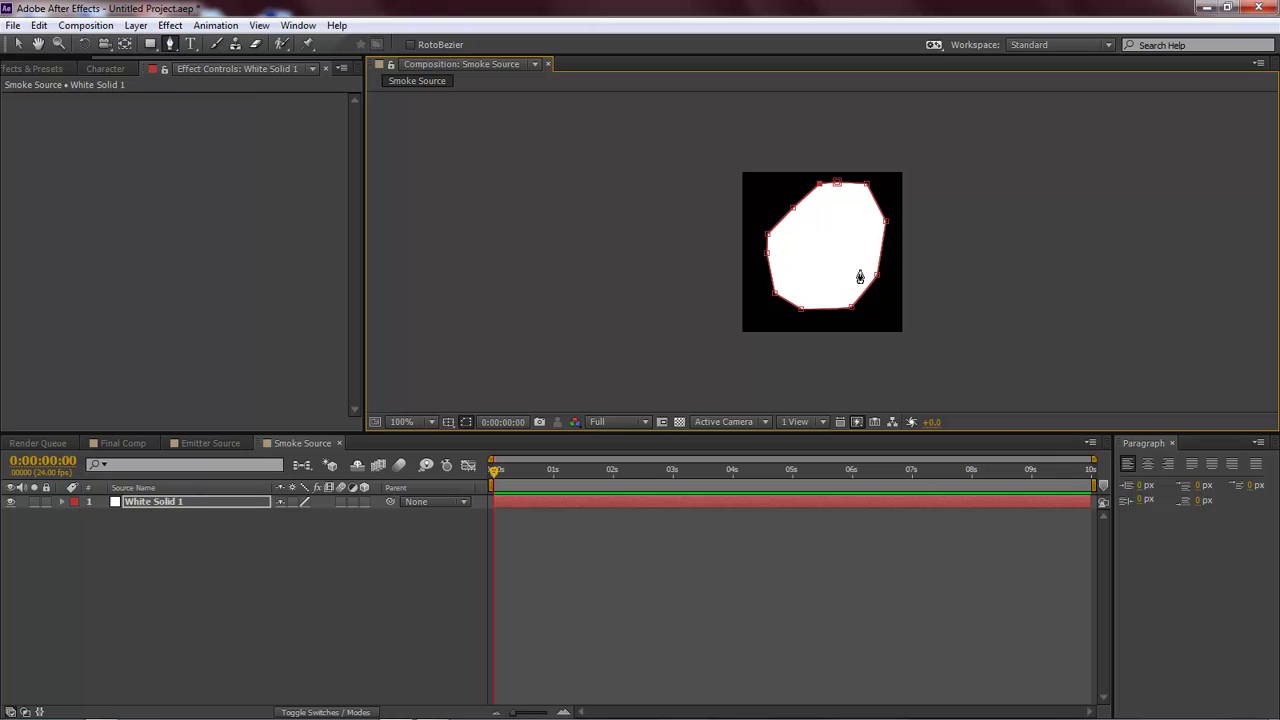
- Move the mask points along the left, lower and right sides in and out to form an irregular, star-like outline
drag(794, 208, 768, 312)
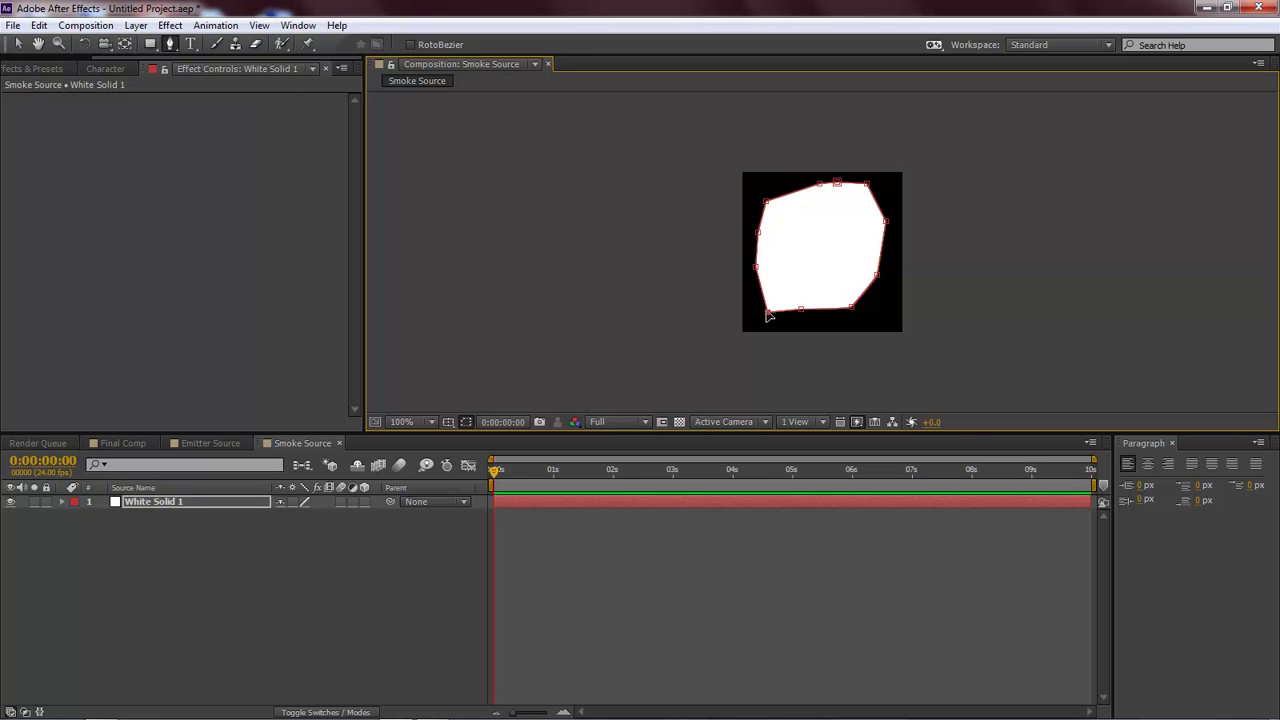
drag(756, 266, 774, 264)
drag(802, 310, 867, 263)
mouse_move(872, 318)
mouse_down()
mouse_move(893, 325)
mouse_move(881, 324)
mouse_up()
drag(886, 224, 893, 220)
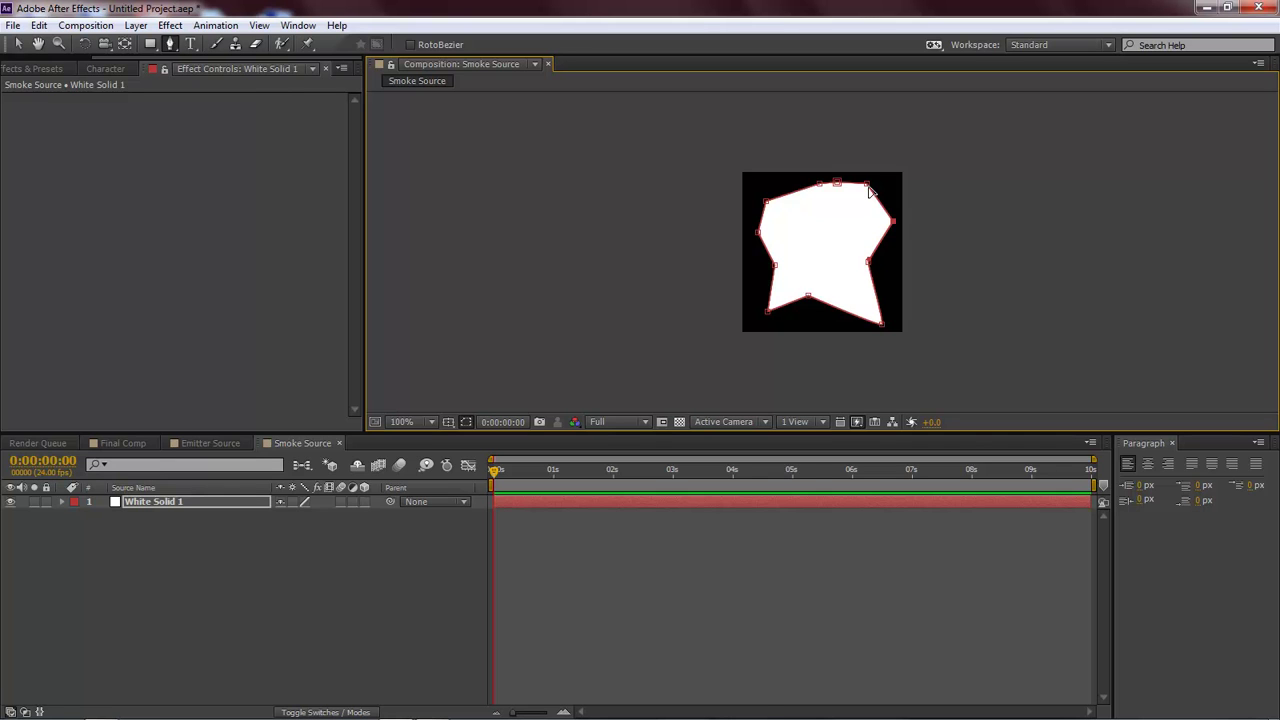
- Add and move mask points to make the upper side jagged and curve the lower edge inward, then return to the Selection tool
drag(766, 201, 875, 208)
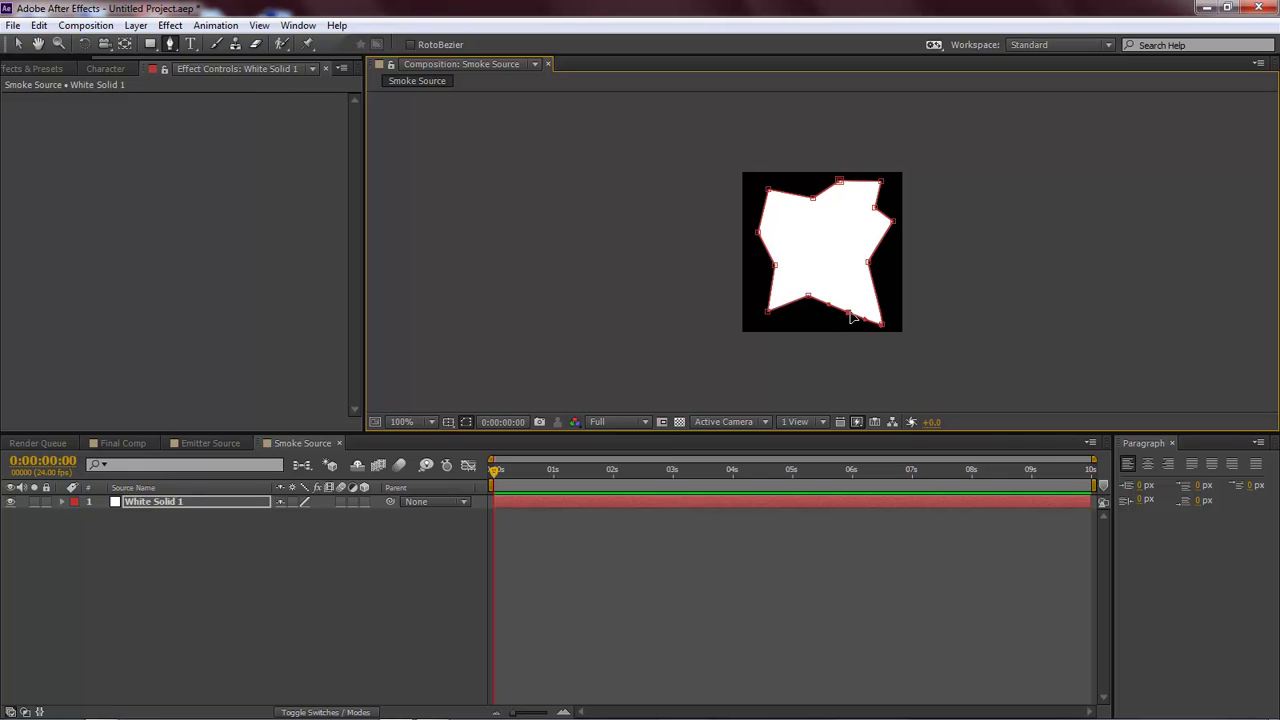
drag(851, 314, 851, 296)
click(785, 192)
drag(786, 194, 825, 196)
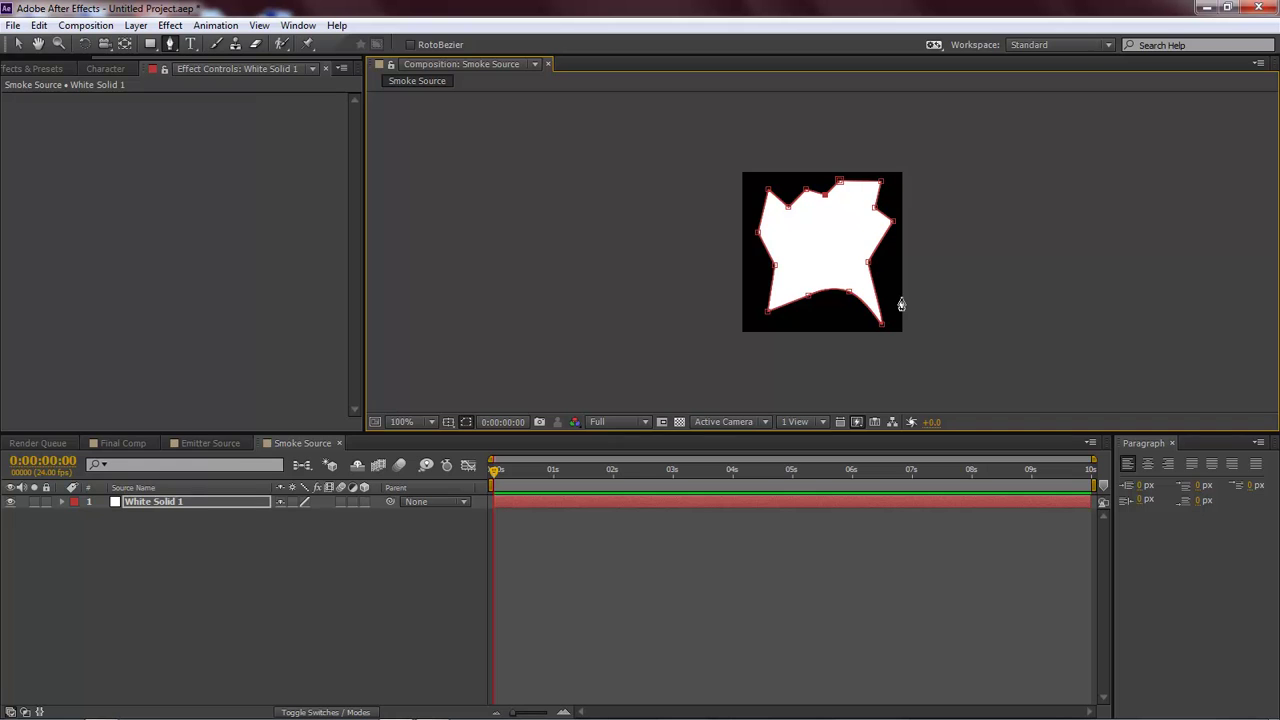
click(18, 44)
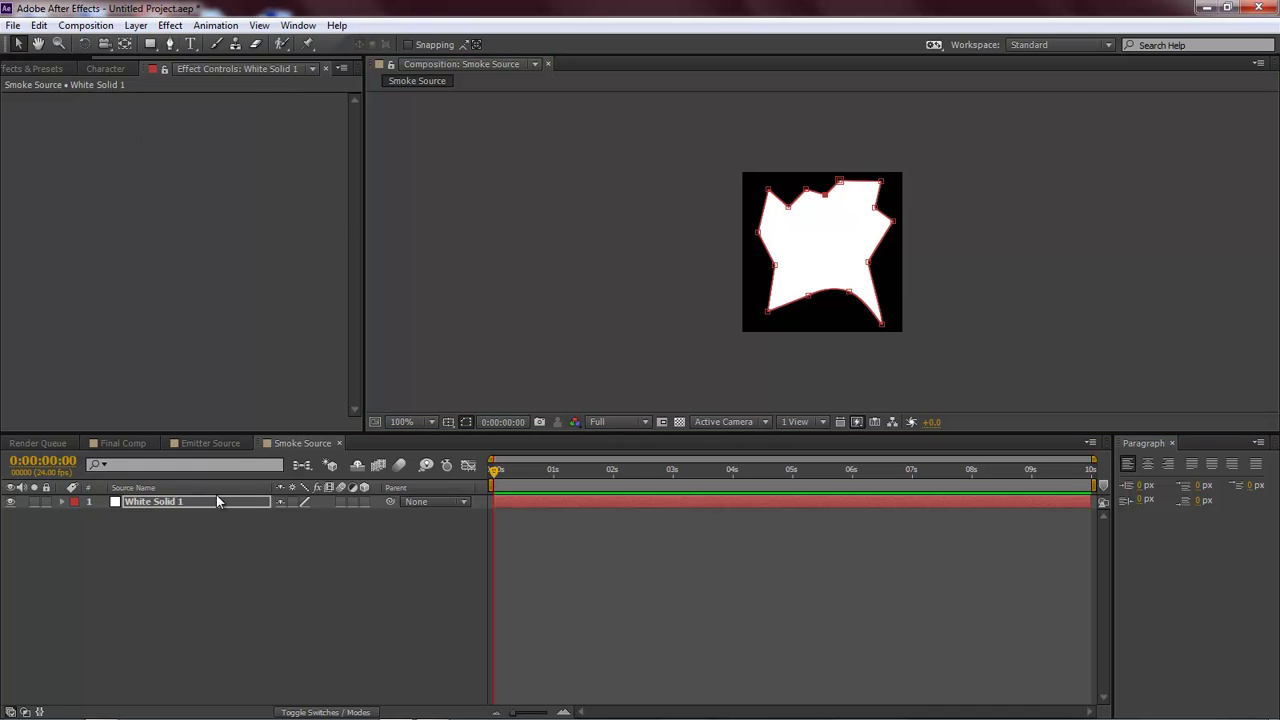
- Apply the Roughen Edges effect to the masked White Solid 1 layer
click(159, 500)
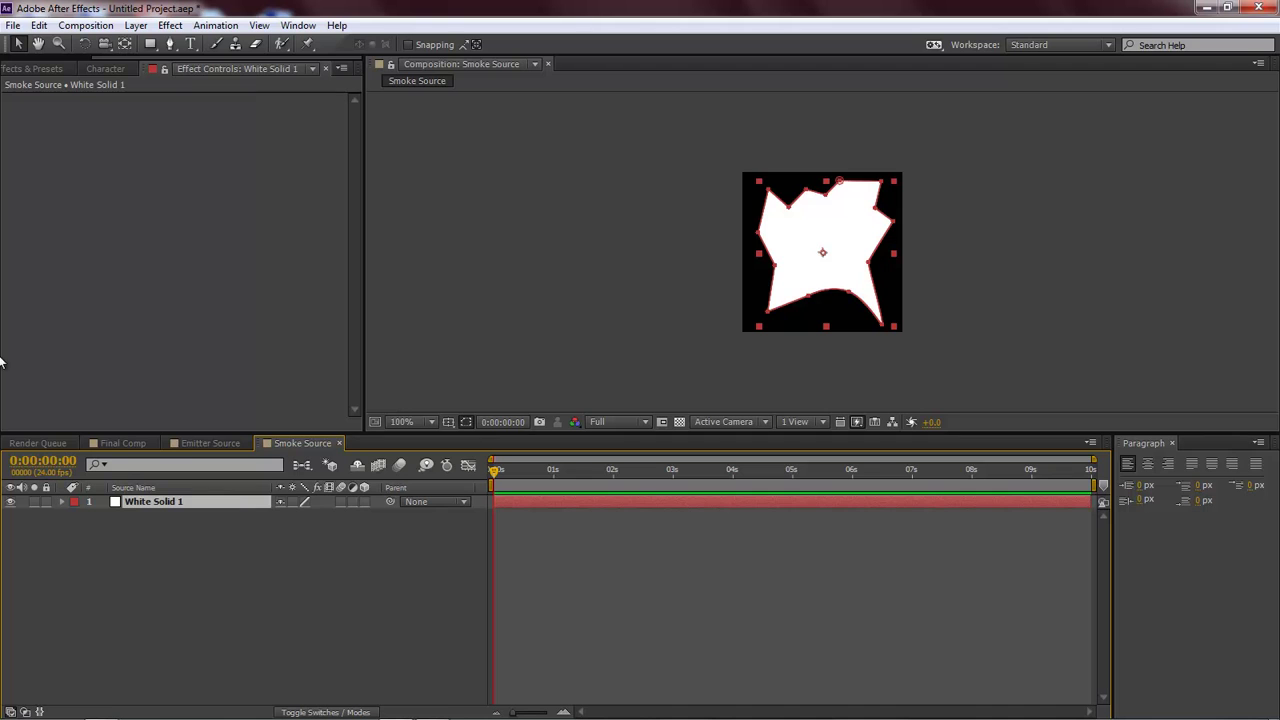
click(170, 25)
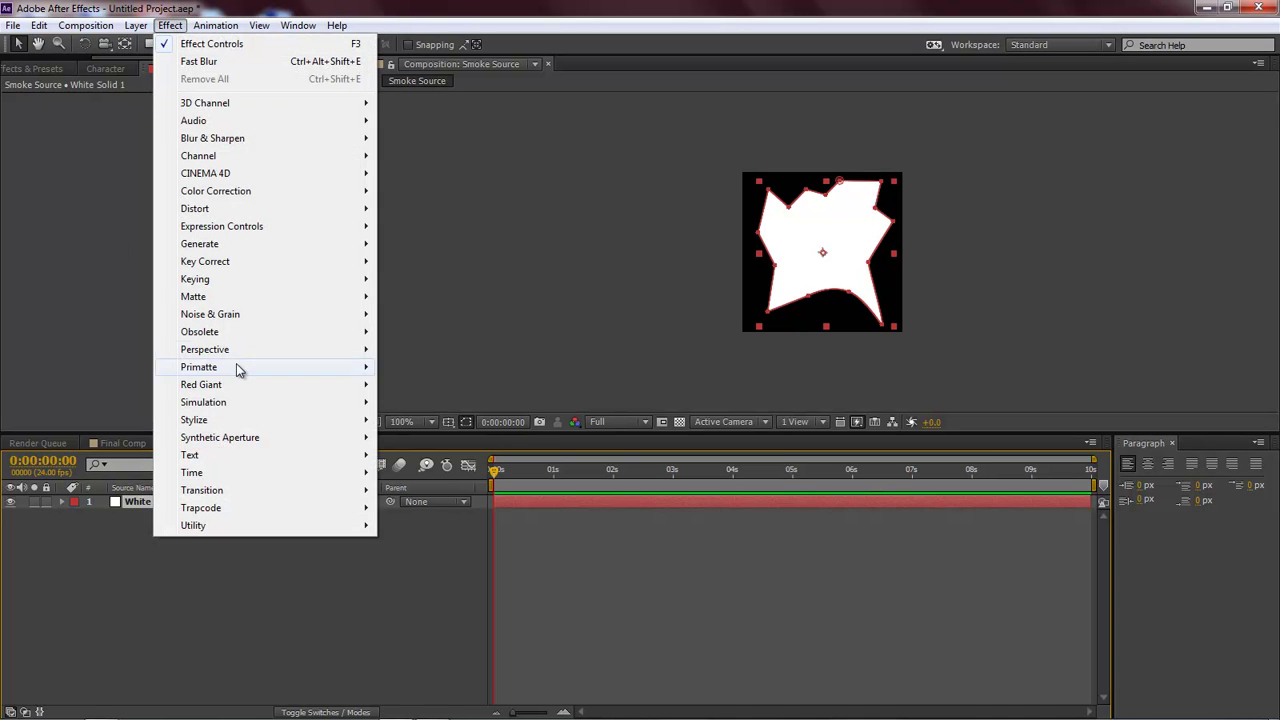
mouse_move(214, 424)
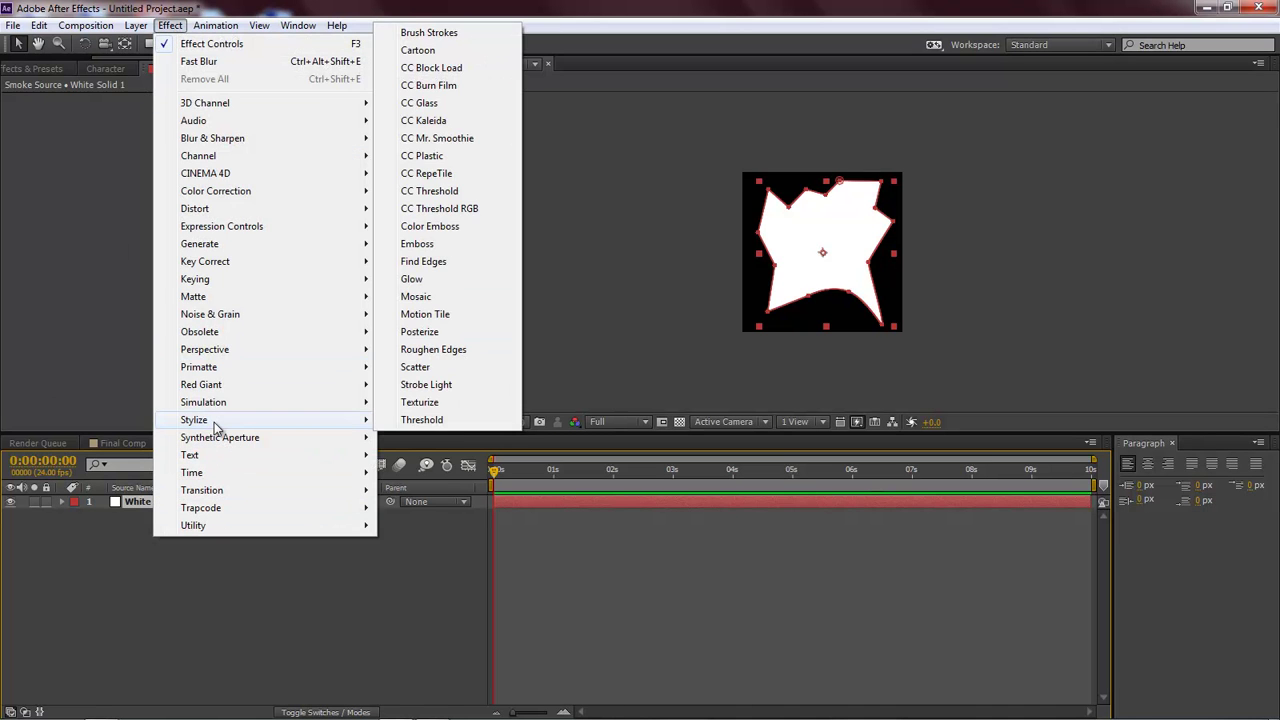
click(445, 350)
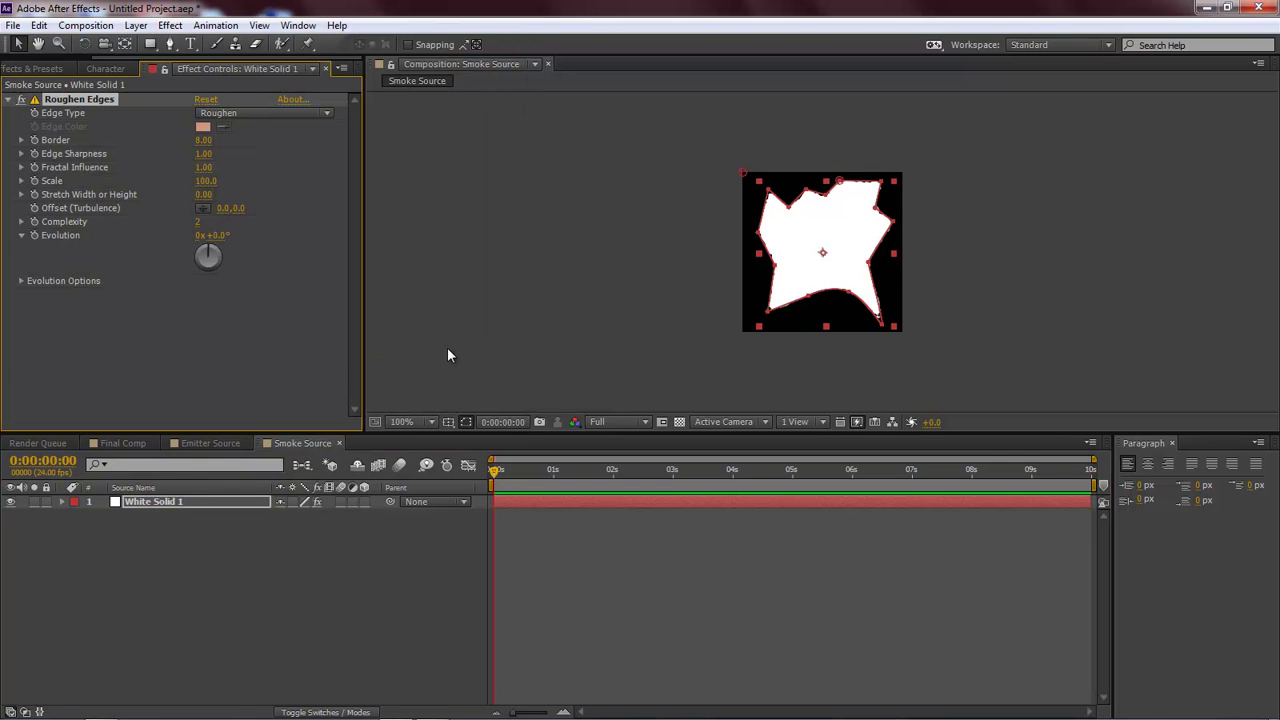
- Set the Roughen Edges border to 100 and its scale to 550
click(204, 144)
text(100)
key(Tab)
key(Tab)
key(Tab)
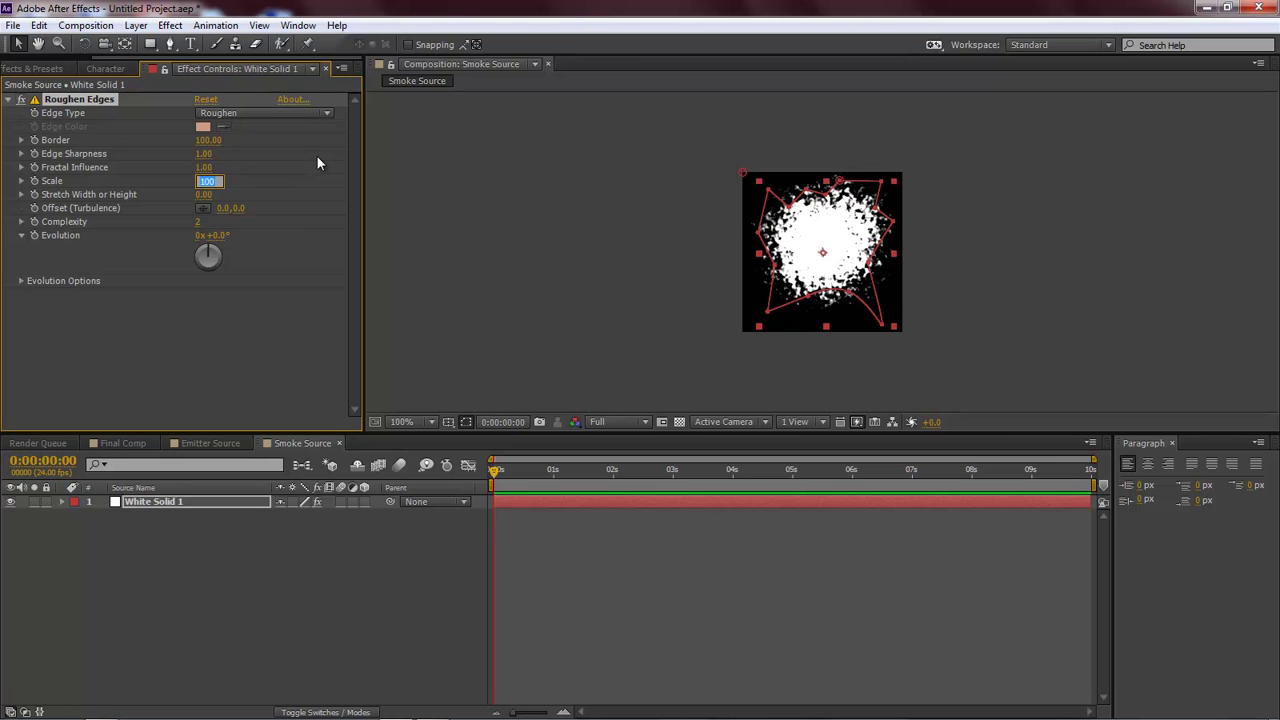
text(550)
key(Return)
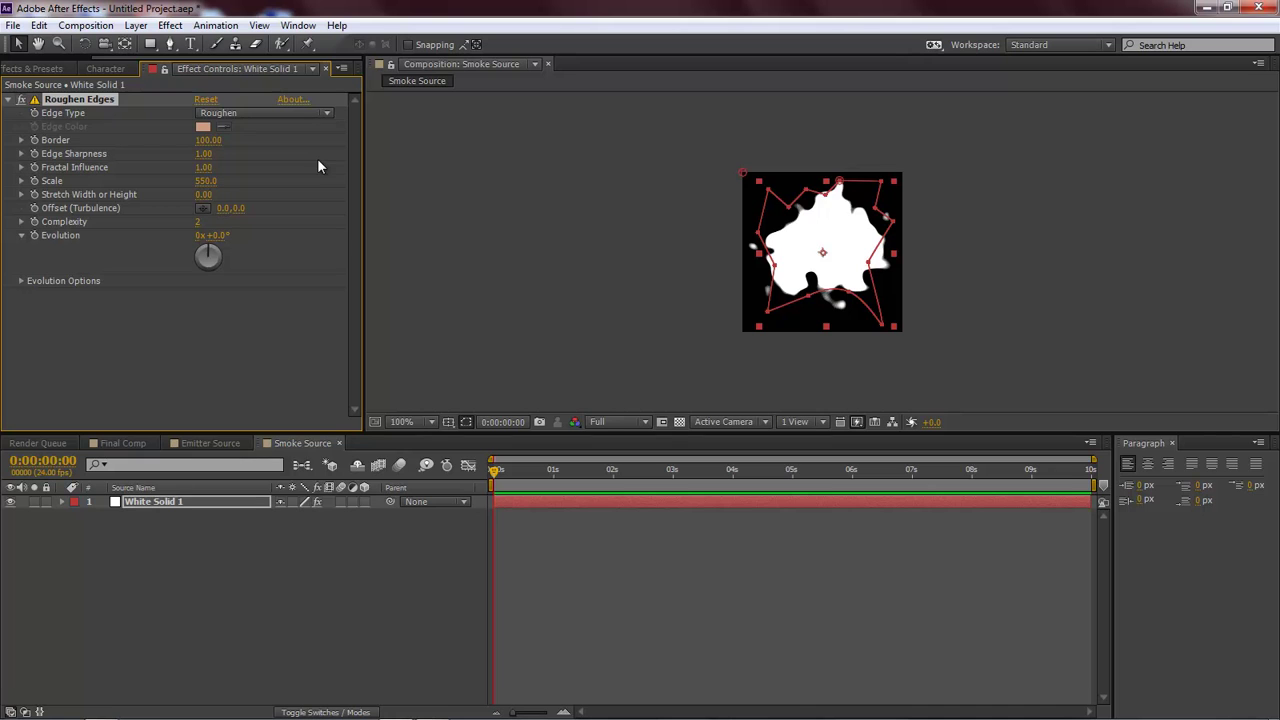
- Add the expression [0,time*-100] to the Roughen Edges Offset (Turbulence) and preview the moving edges
alt+click(34, 208)
text([0,)
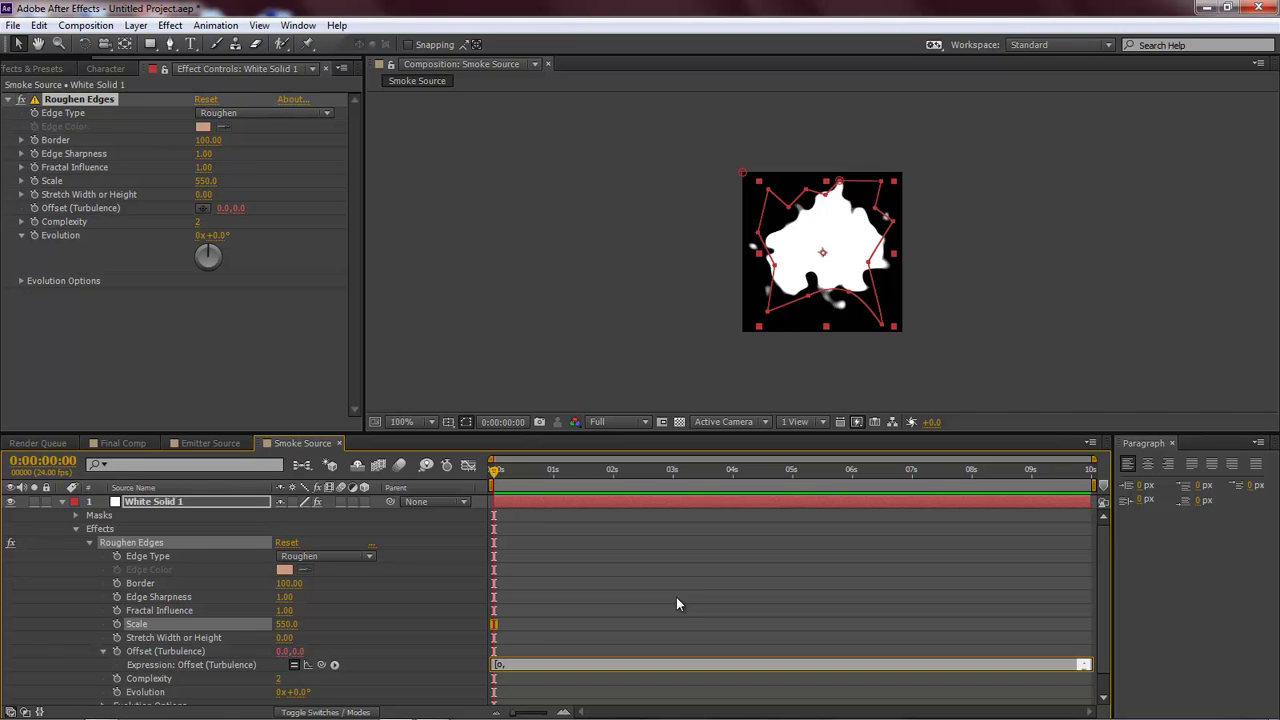
text(time*-100)
click(498, 664)
key(Right)
click(557, 627)
drag(496, 470, 574, 477)
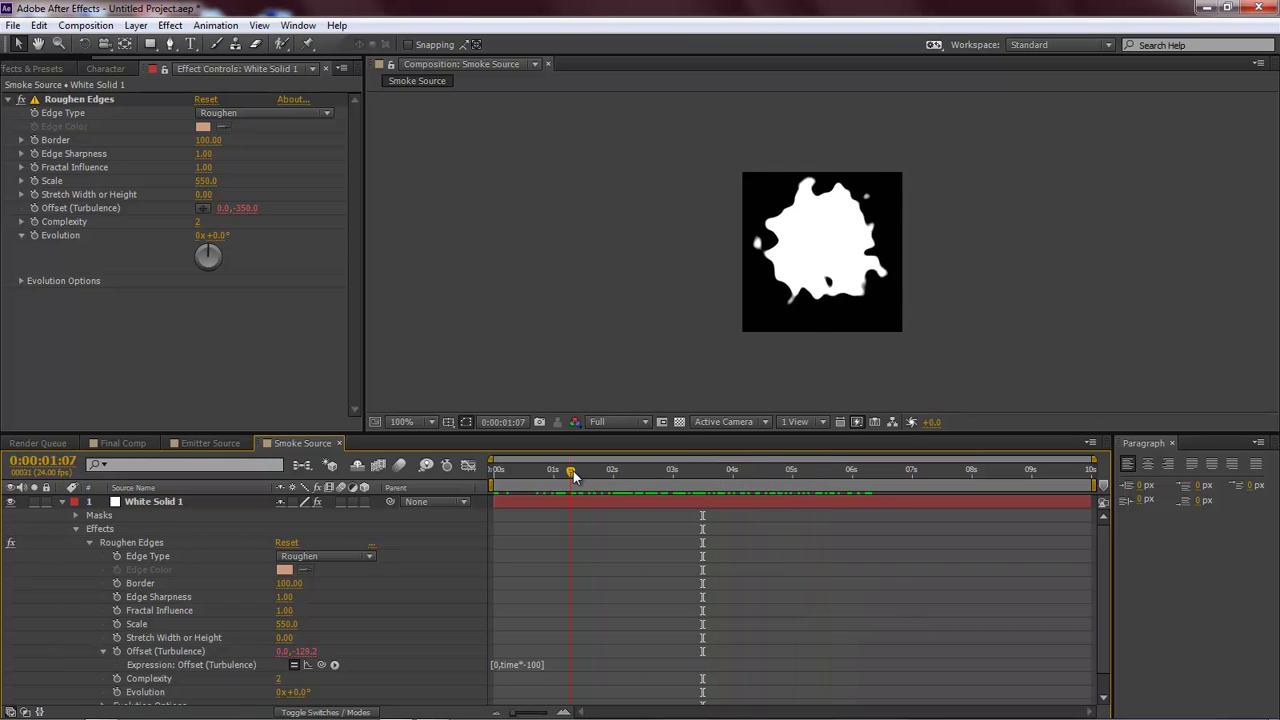
click(62, 501)
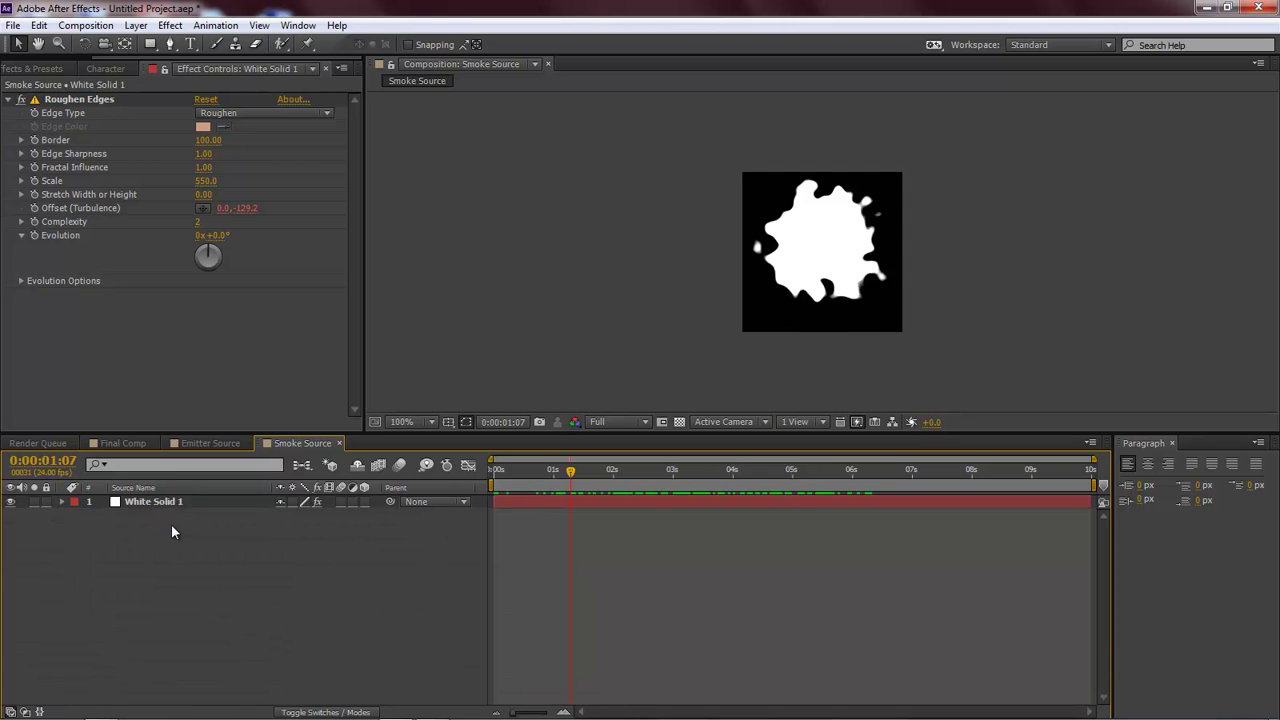
- Create a second 200 x 200 px white solid and place it below White Solid 1
key(ctrl+y)
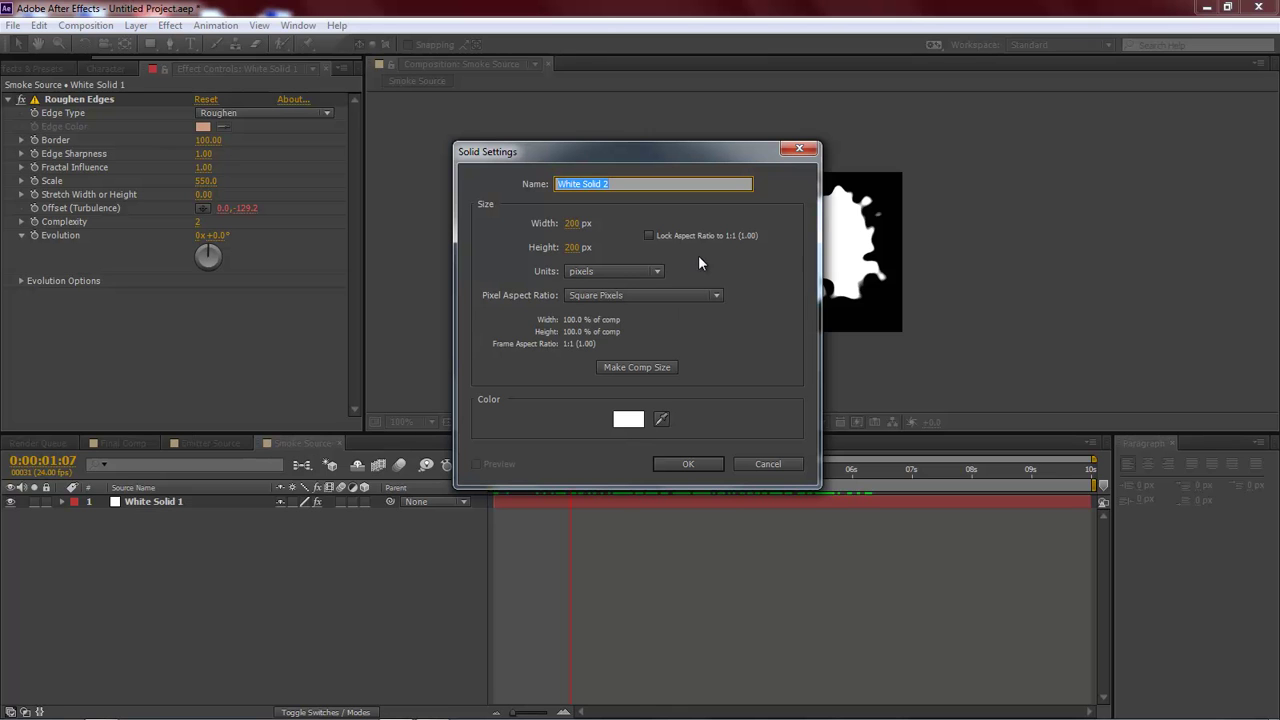
click(688, 464)
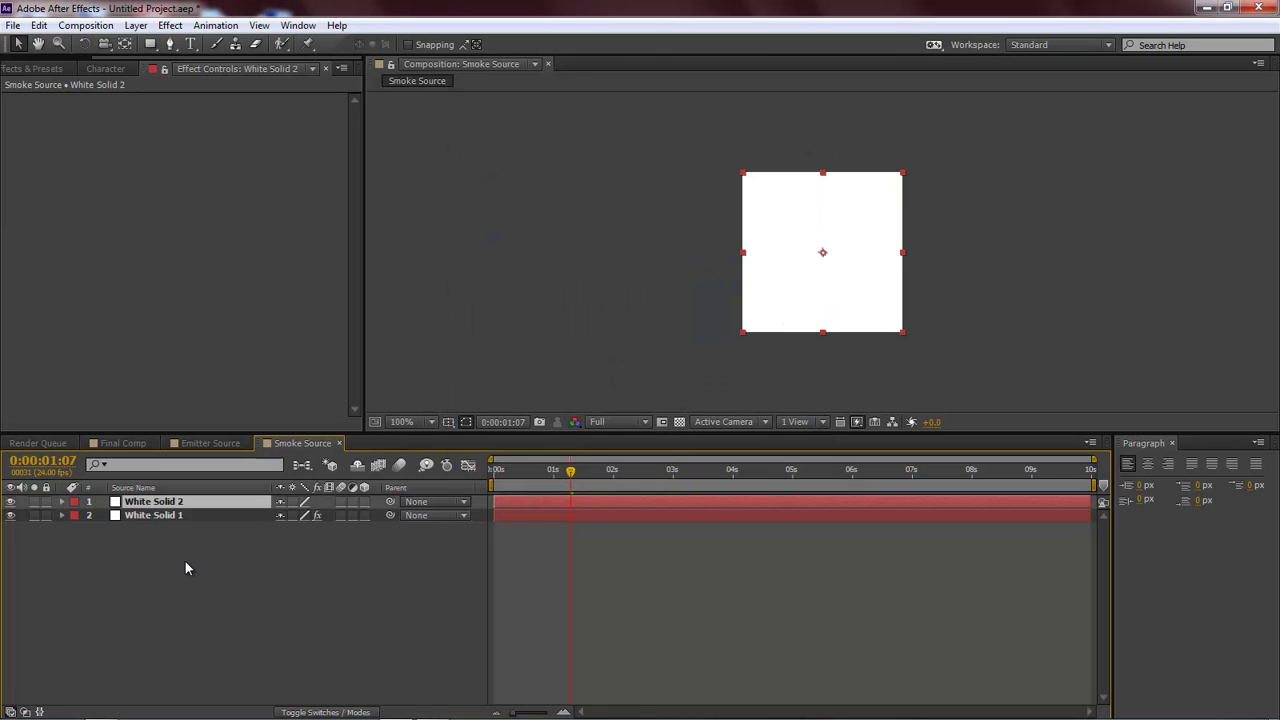
key(ctrl+bracketleft)
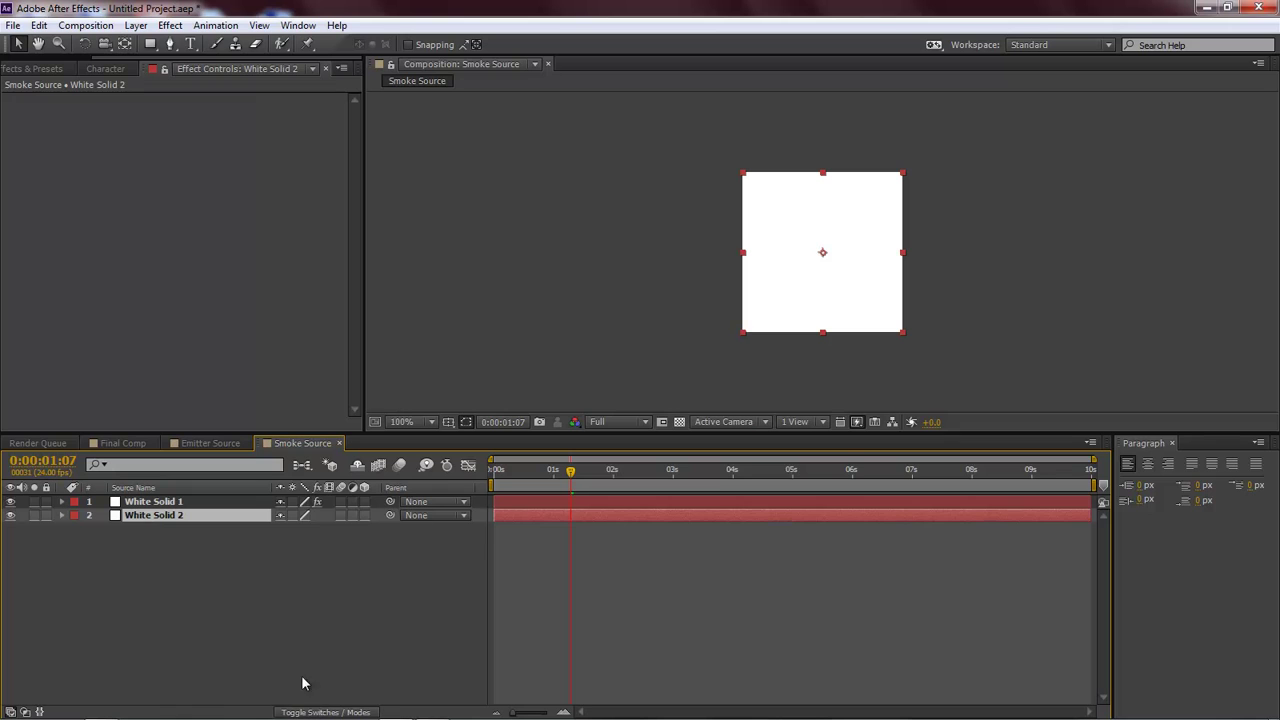
- Set White Solid 2's track matte to Luma Matte "White Solid 1"
click(326, 712)
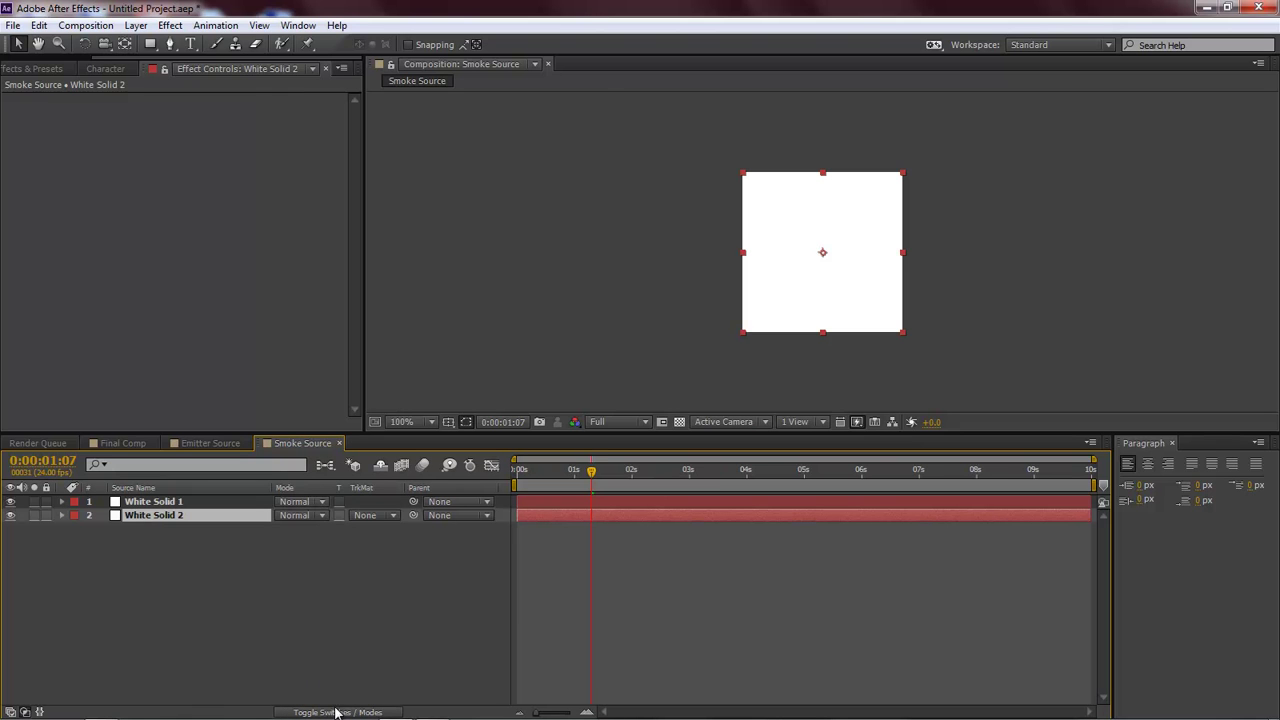
click(394, 515)
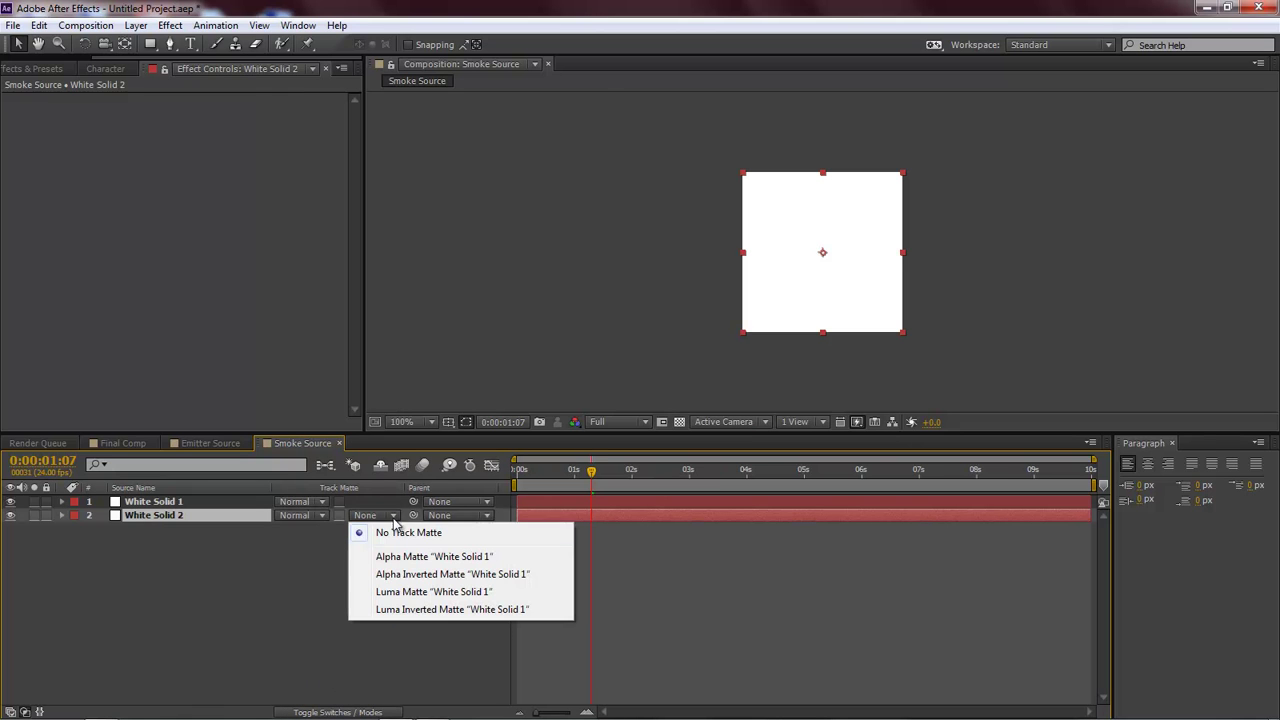
click(441, 592)
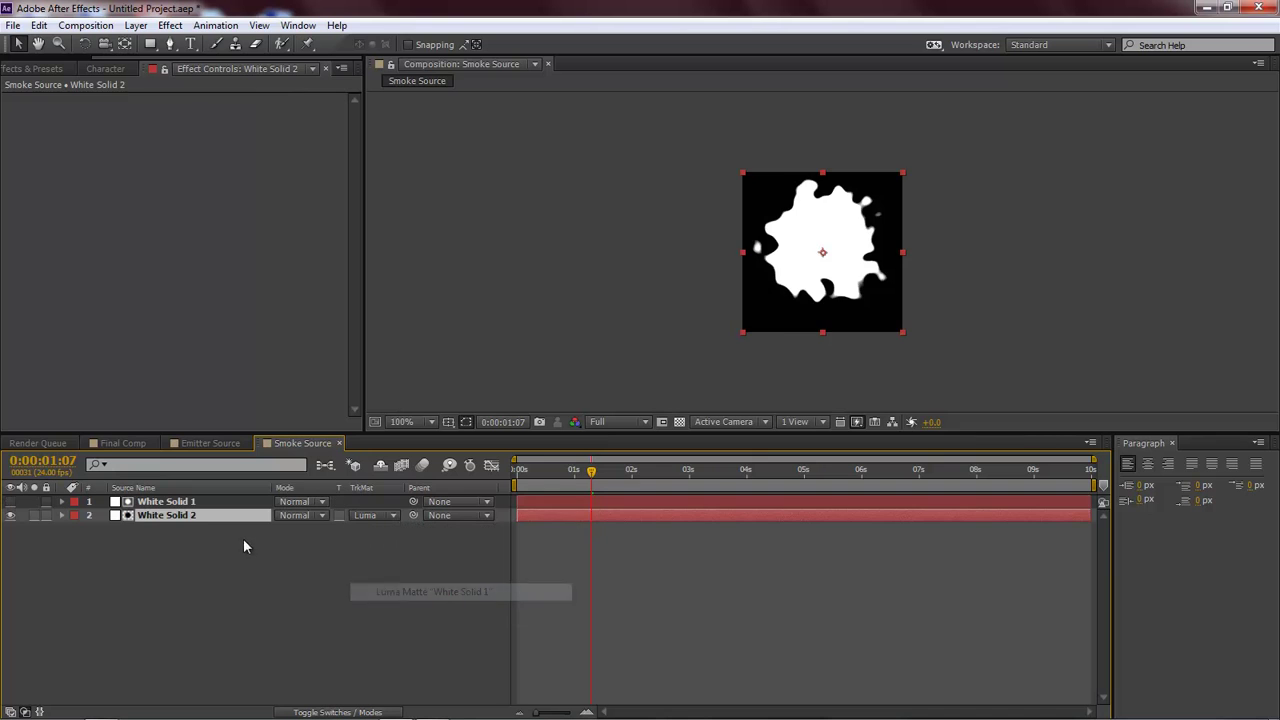
- Rename the White Solid 1 matte layer as Smoke
click(181, 502)
key(Return)
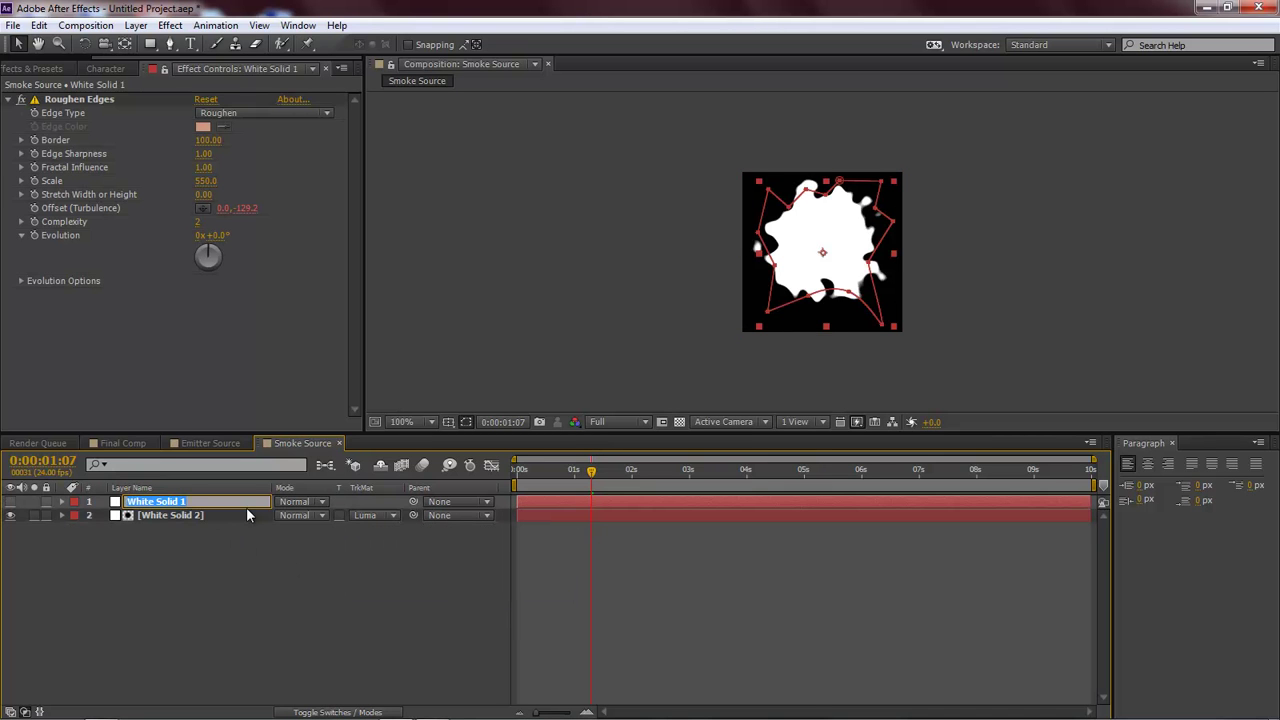
text(Smoke)
key(Return)
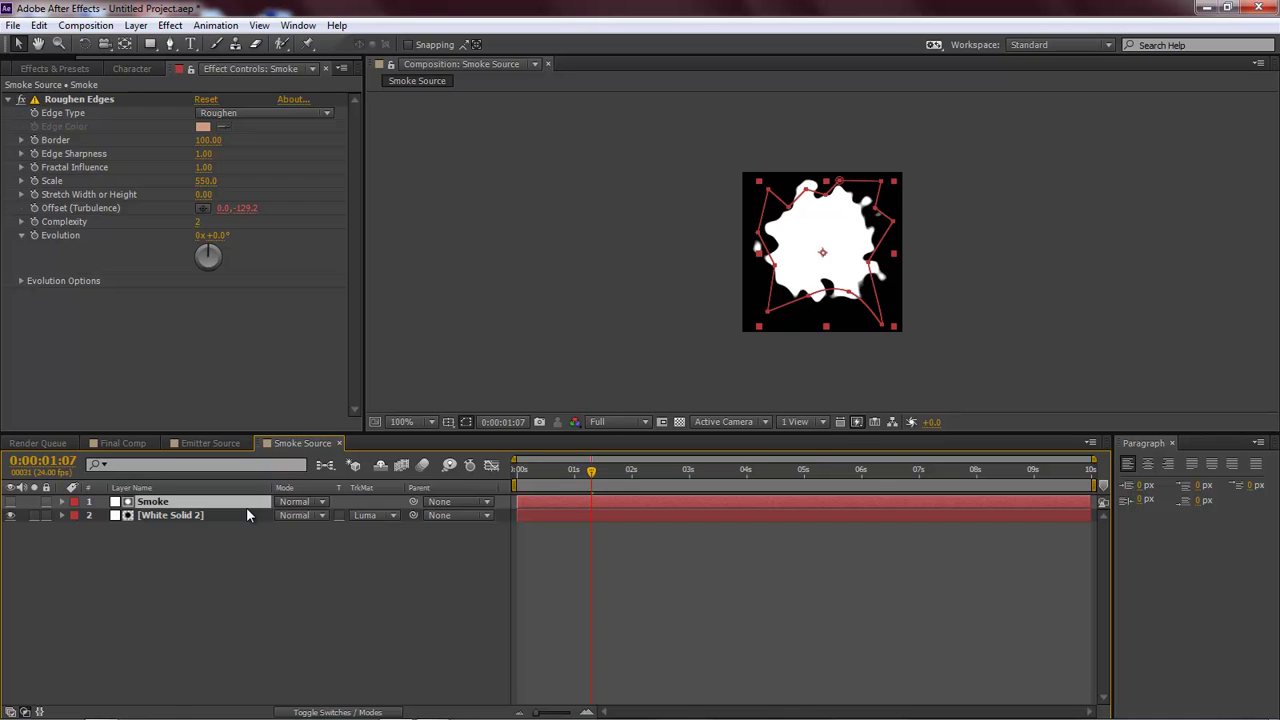
click(265, 548)
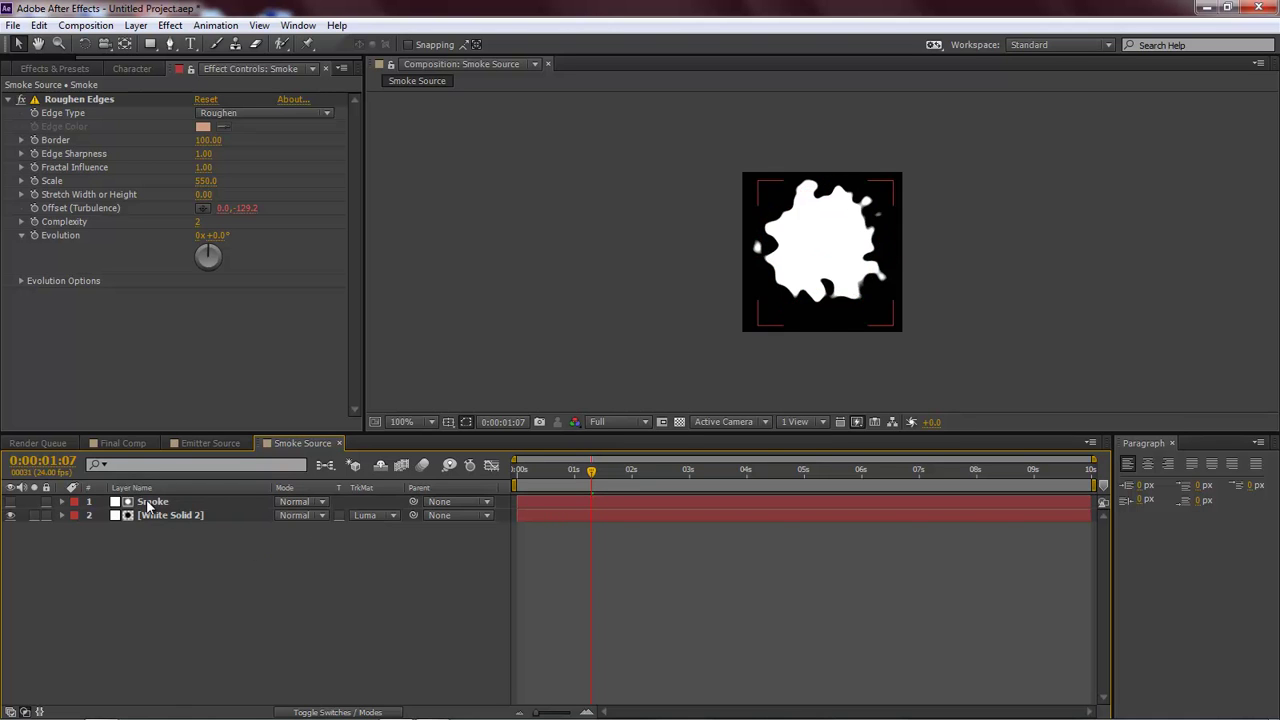
- Apply Fast Blur to the Smoke layer with a blurriness of 14 and preview the softened shape over time
click(232, 502)
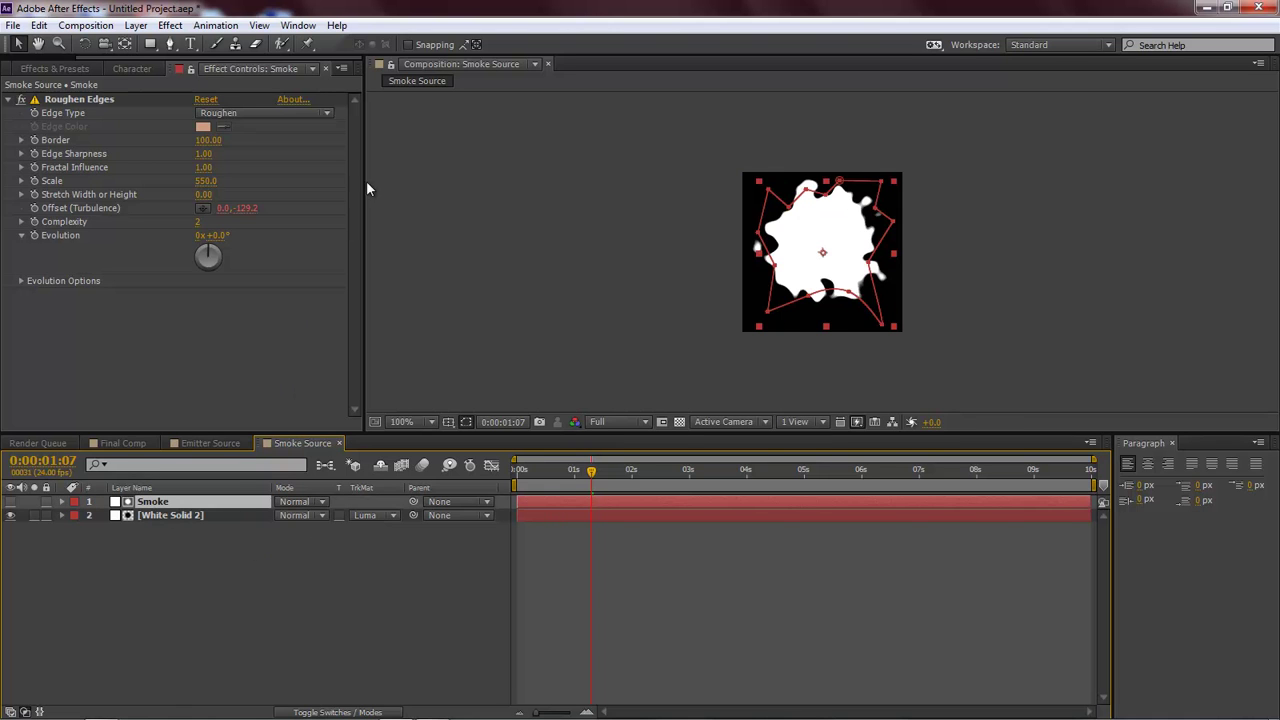
click(170, 25)
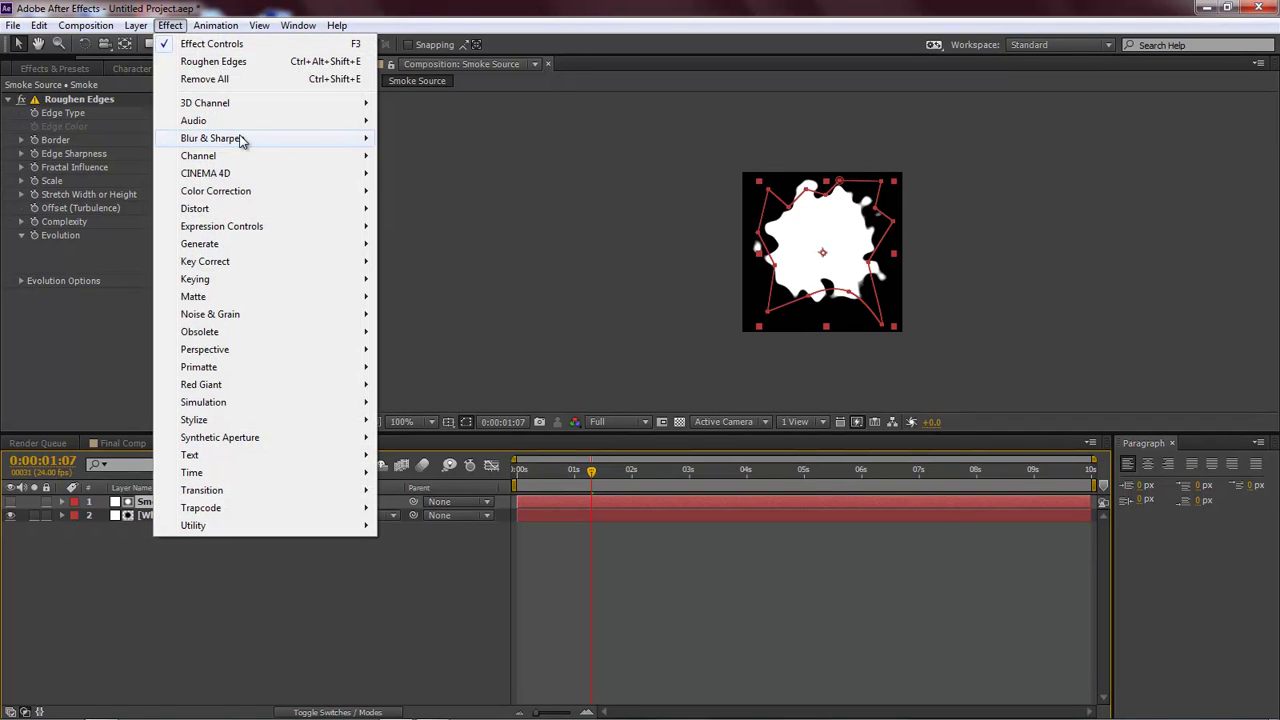
mouse_move(240, 139)
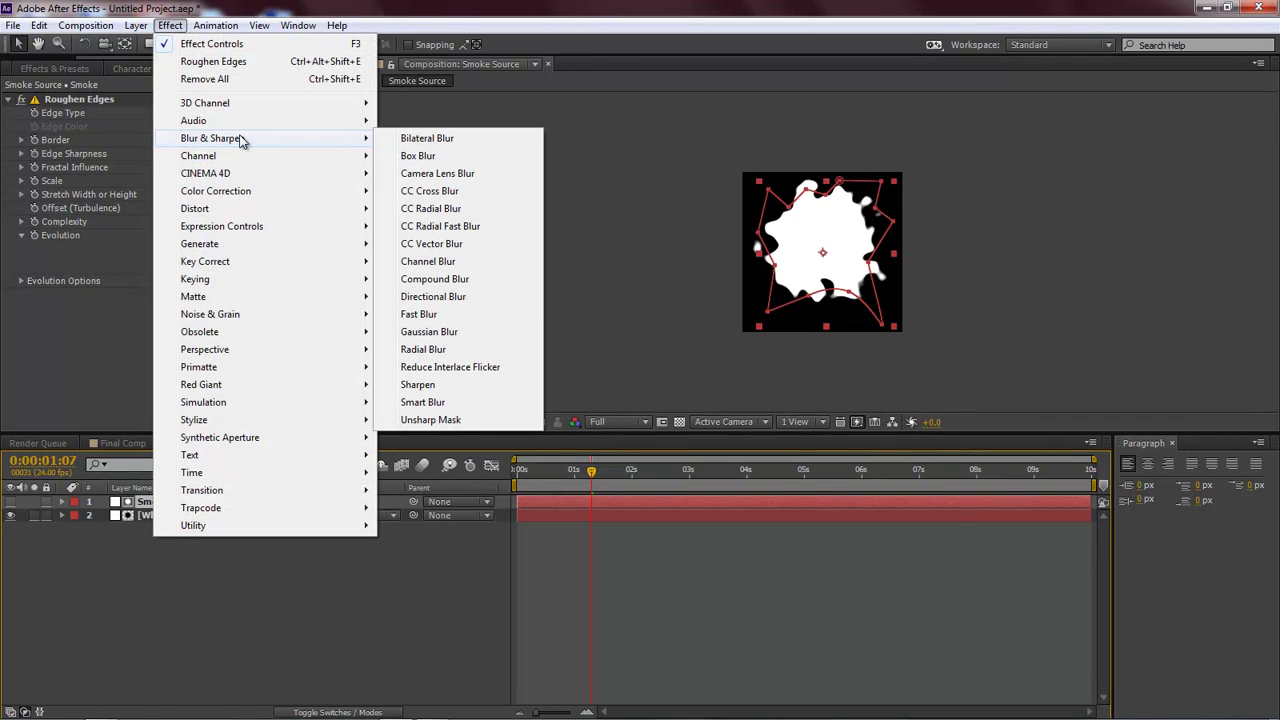
click(438, 314)
click(201, 308)
text(25)
key(Return)
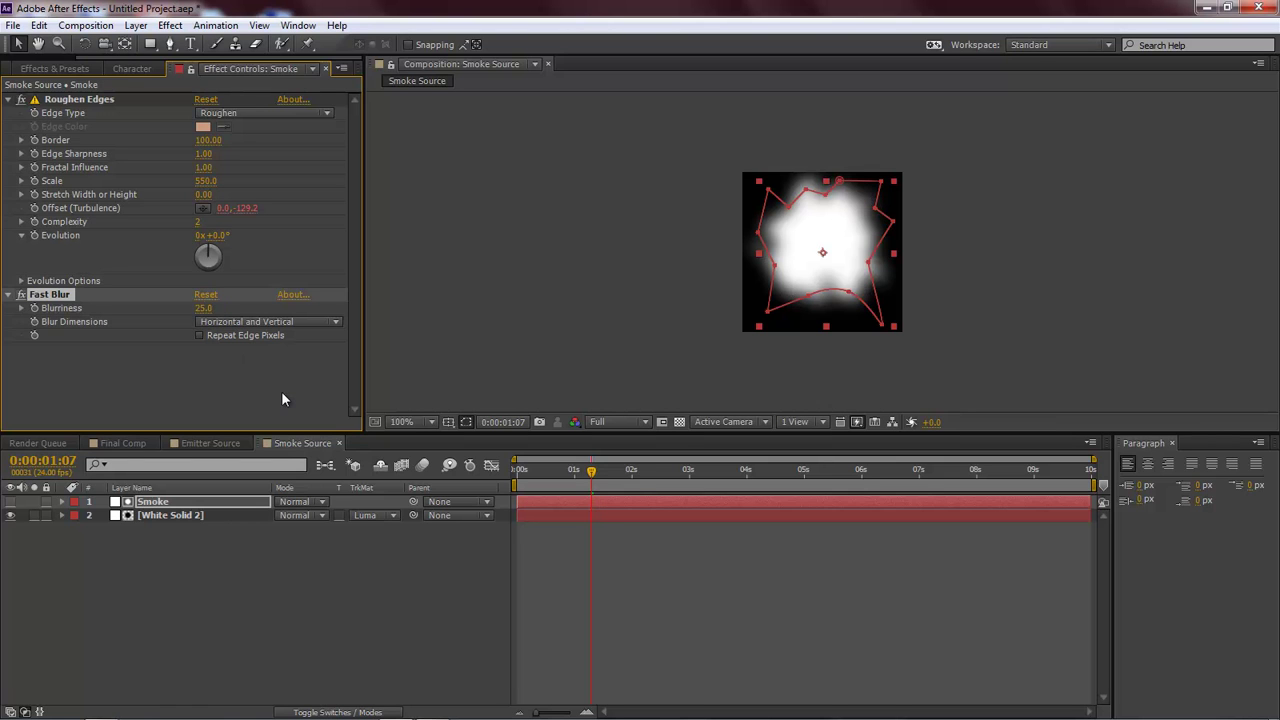
drag(203, 308, 193, 309)
click(557, 567)
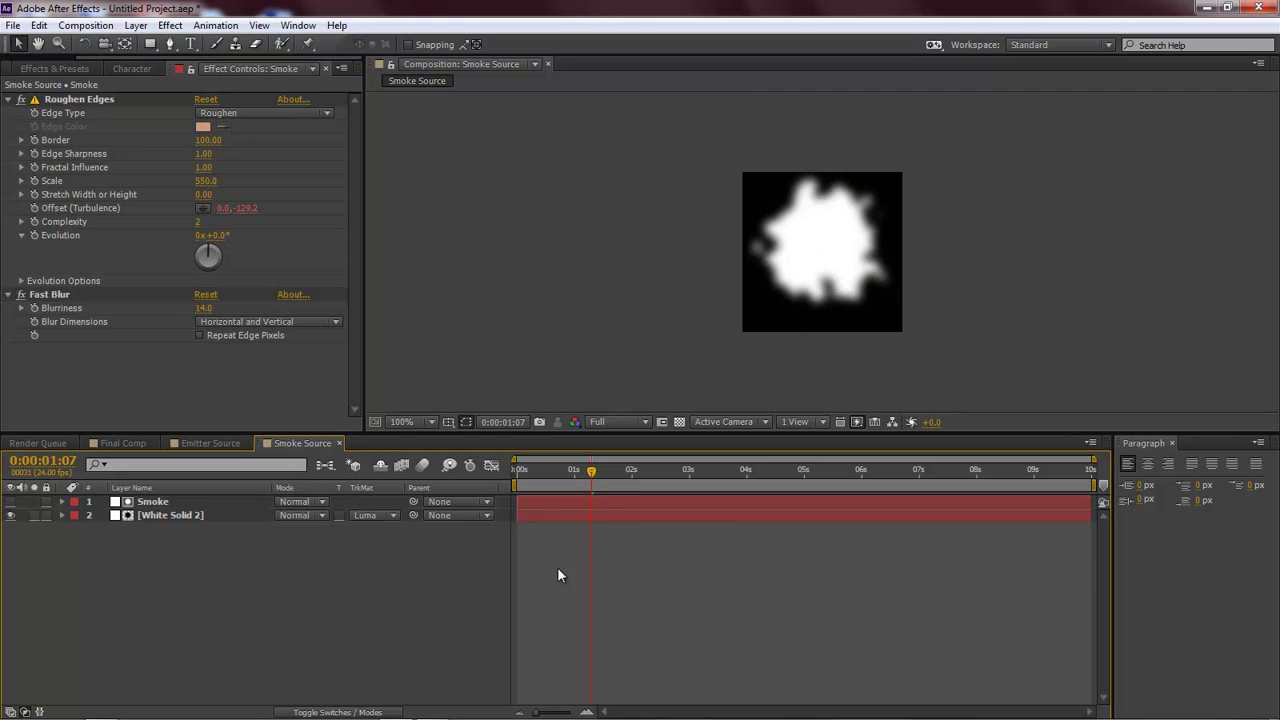
click(614, 473)
drag(616, 474, 556, 472)
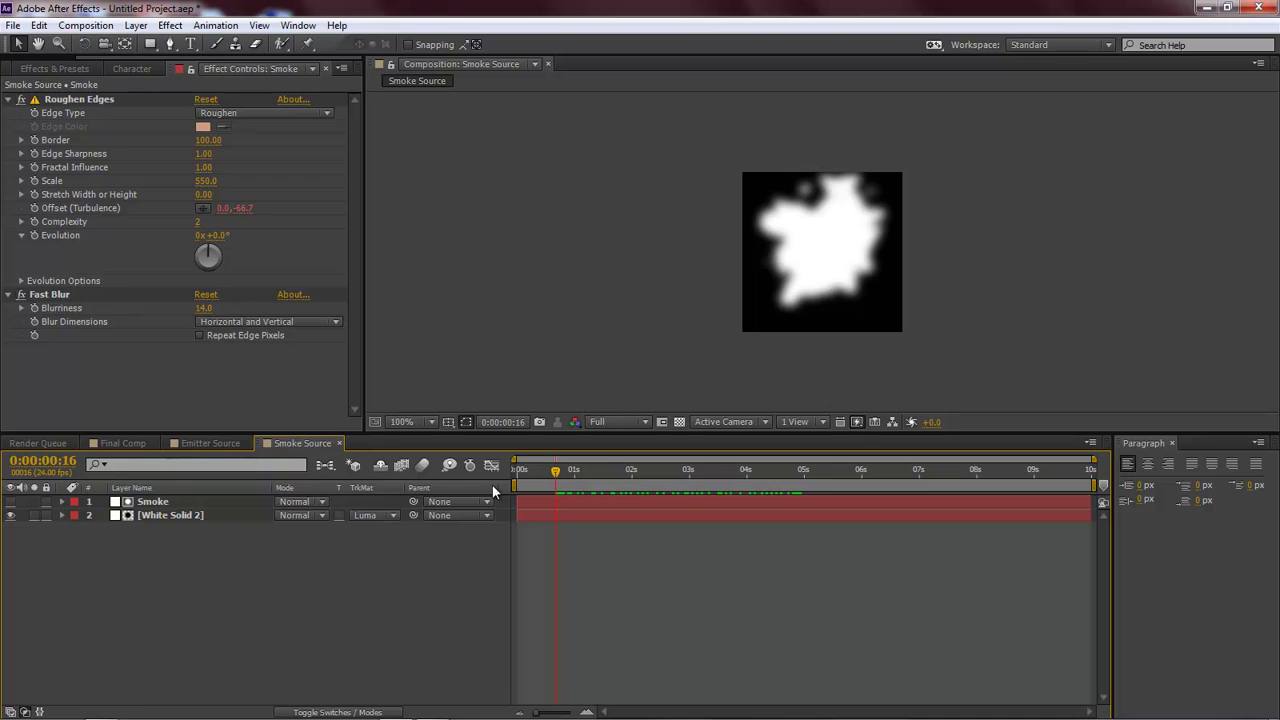
- Add the Smoke Source composition to Final Comp just above the BG layer and hide it
click(128, 446)
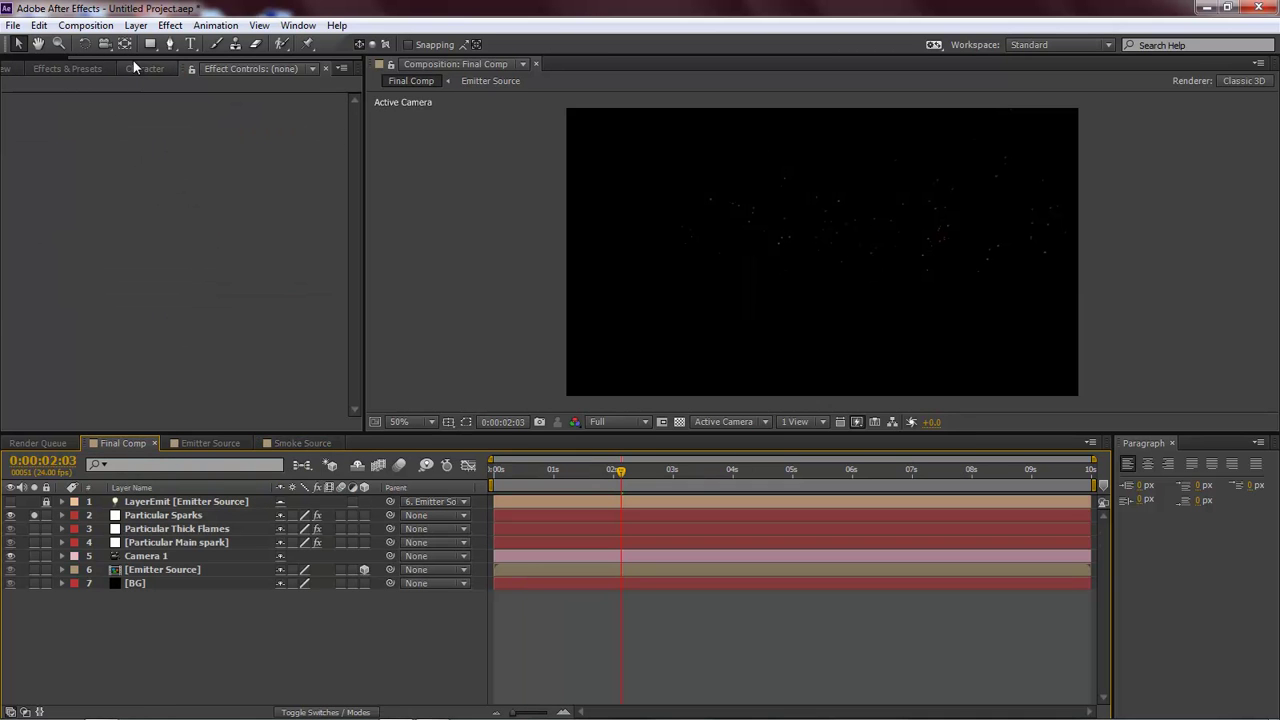
scroll(133, 66, up, 3)
click(23, 68)
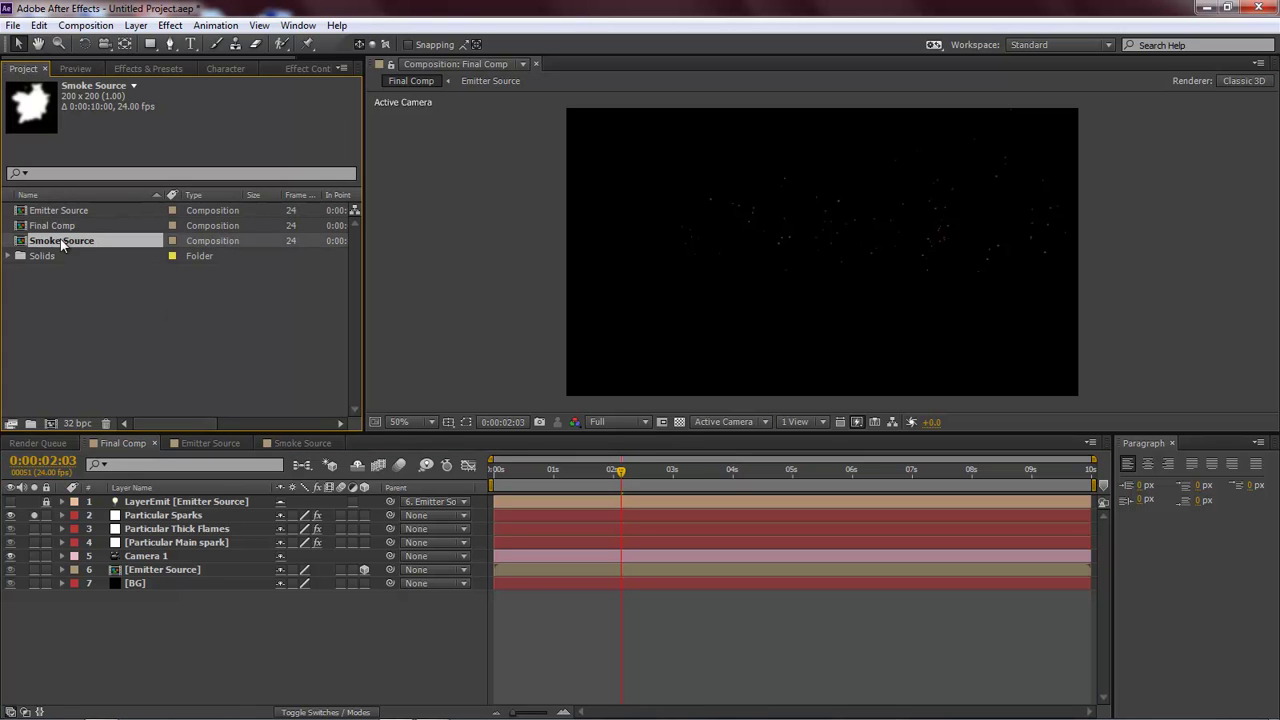
drag(61, 239, 158, 581)
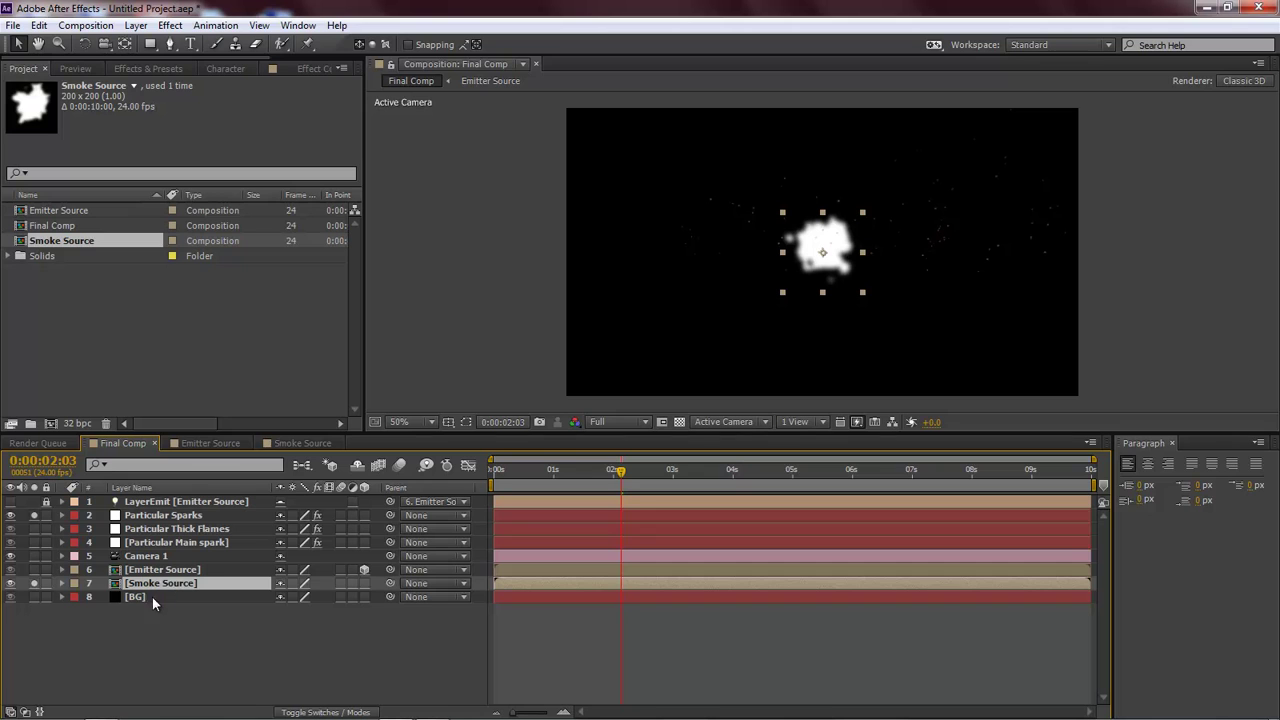
click(11, 583)
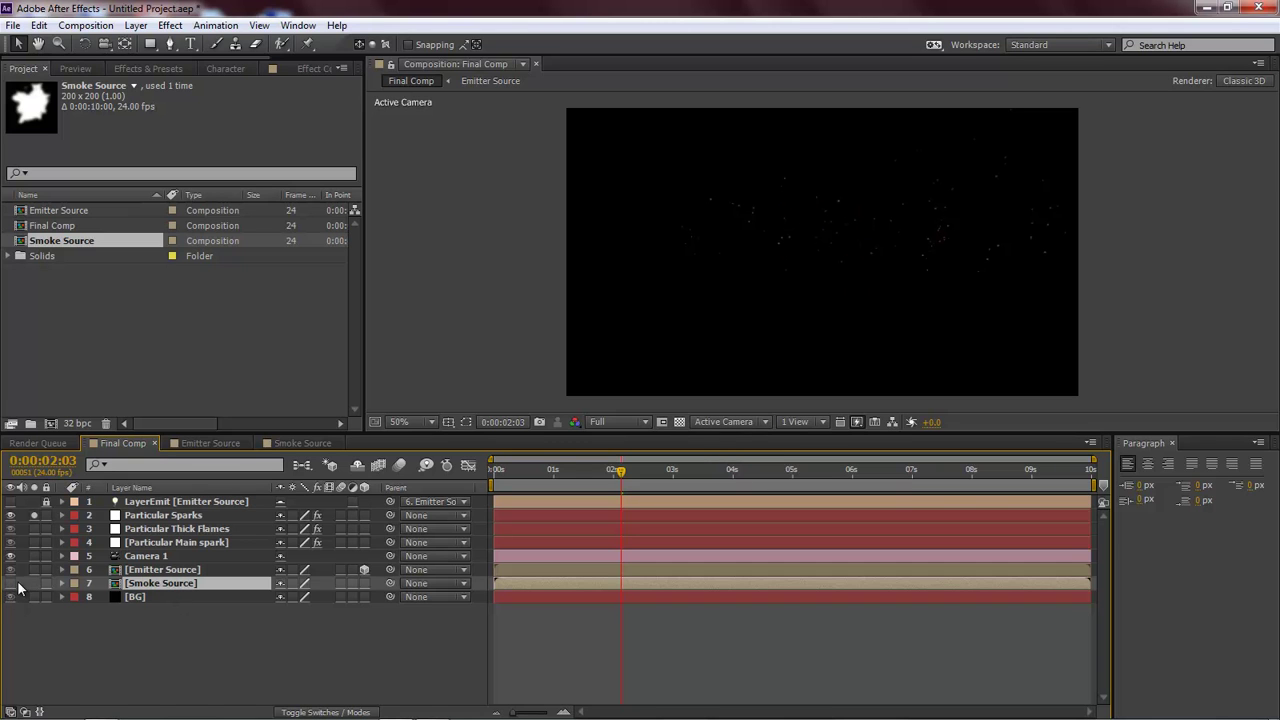
- Duplicate the Particular Sparks layer, place the copy below Particular Main spark and rename it Particular Smoke
click(181, 518)
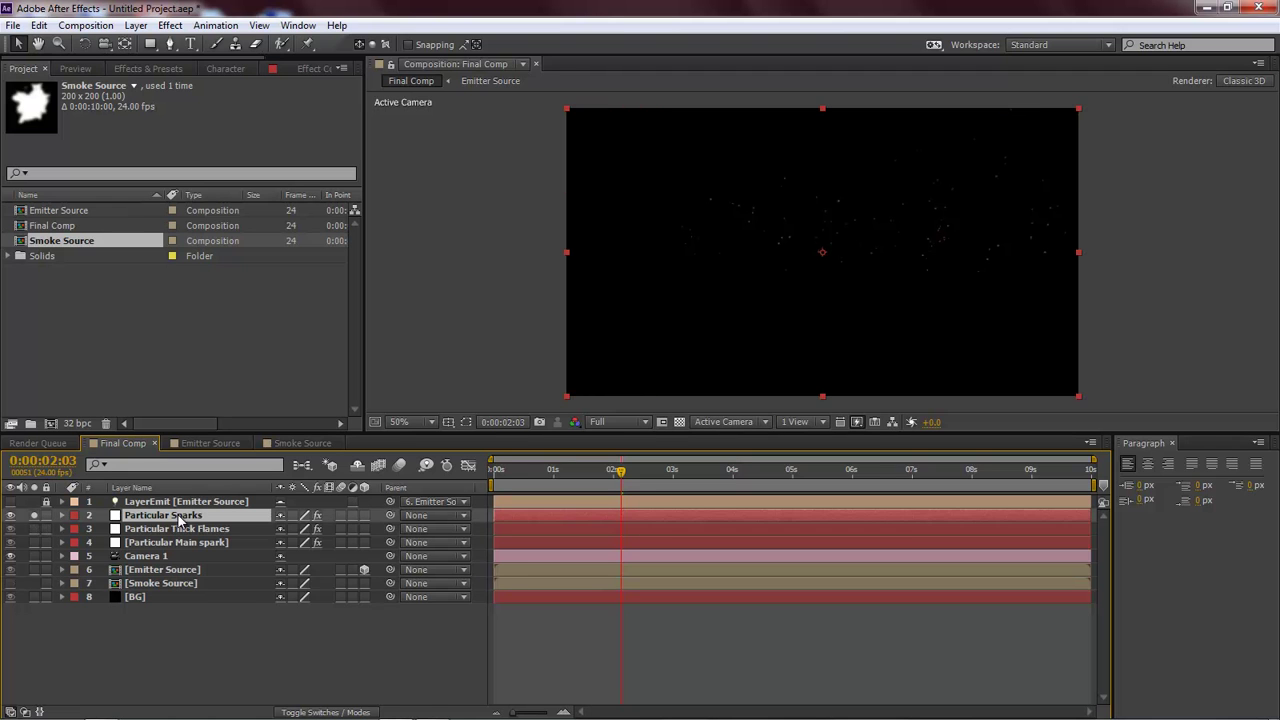
key(ctrl+d)
drag(182, 520, 186, 569)
key(Return)
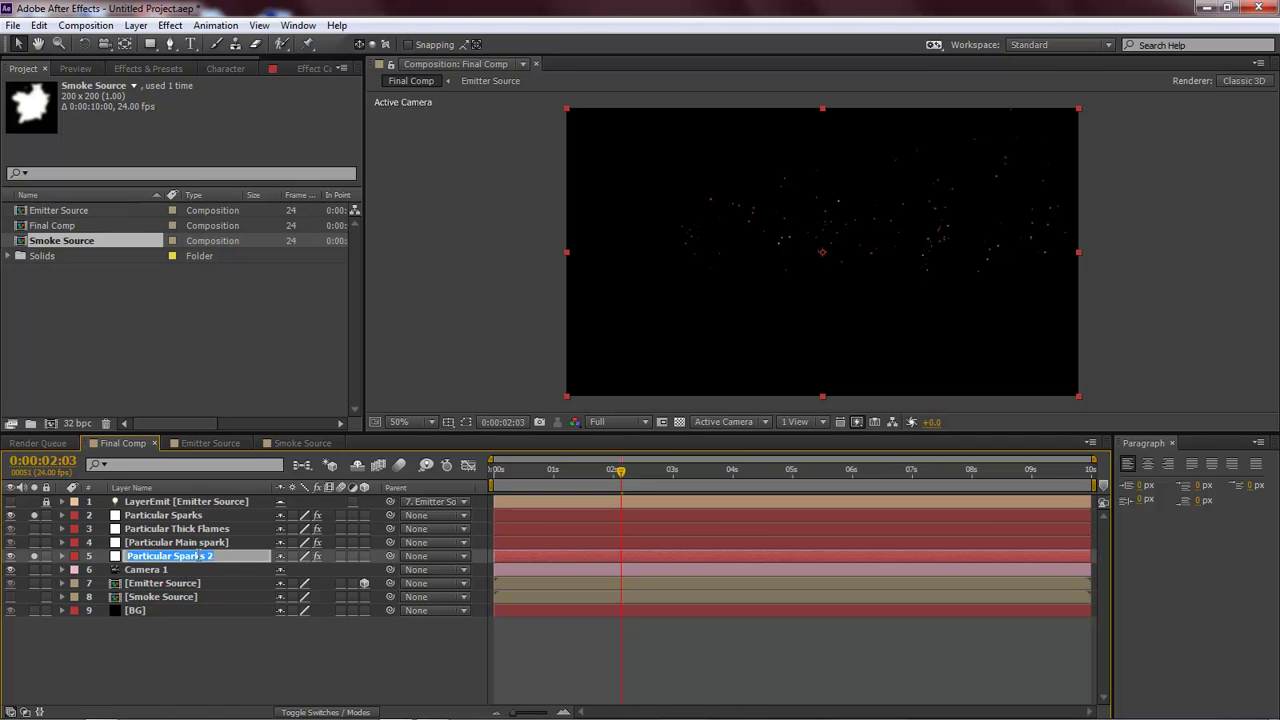
drag(174, 556, 723, 553)
text(Smoke)
key(Return)
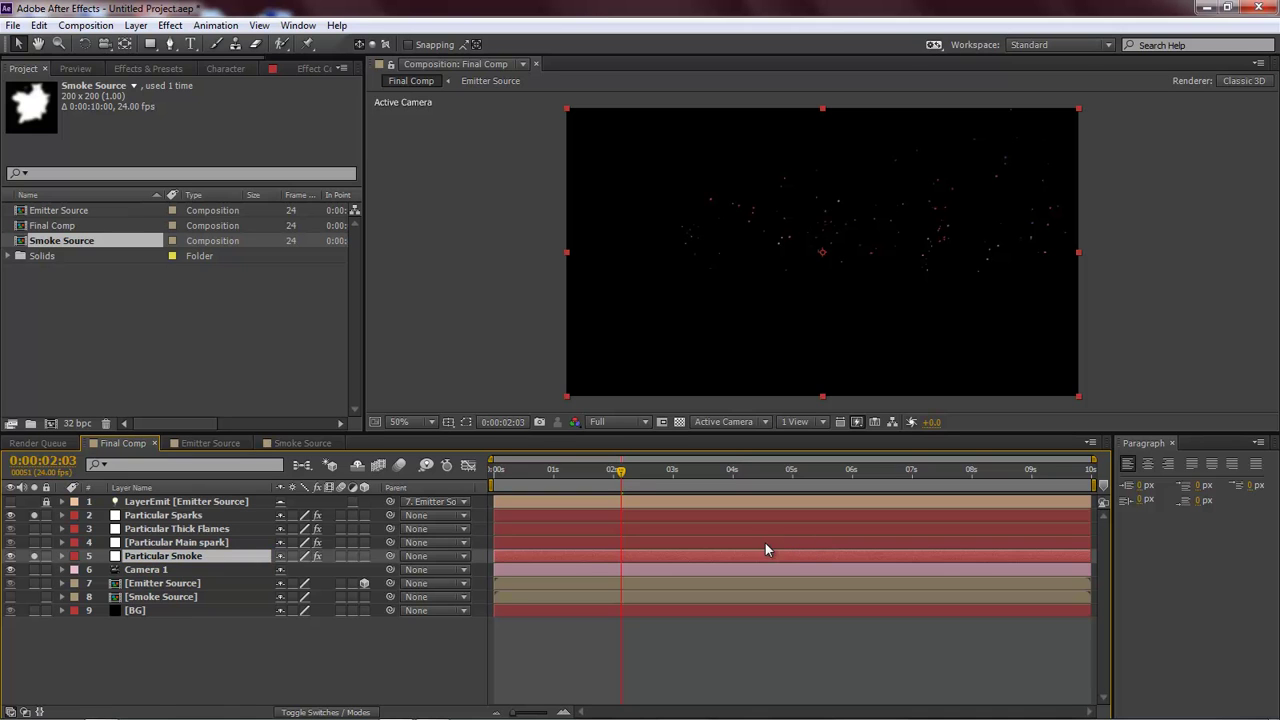
- Set the Particular Smoke emitter to 10000 particles per second
scroll(285, 66, down, 3)
click(227, 66)
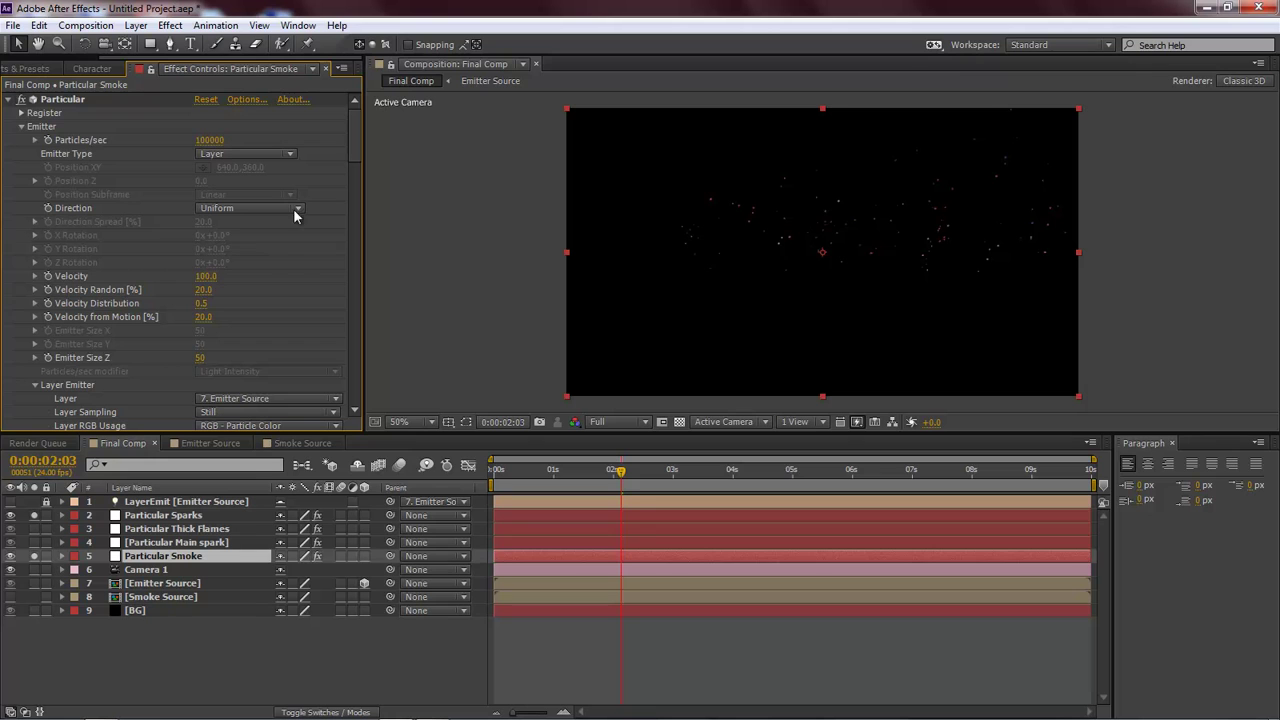
click(210, 141)
text(10000)
key(Return)
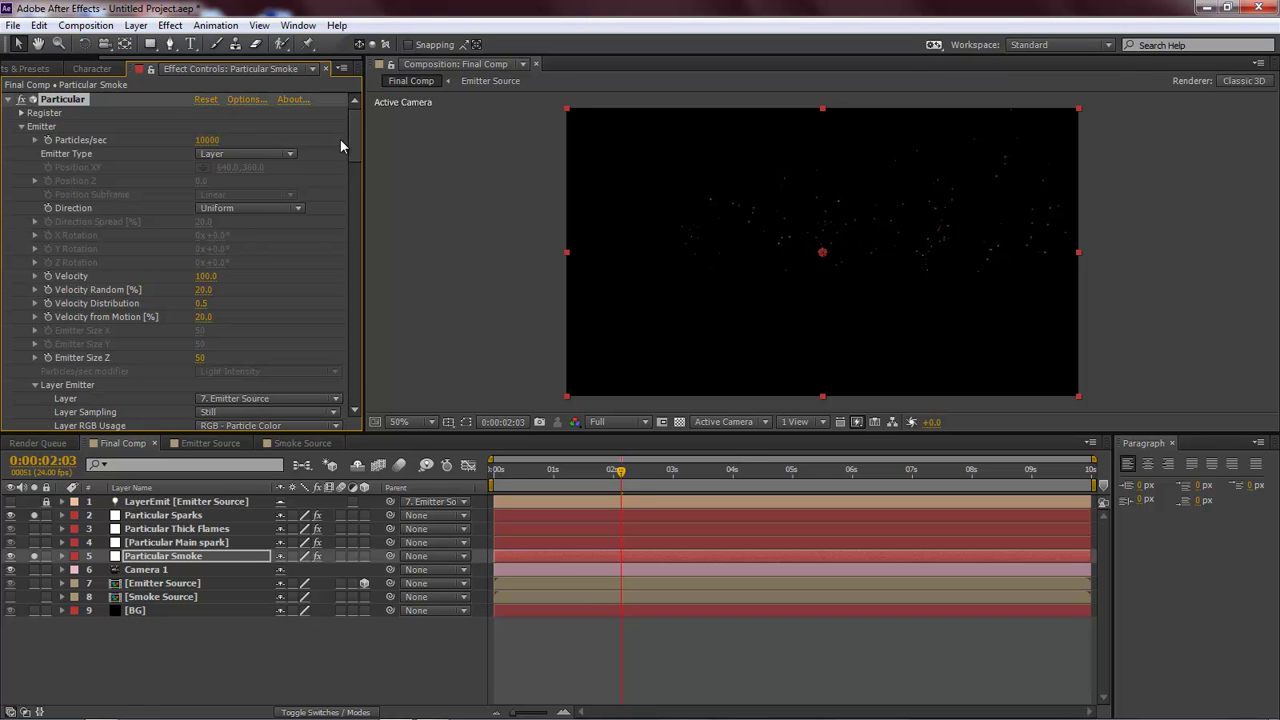
- Set Move with Wind to 150% in Particular Smoke's turbulence field
drag(353, 129, 367, 244)
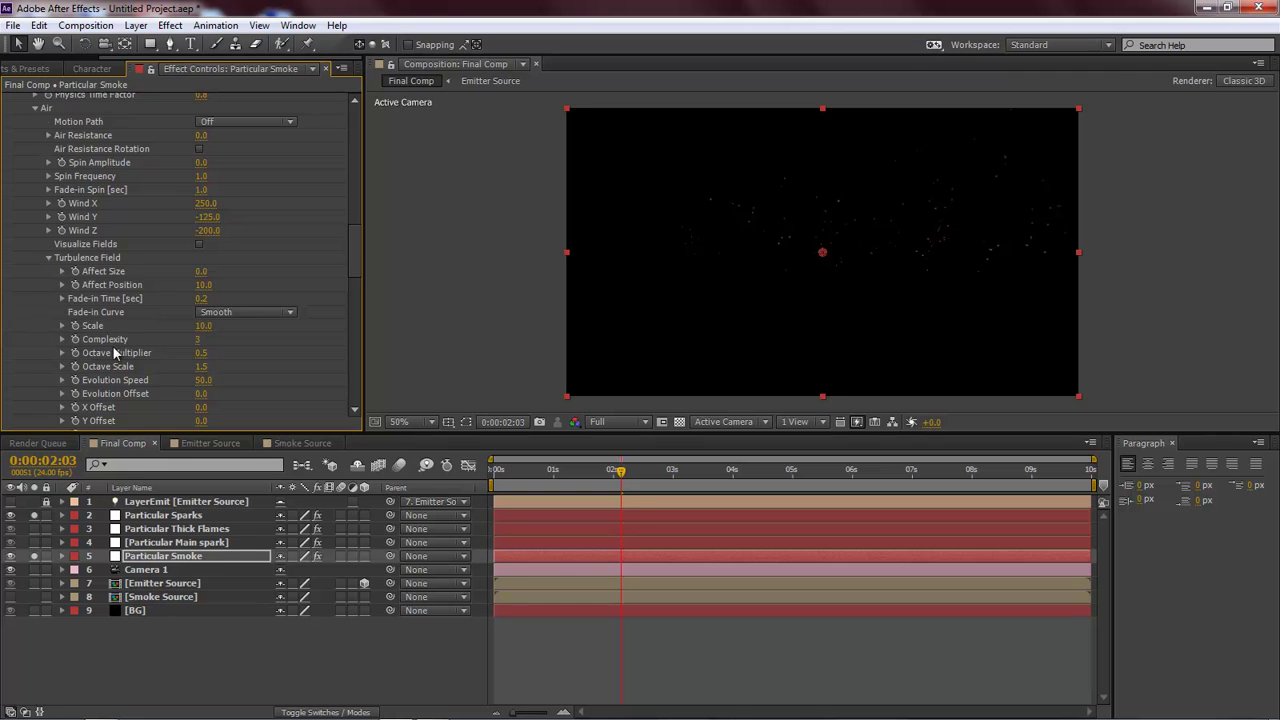
scroll(118, 354, down, 2)
click(205, 377)
text(150)
key(Return)
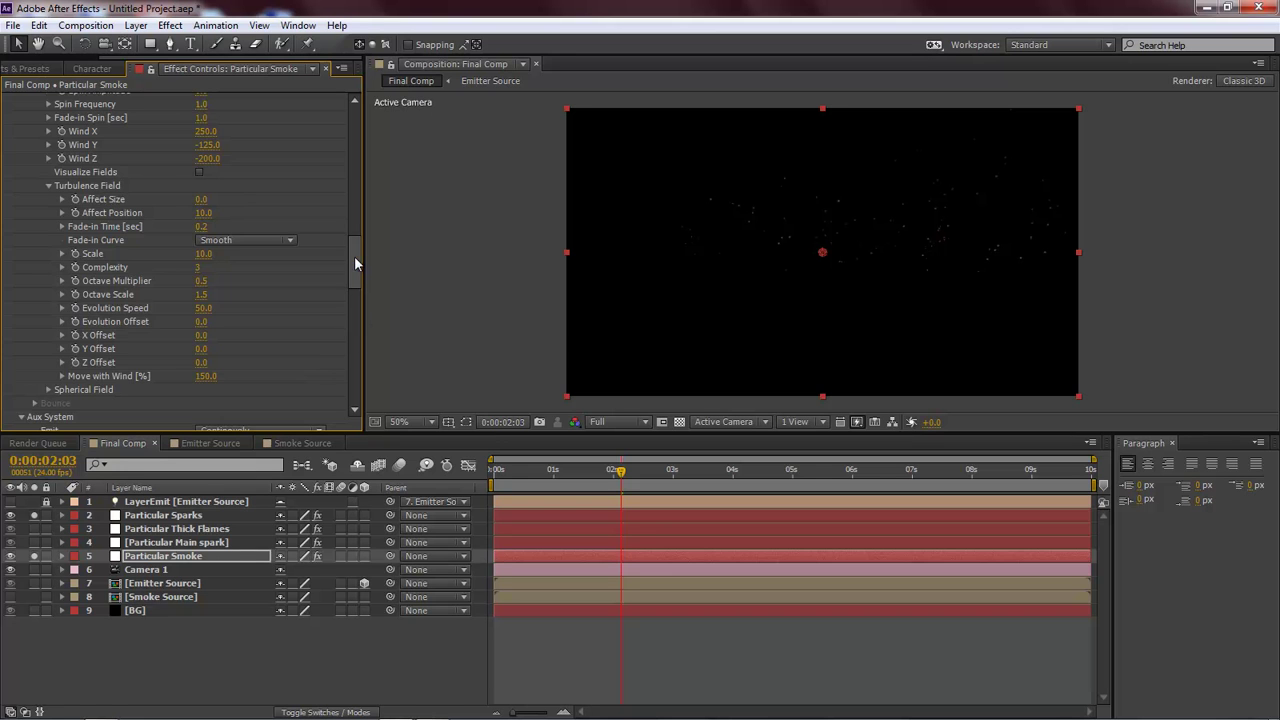
- Set the Particular Smoke aux system to emit 40 particles per second with a life of 1.2 seconds
drag(355, 258, 355, 307)
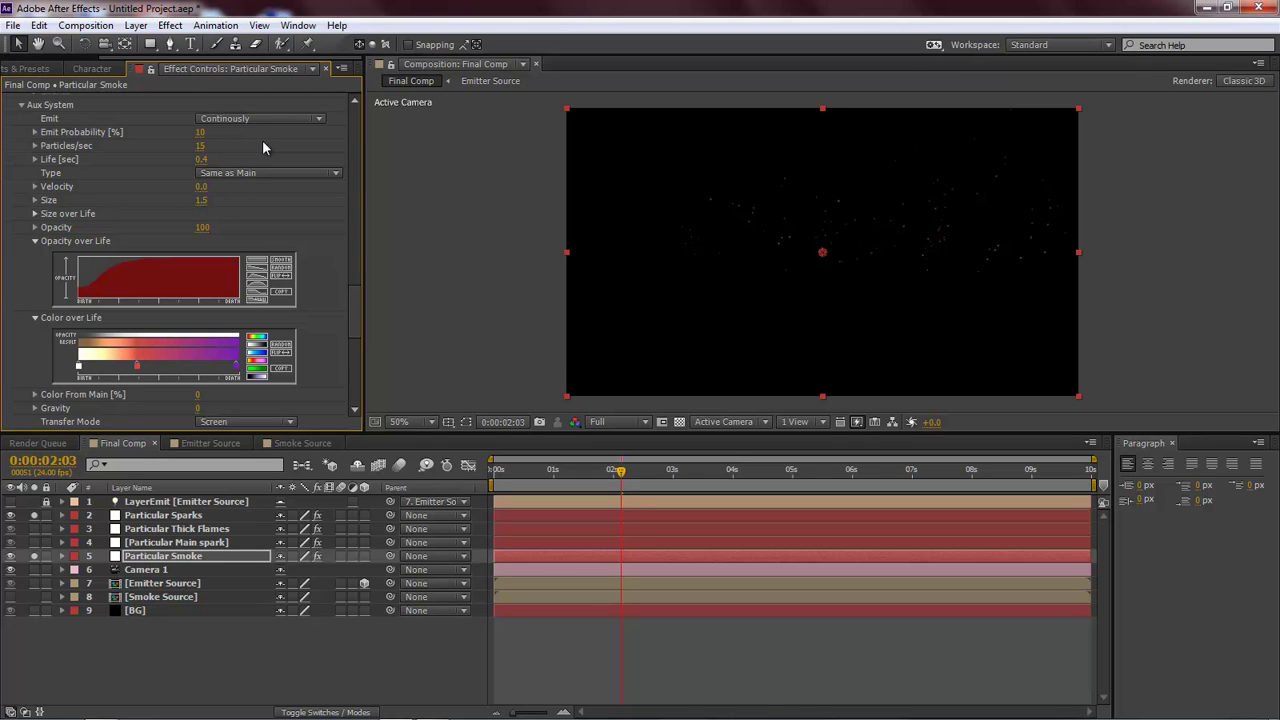
click(201, 150)
text(40)
key(Return)
click(201, 162)
text(1.2)
key(Return)
- Set the aux particle size to 100 and the aux opacity to 10 for Particular Smoke
click(201, 200)
text(100)
key(Return)
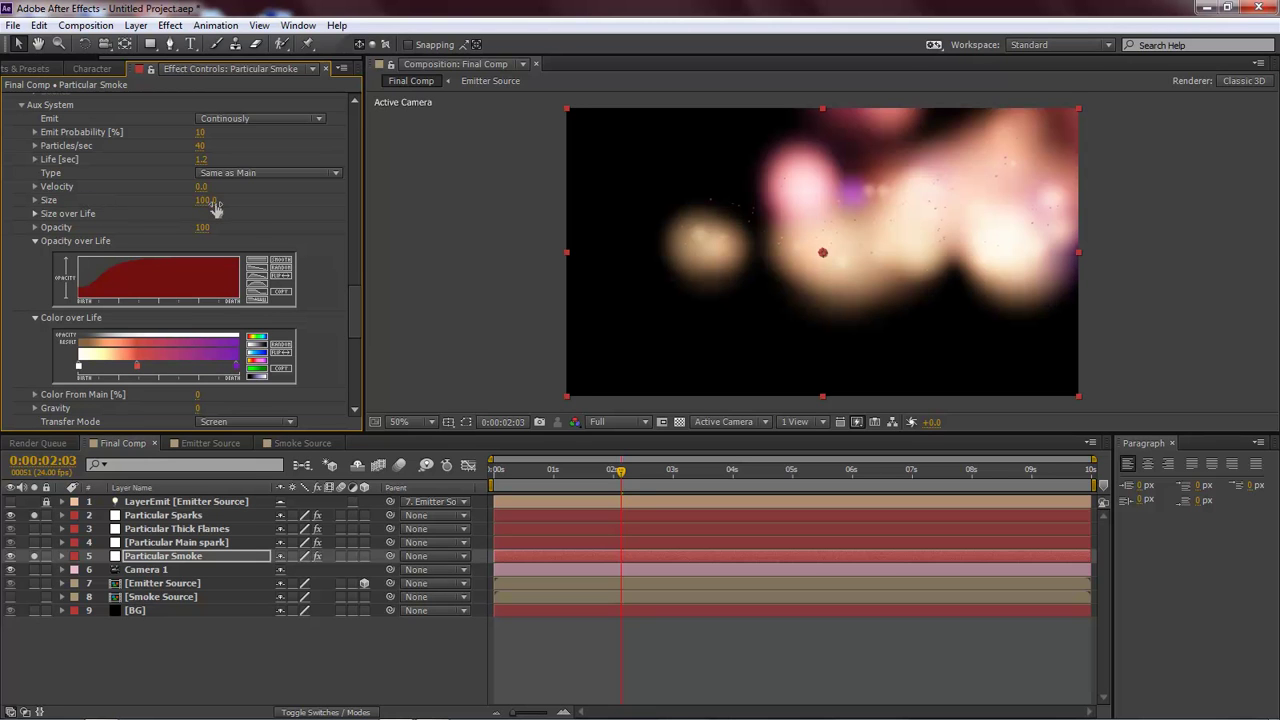
click(206, 227)
text(10)
key(Return)
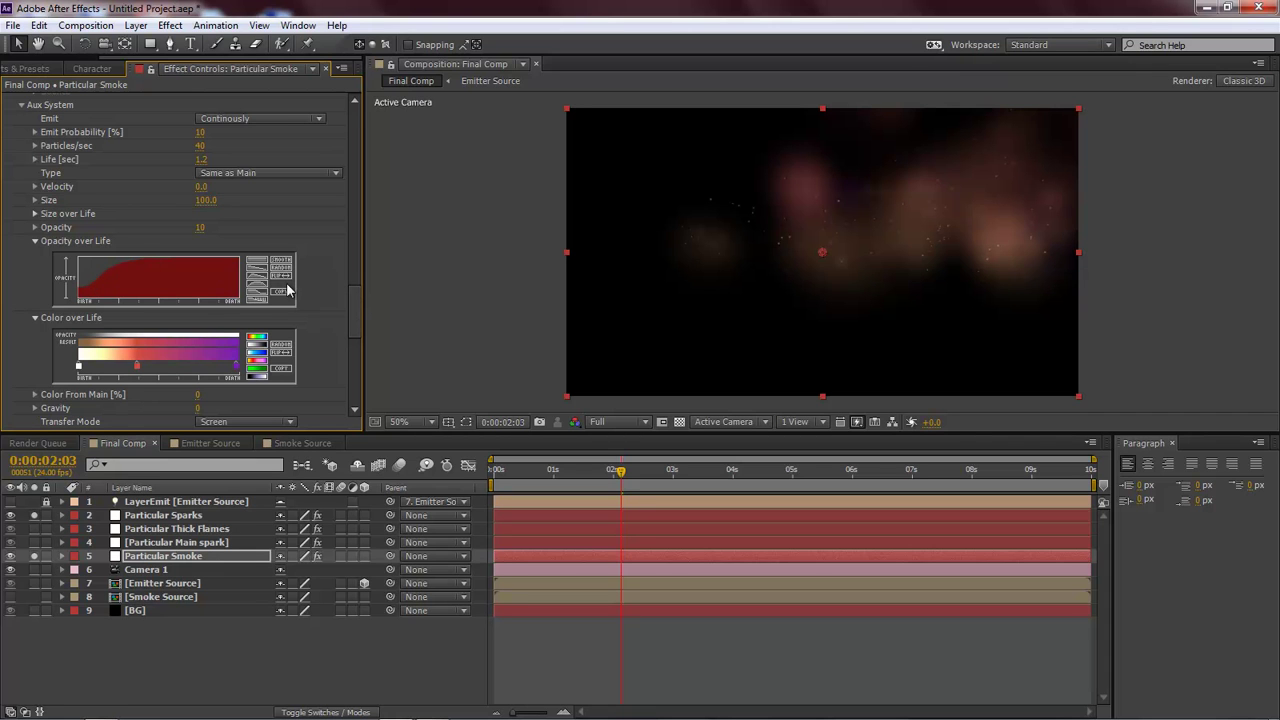
- Change the Particular Smoke particle type to Sprite Colorize and use the Smoke Source layer as its texture
drag(360, 321, 356, 200)
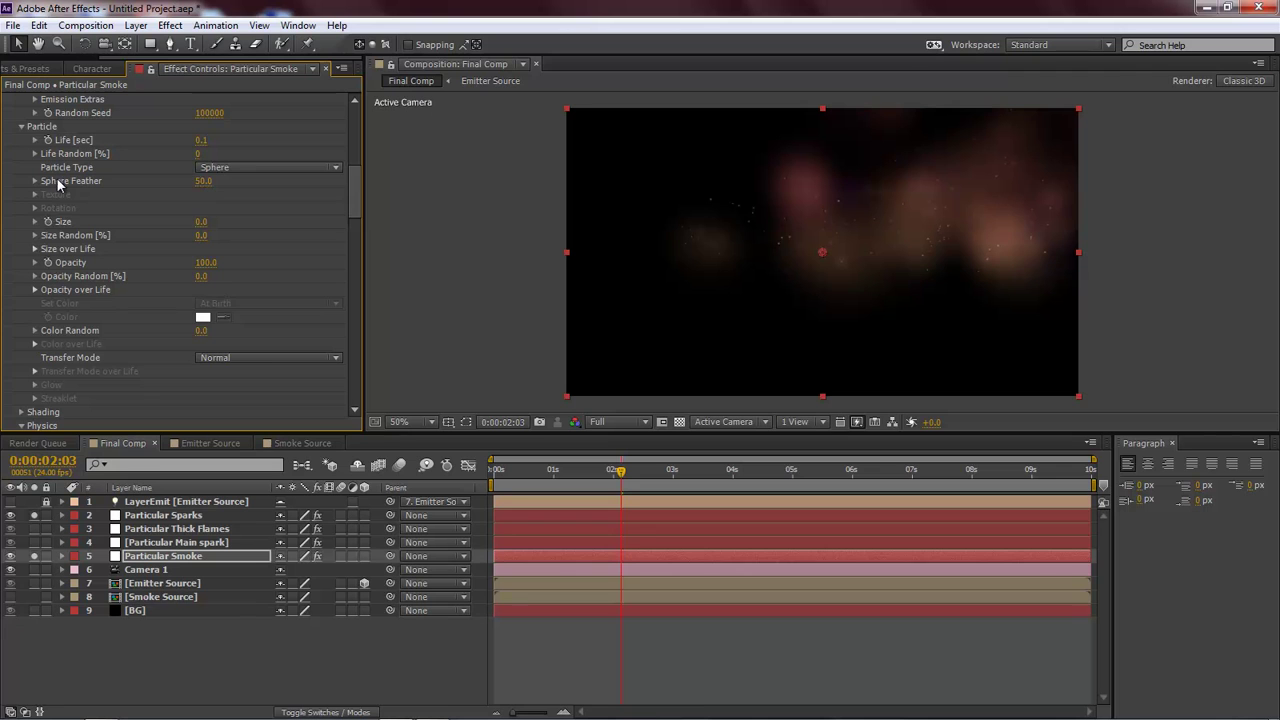
click(335, 168)
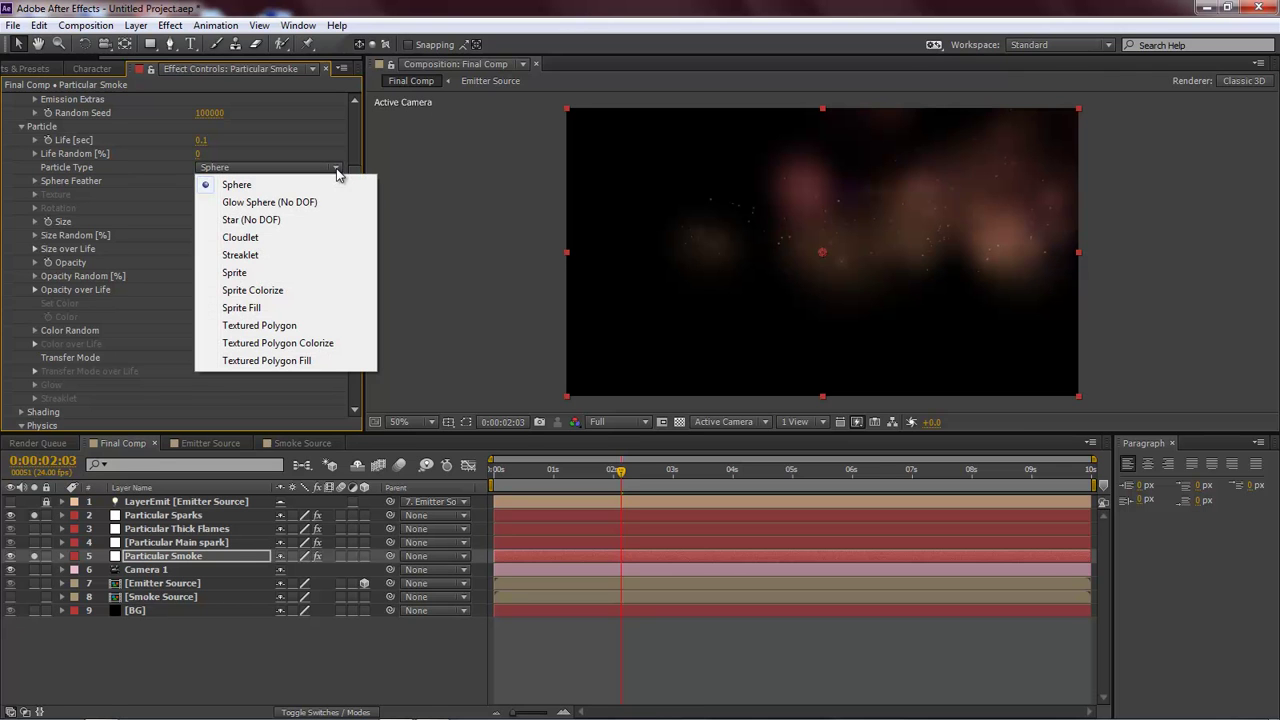
click(269, 290)
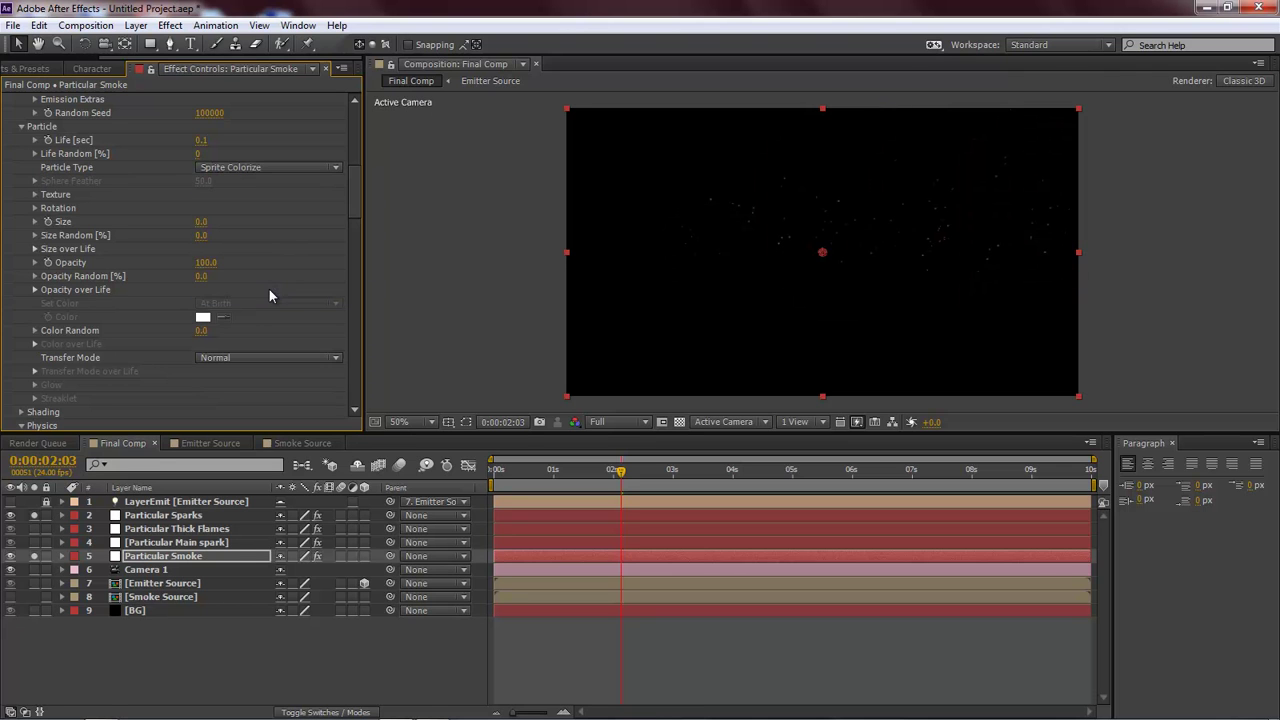
scroll(48, 171, down, 1)
click(34, 175)
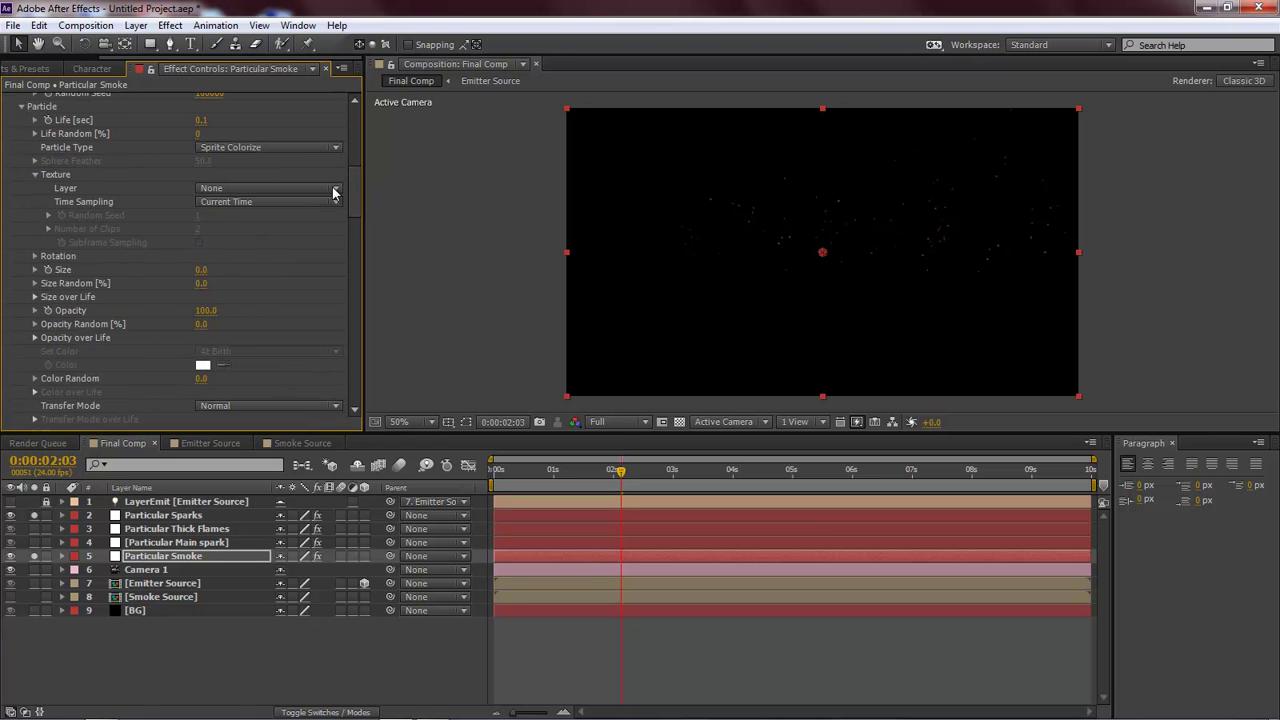
click(334, 189)
click(262, 317)
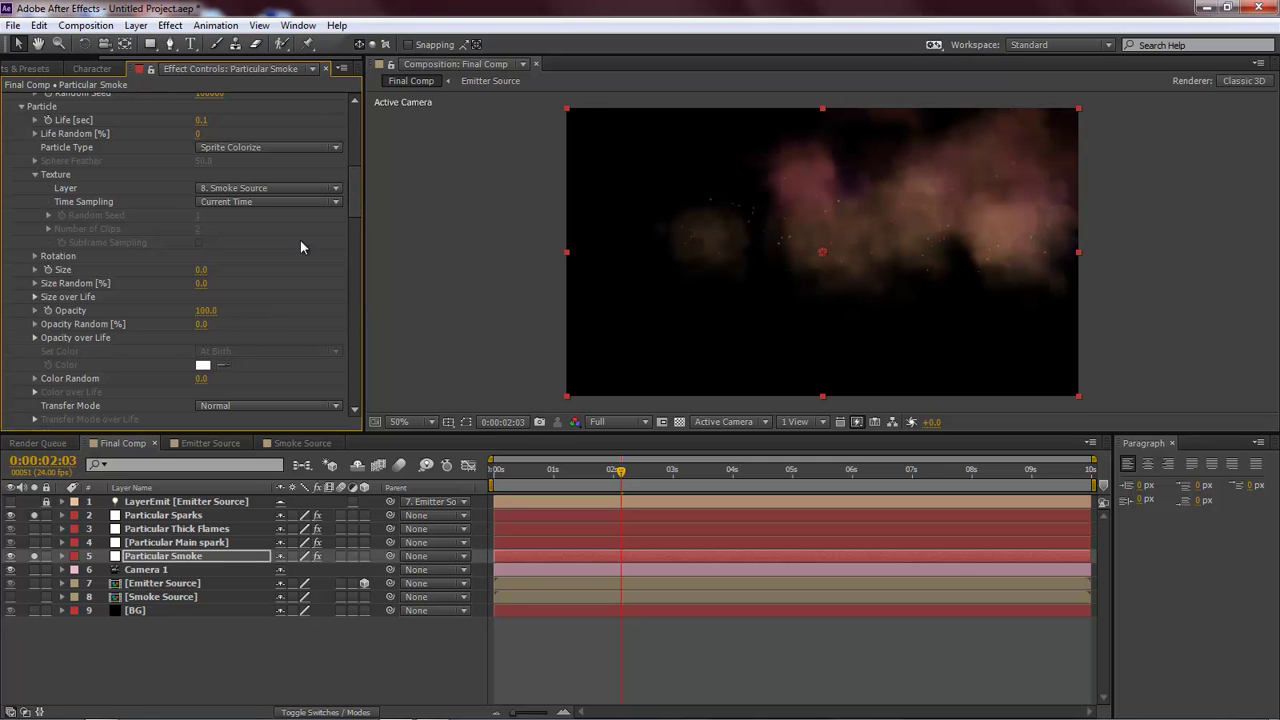
- Set the smoke texture's time sampling to Random - Loop
drag(351, 187, 355, 178)
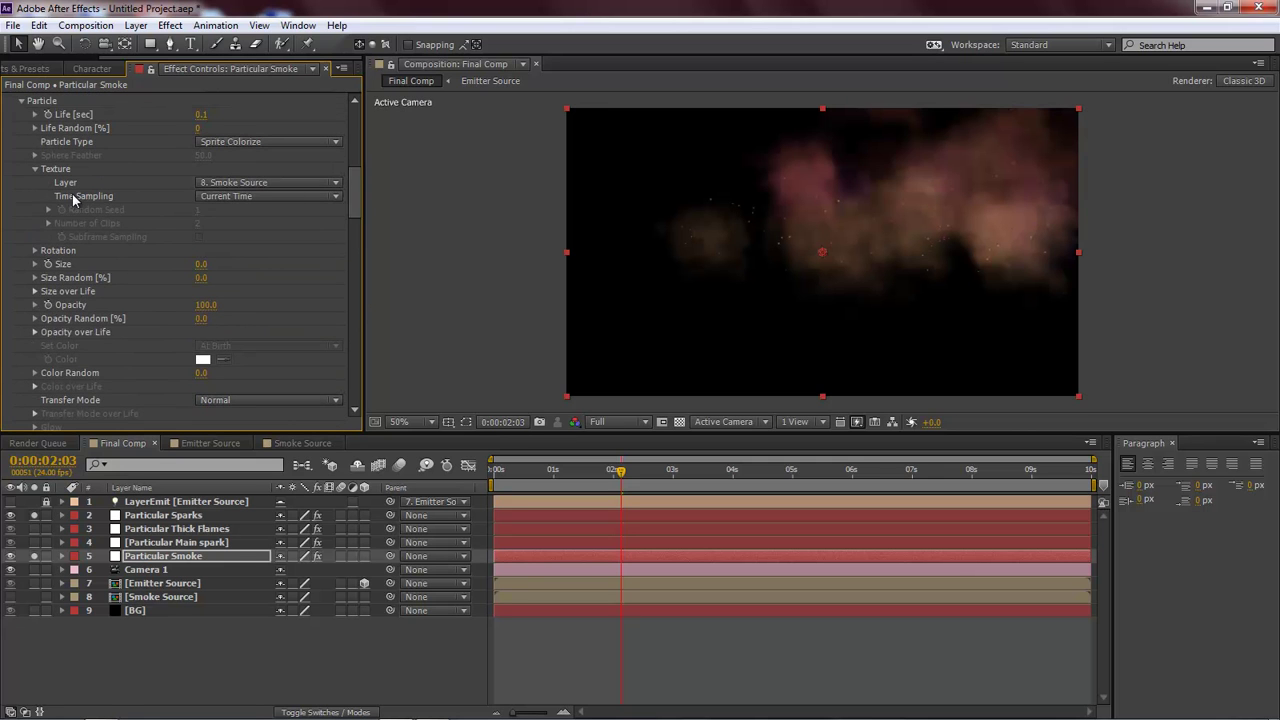
click(265, 201)
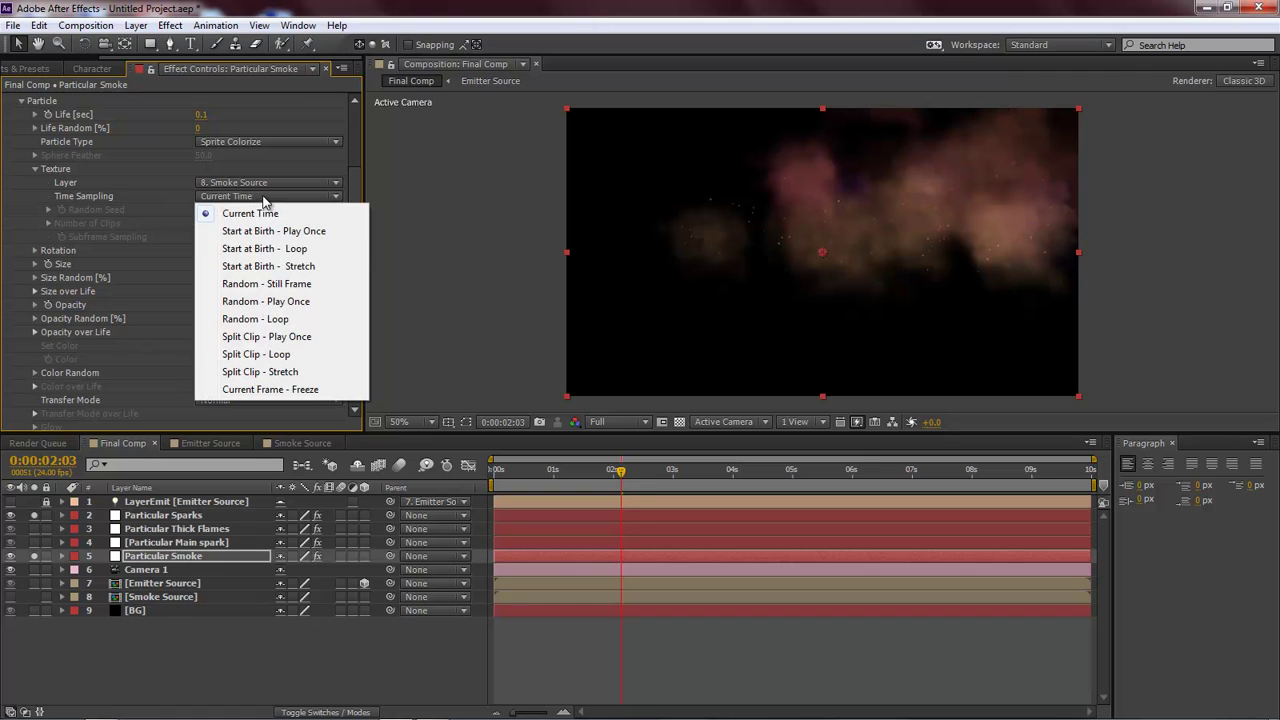
click(270, 320)
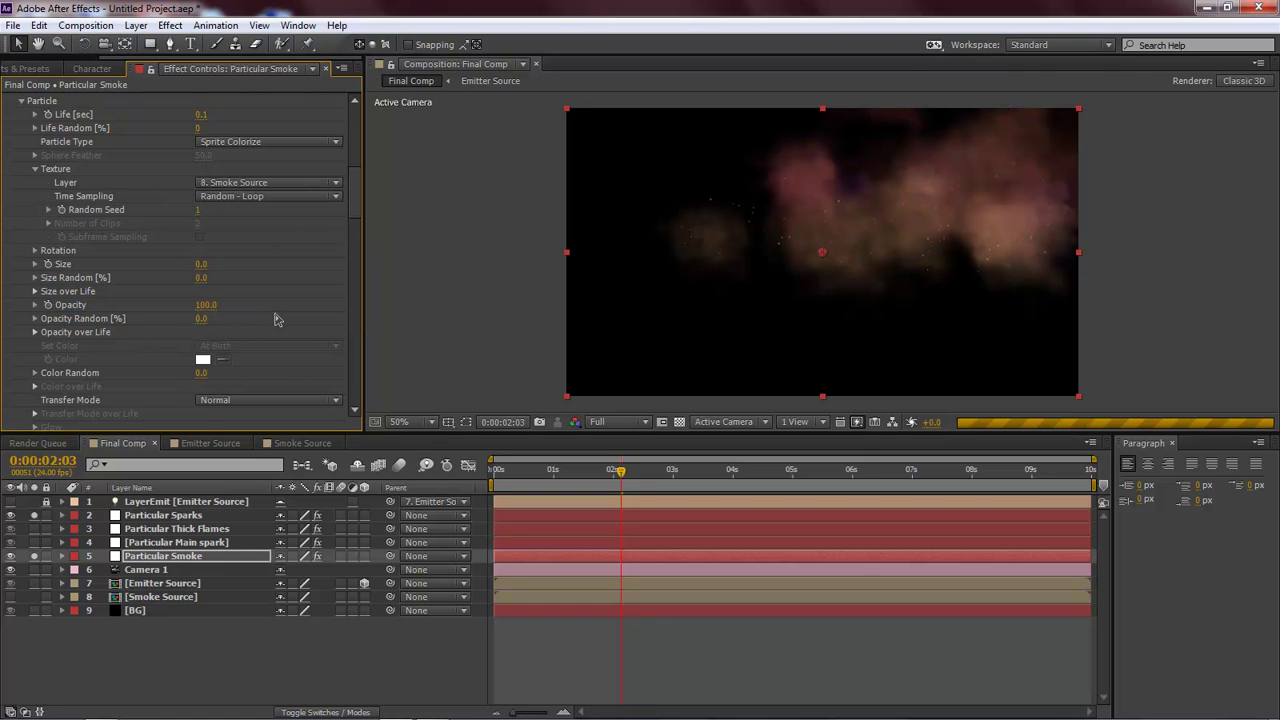
- Apply the white-to-black preset to the aux Color over Life and set its start color to R 0.4588, G 0.0235, B 0.7255
drag(352, 202, 359, 327)
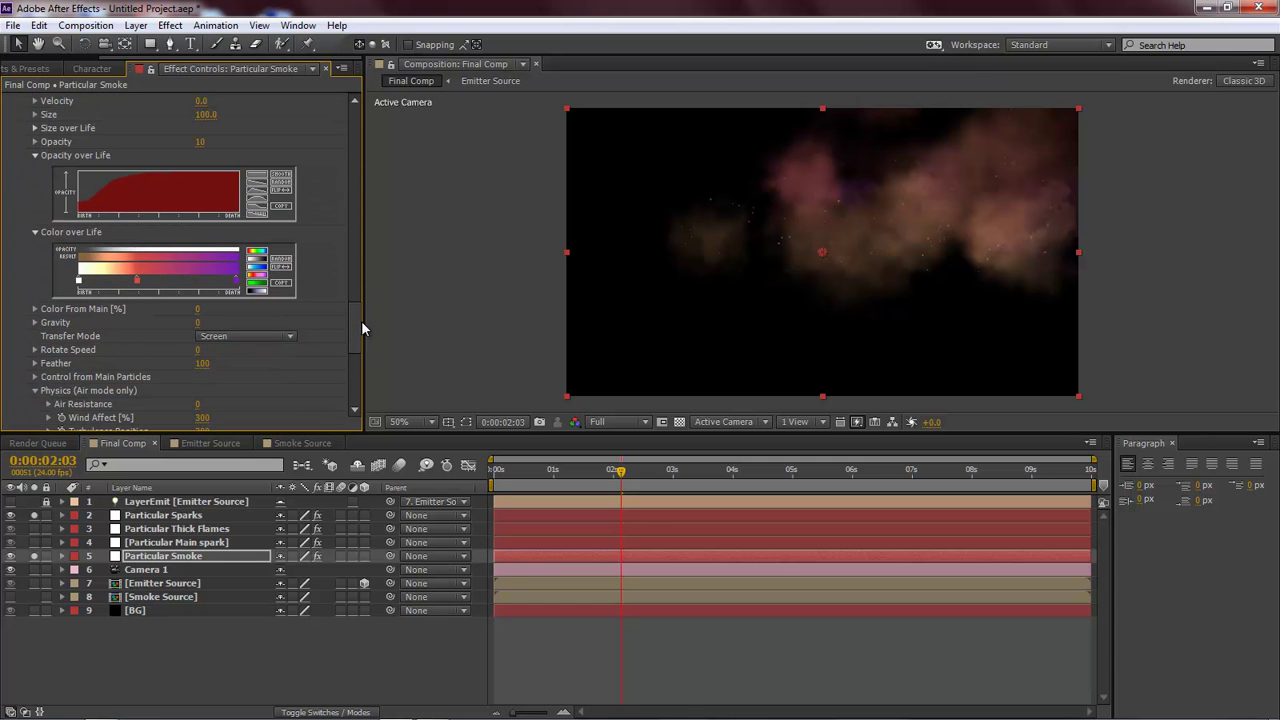
click(260, 268)
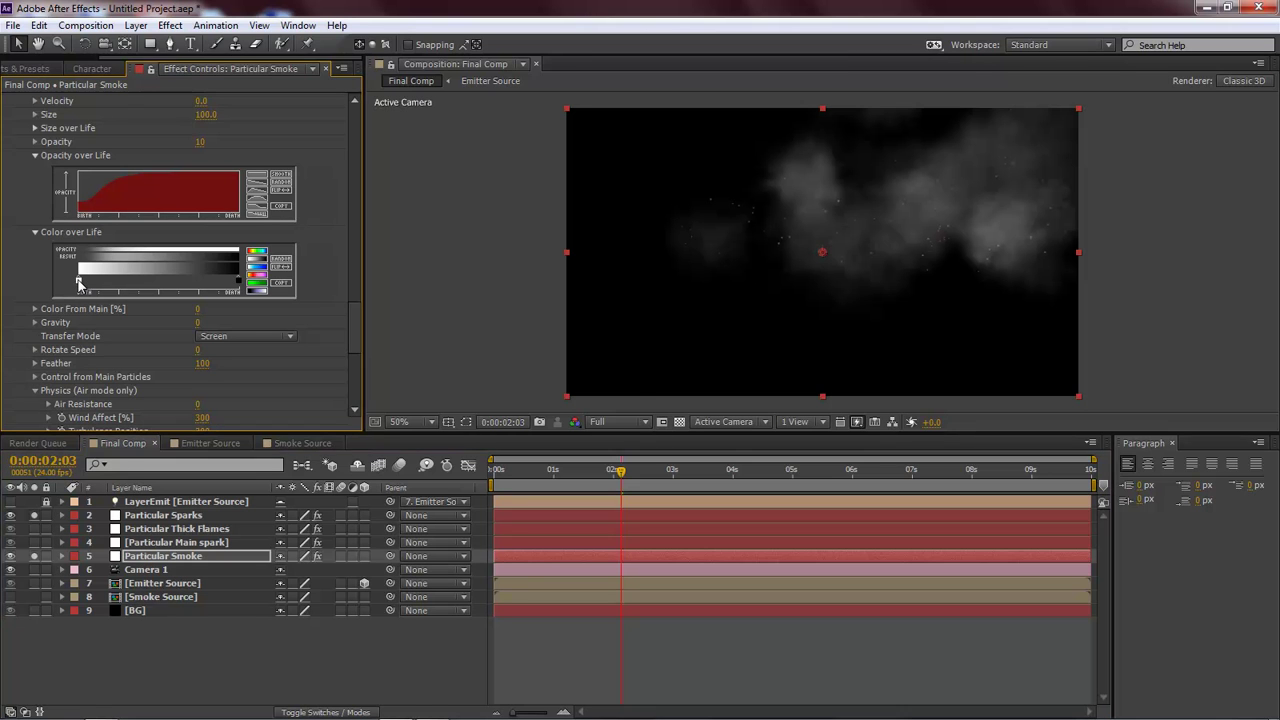
double_click(79, 283)
click(538, 393)
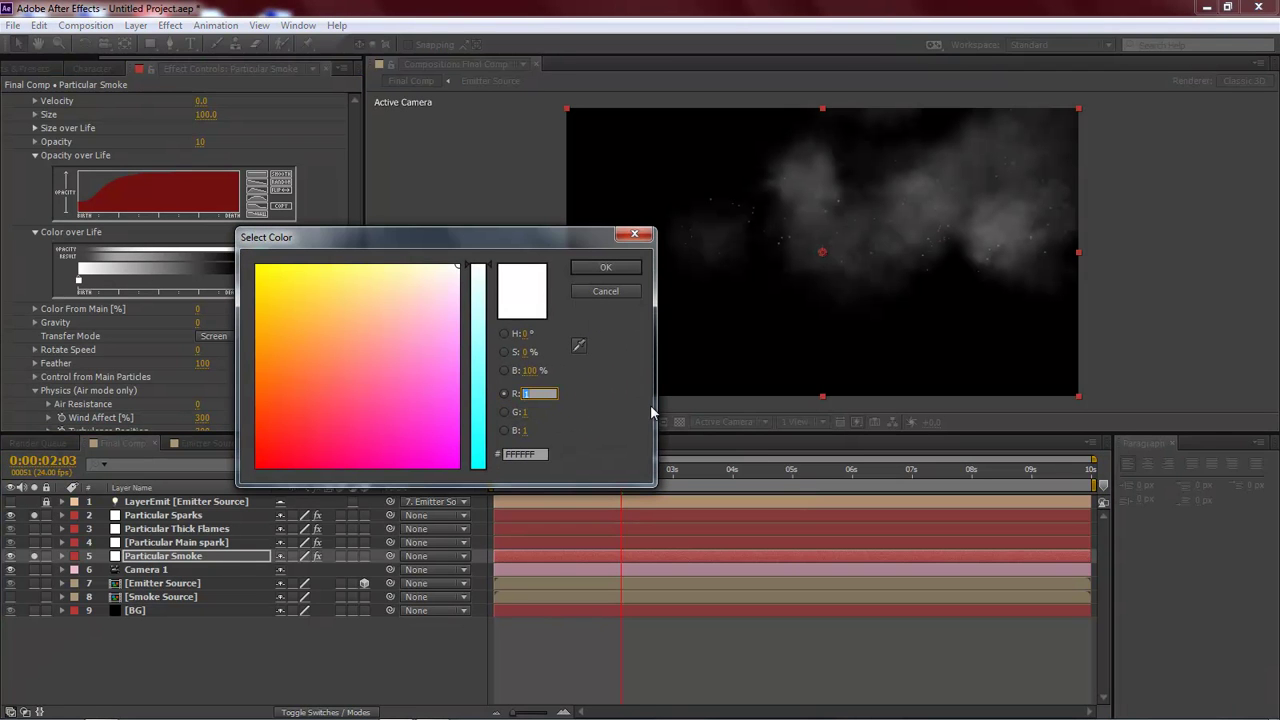
text(.4588)
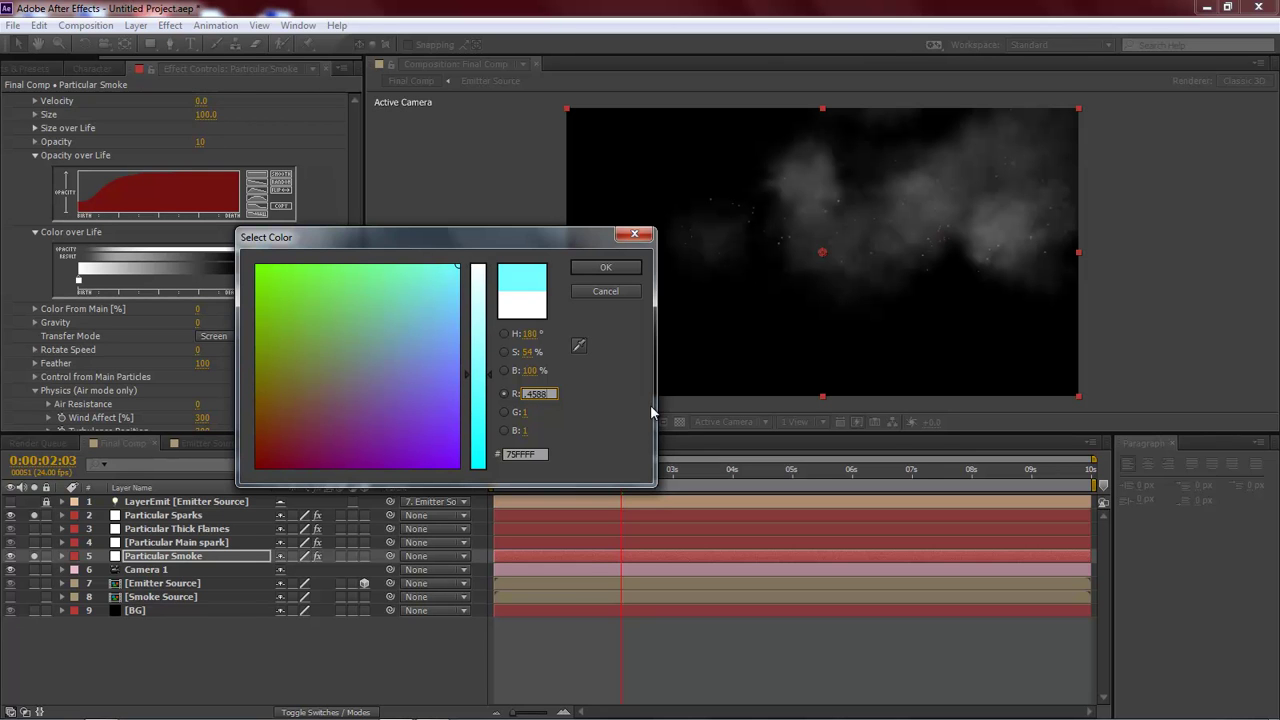
key(Tab)
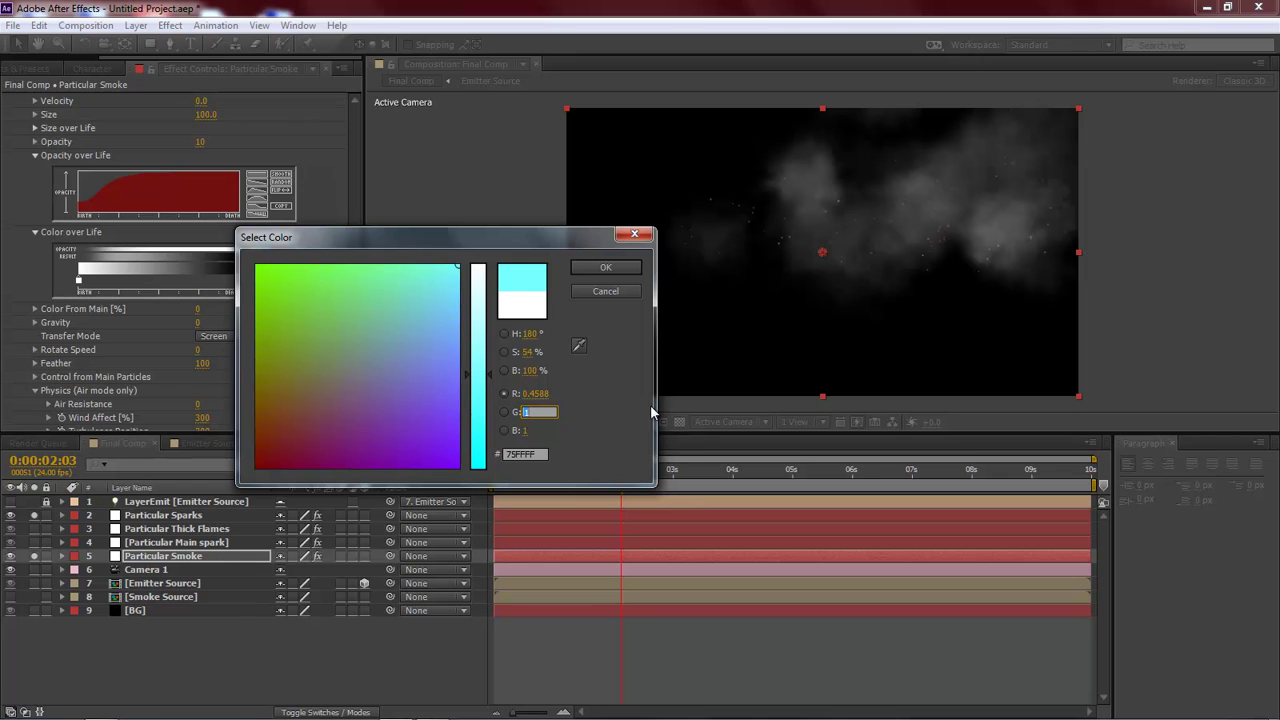
text(.0235)
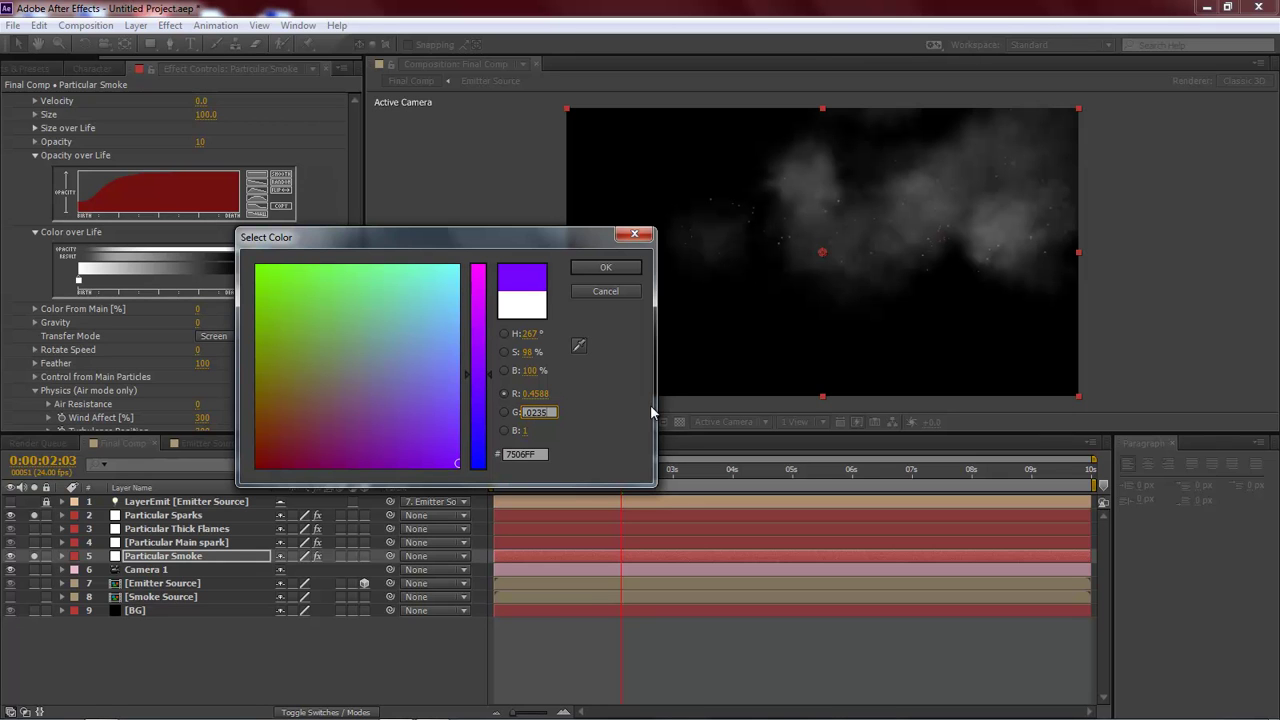
key(Tab)
text(.7)
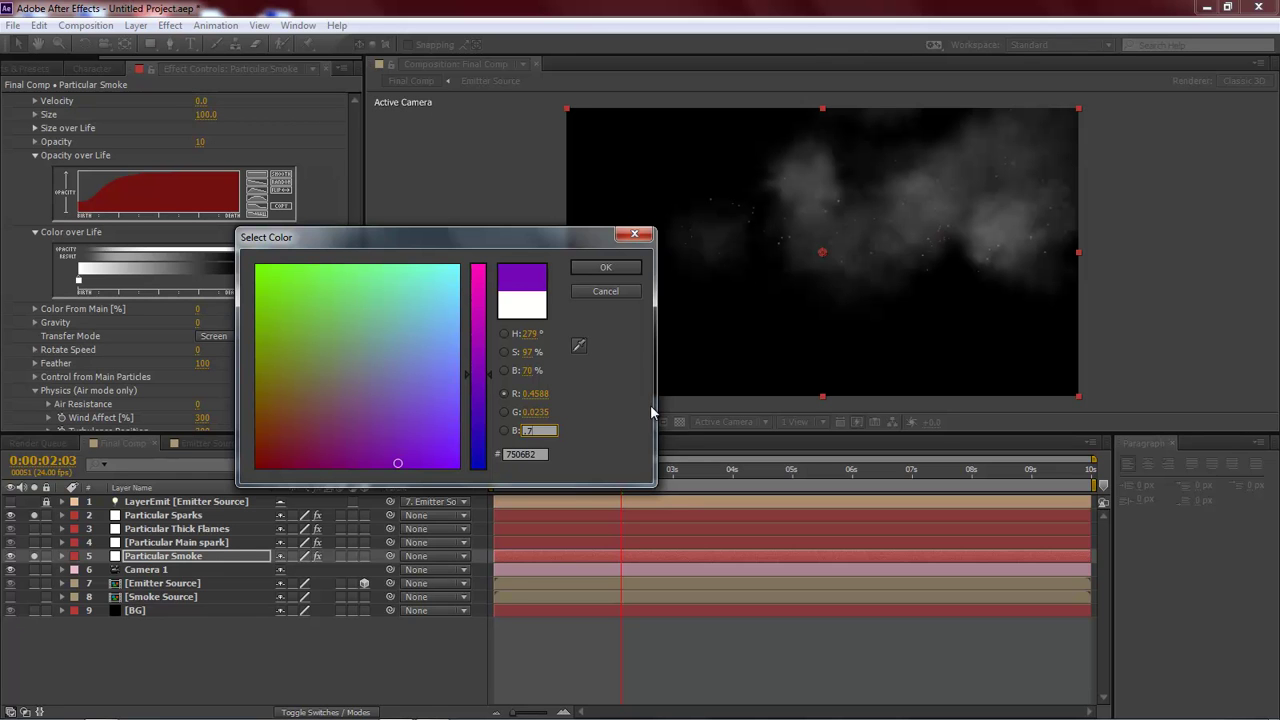
text(255)
click(628, 266)
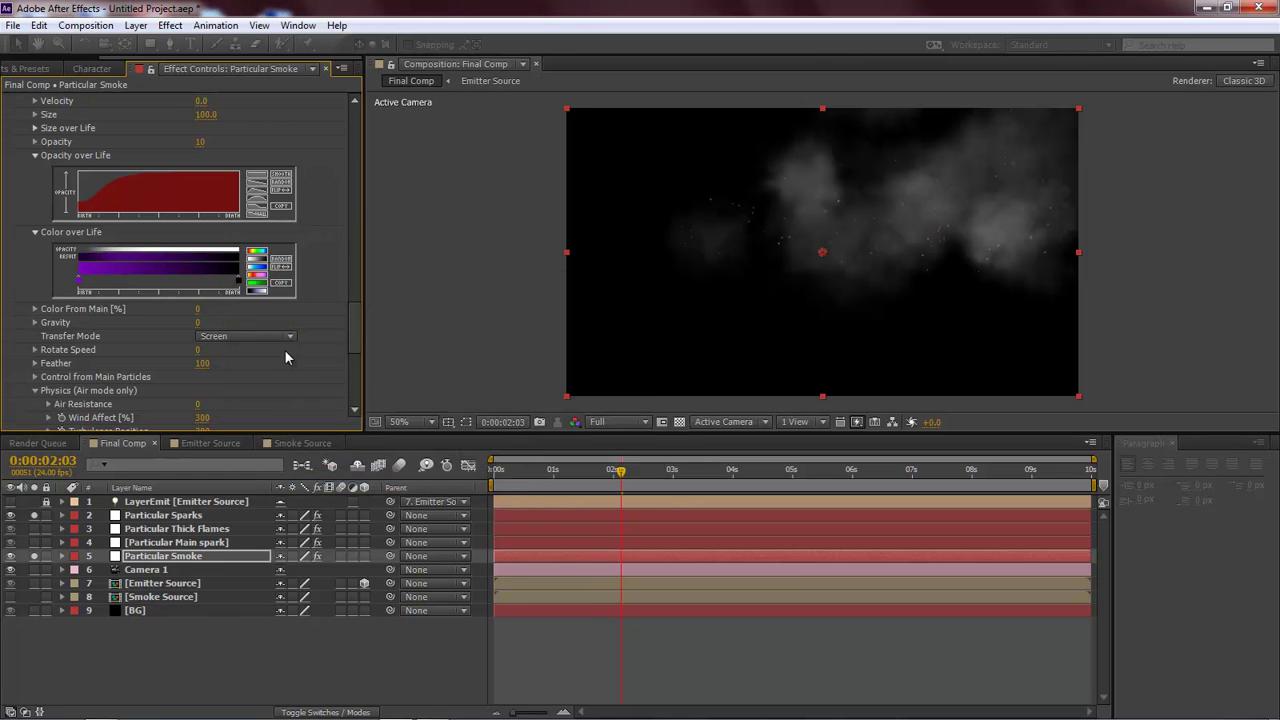
- Set the end color of the aux Color over Life gradient to R 0.2196, G 0.0902, B 0.411
double_click(241, 286)
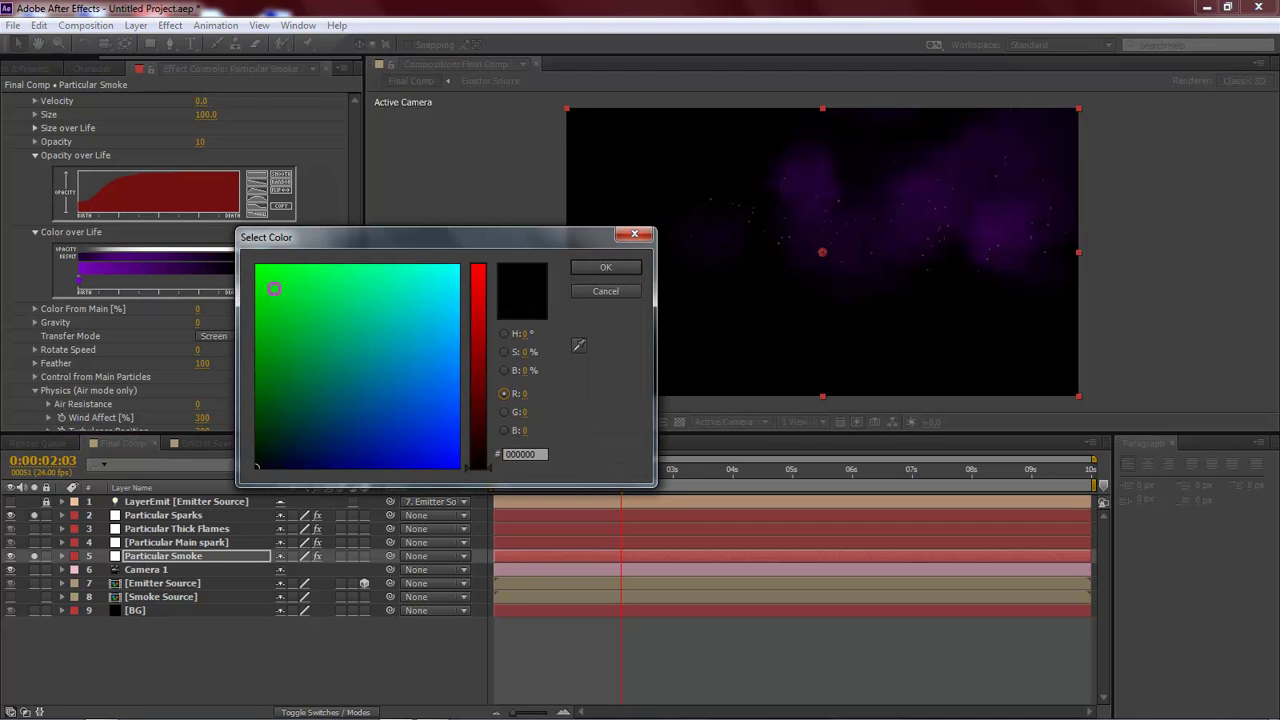
click(522, 394)
text(51)
text(9)
key(Tab)
text(02:03)
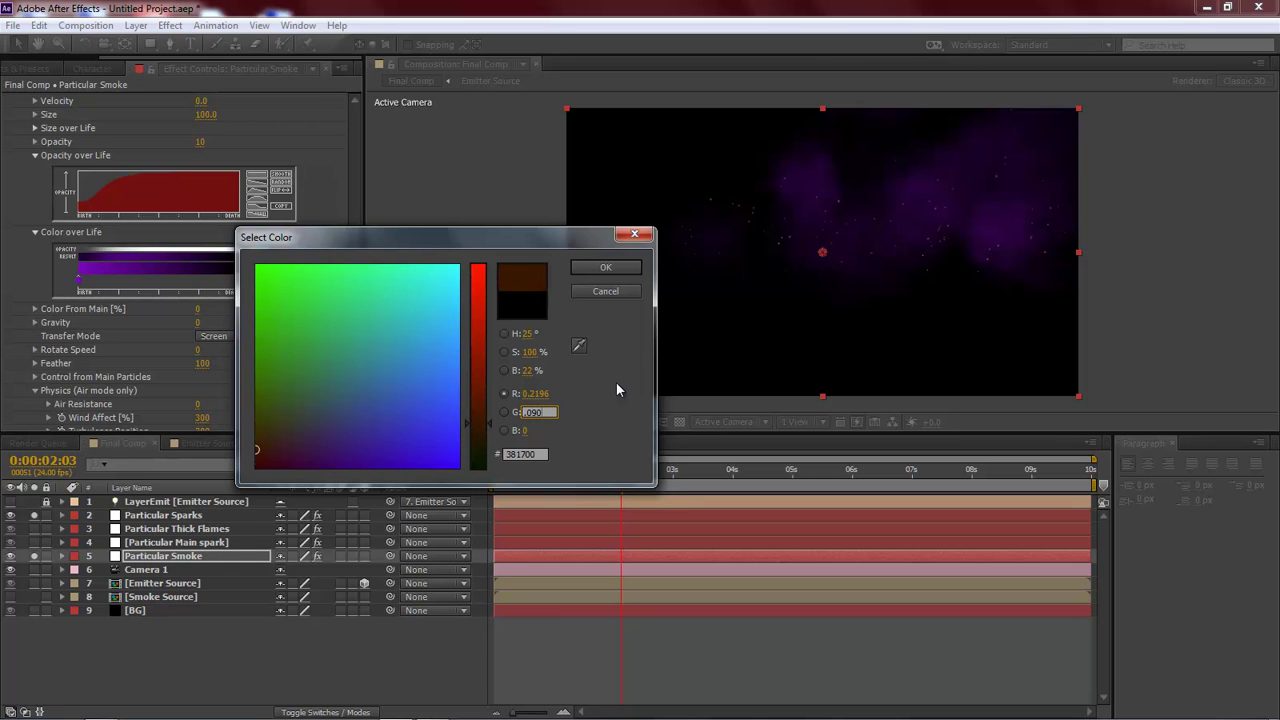
key(Tab)
text(41)
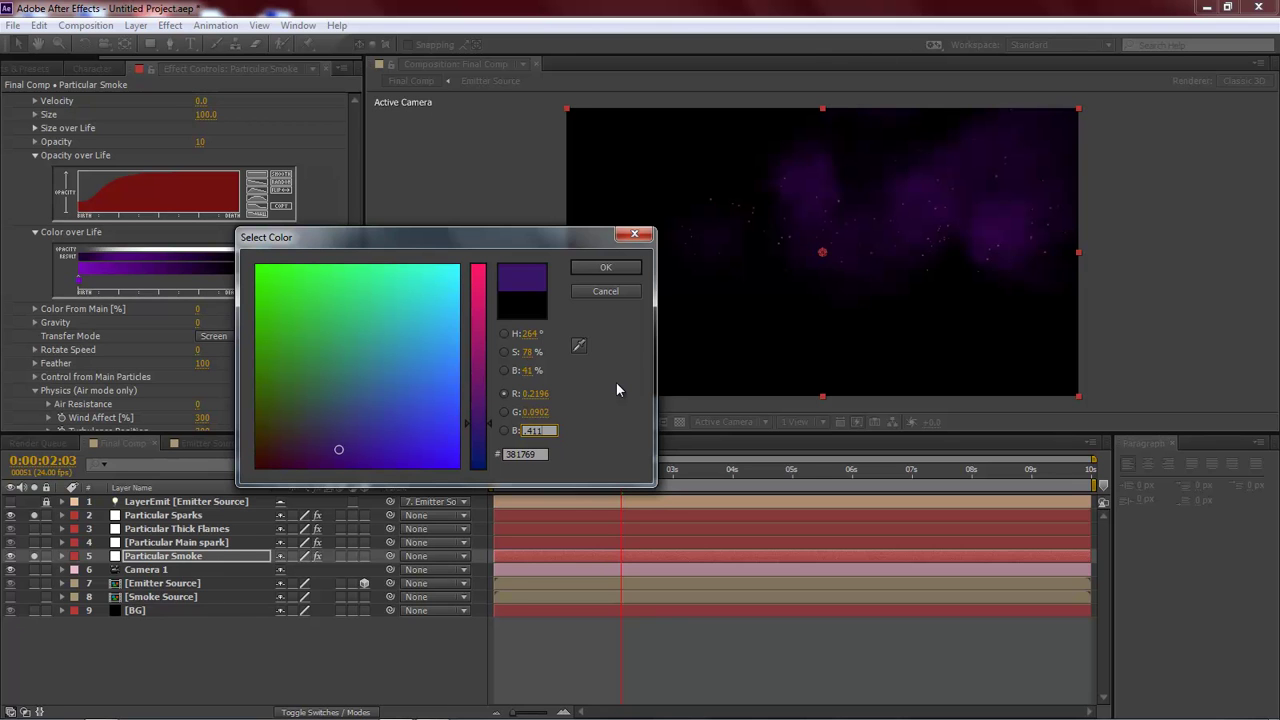
click(617, 270)
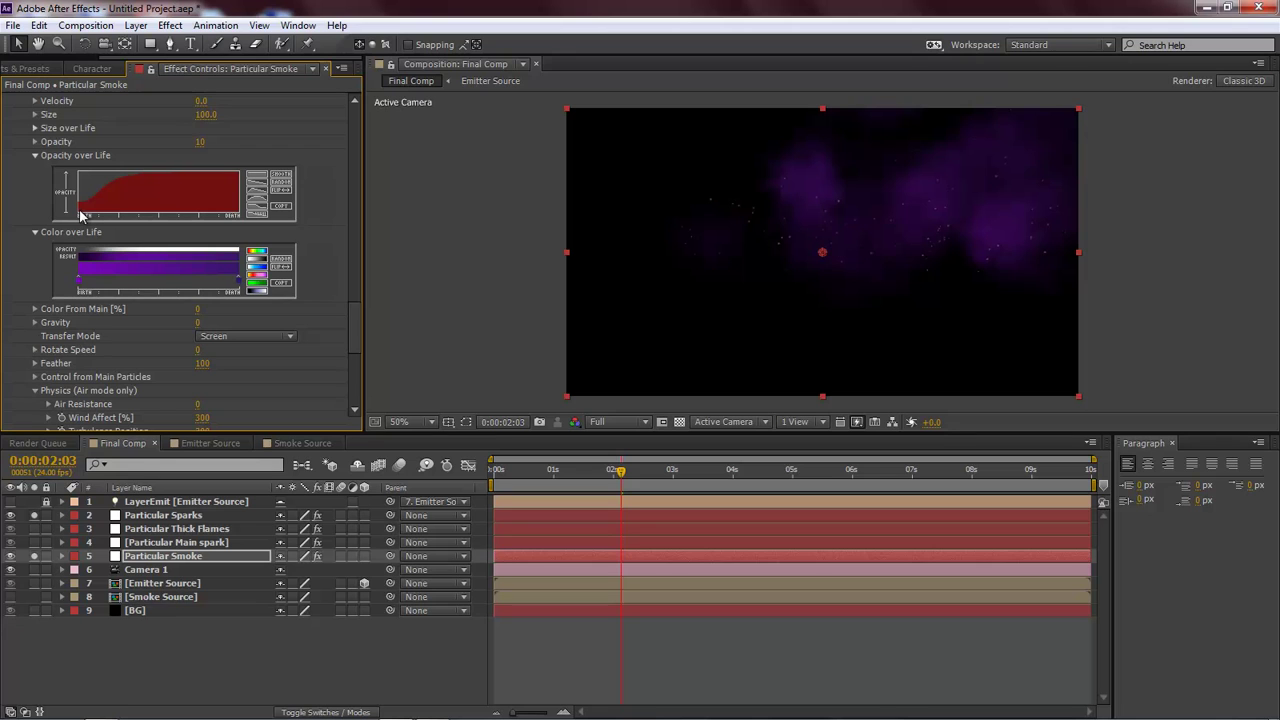
- Redraw the aux Opacity over Life curve as a low hump fading out at birth and death, and smooth it
mouse_move(80, 207)
mouse_down()
mouse_move(161, 177)
mouse_move(244, 218)
mouse_up()
mouse_move(88, 216)
mouse_down()
mouse_move(112, 192)
mouse_move(165, 184)
mouse_move(214, 205)
mouse_up()
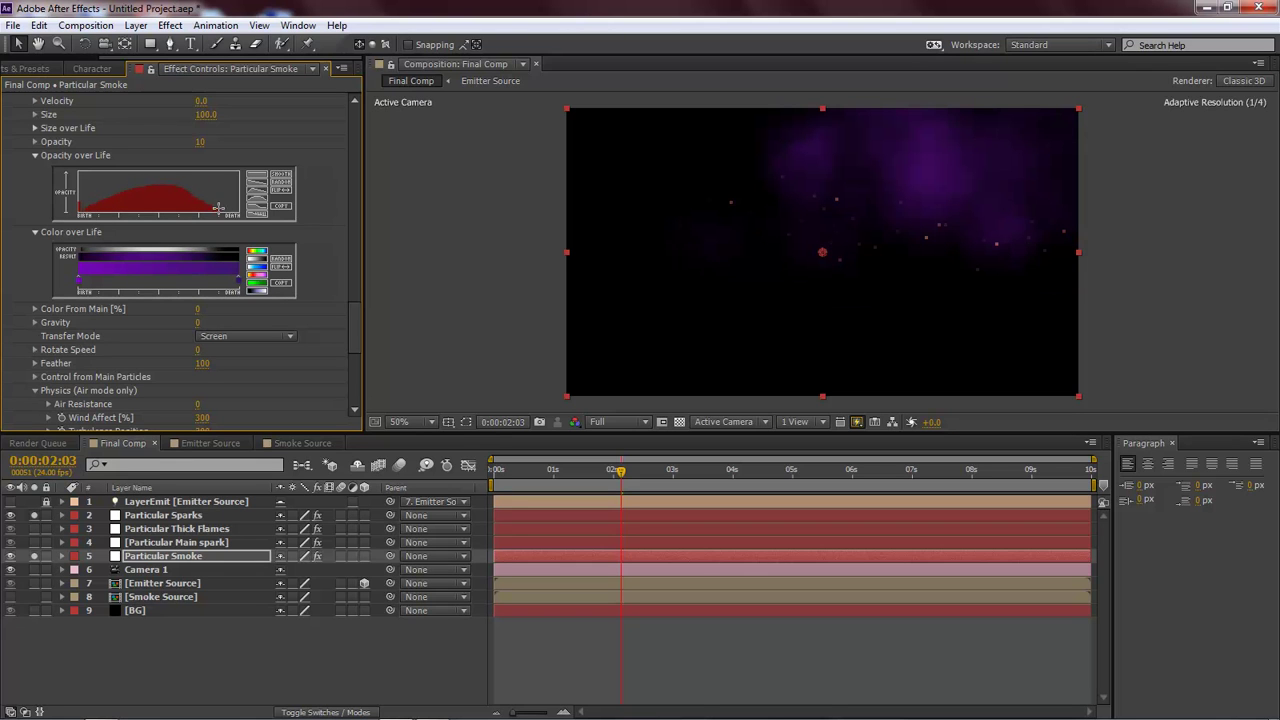
click(283, 175)
click(283, 175)
click(283, 175)
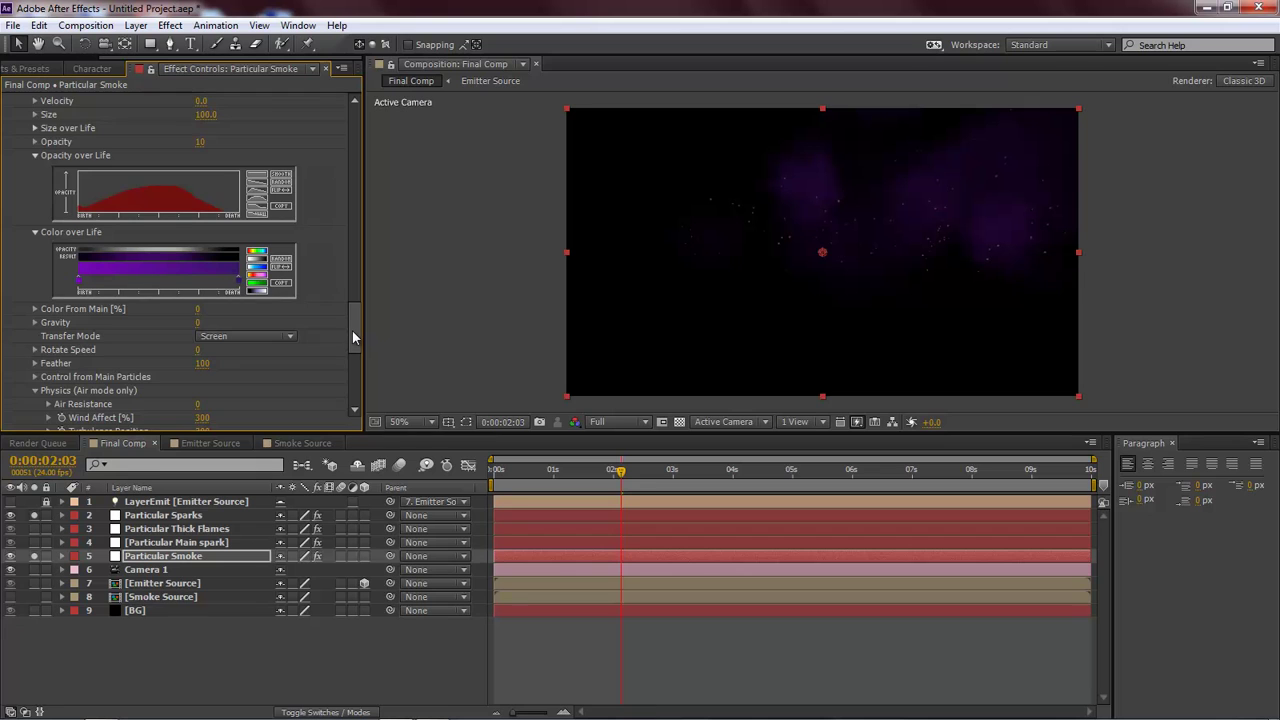
- Set the aux physics of Particular Smoke to 75% Wind Affect and 200 Turbulence Position
scroll(352, 330, down, 5)
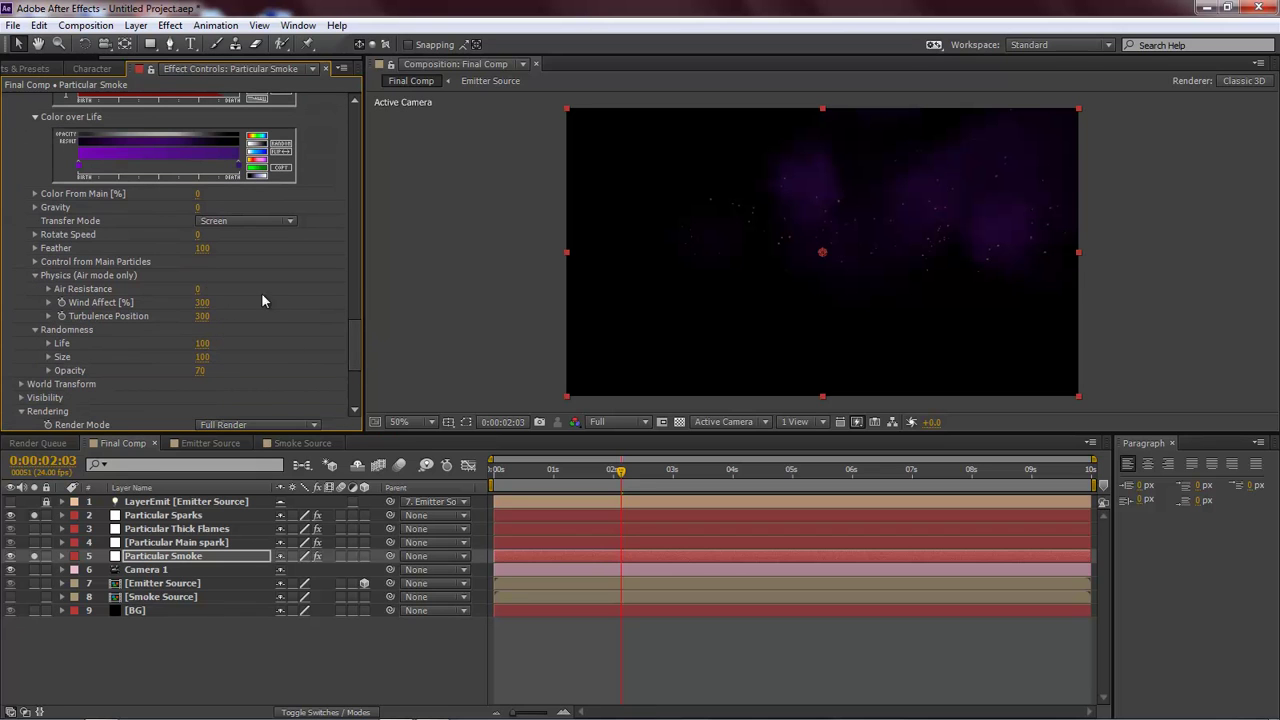
click(202, 302)
text(75)
key(Tab)
text(200)
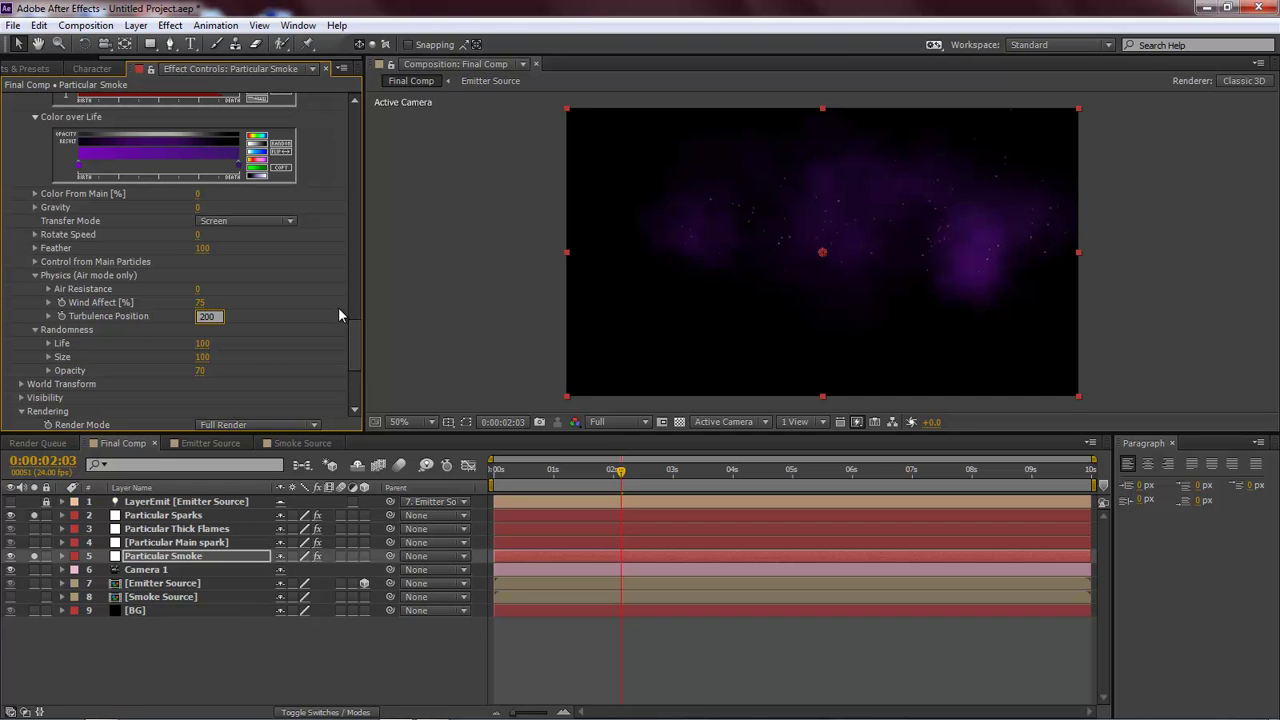
key(Return)
scroll(352, 357, up, 2)
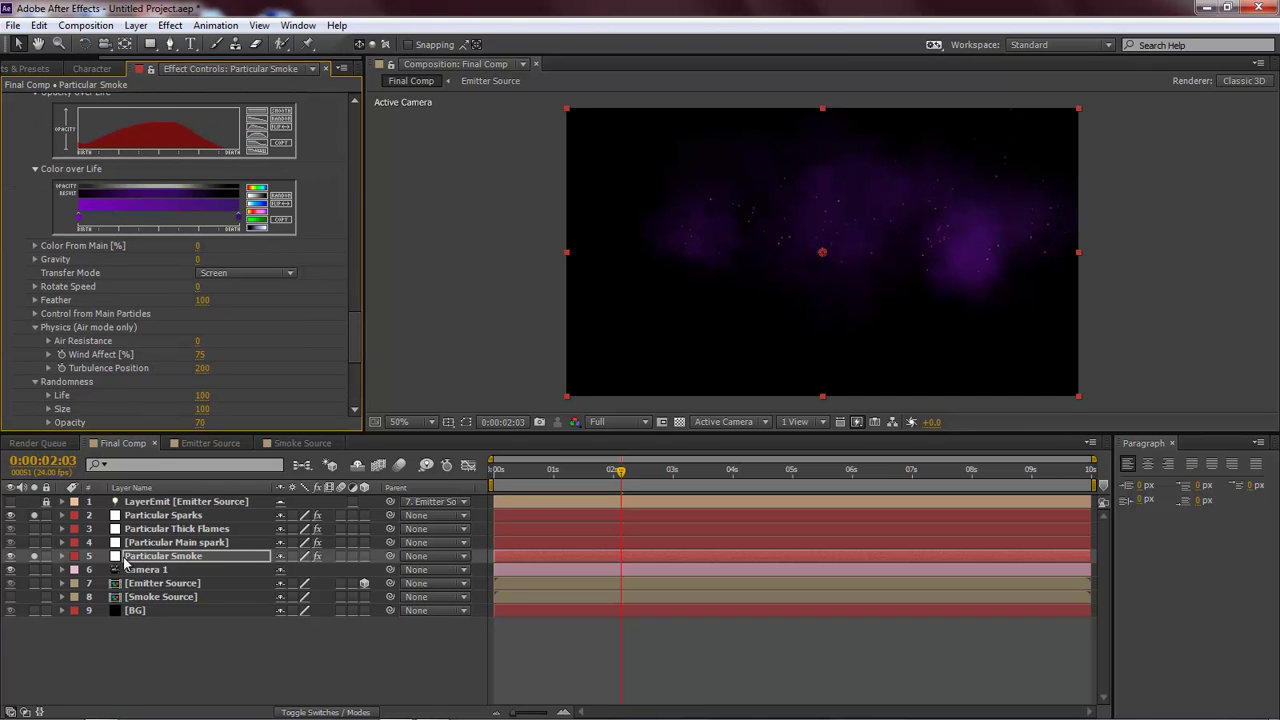
- Turn off solo for Particular Sparks and Particular Smoke, and check the full composite at several frames between about 5 and 6 seconds
click(35, 516)
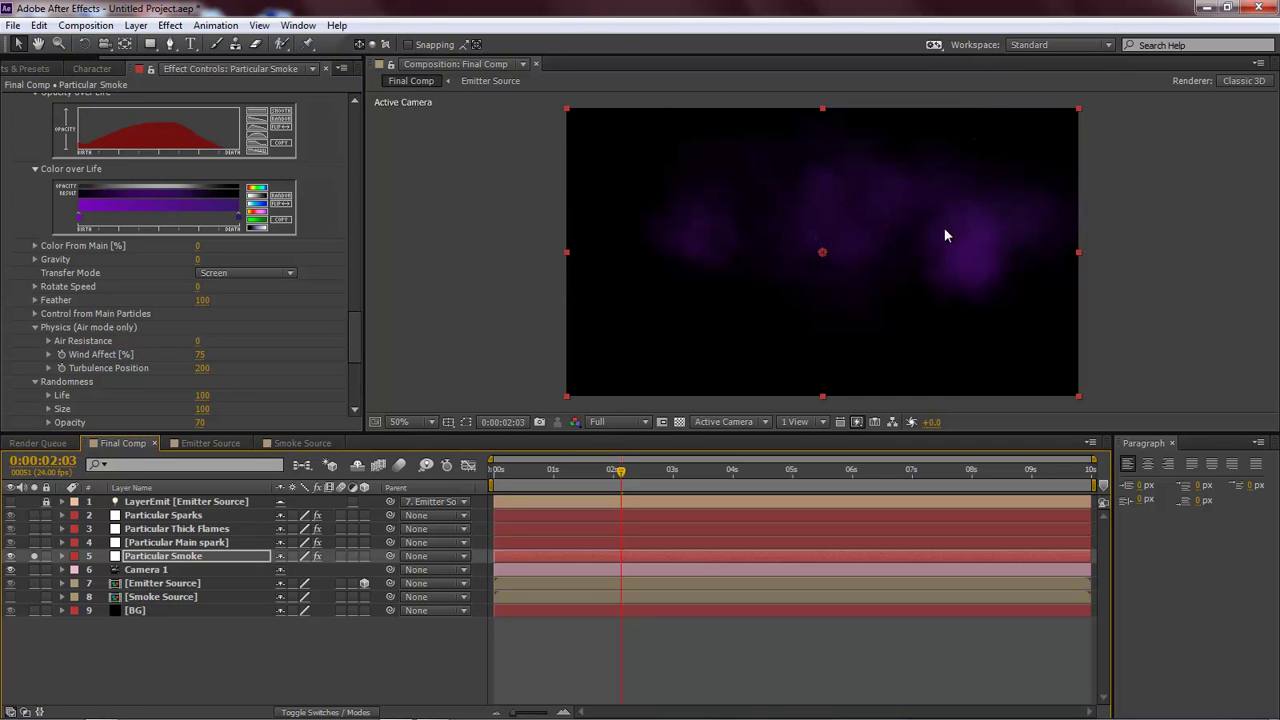
click(36, 516)
click(36, 516)
click(34, 558)
drag(628, 480, 790, 474)
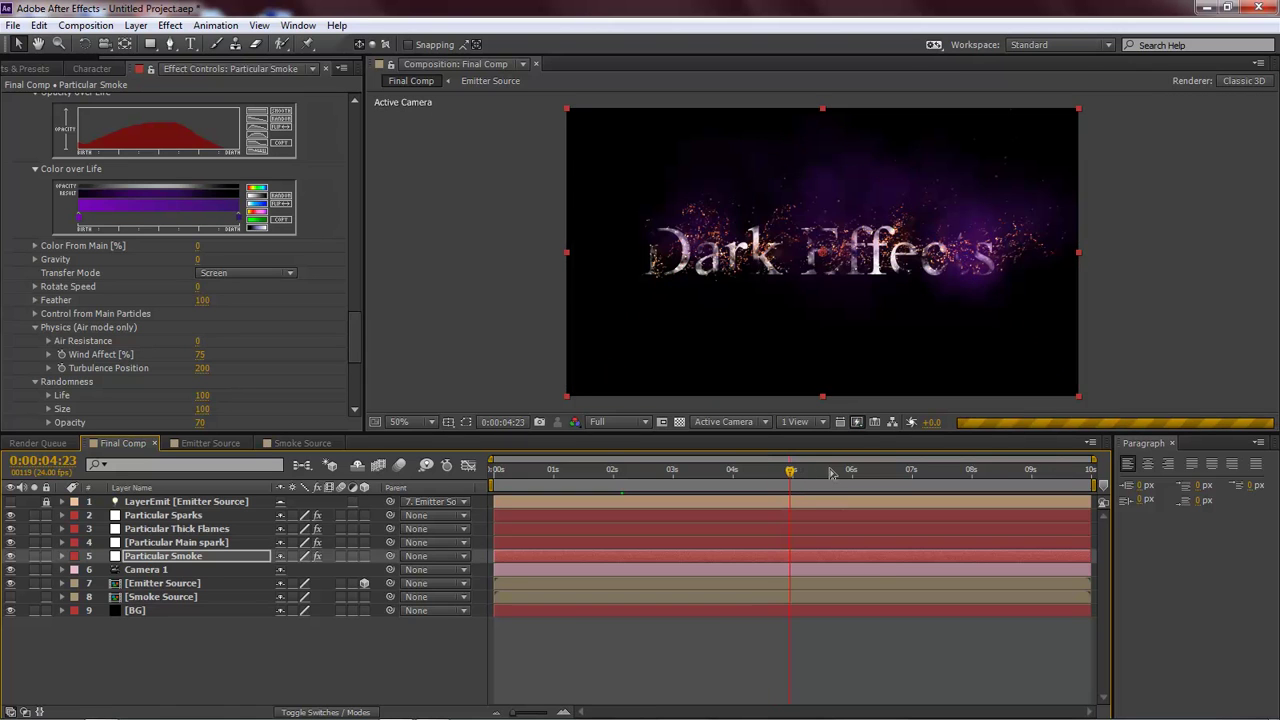
click(877, 471)
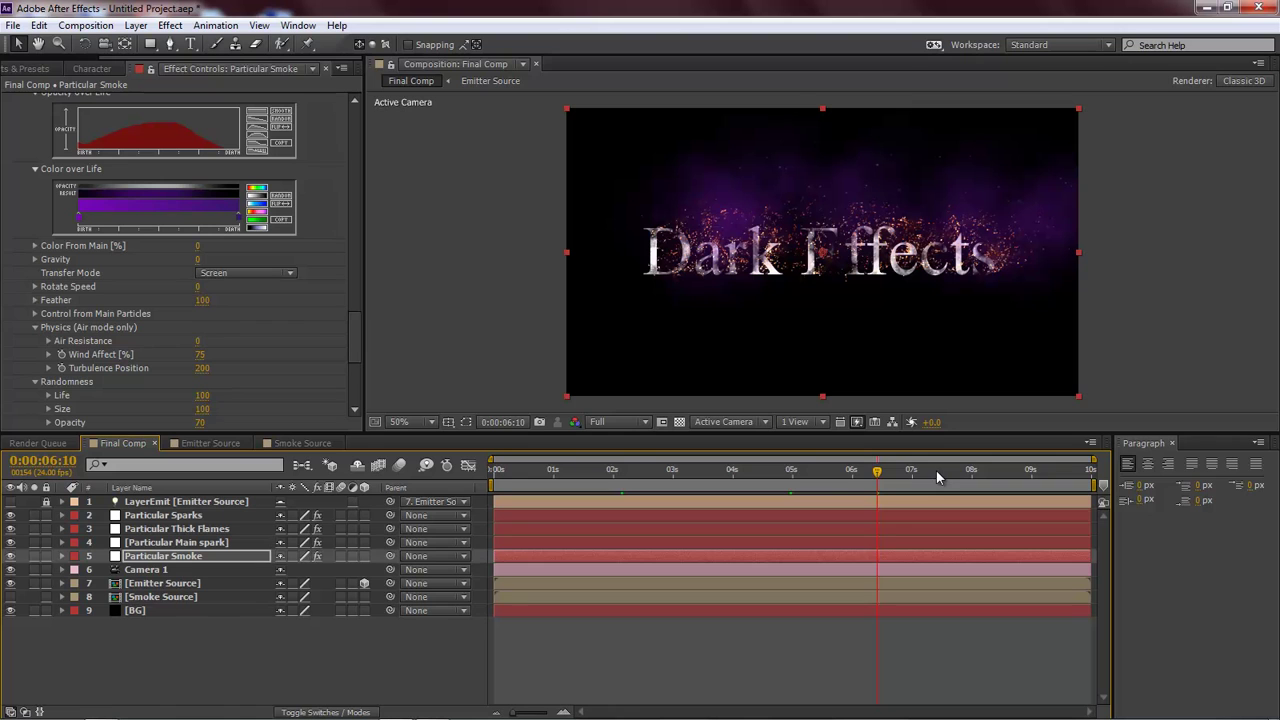
click(840, 474)
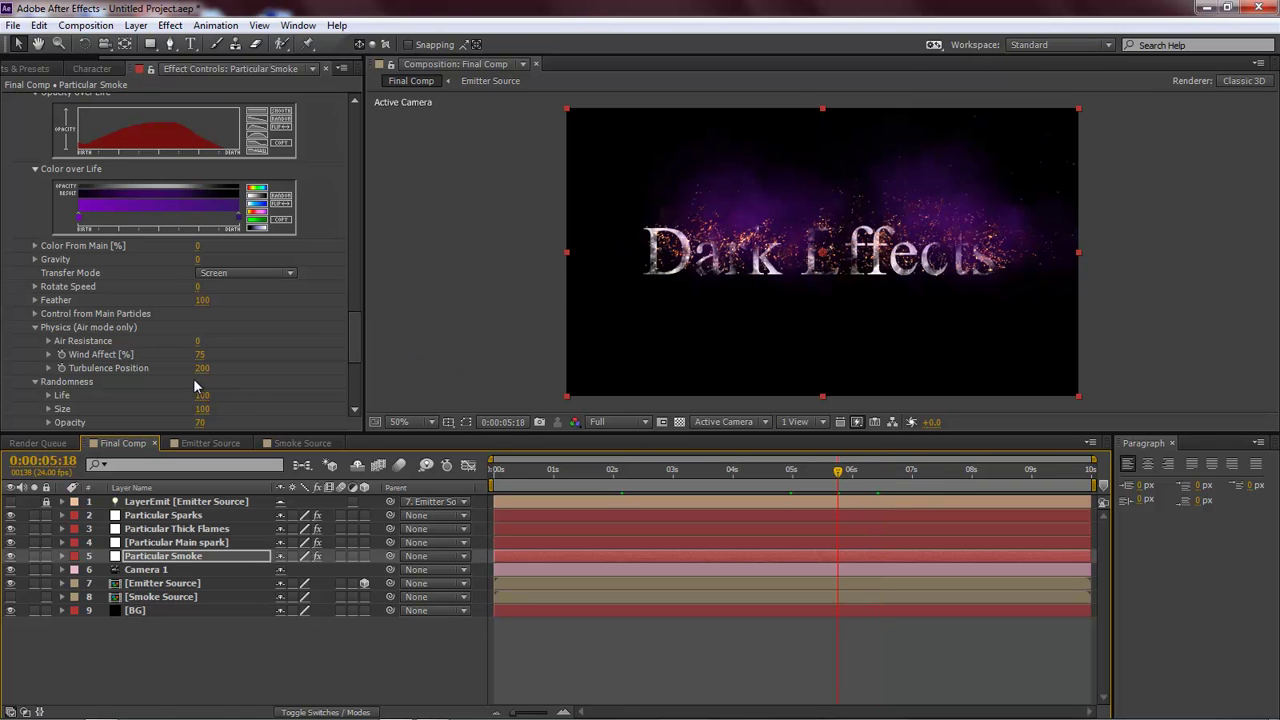
- Add an adjustment layer to Final Comp and move it directly above the Particular Sparks layer
click(135, 26)
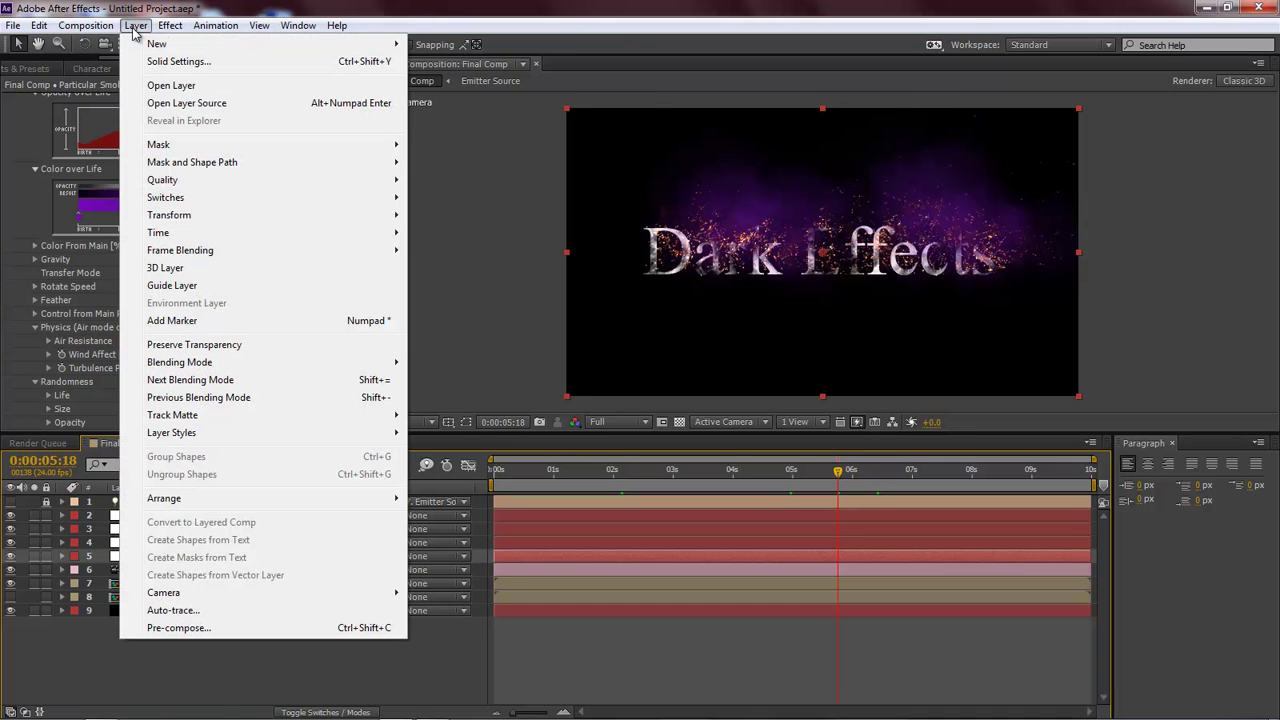
mouse_move(160, 44)
click(470, 149)
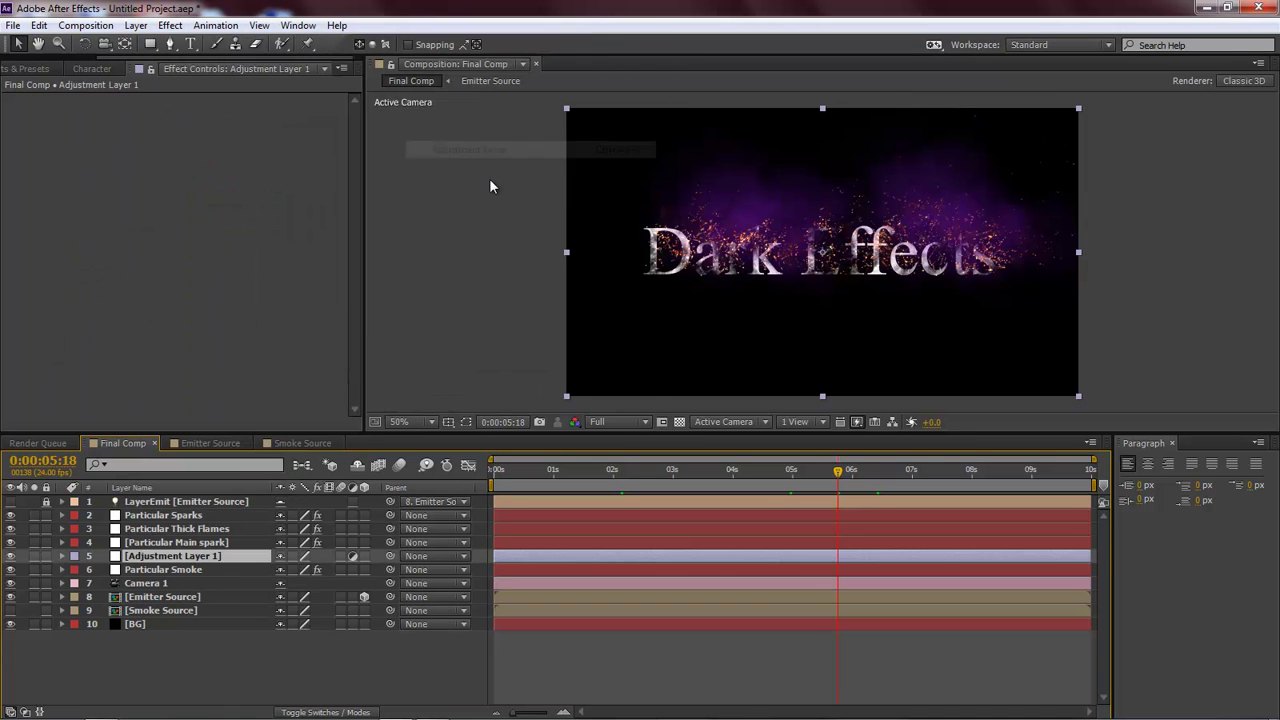
drag(184, 557, 176, 515)
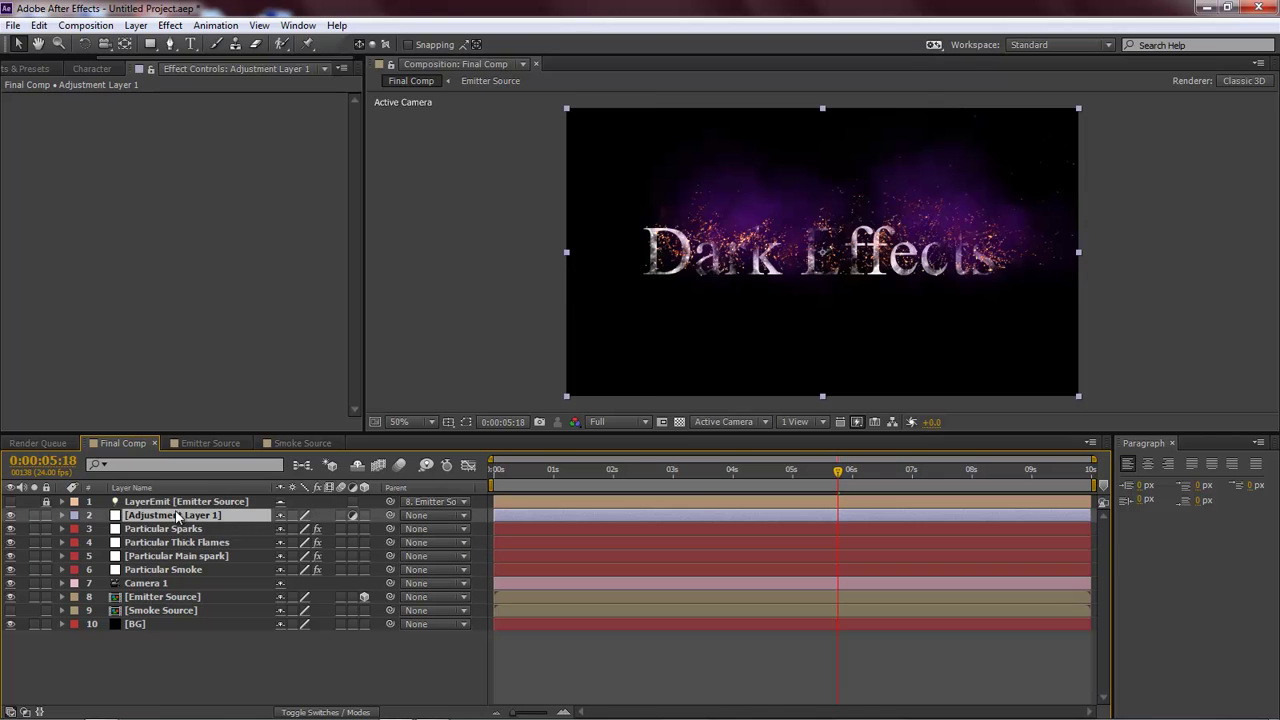
- Rename the new adjustment layer to Glow and apply the Stylize Glow effect to it
key(Return)
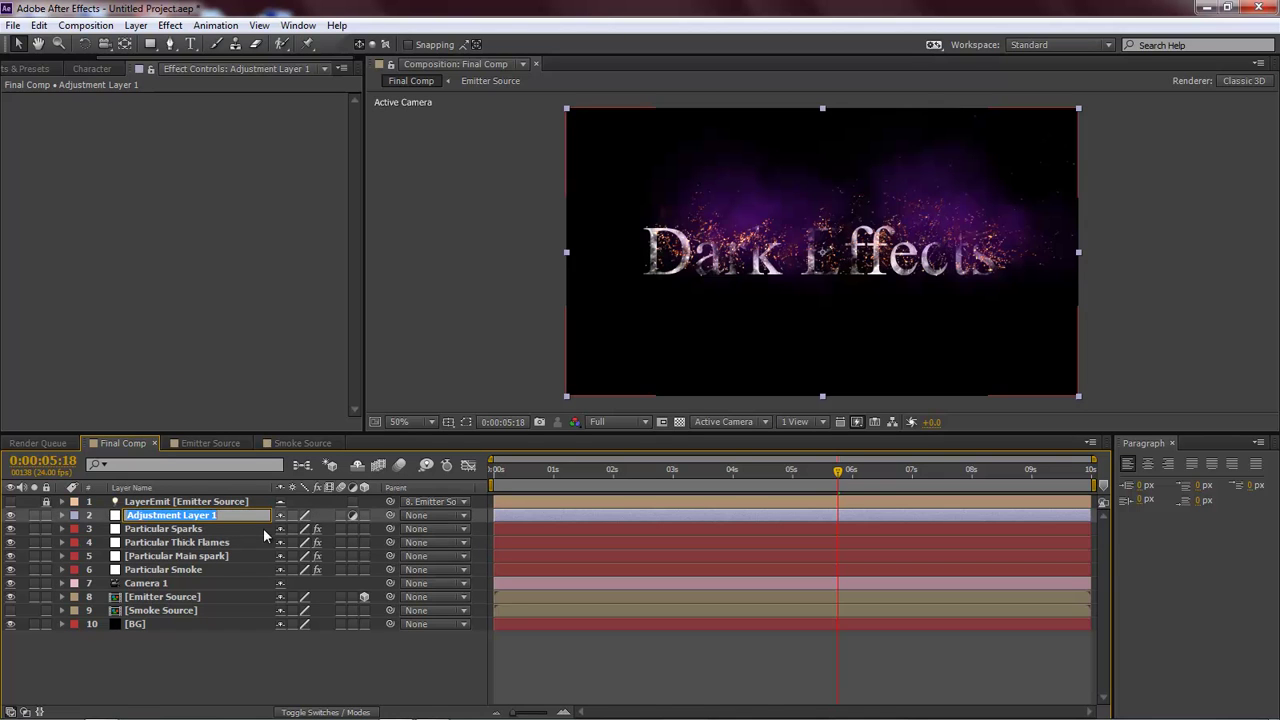
text(Glow)
key(Return)
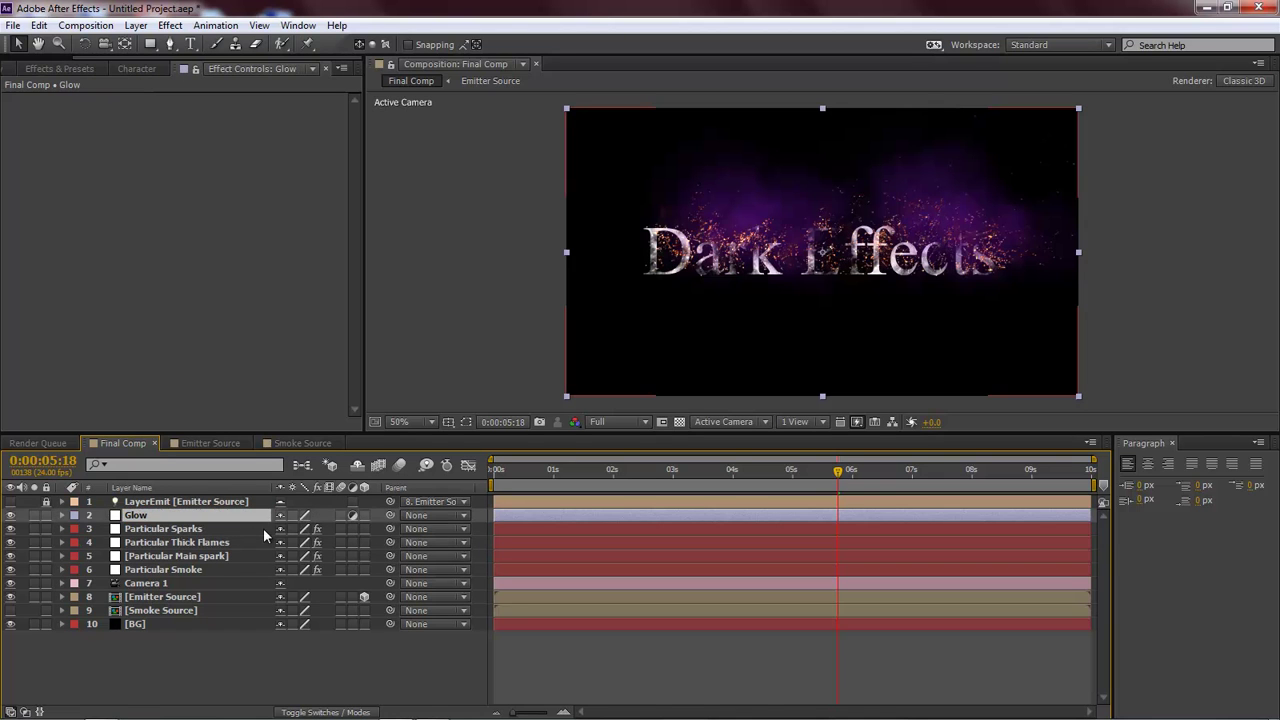
click(170, 26)
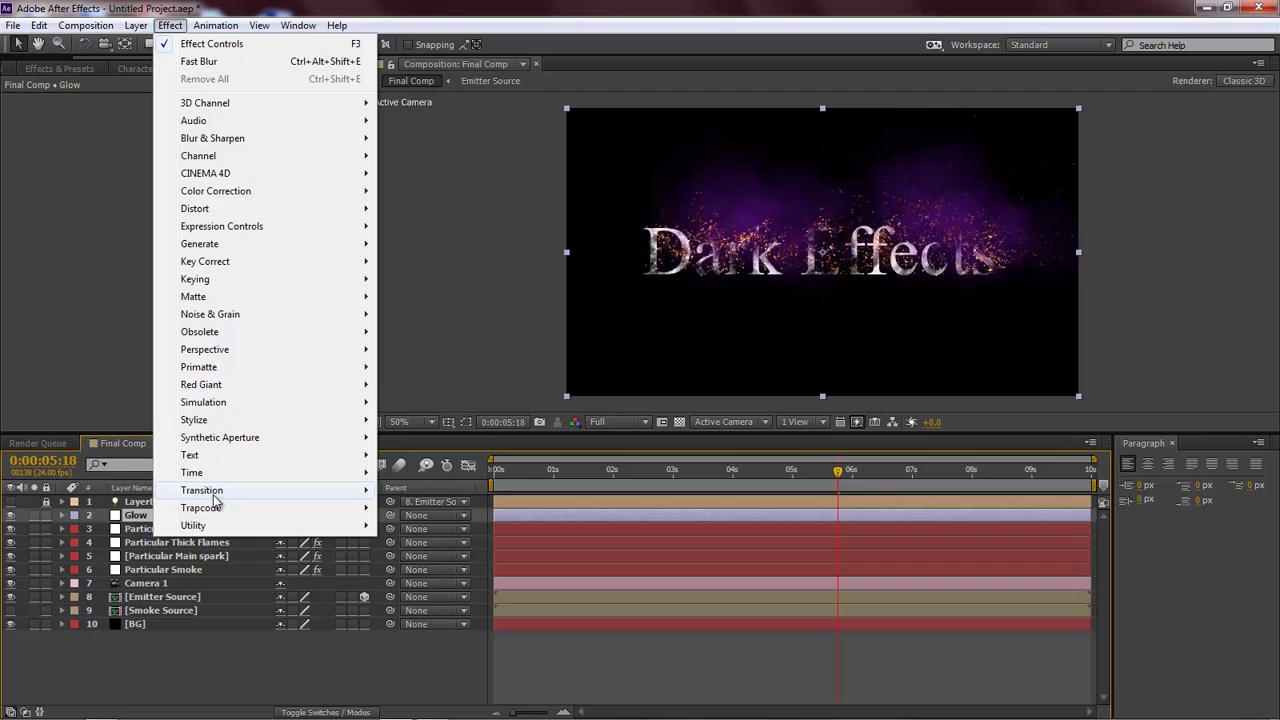
mouse_move(213, 425)
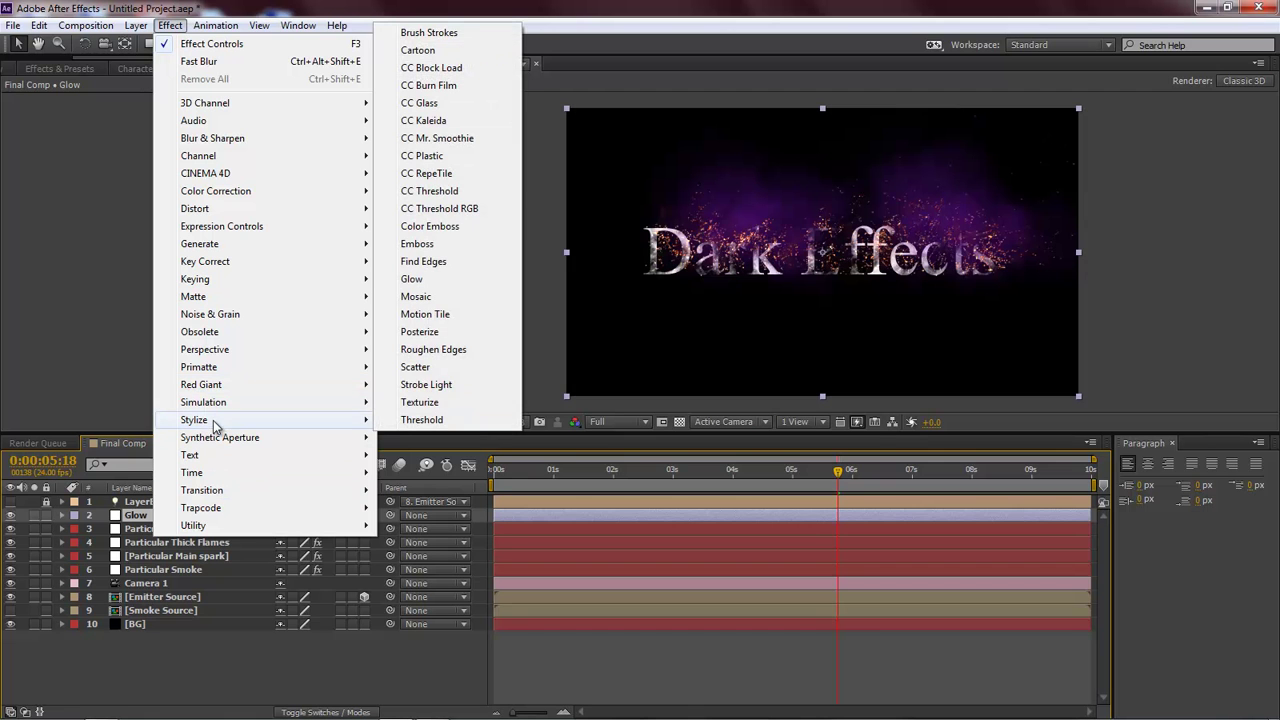
click(424, 281)
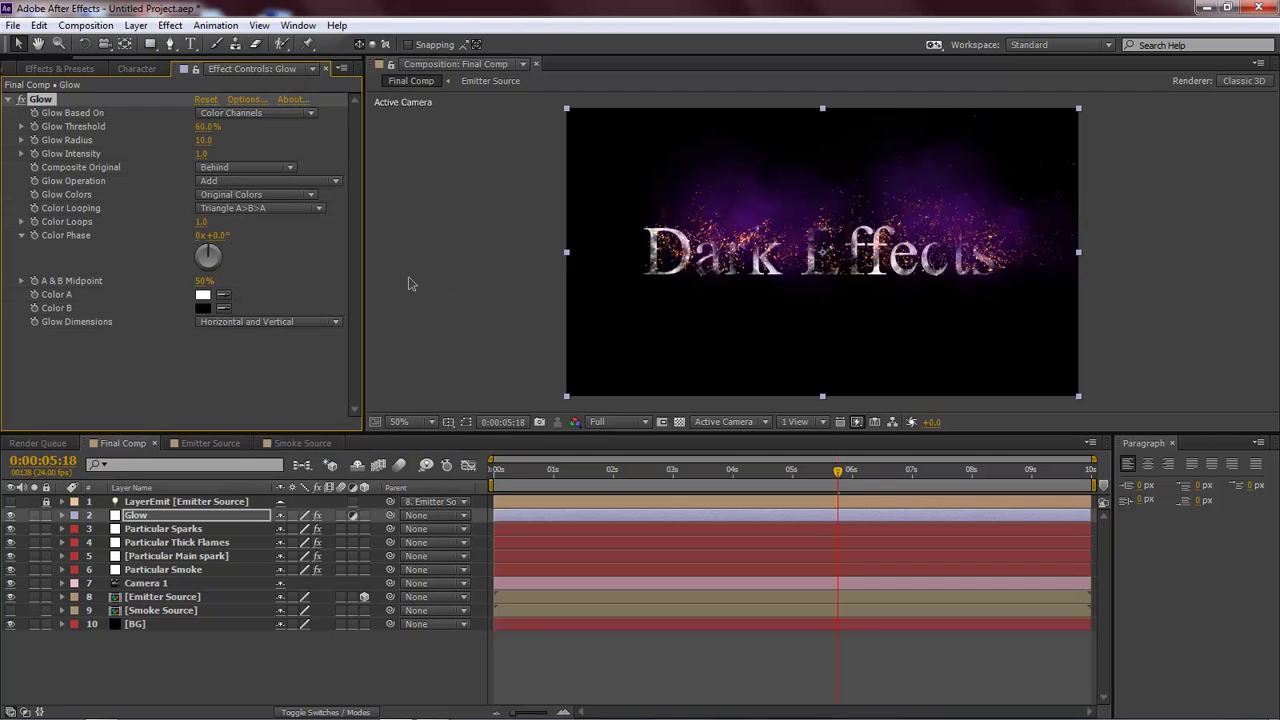
- Set the effect's Glow Threshold to 25%, Glow Radius to 40, Glow Intensity to 0.2 and Glow Colors to A & B Colors
click(208, 128)
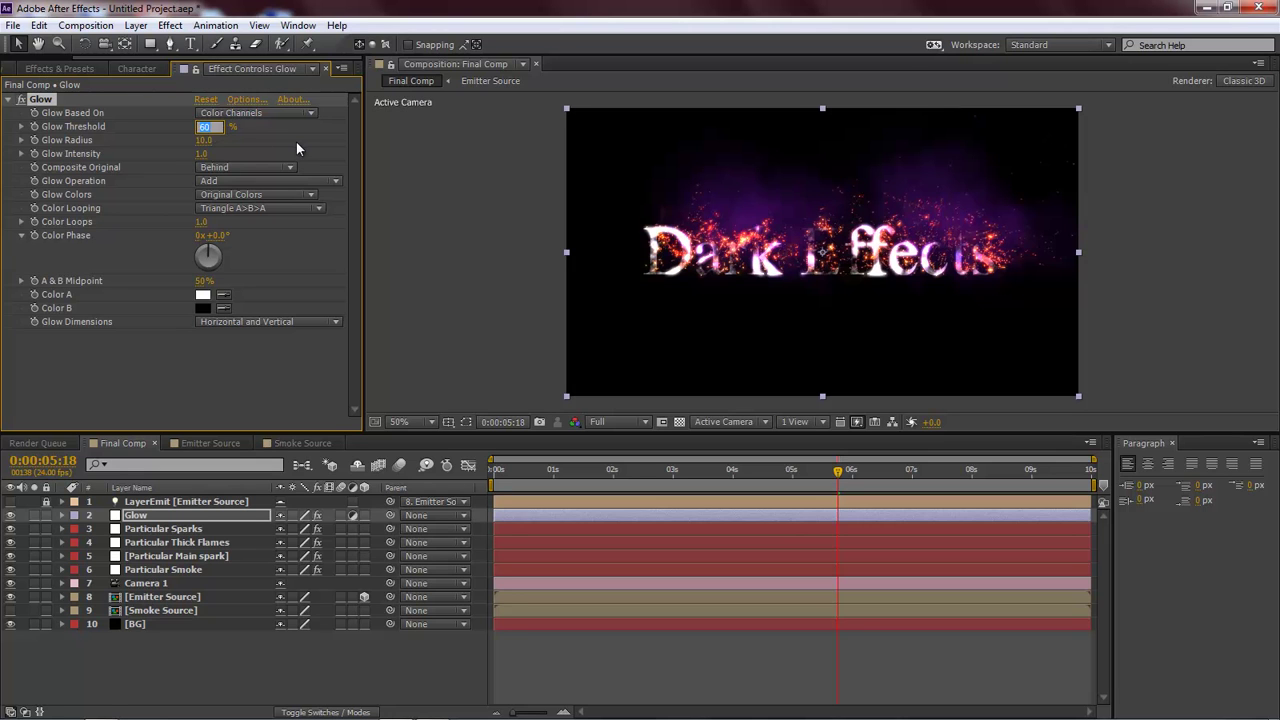
text(25)
key(Tab)
text(40)
key(Tab)
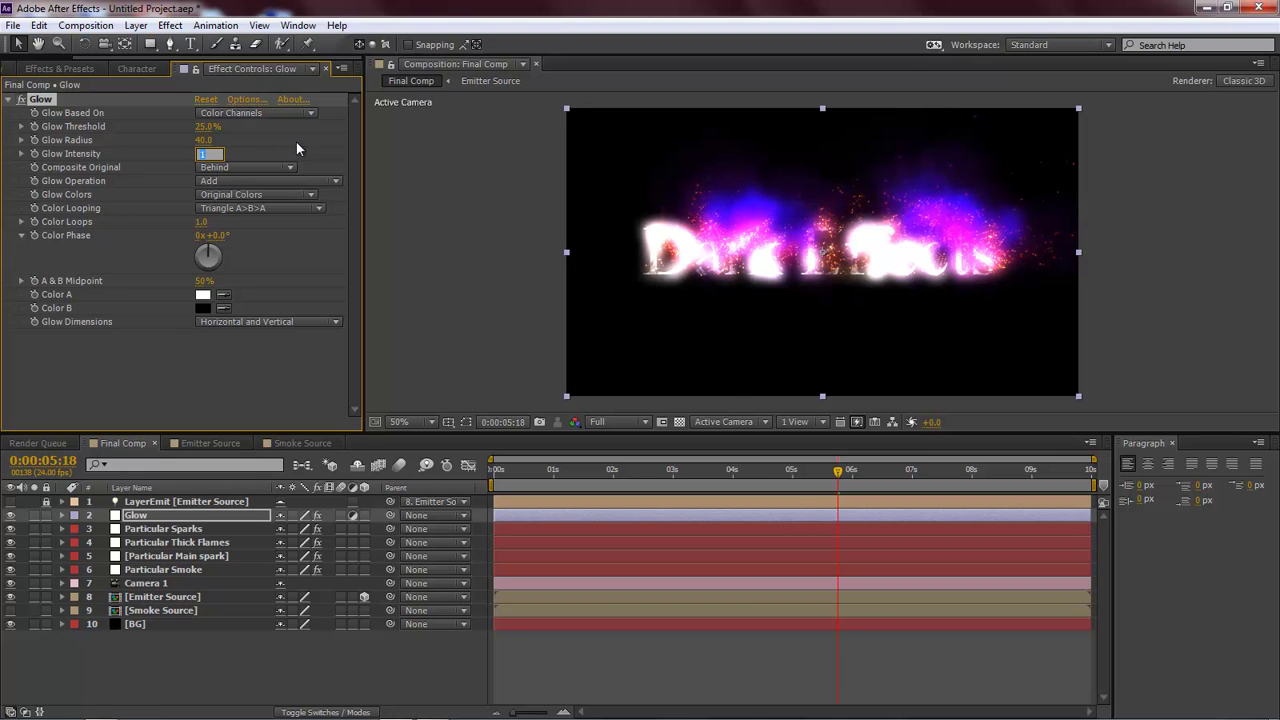
text(.2)
click(268, 195)
click(267, 231)
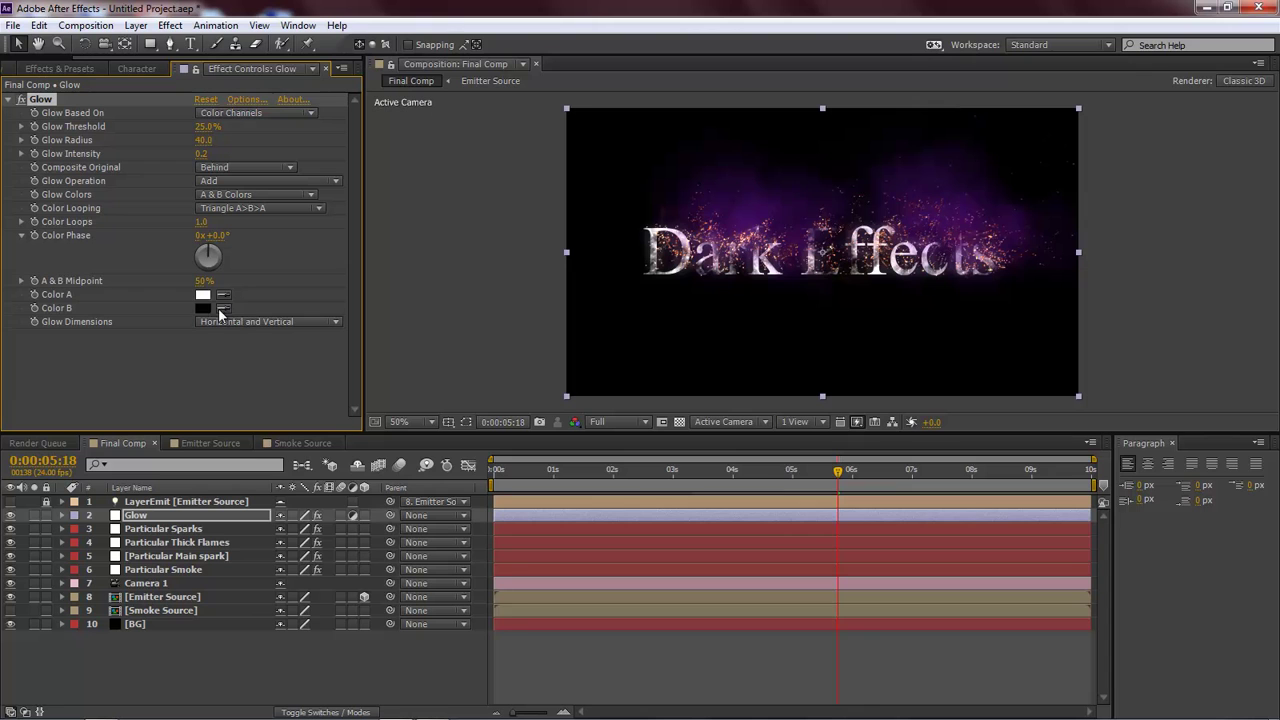
- Set the glow's Color A to a pale yellow with R 1, G 0.9216 and B 0.6235
click(203, 297)
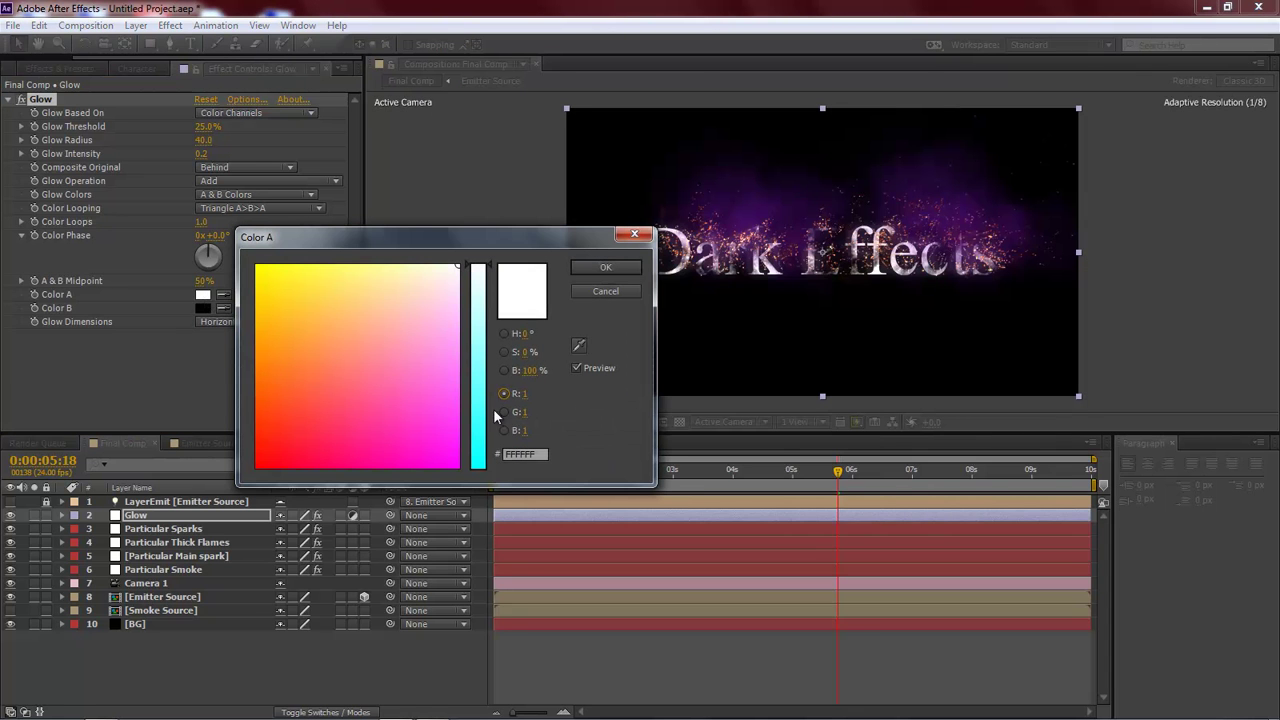
click(525, 394)
key(Tab)
text(.92)
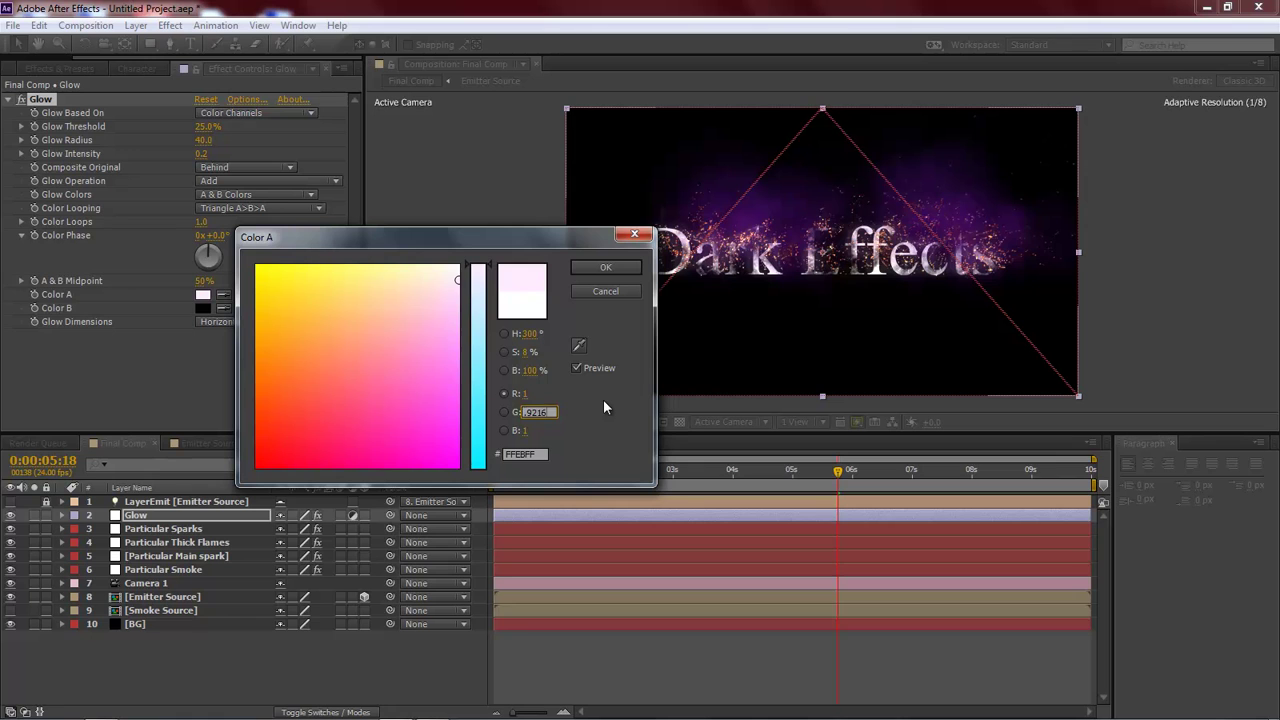
key(Tab)
text(.62)
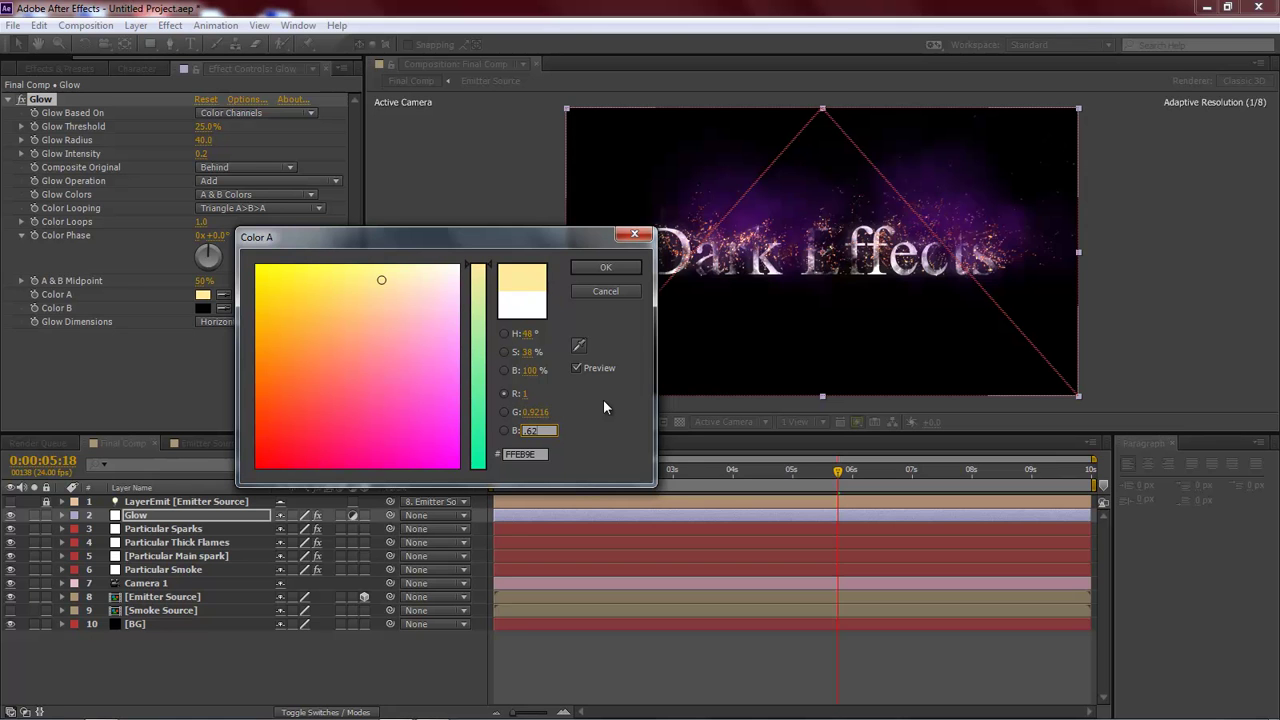
text(35)
click(597, 268)
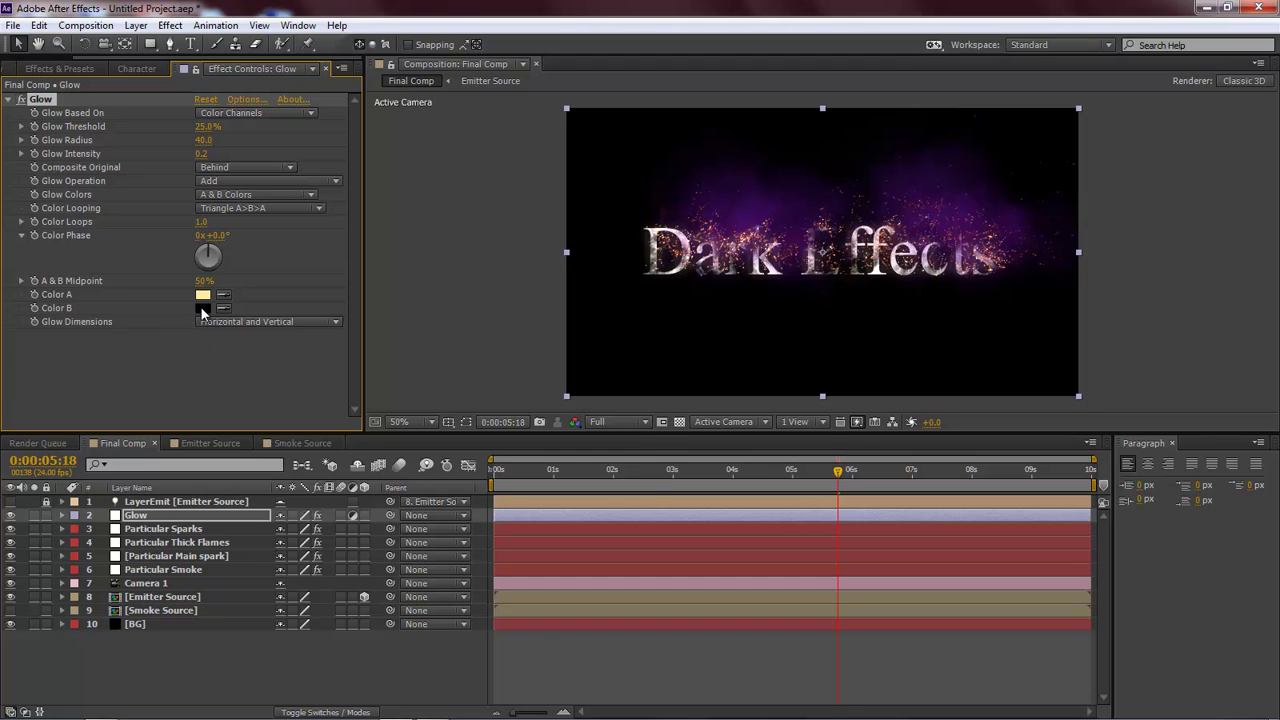
- Set the glow's Color B to orange with R 1, G 0.502 and B 0
click(204, 309)
click(524, 394)
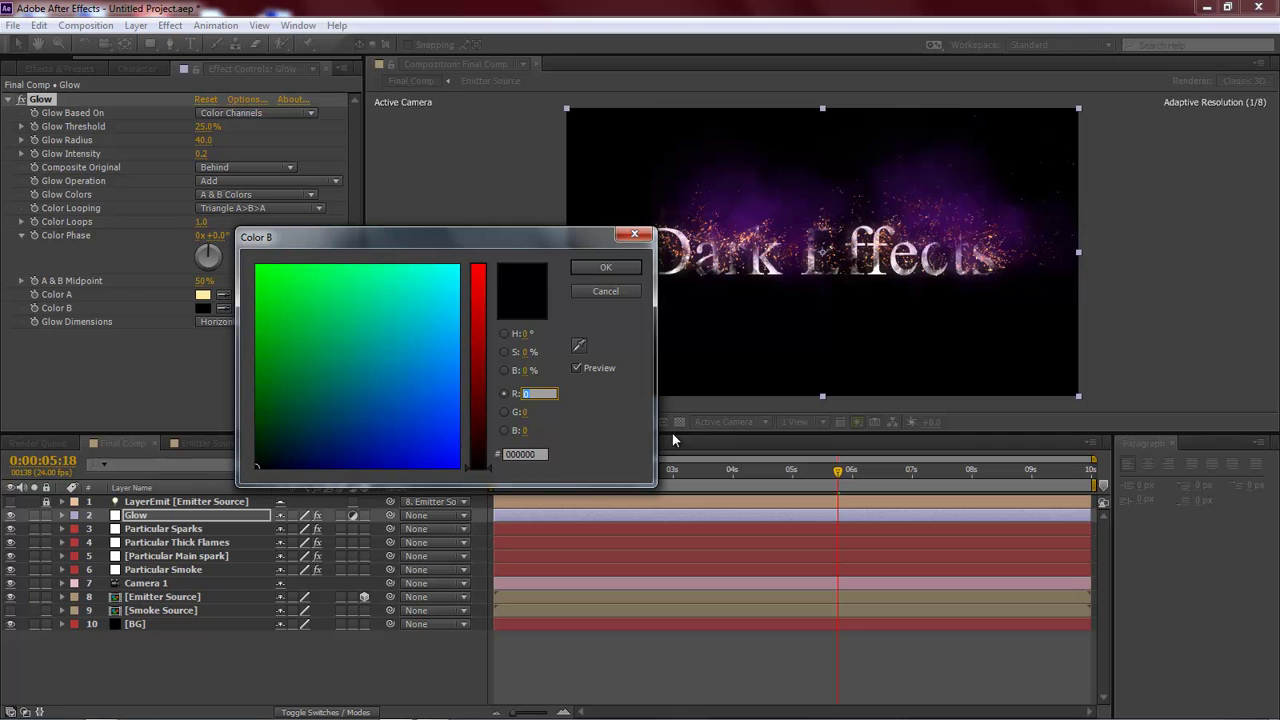
text(1)
key(Tab)
text(.502)
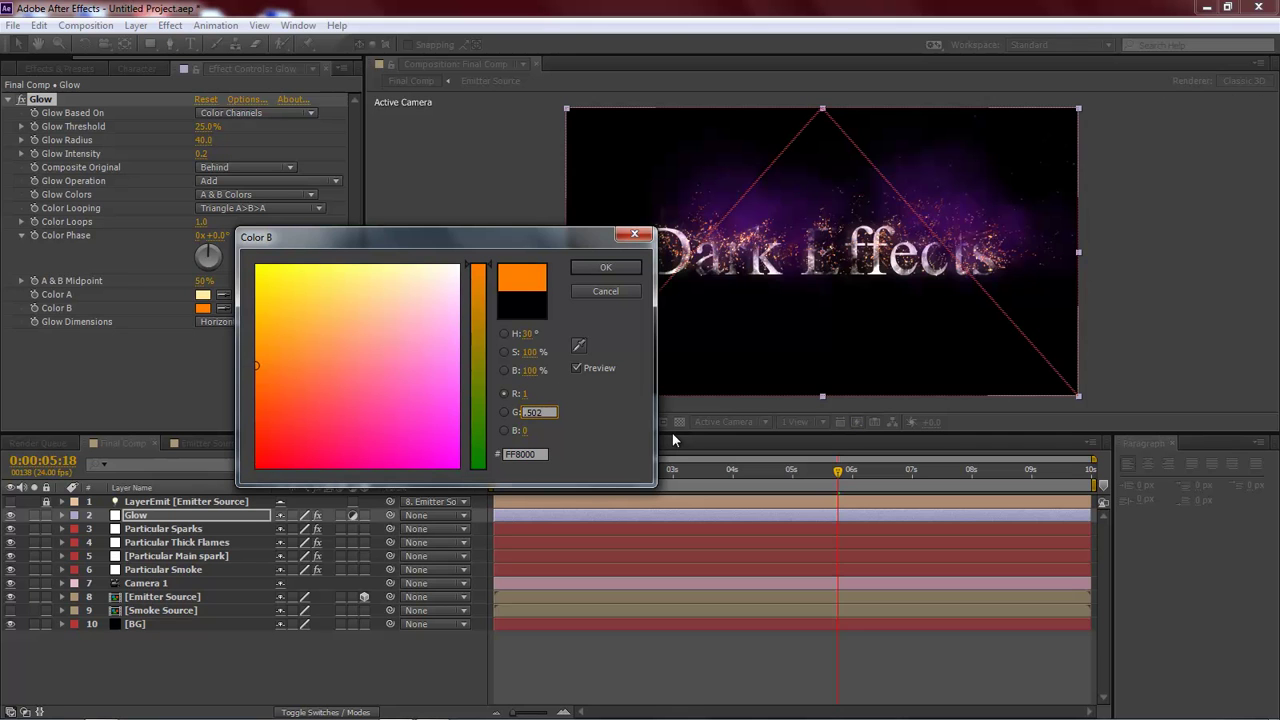
key(Tab)
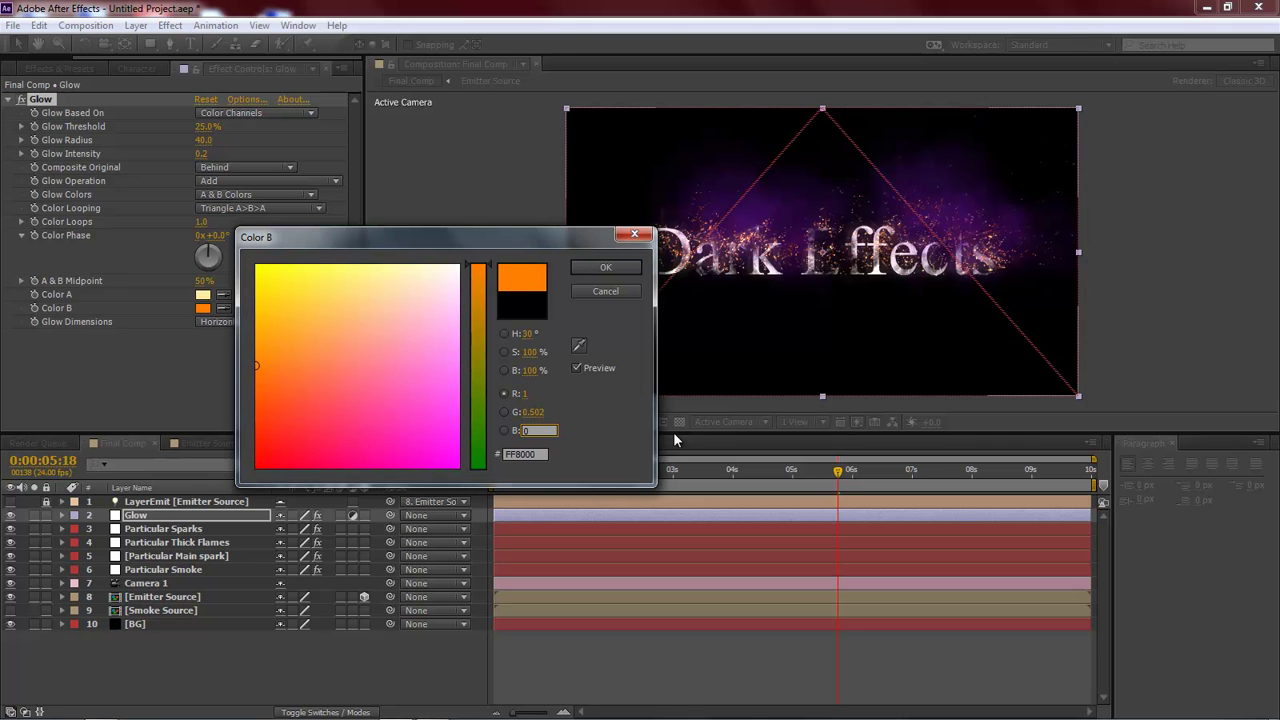
click(606, 268)
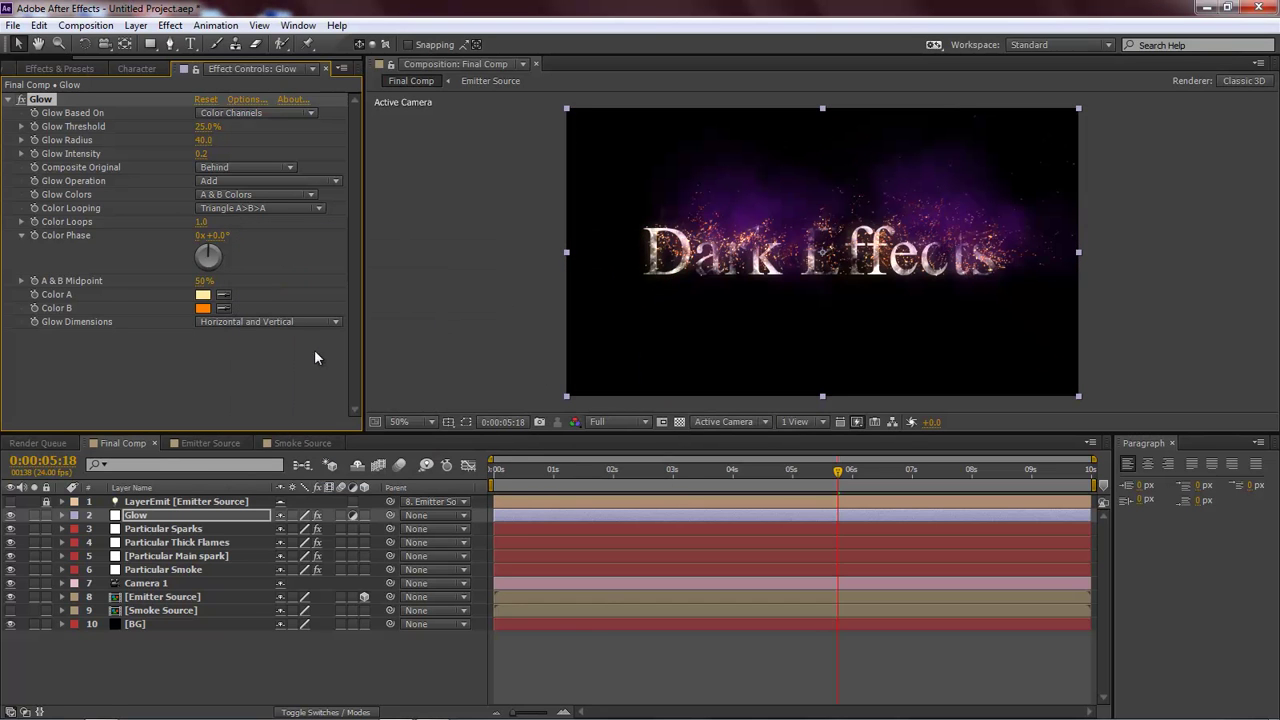
- Duplicate the Glow effect and give the copy a 30% threshold, radius 350, intensity 0.1 and Original Colors
click(42, 102)
key(ctrl+d)
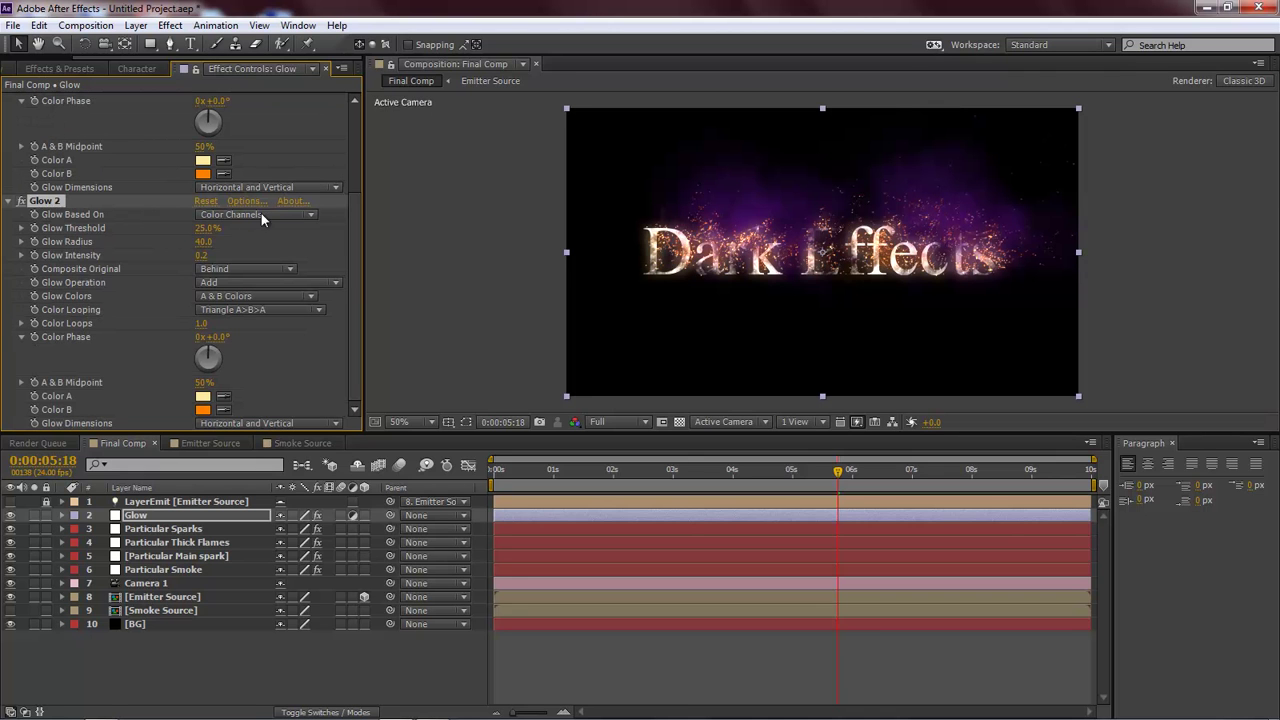
click(205, 229)
text(30)
key(Tab)
text(35)
key(Tab)
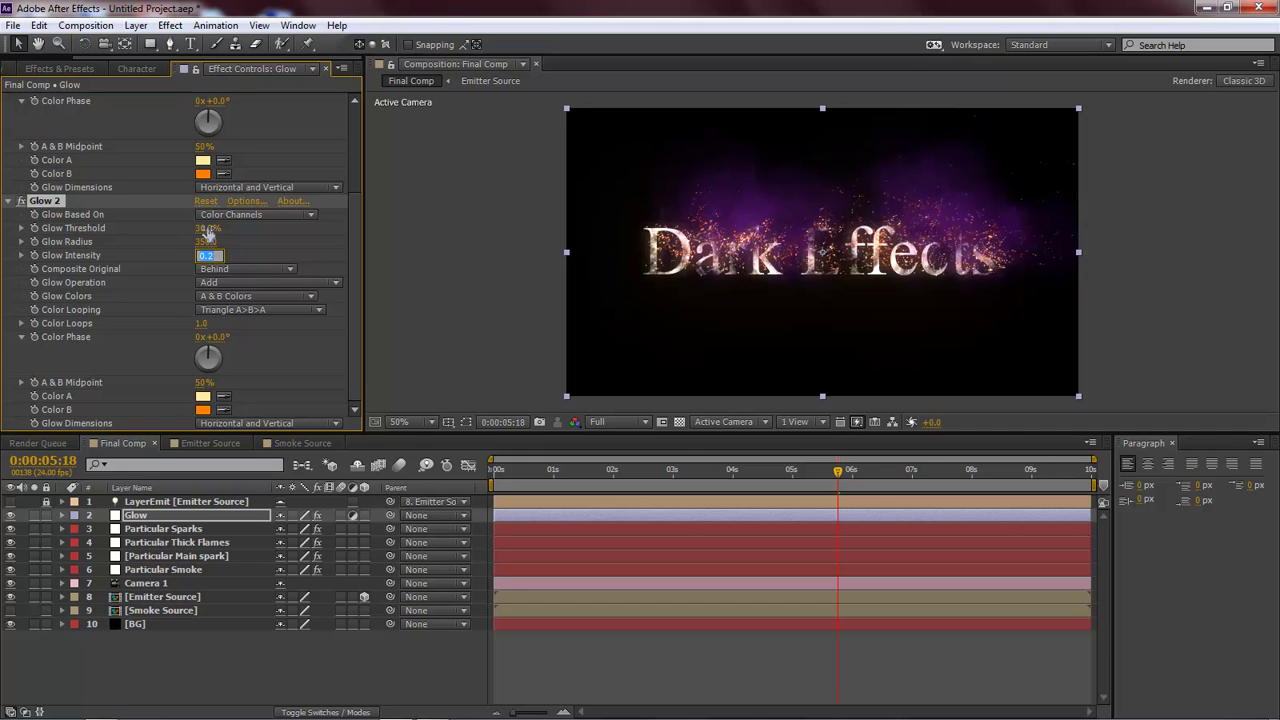
text(.1)
key(Return)
click(247, 296)
click(253, 313)
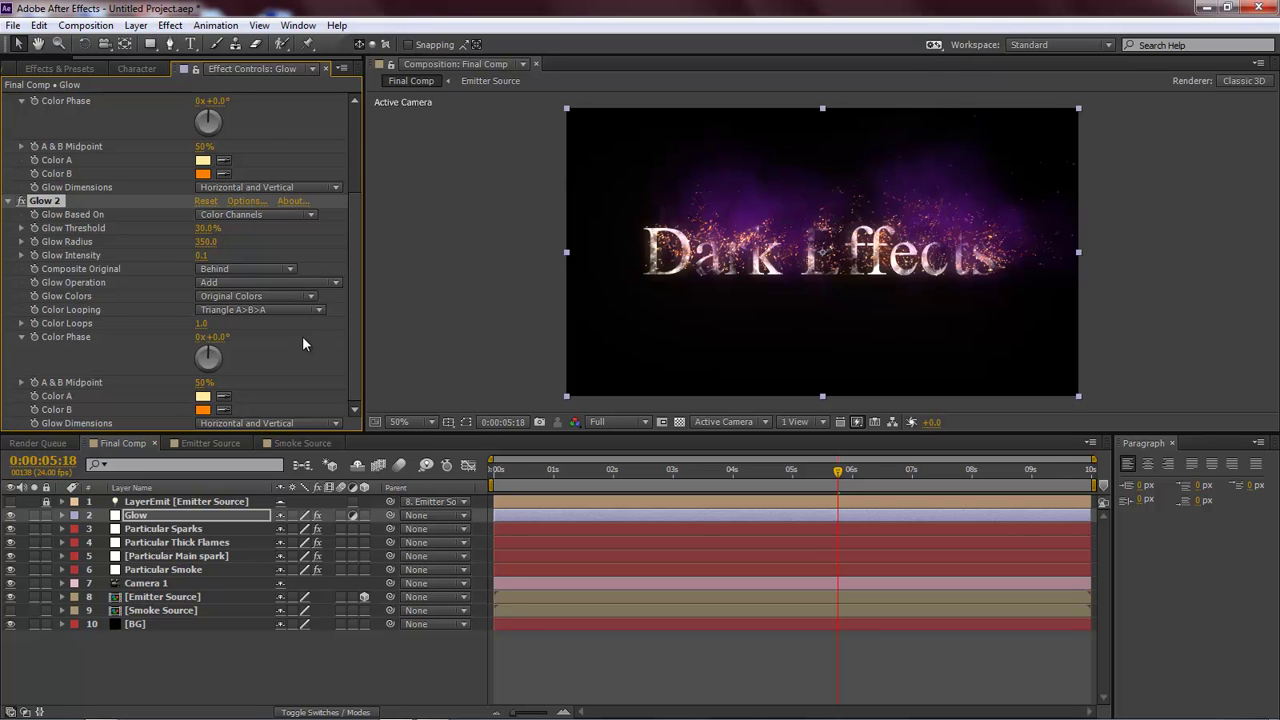
- Add a second adjustment layer above Glow, apply Trapcode Shine to it and rename the layer Shine
click(136, 25)
mouse_move(151, 48)
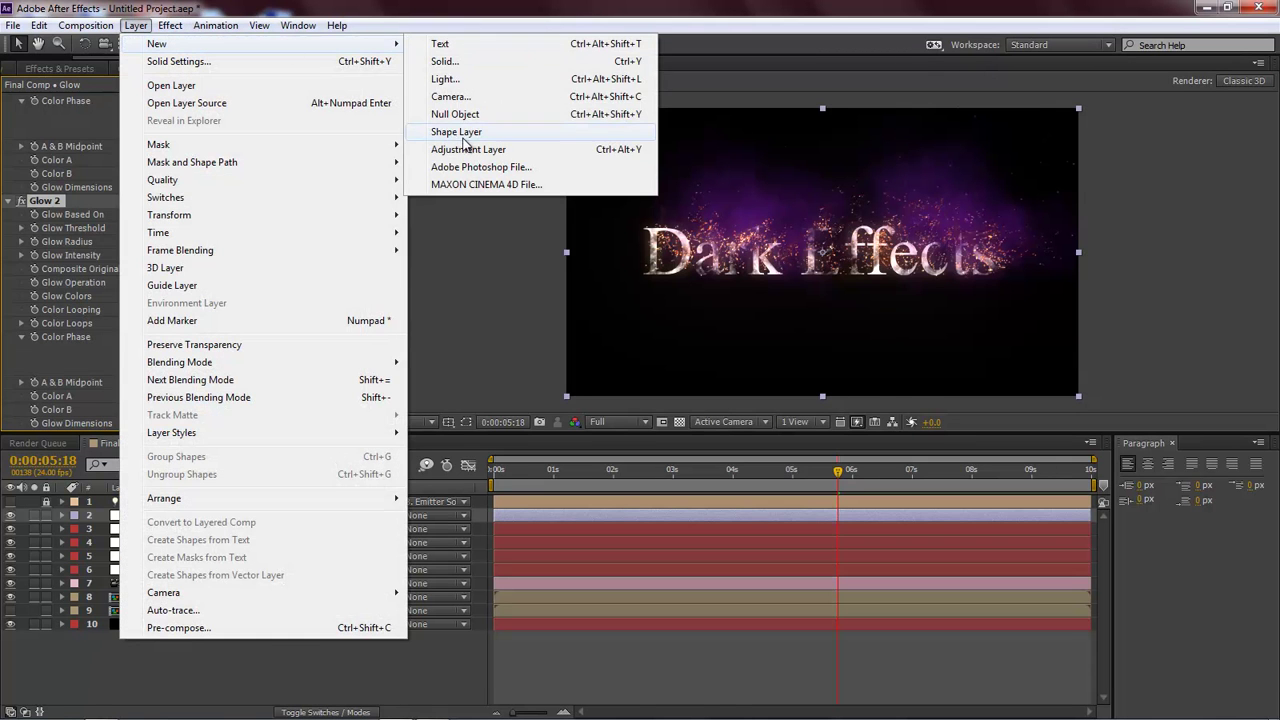
click(468, 150)
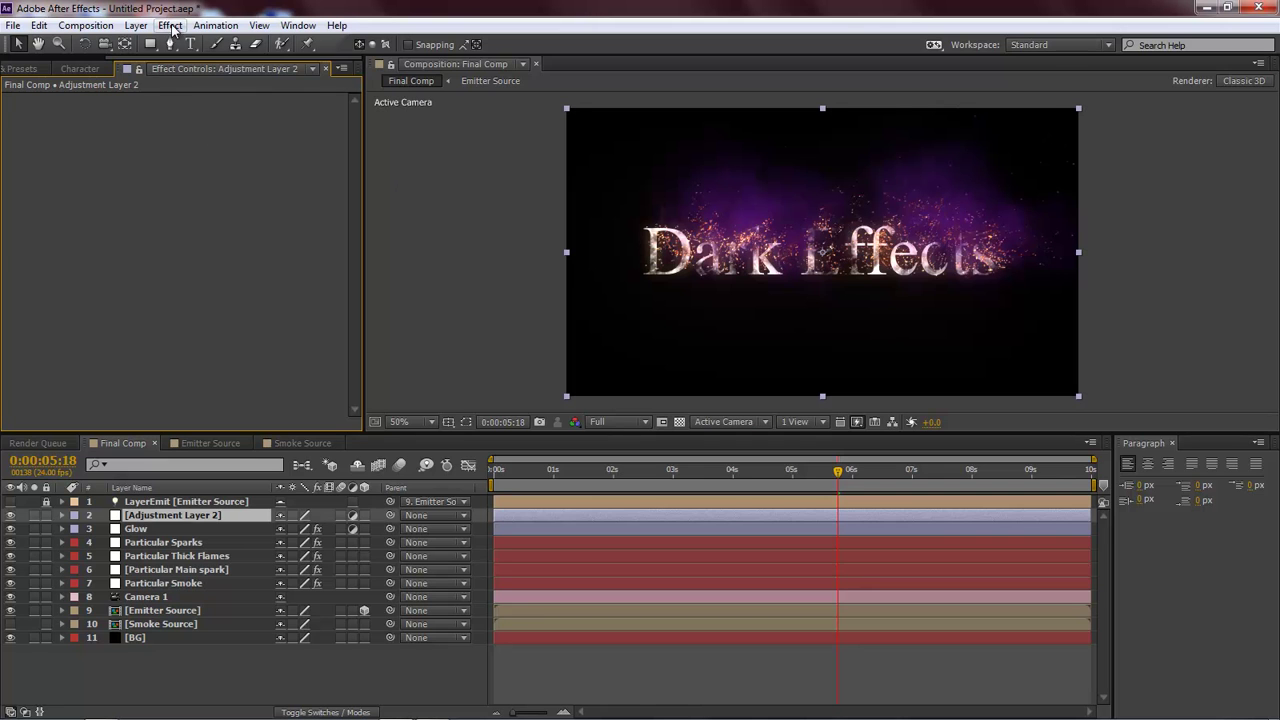
click(170, 25)
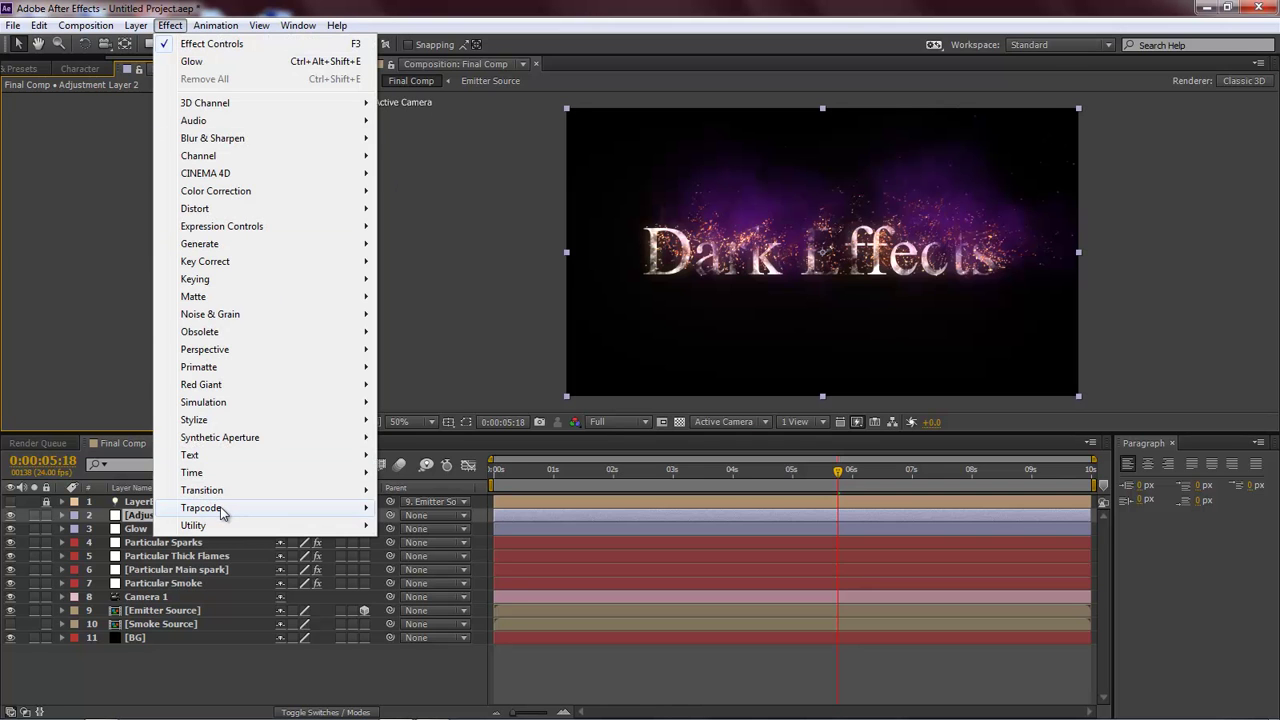
mouse_move(355, 510)
click(425, 613)
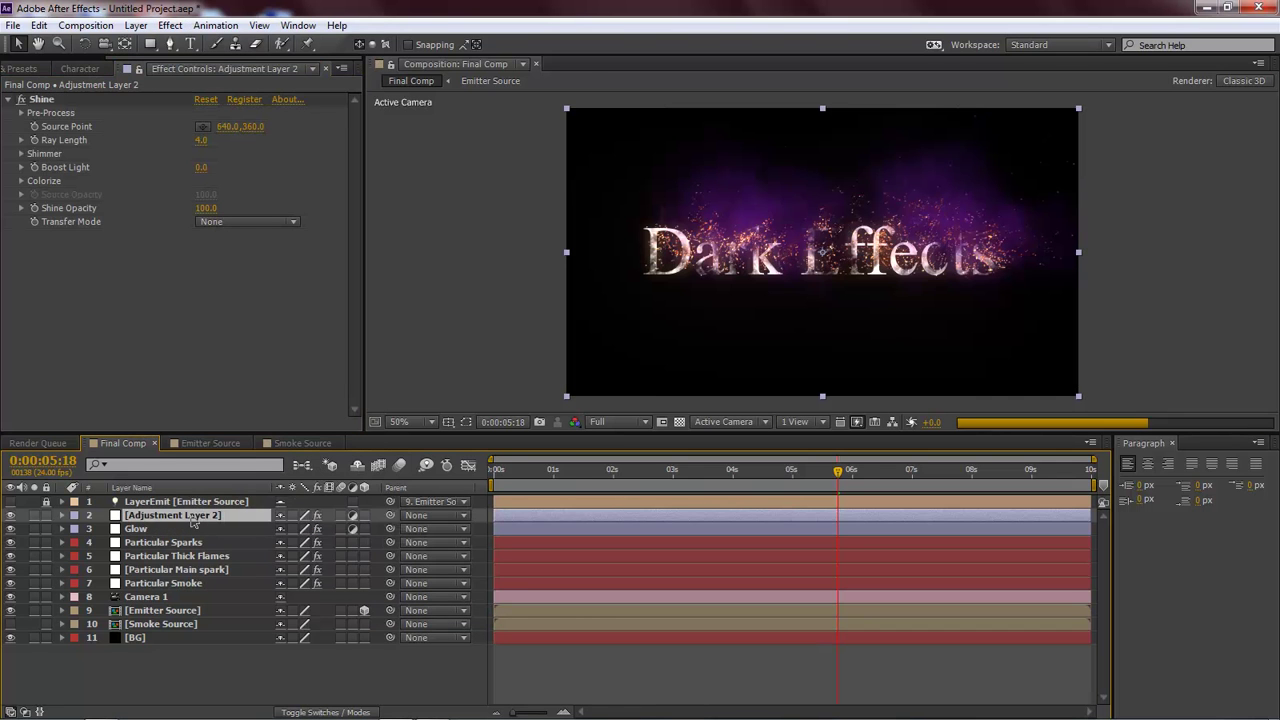
key(Return)
text(Shine)
key(Return)
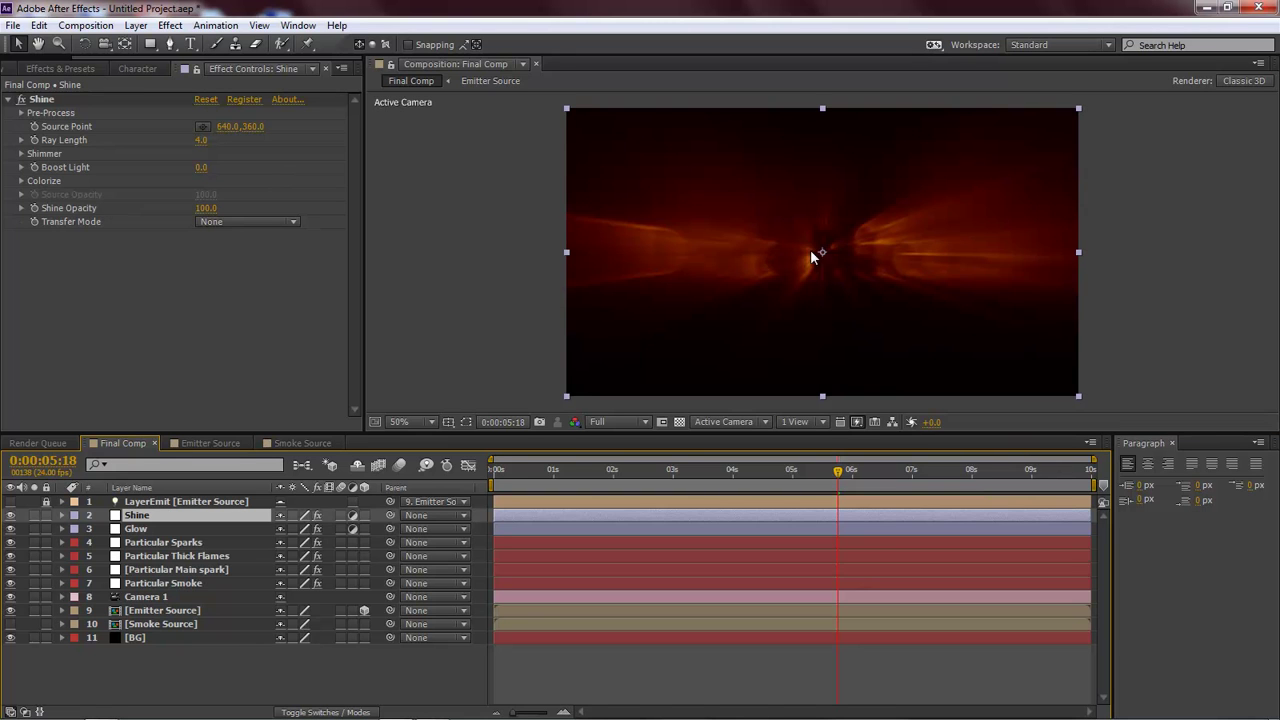
drag(821, 252, 580, 390)
key(ctrl+z)
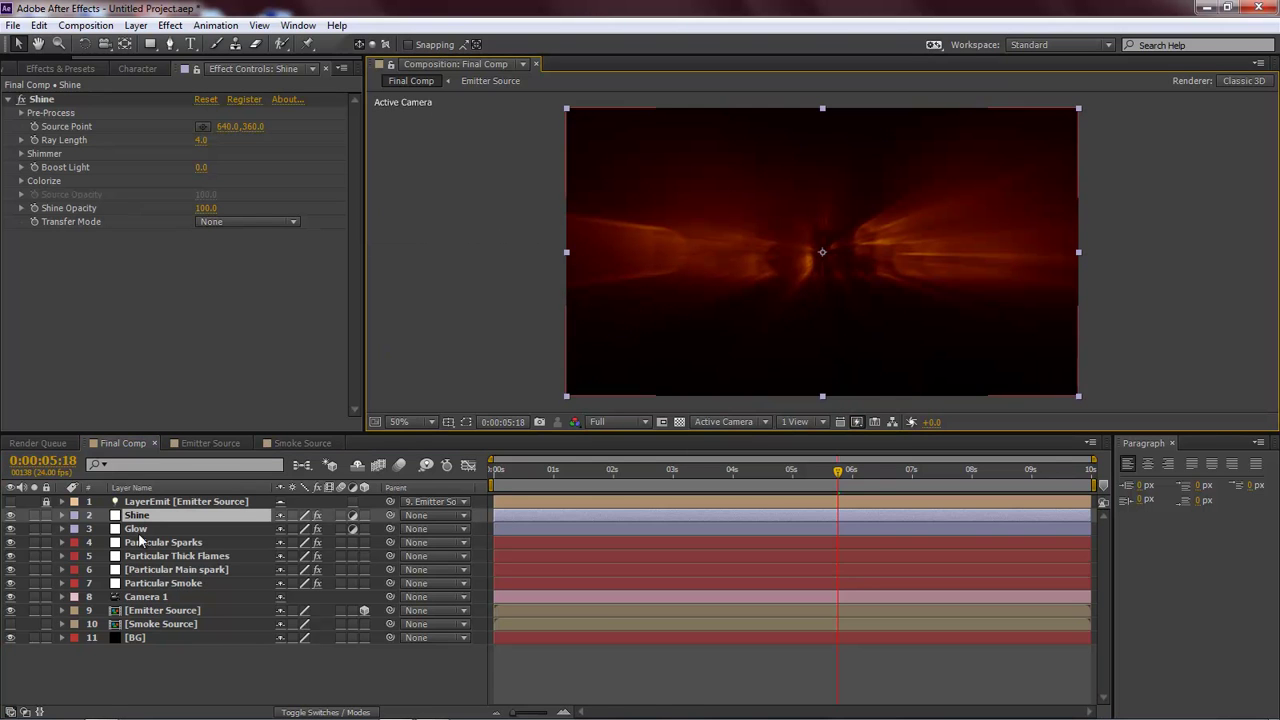
drag(822, 252, 797, 278)
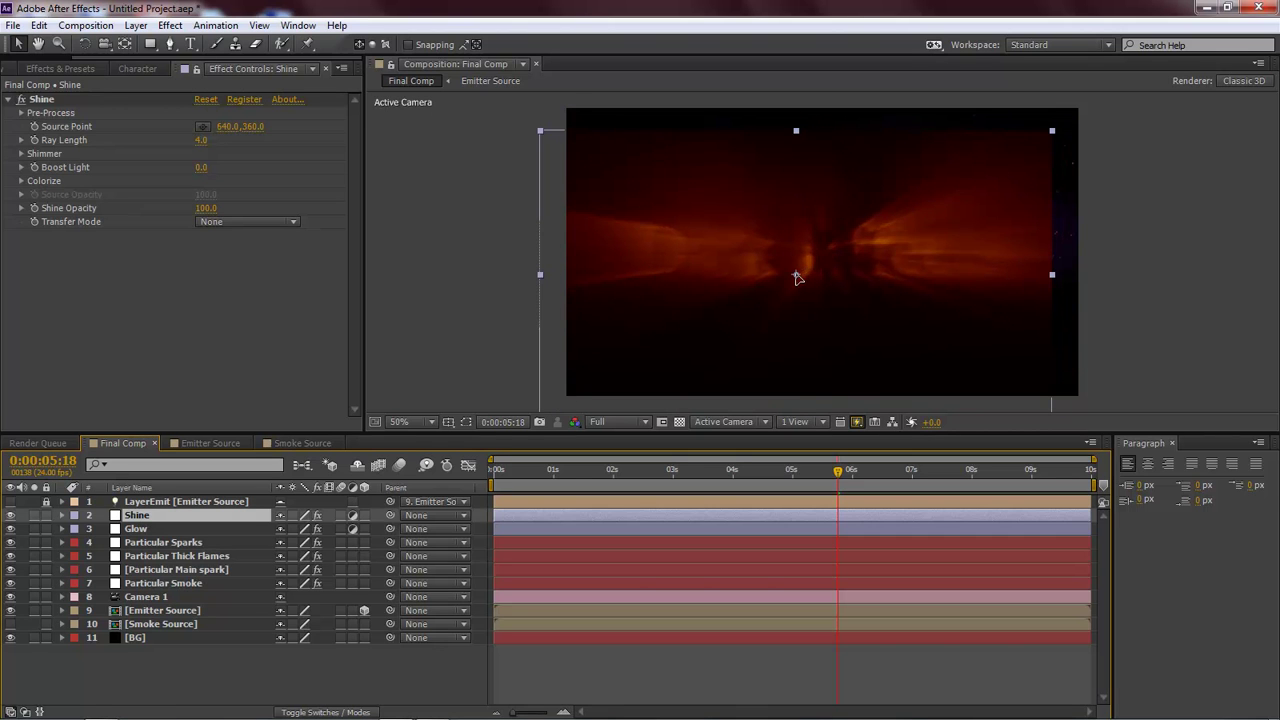
key(ctrl+z)
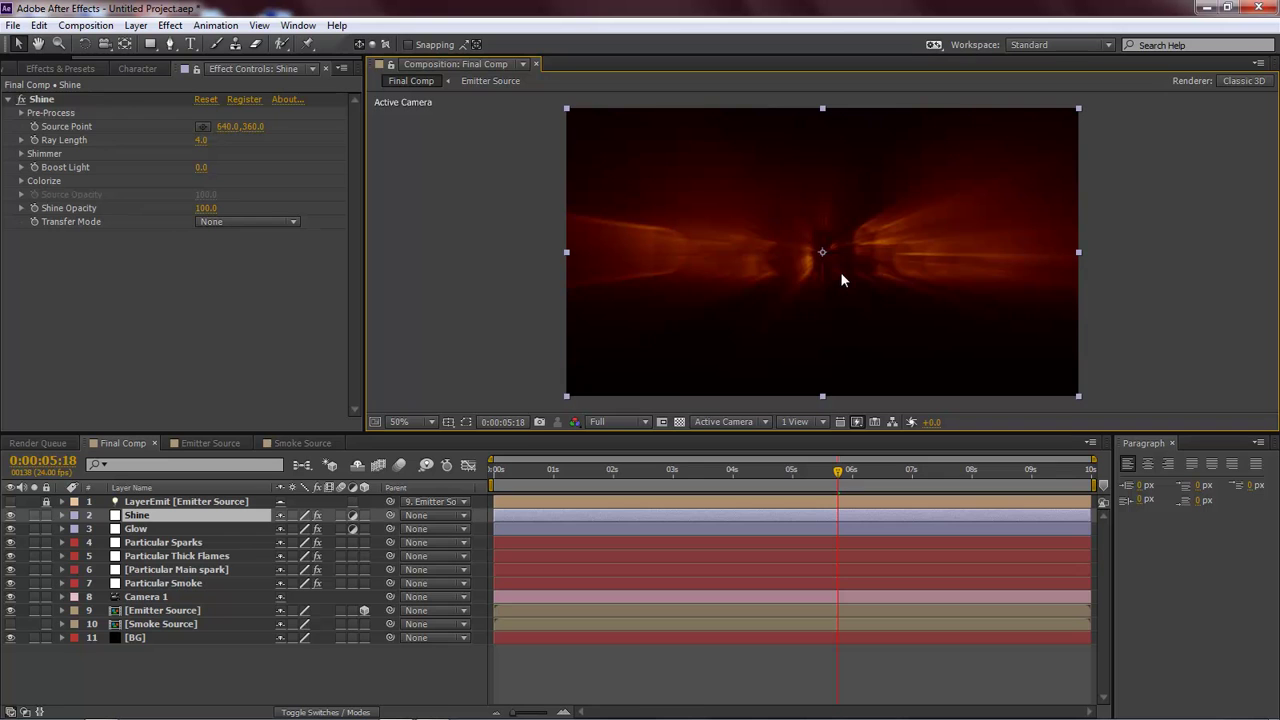
drag(820, 250, 792, 265)
key(ctrl+z)
click(145, 529)
click(140, 515)
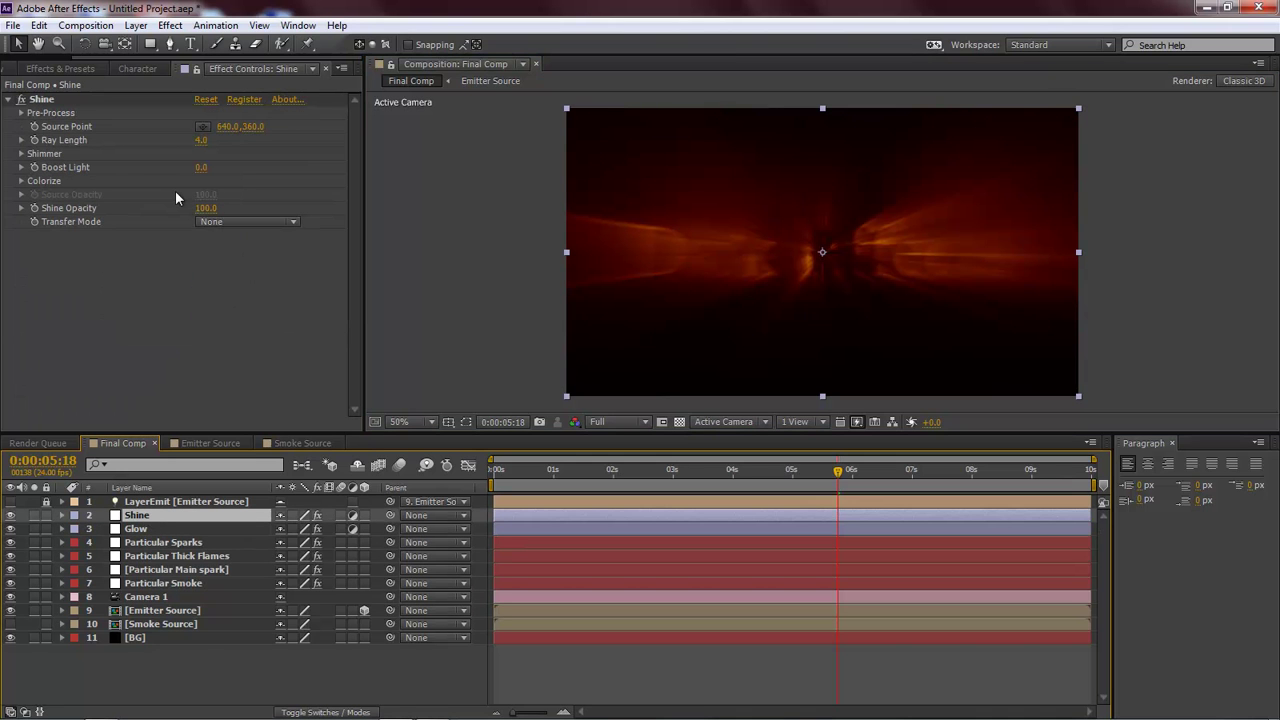
- Place Shine's Source Point near the frame's lower-left corner at about 14, 706 and set Ray Length to 0.4
drag(225, 126, 110, 173)
drag(231, 126, 205, 138)
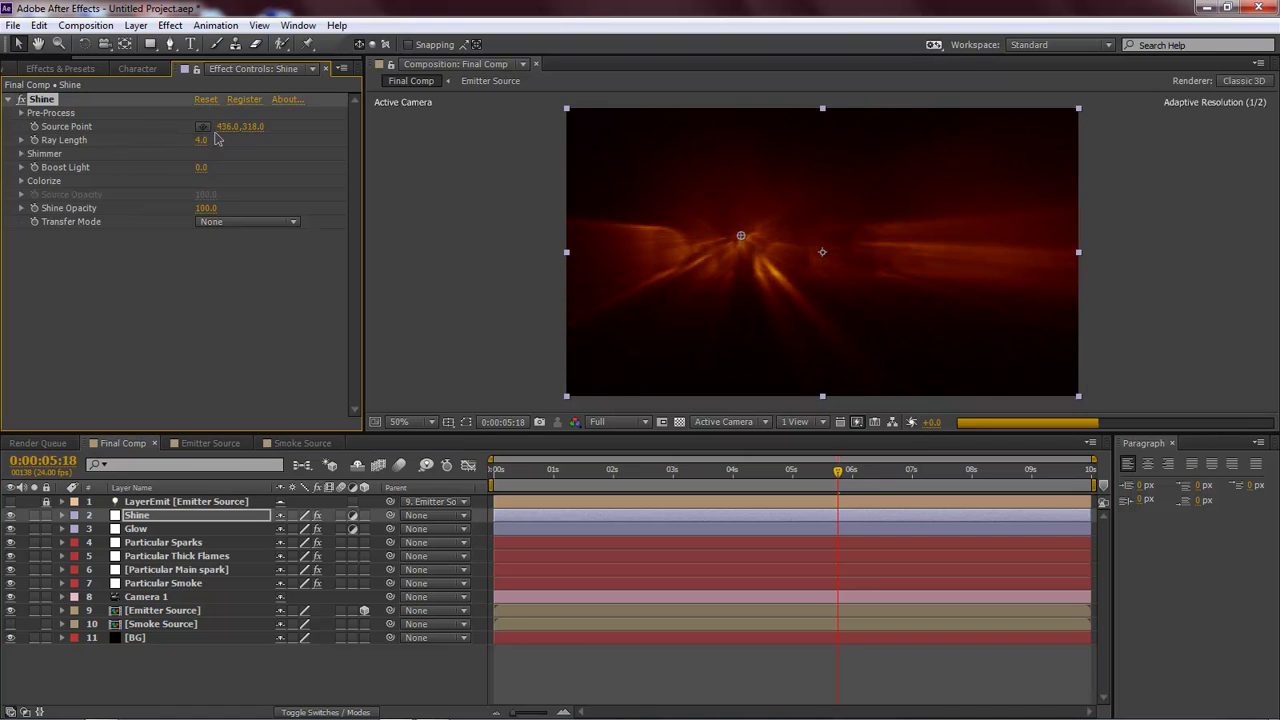
click(203, 127)
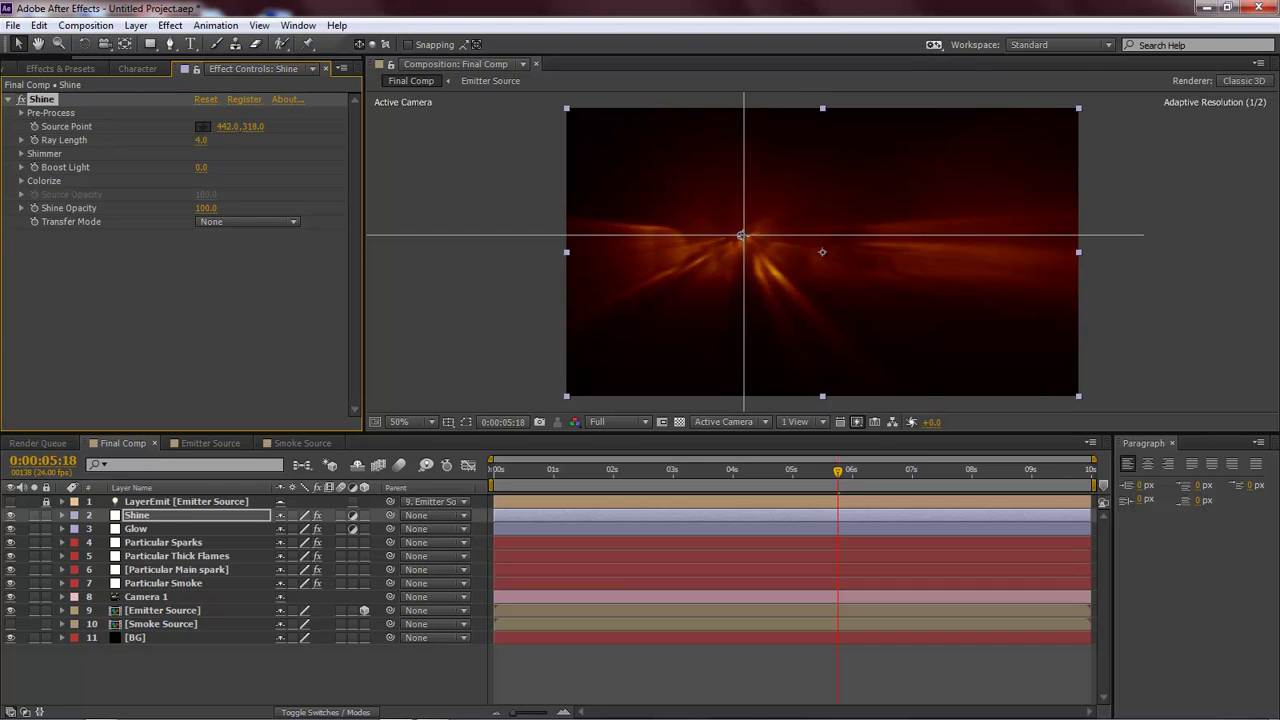
click(570, 390)
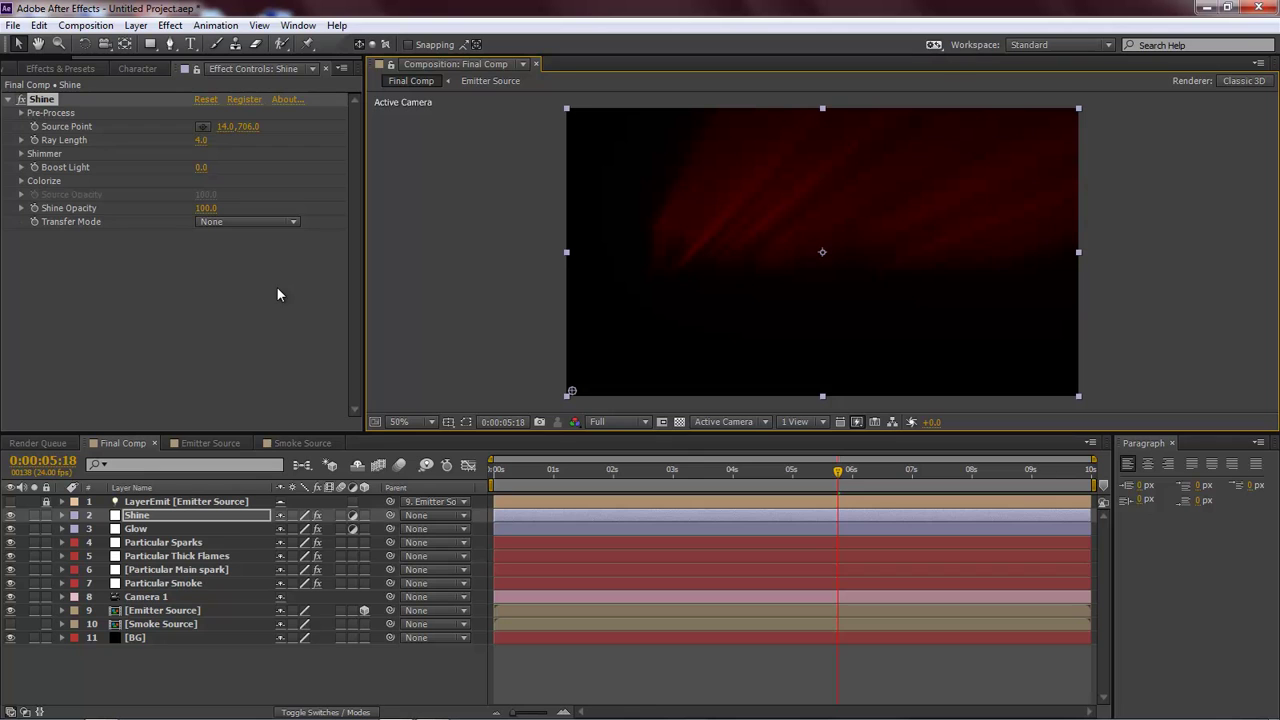
click(201, 141)
text(0.4)
key(Return)
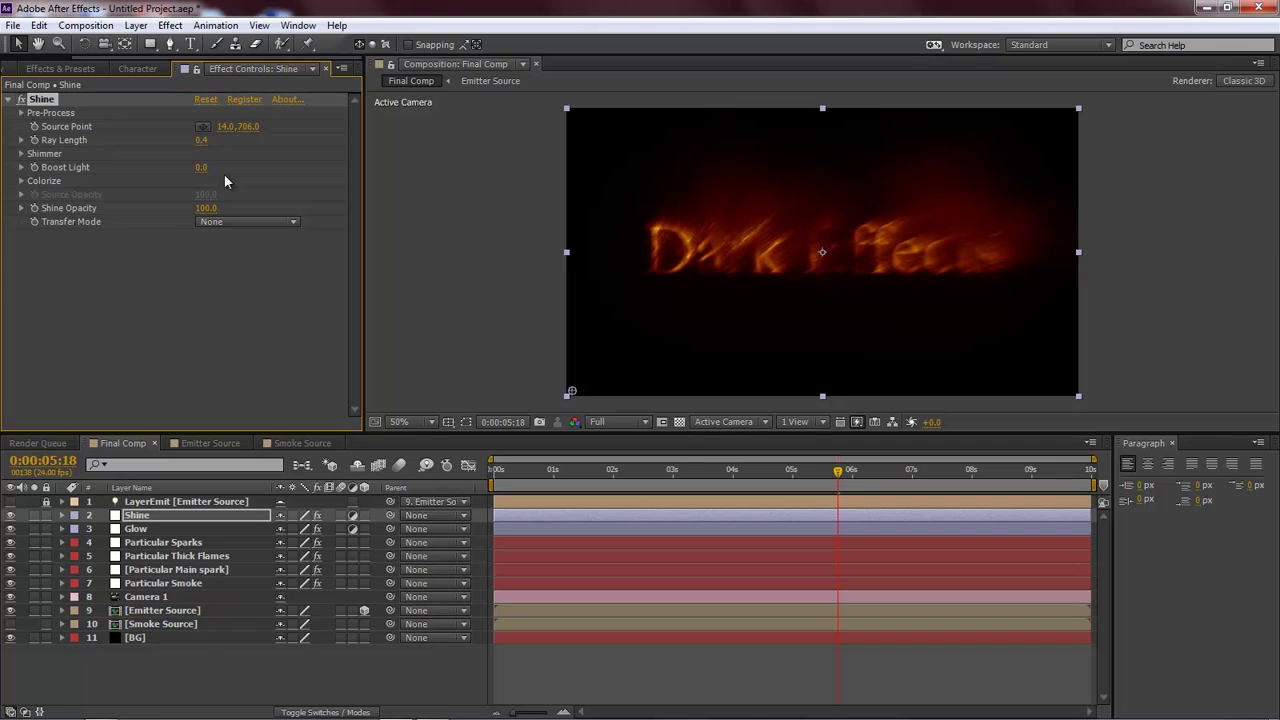
- Set Shine's Colorize Highlights color to pale yellow with R 1, G 0.9961 and B 0.549
click(21, 181)
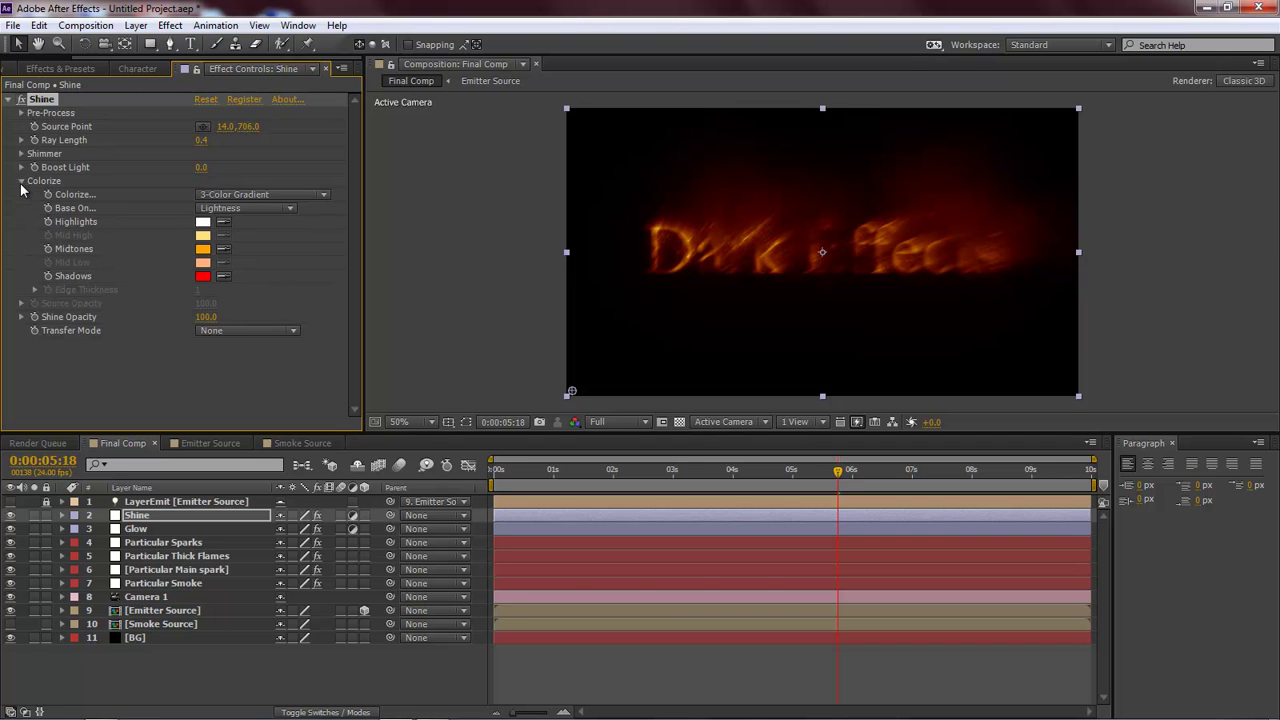
click(203, 223)
click(530, 393)
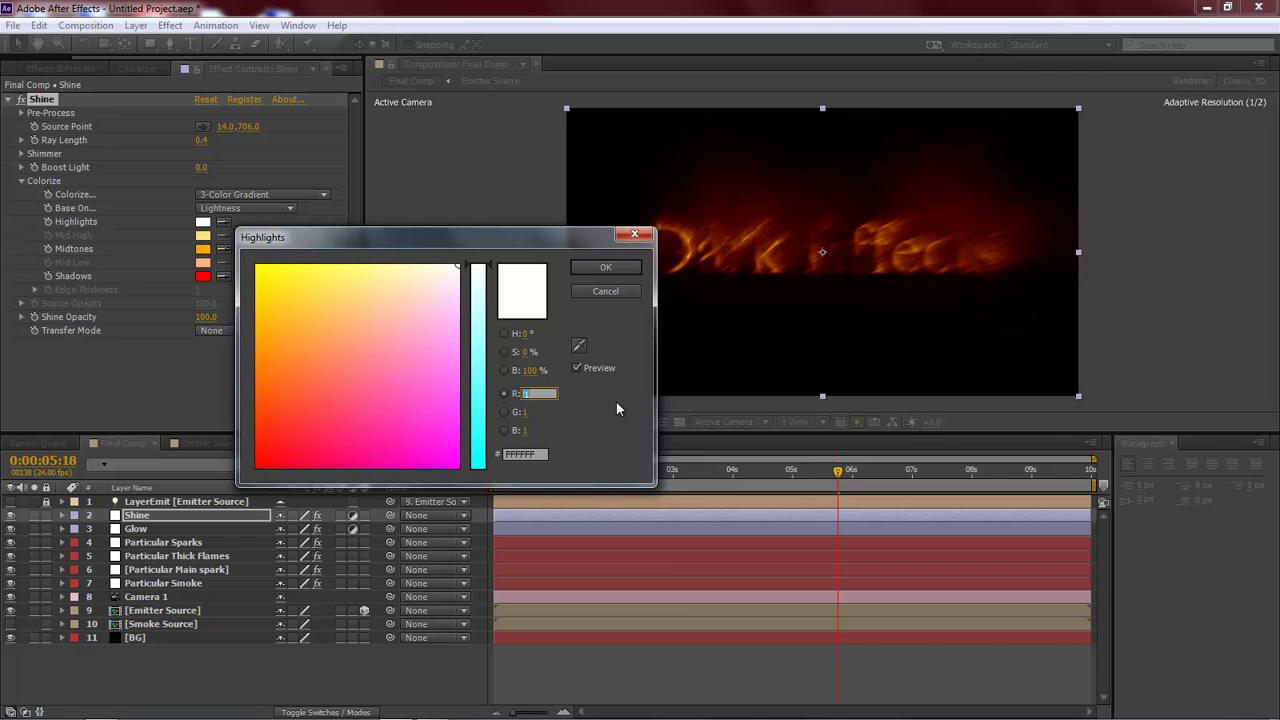
key(Tab)
key(BackSpace)
text(0.9961)
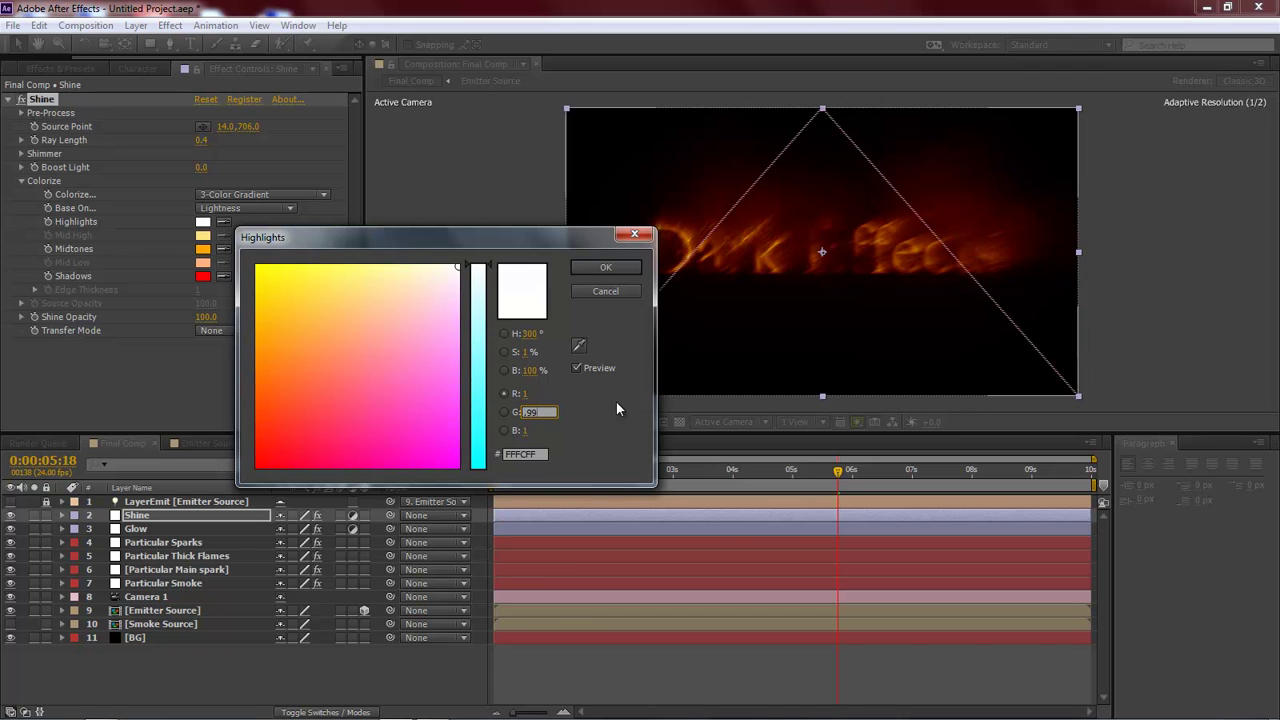
key(Tab)
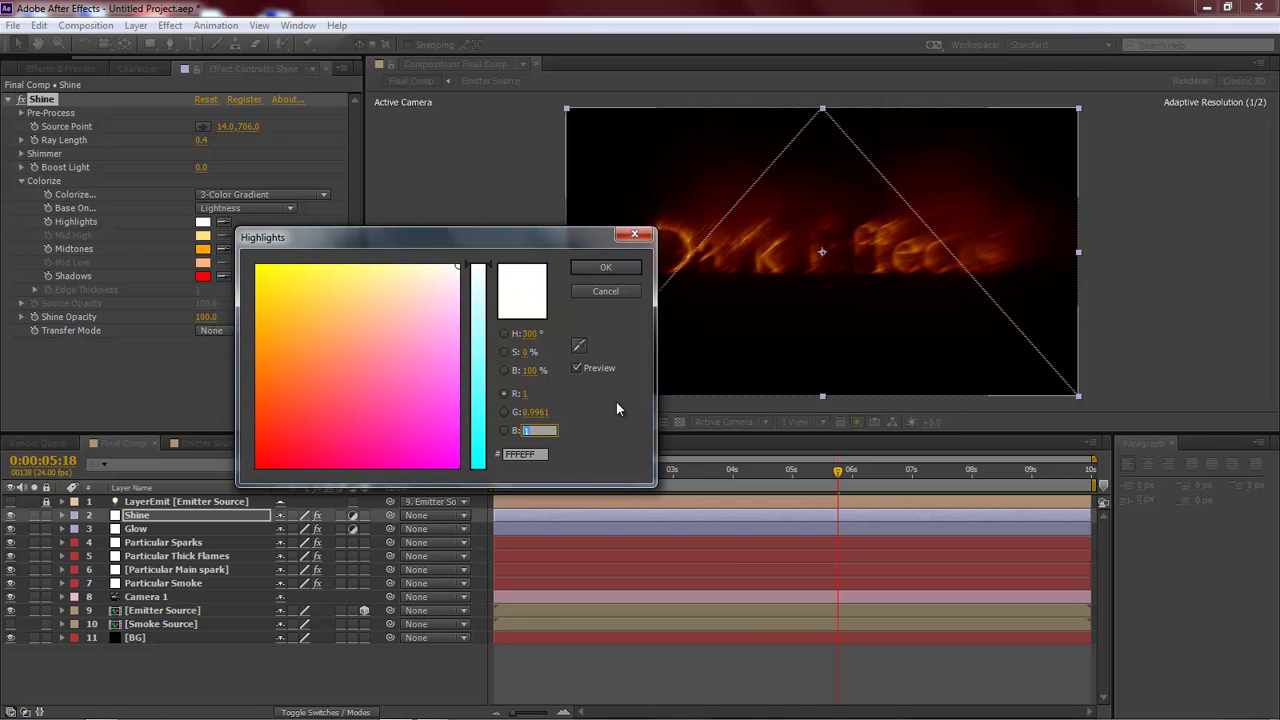
text(0.549)
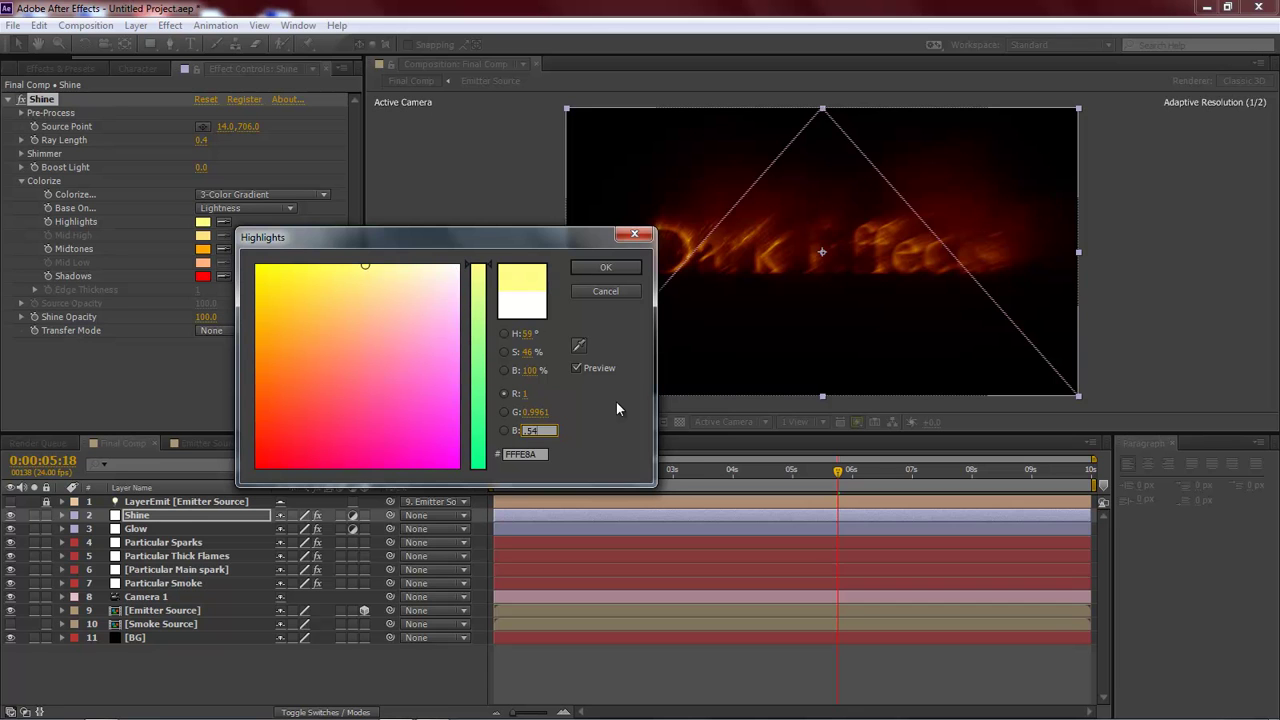
click(608, 268)
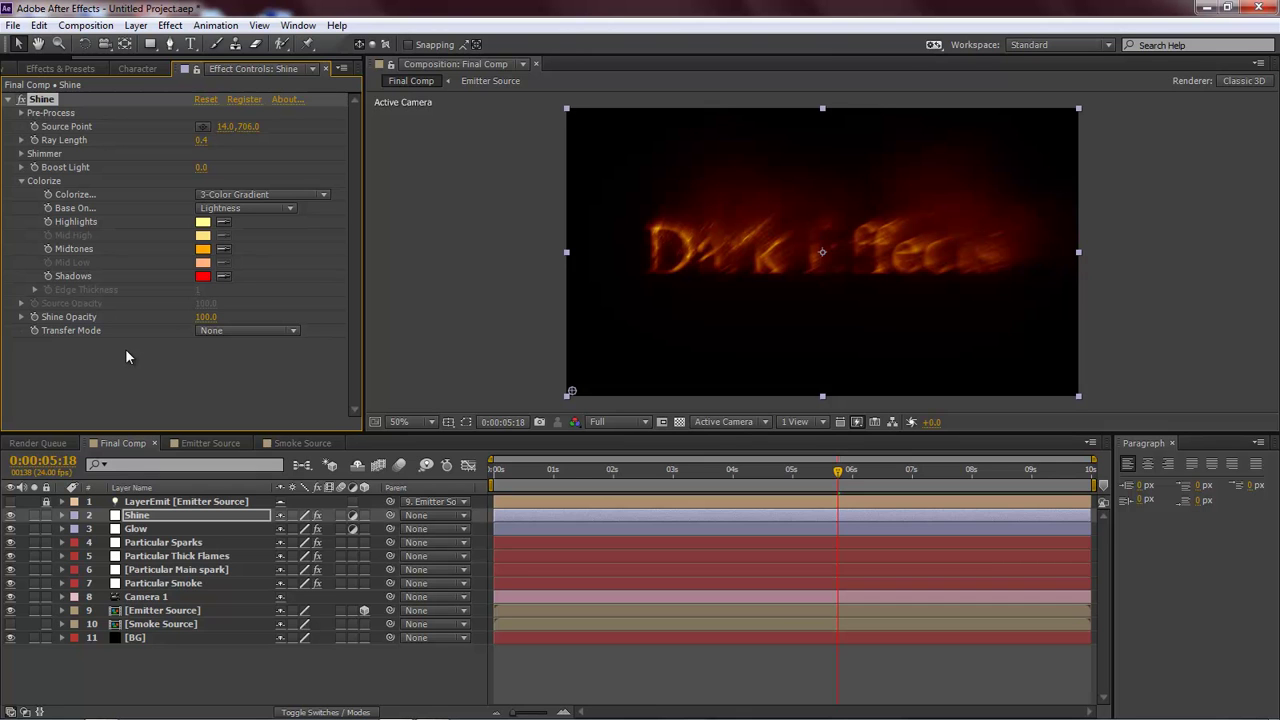
- Set Shine's Transfer Mode to Screen and its Shine Opacity to .35
click(208, 334)
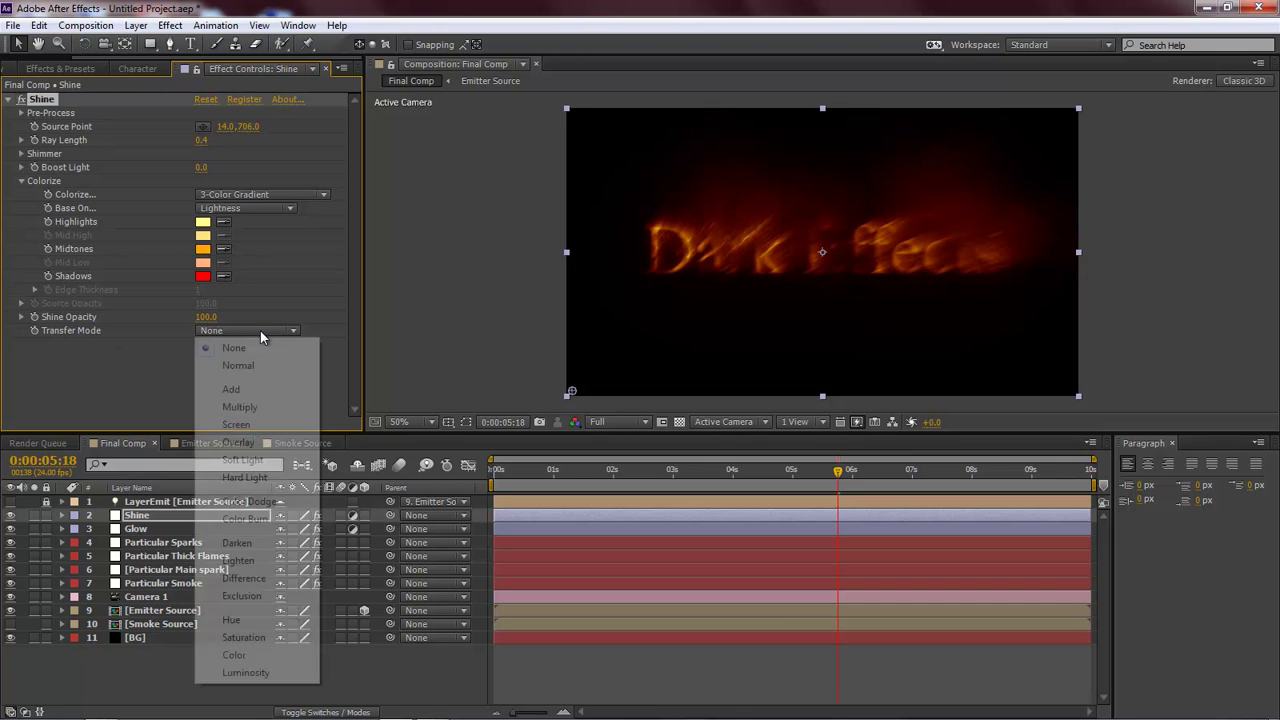
click(236, 424)
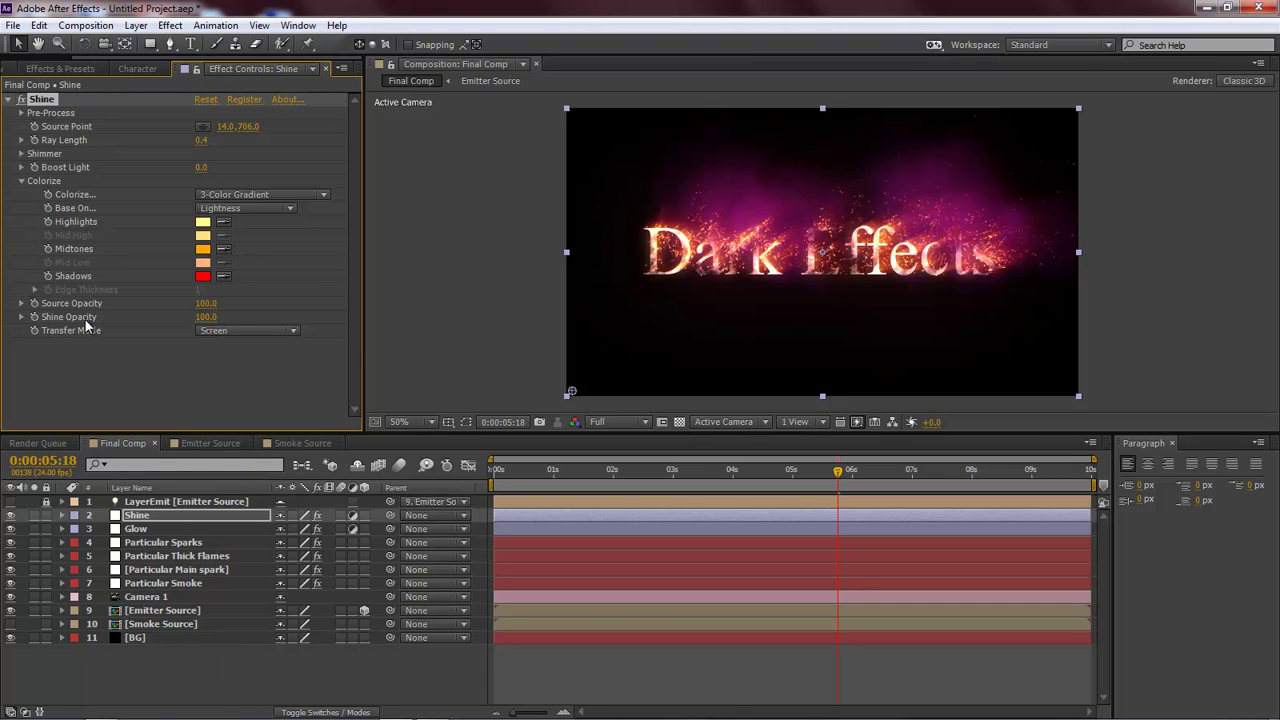
click(207, 318)
text(.35)
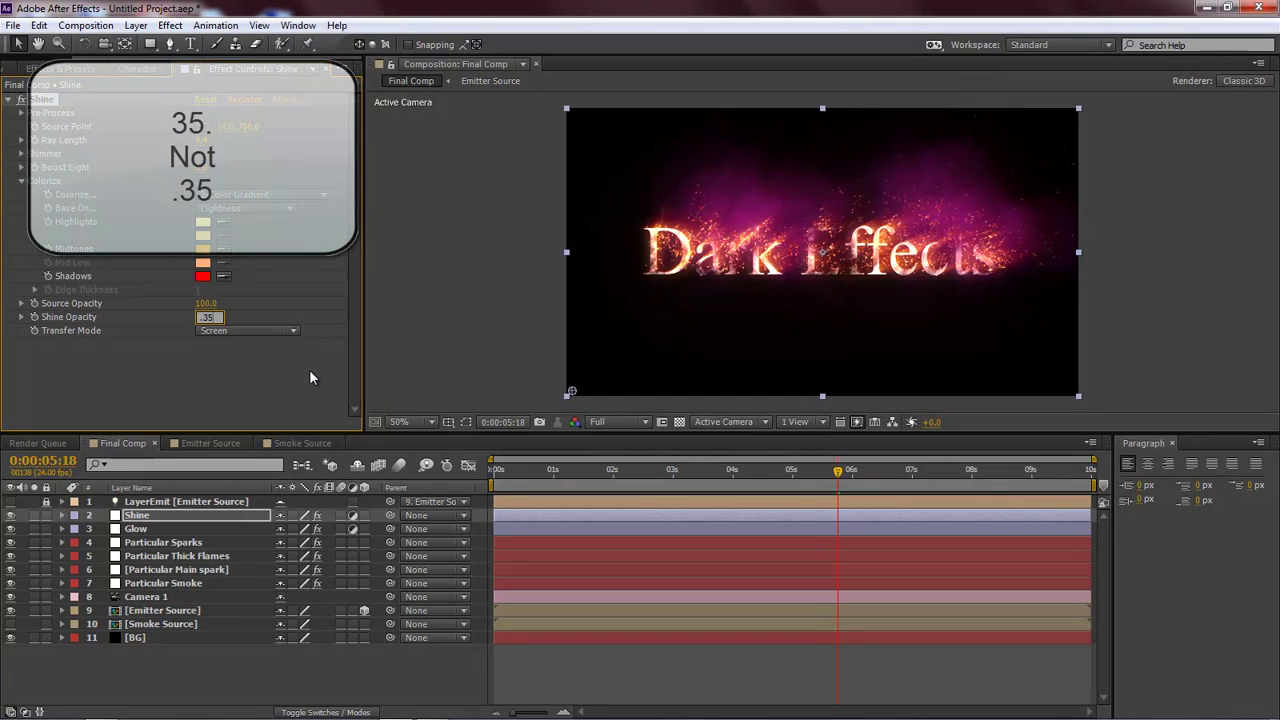
key(Return)
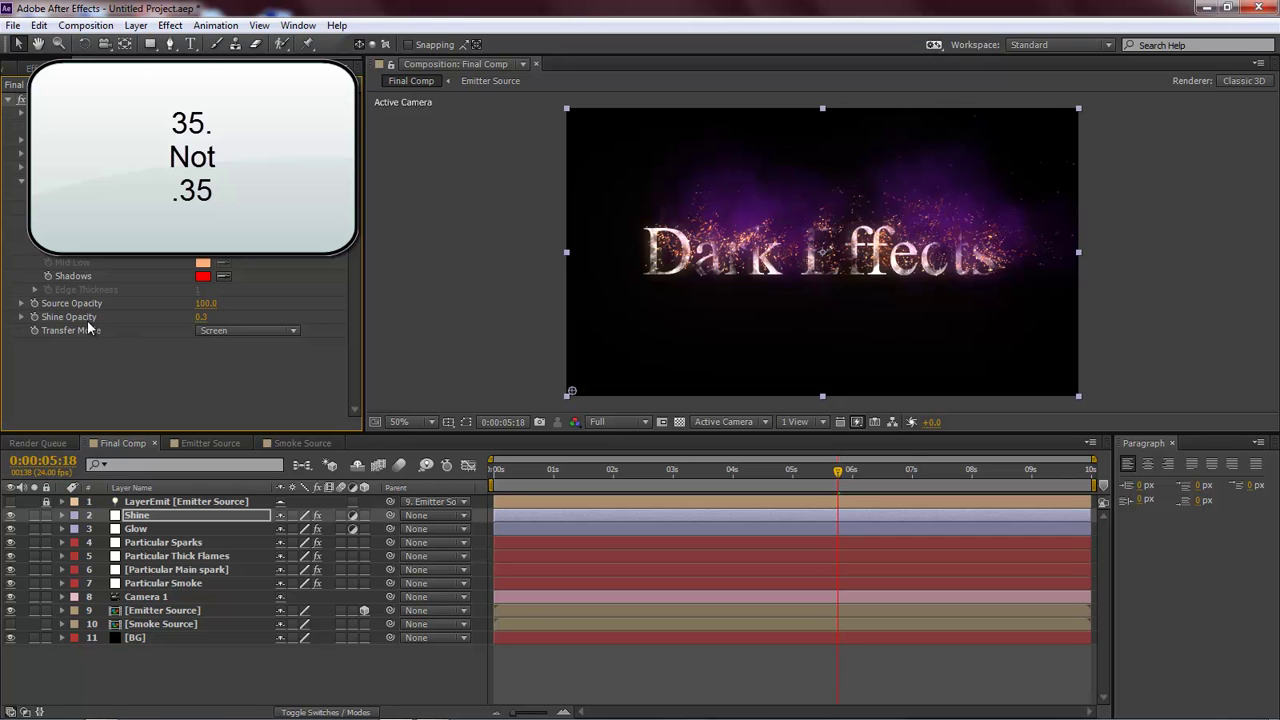
- Adjust Shine Opacity to about 30 and check the text at 0:00:04:09 and 0:00:01:00
mouse_move(203, 319)
mouse_down()
mouse_move(228, 316)
mouse_move(212, 318)
mouse_up()
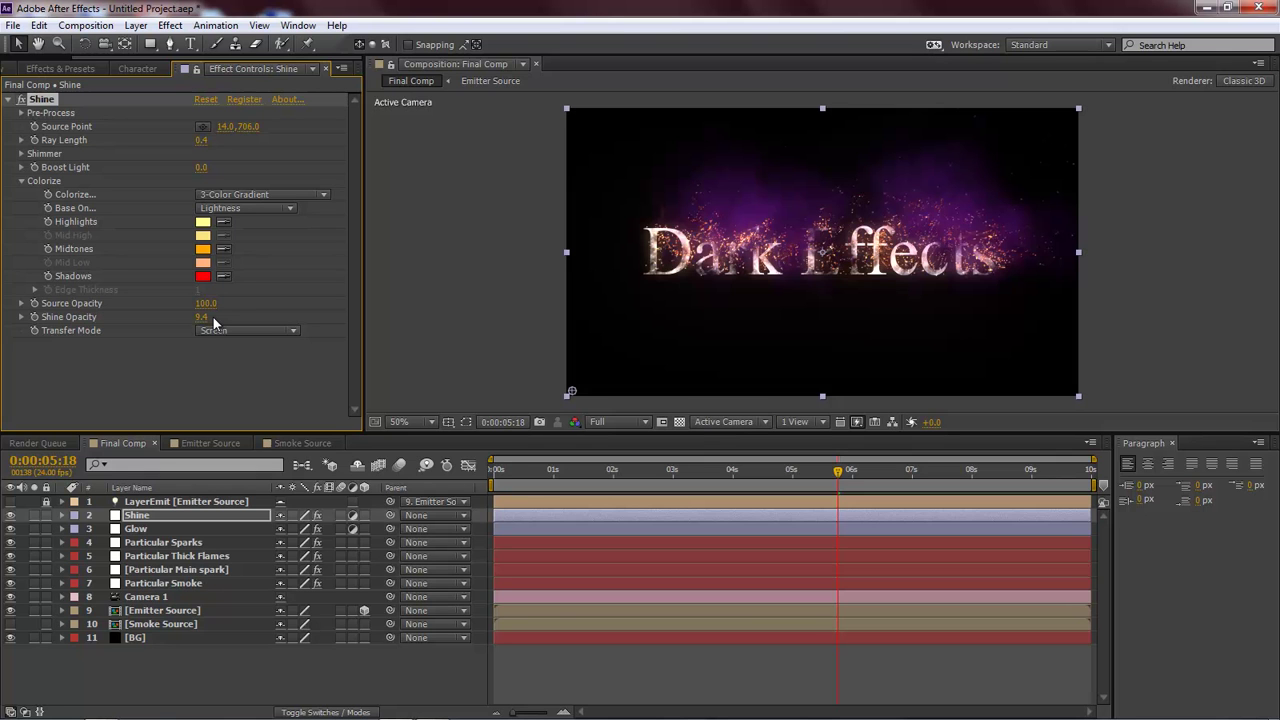
drag(215, 316, 317, 310)
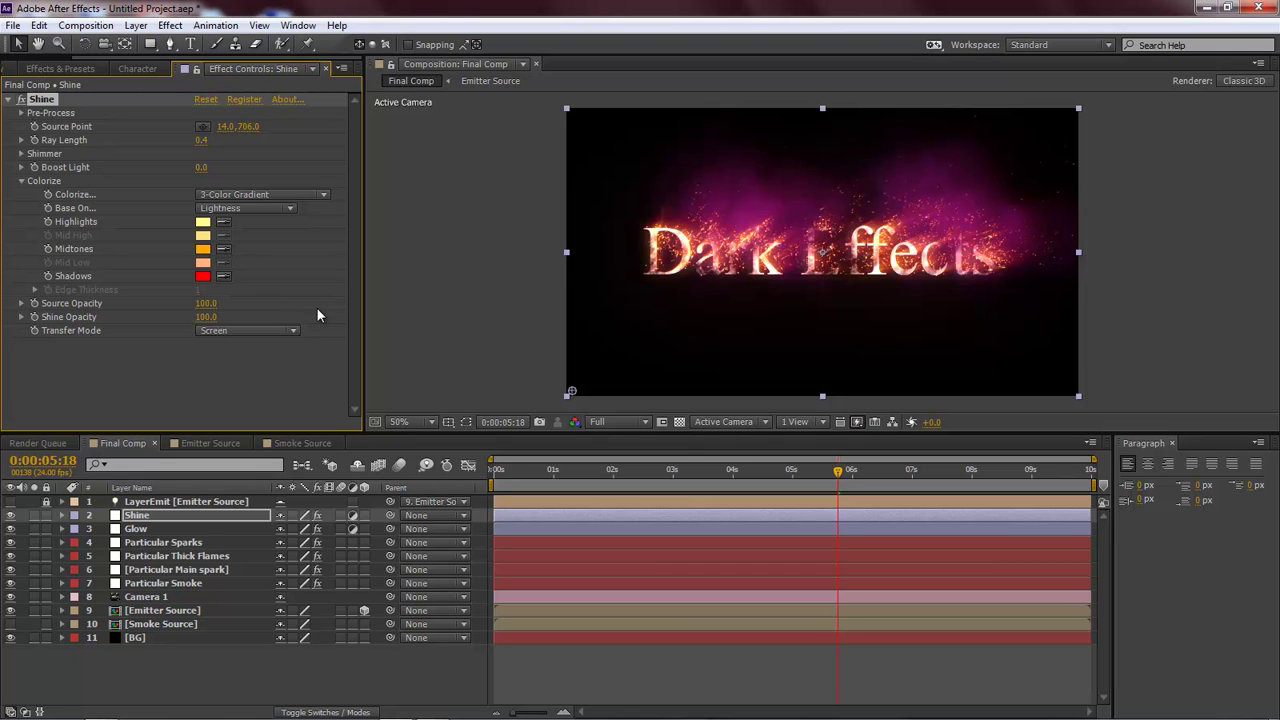
drag(211, 320, 157, 315)
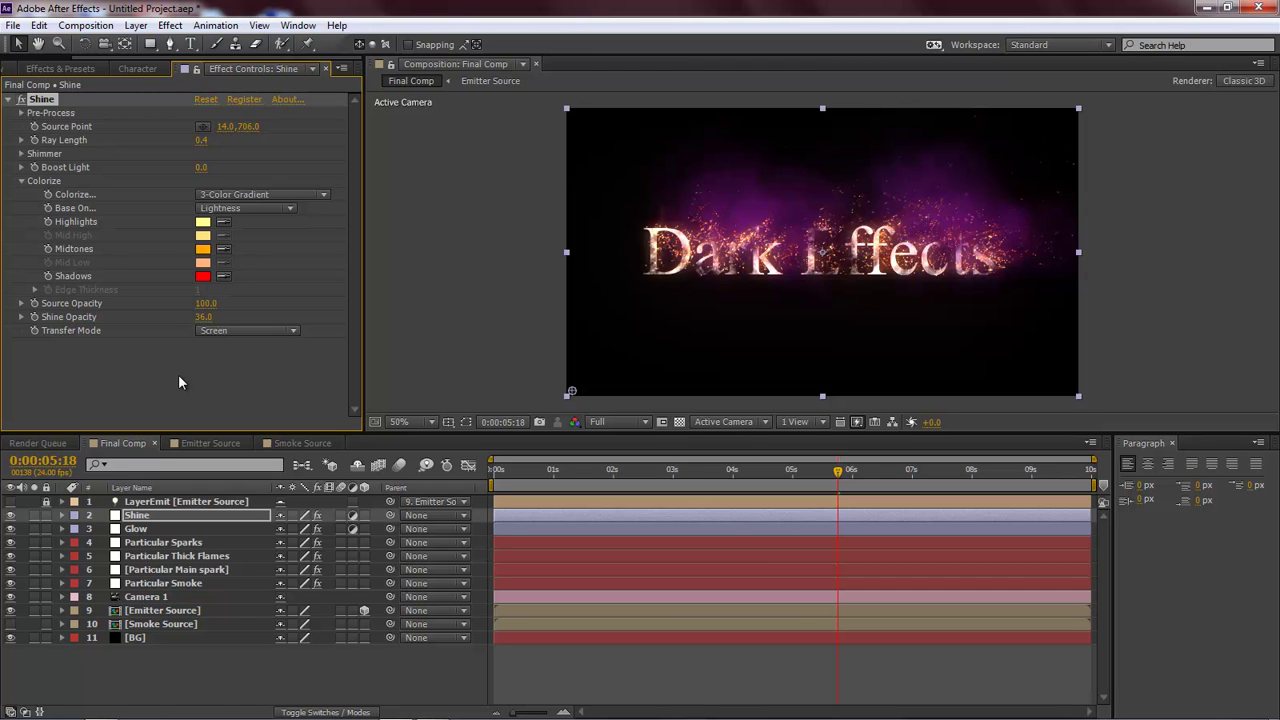
mouse_move(200, 316)
mouse_down()
mouse_move(183, 316)
mouse_move(196, 316)
mouse_up()
click(755, 473)
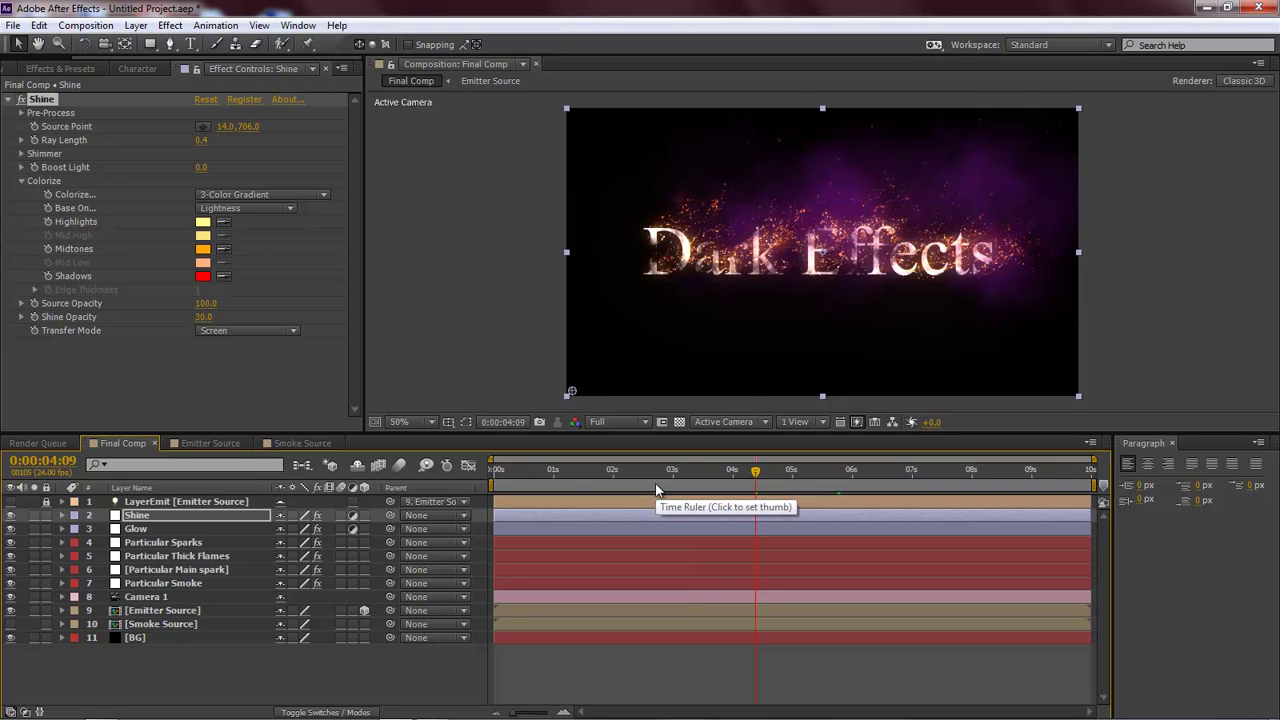
click(554, 472)
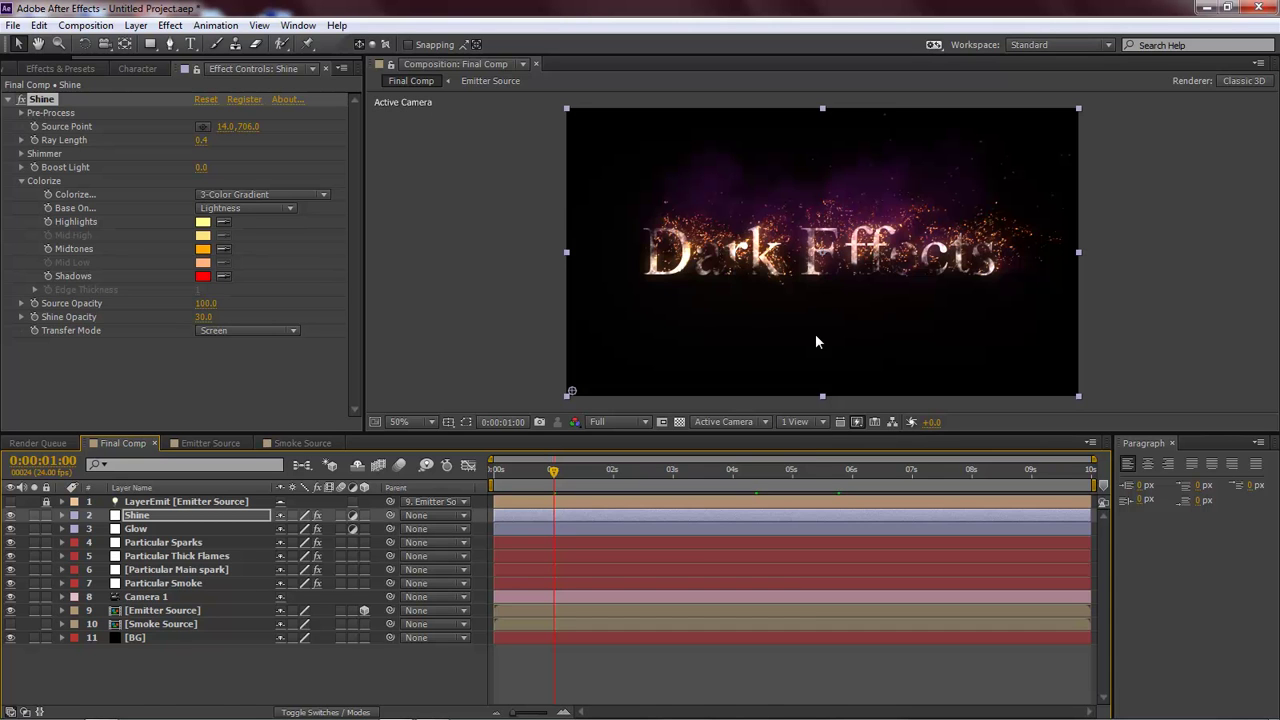
- Set the blending mode of the Particular Smoke, Main spark, Thick Flames and Sparks layers to Screen
click(325, 712)
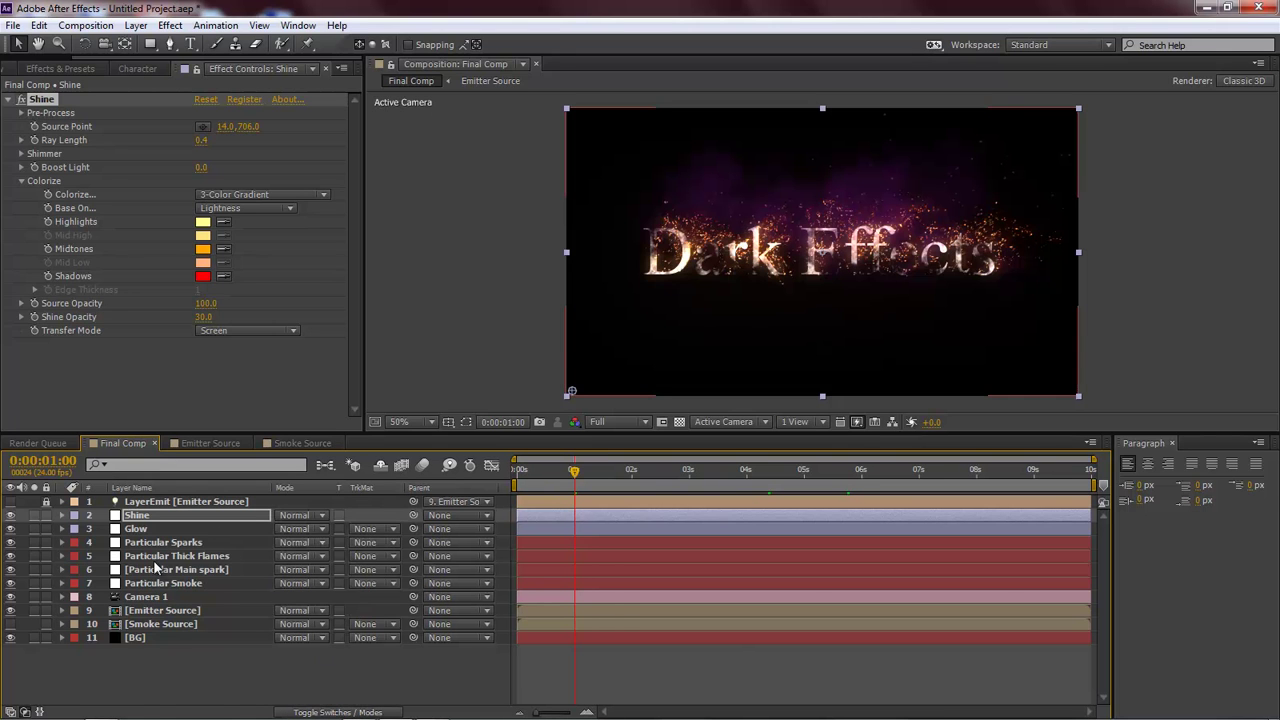
click(320, 583)
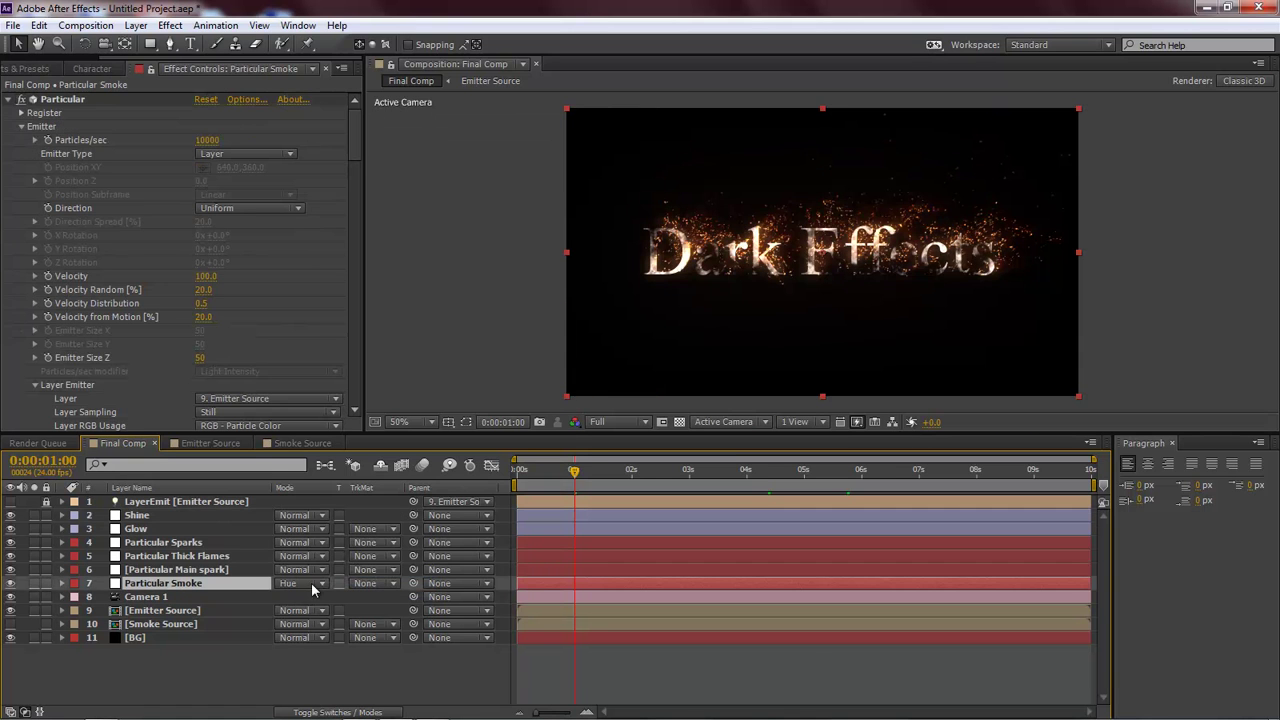
click(300, 585)
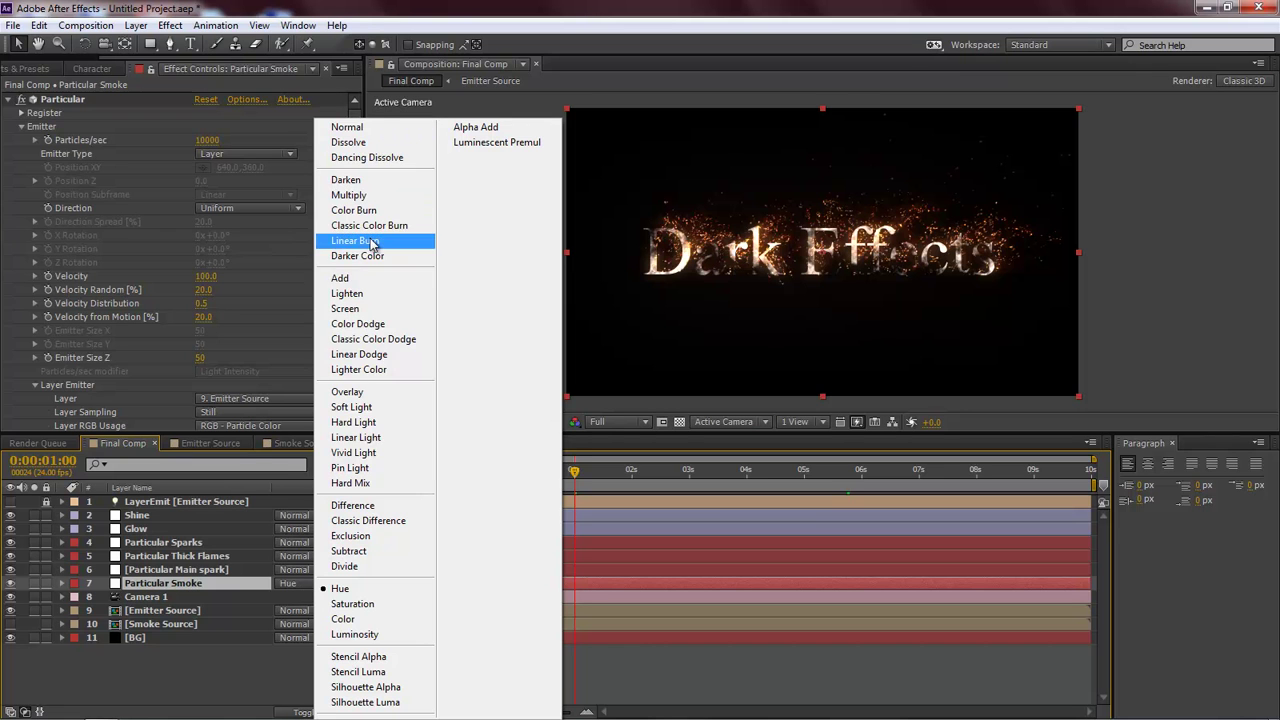
click(368, 309)
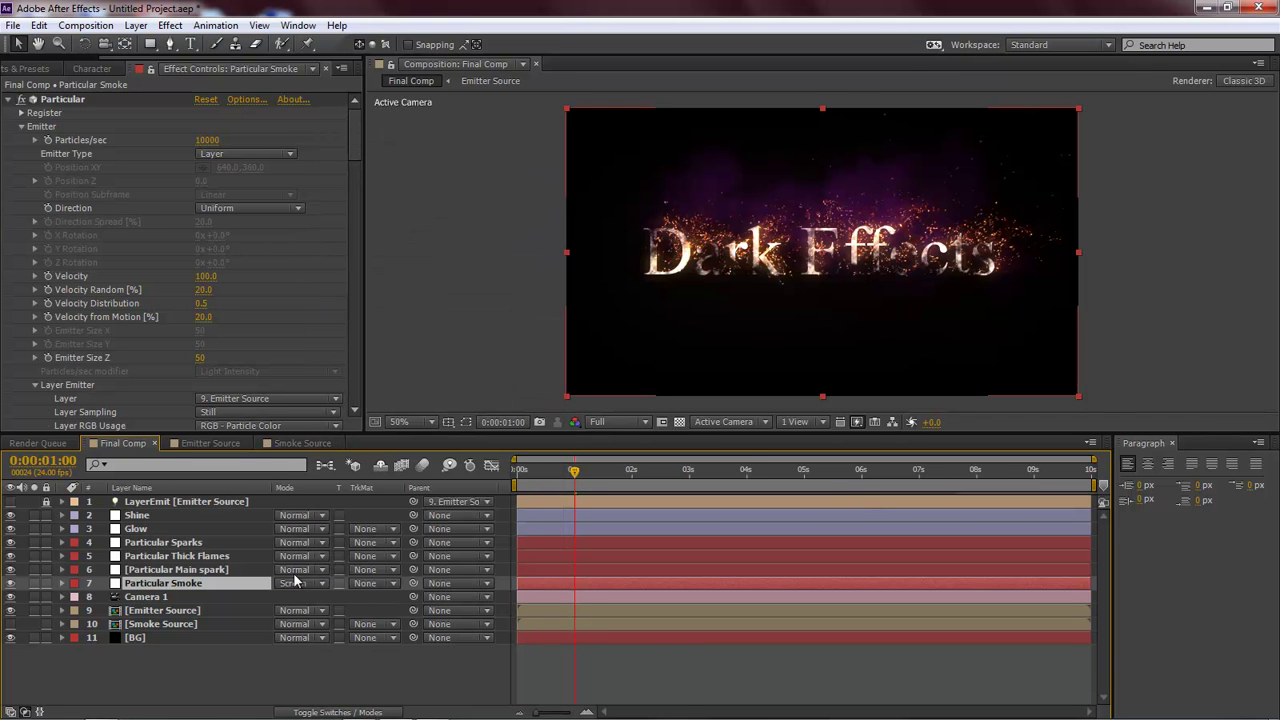
click(294, 583)
click(350, 309)
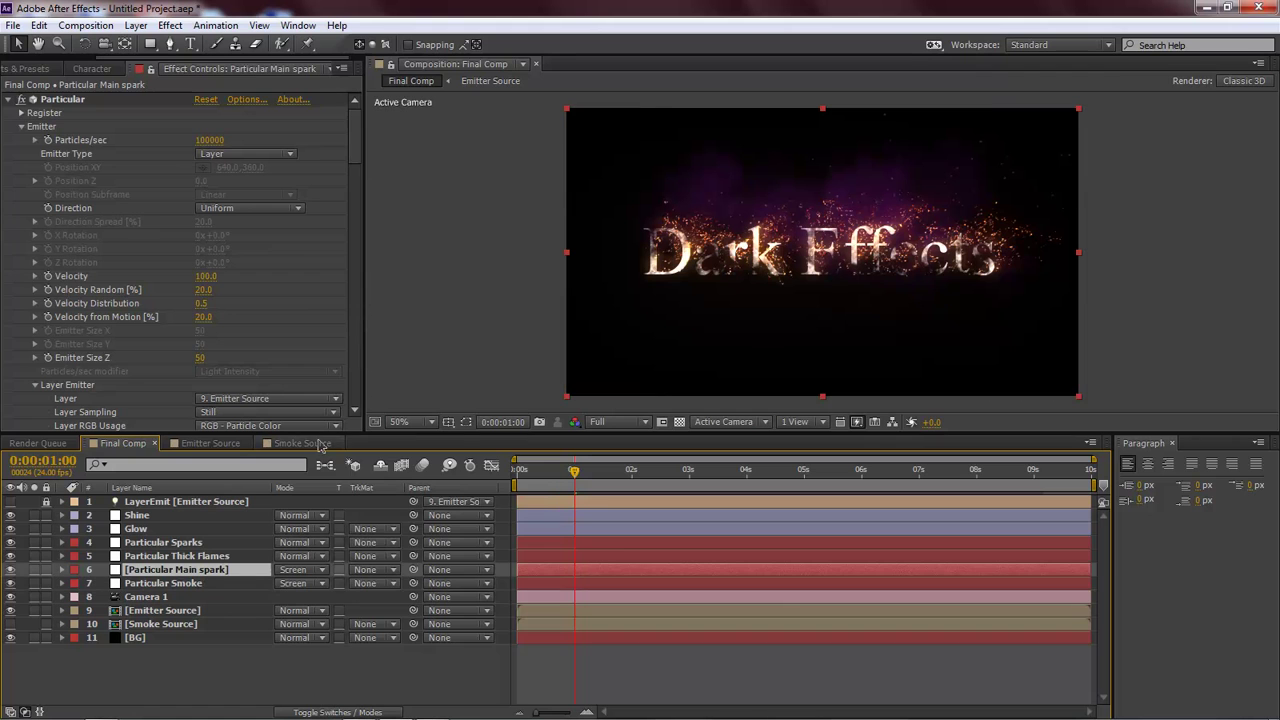
click(305, 557)
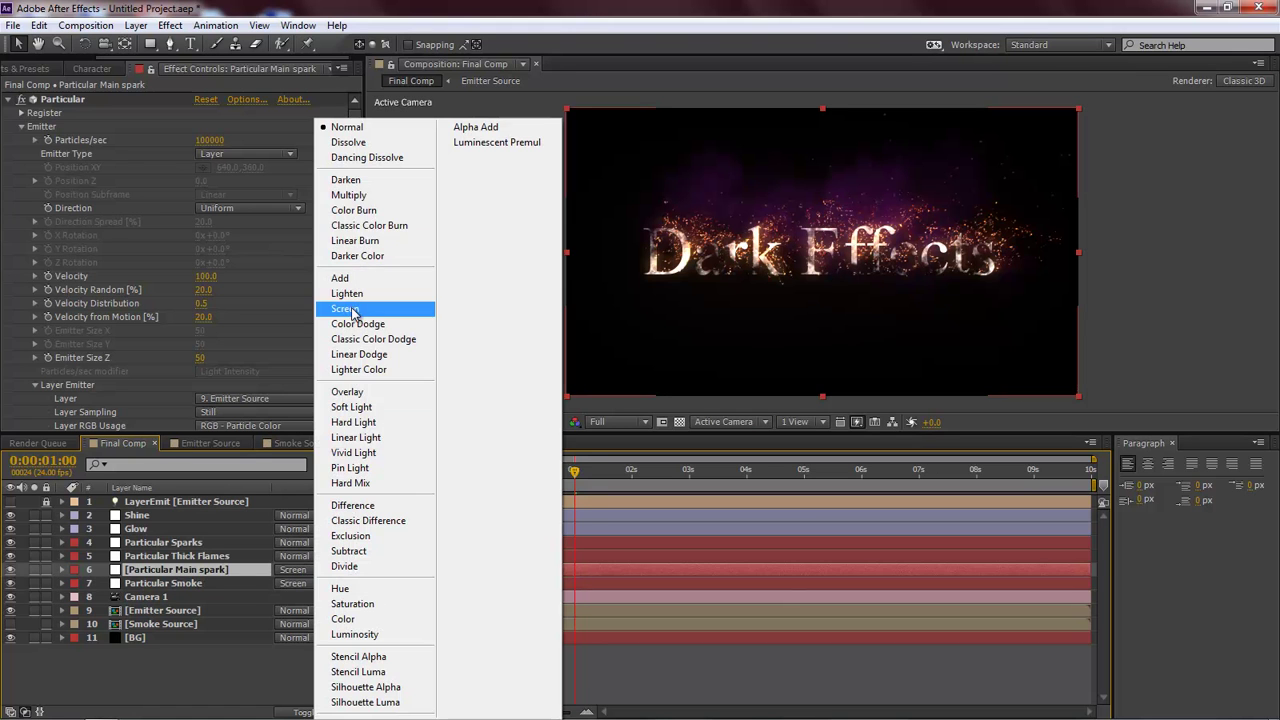
click(350, 309)
click(291, 543)
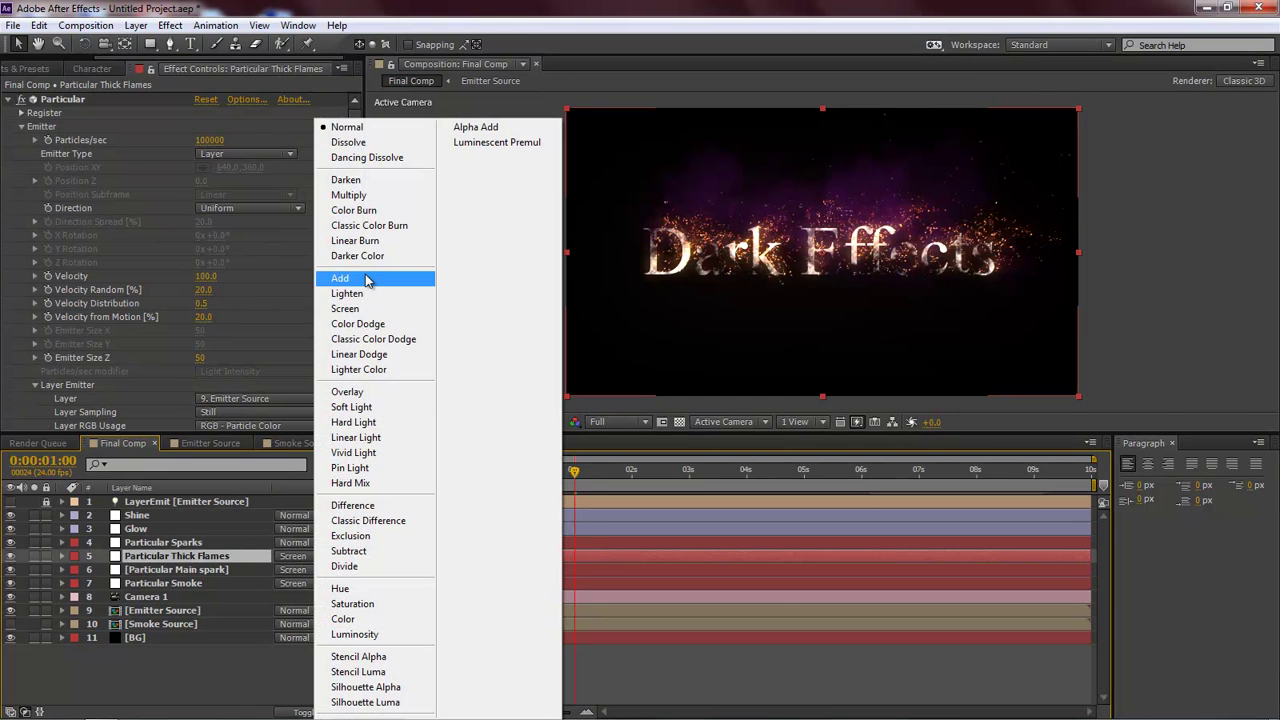
click(350, 309)
key(F4)
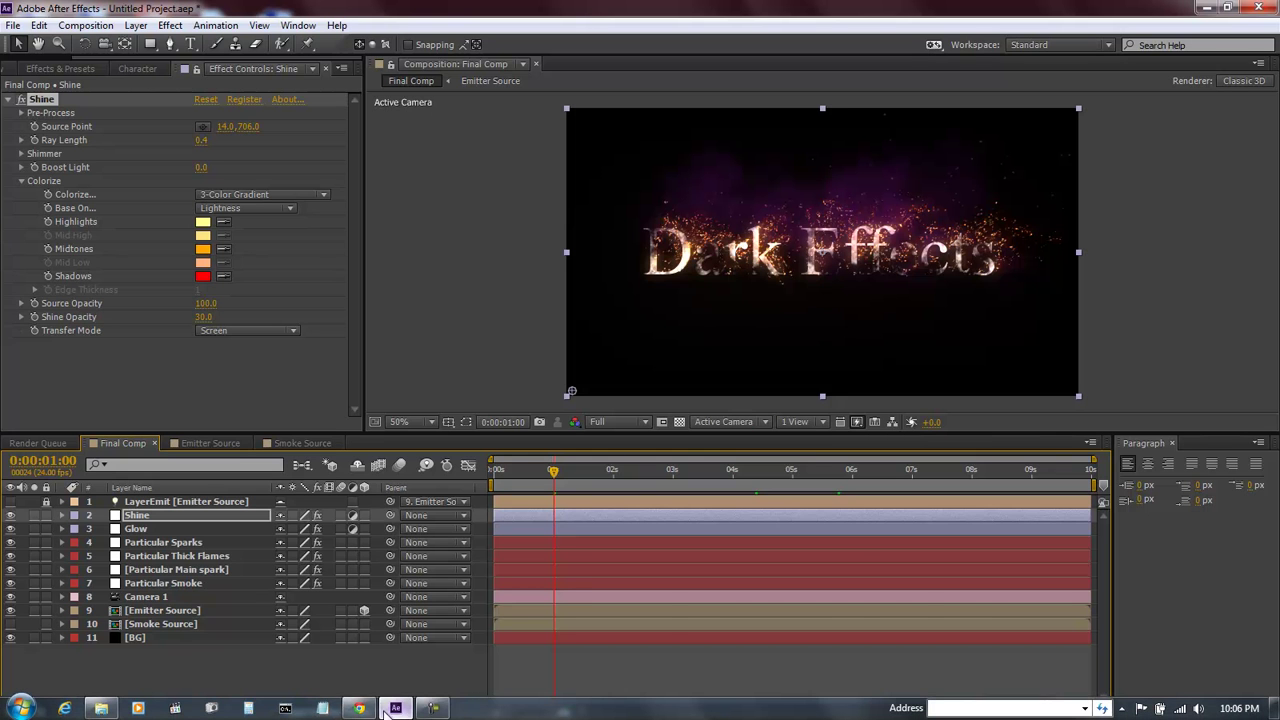
- Switch to Chrome to view Red Giant's RGTV Videos page, and return to After Effects
click(358, 712)
drag(500, 94, 566, 82)
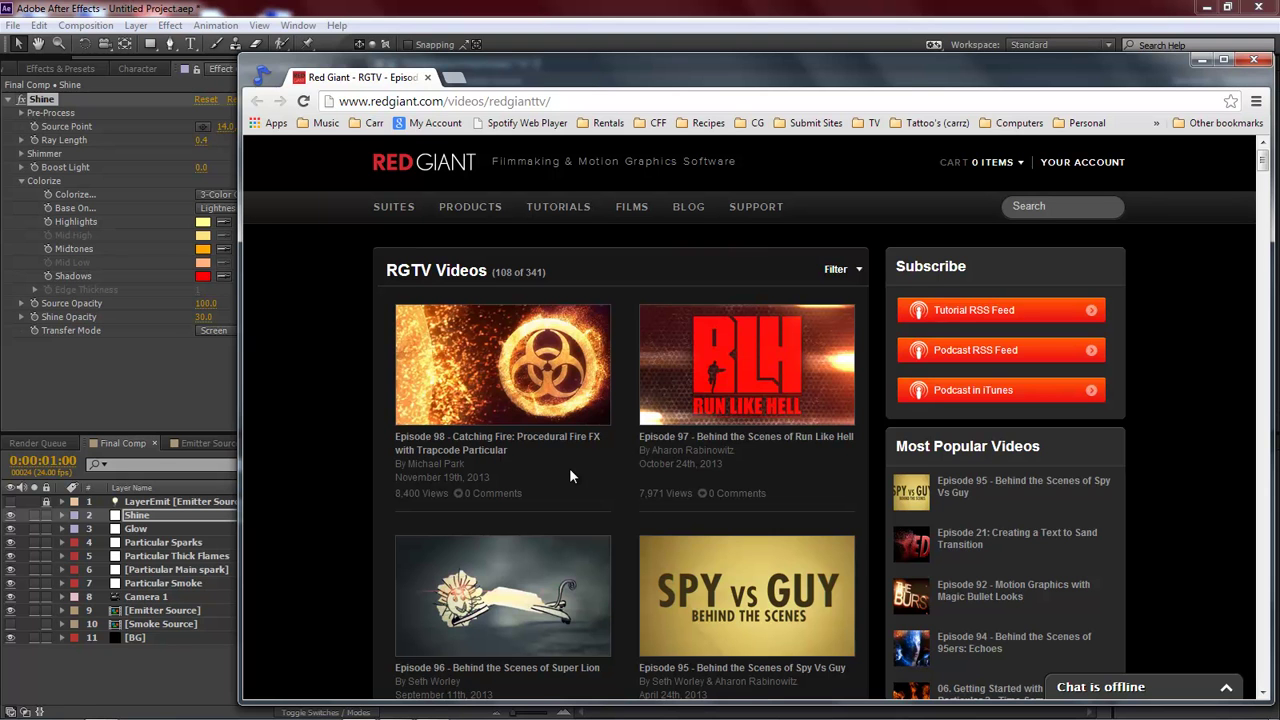
click(1201, 60)
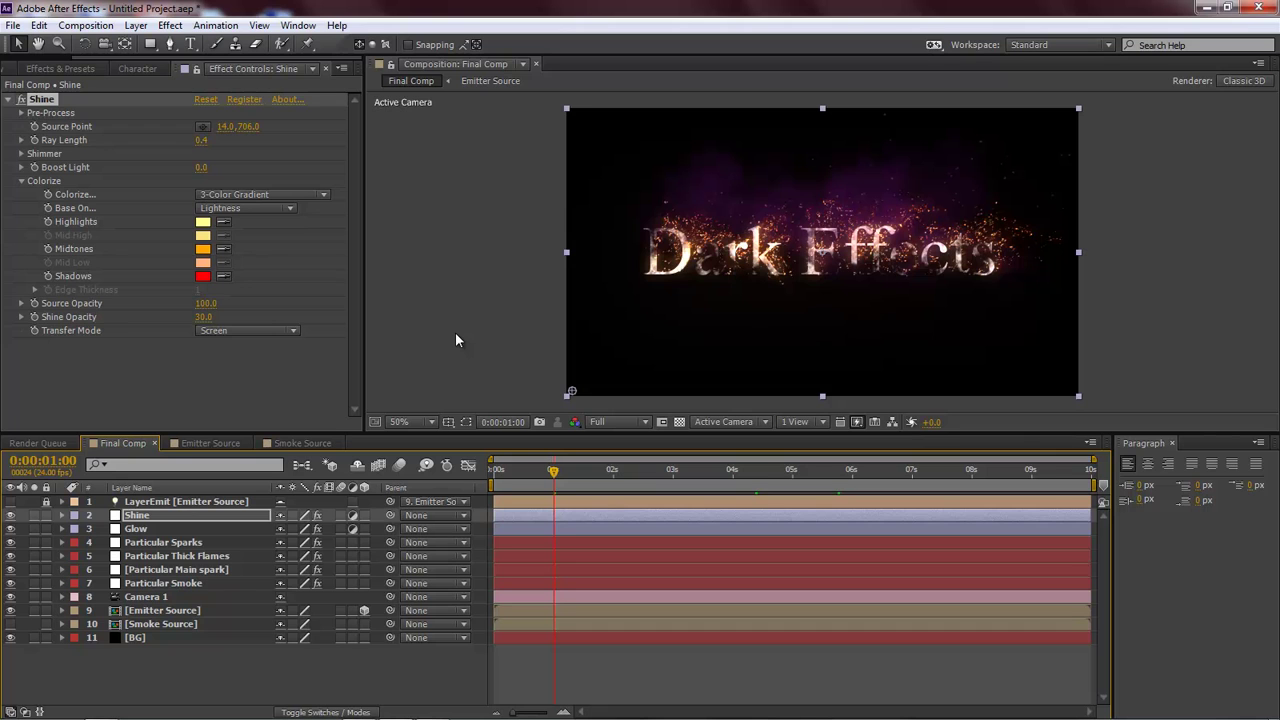